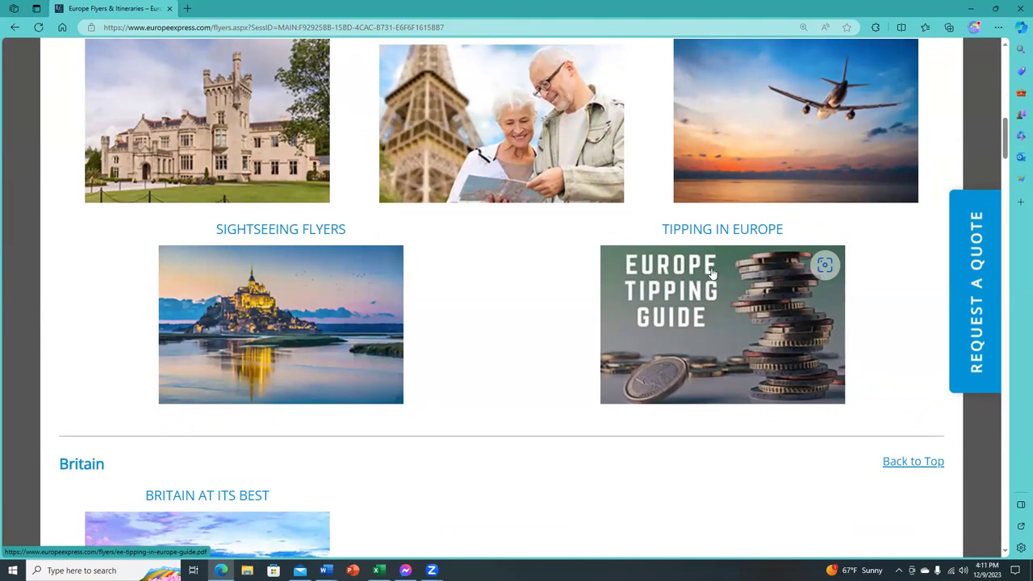
# Look through the Britain, Central Europe and Croatia itineraries on the flyers page.
pyautogui.scroll(-4, 711, 274)
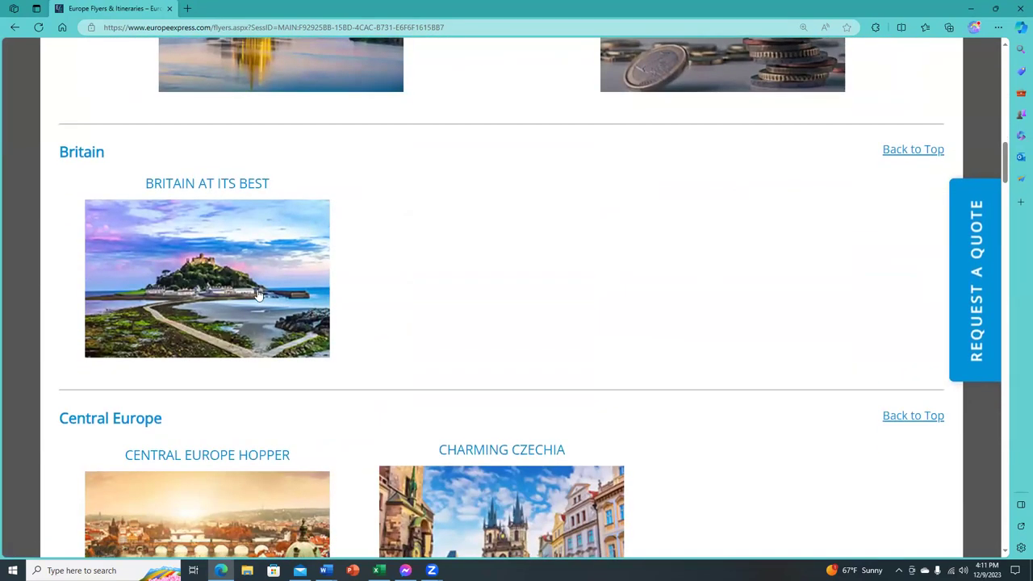
pyautogui.scroll(-2, 225, 300)
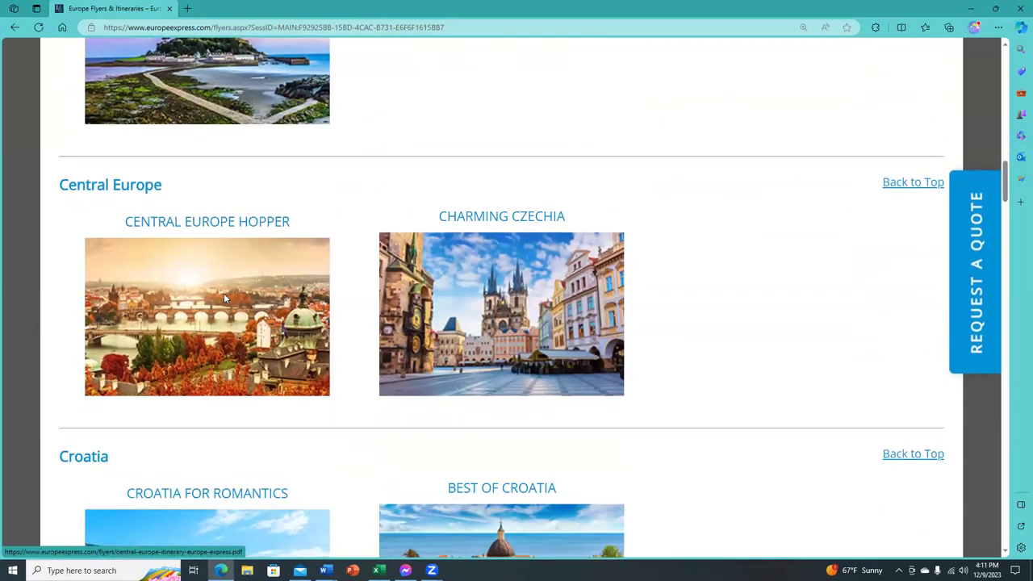
pyautogui.scroll(10, 226, 290)
pyautogui.scroll(8, 238, 280)
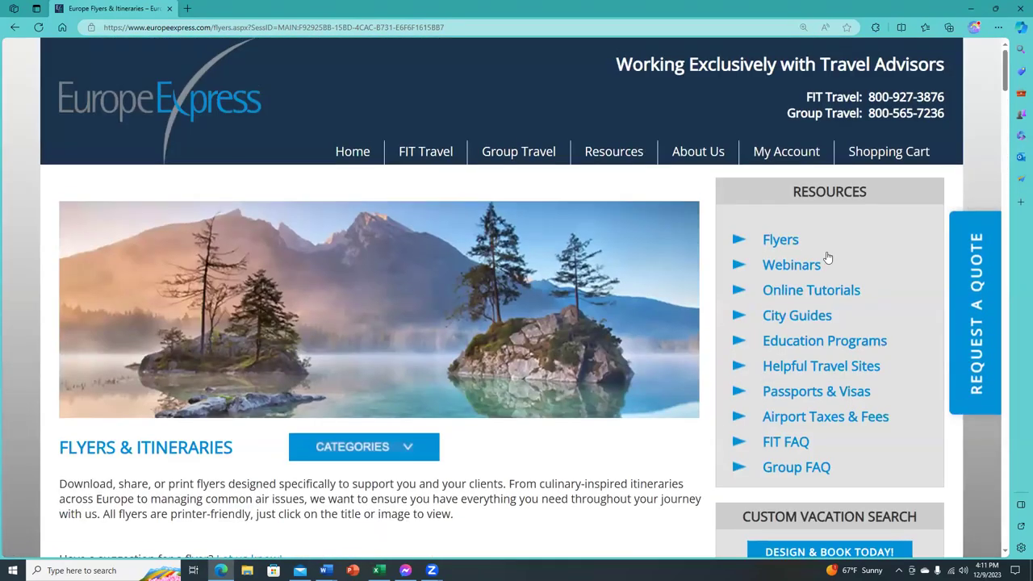
# Open the webinar library from the Webinars resource and review its featured and recently added videos.
pyautogui.click(804, 266)
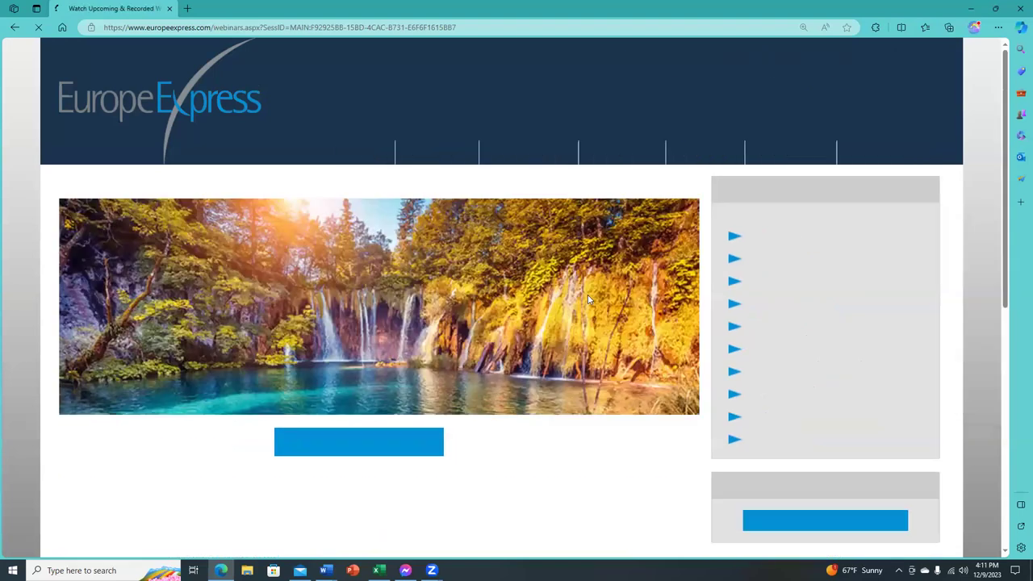
pyautogui.scroll(-3, 449, 342)
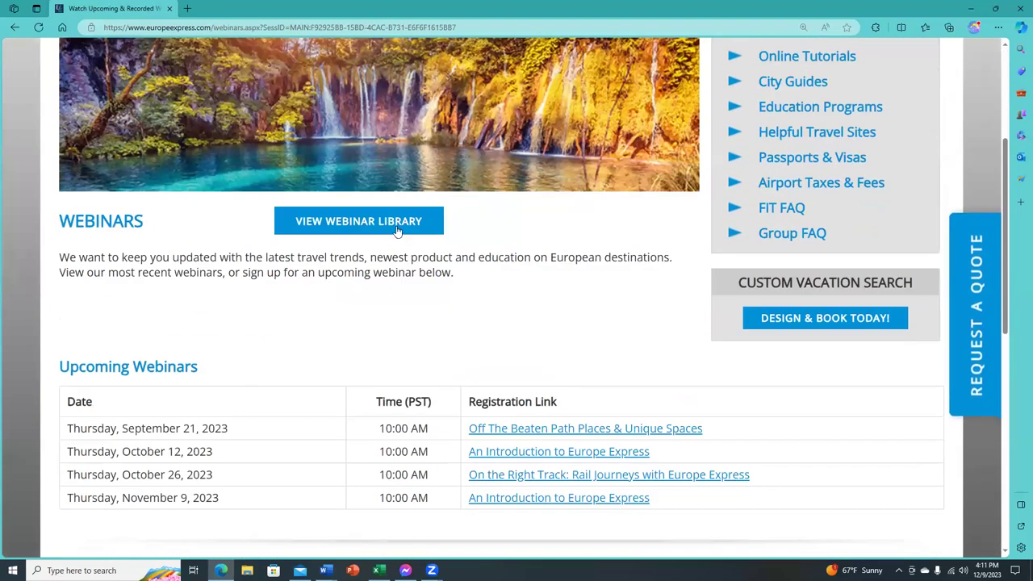
pyautogui.click(397, 228)
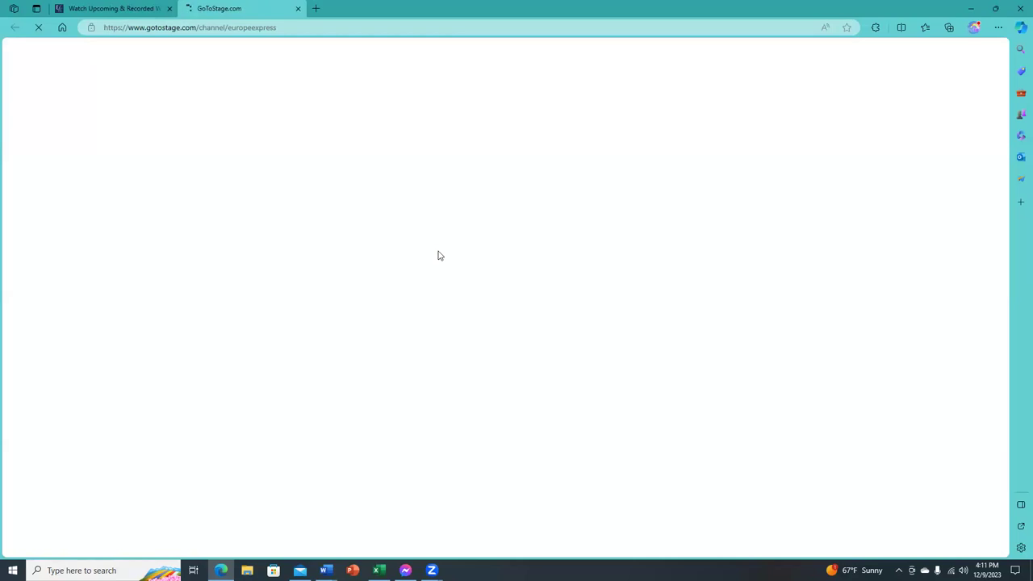
pyautogui.scroll(-2, 712, 281)
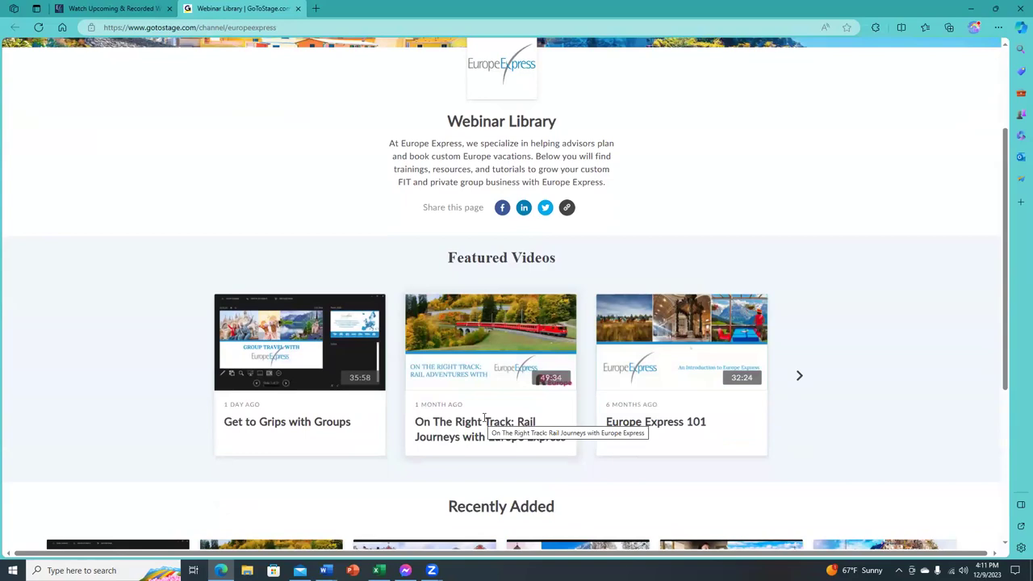
pyautogui.scroll(-2, 516, 410)
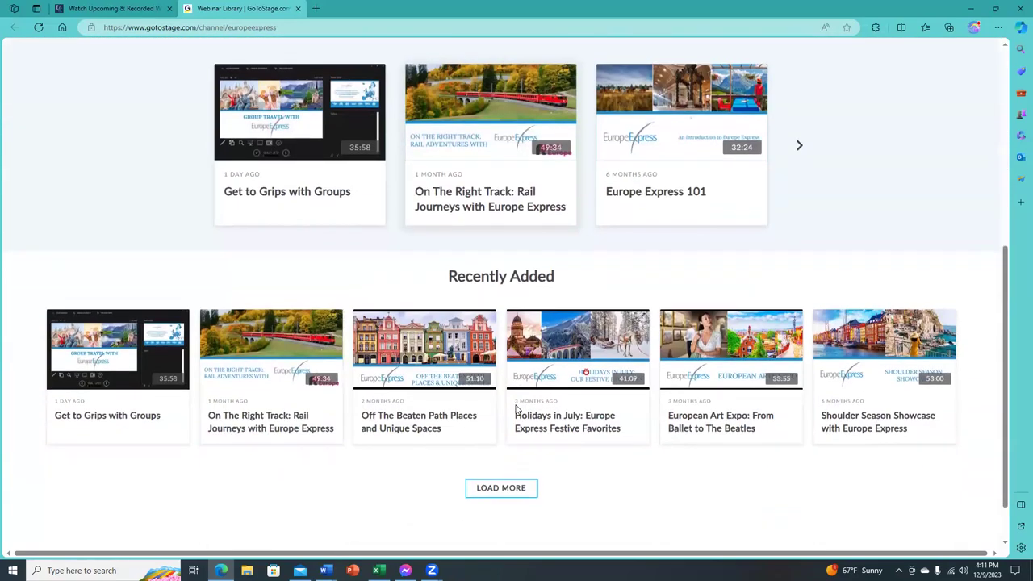
pyautogui.scroll(2, 515, 405)
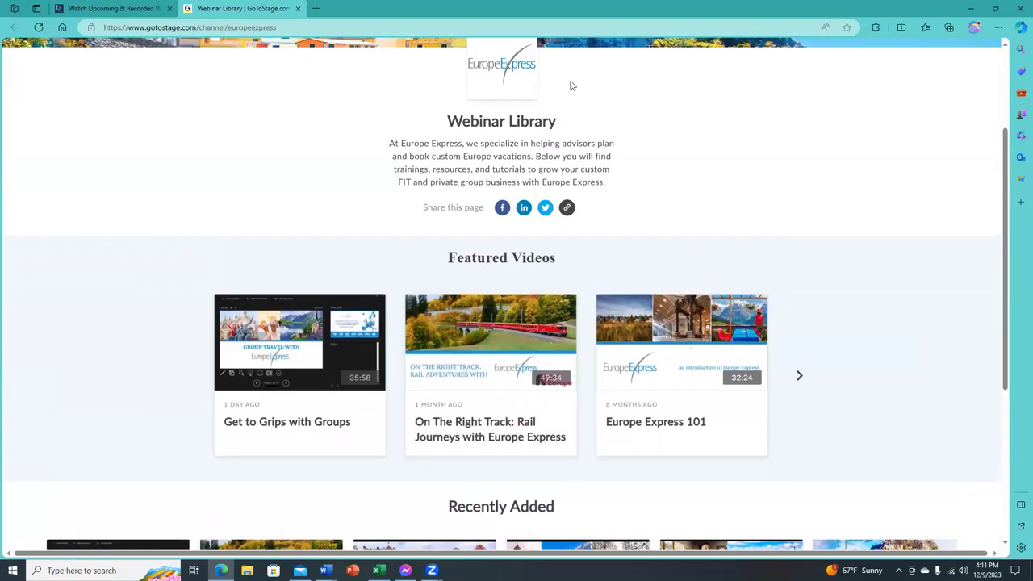
# Return to the Europe Express webinars page and open the FIT custom quote request form.
pyautogui.click(104, 9)
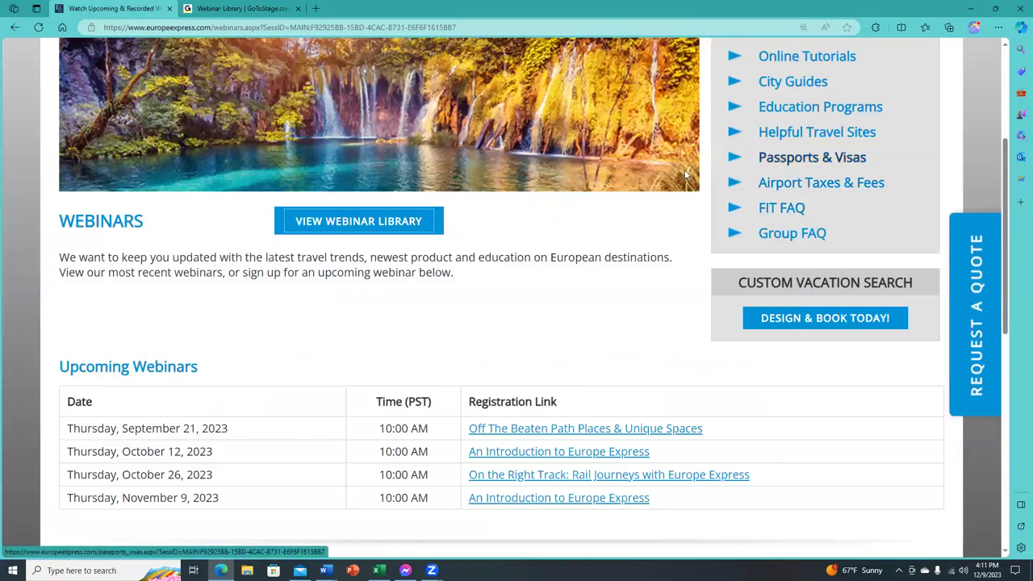
pyautogui.scroll(3, 524, 212)
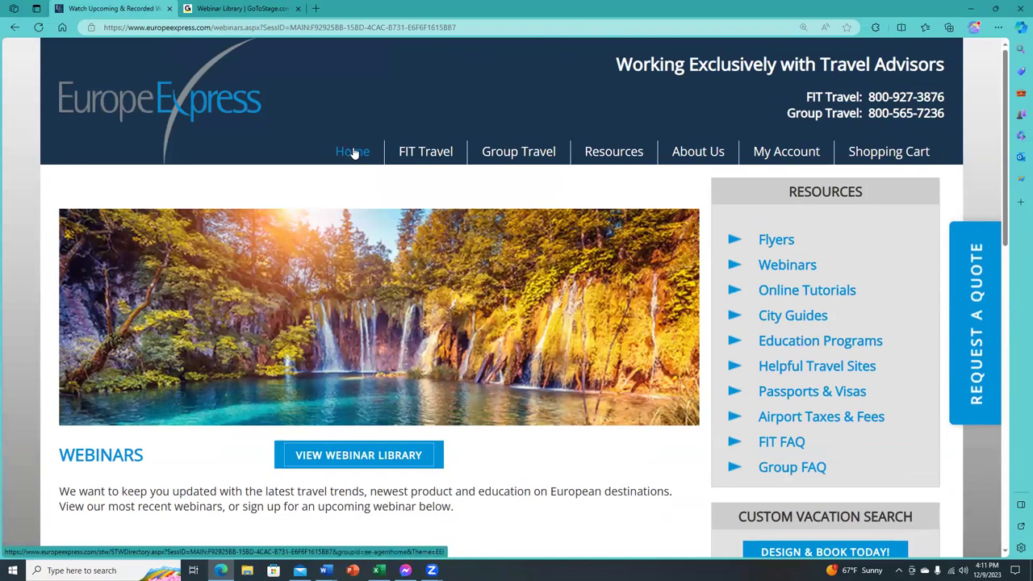
pyautogui.moveTo(451, 161)
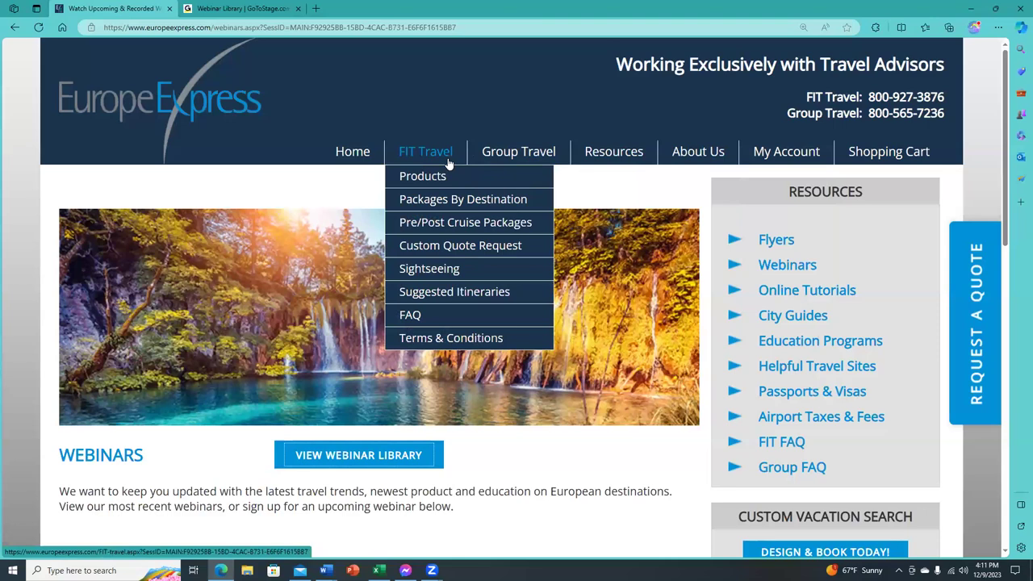
pyautogui.click(458, 256)
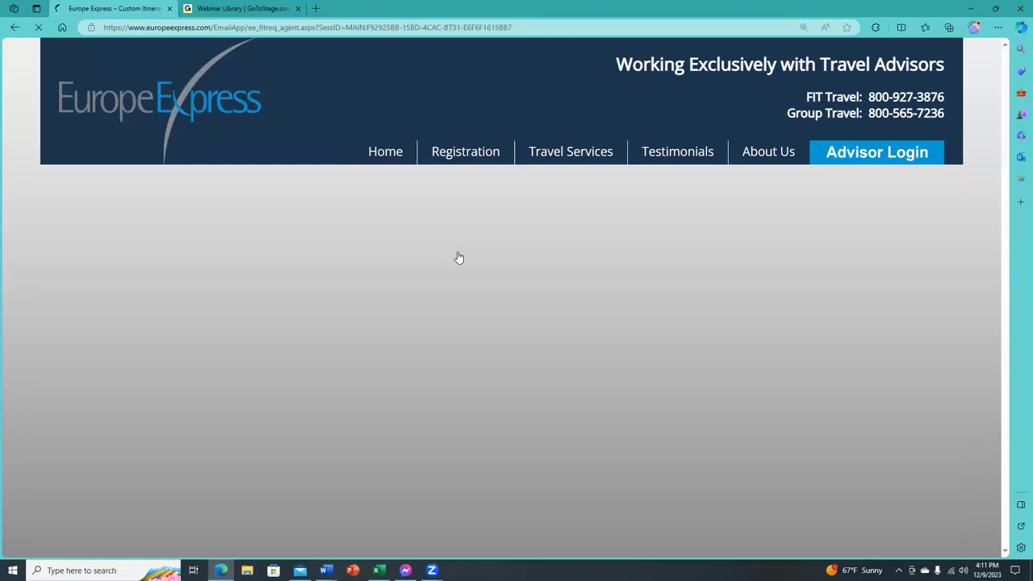
# Review the custom quote request fields from the email and travel dates through cities, budget and comments.
pyautogui.scroll(-2, 455, 257)
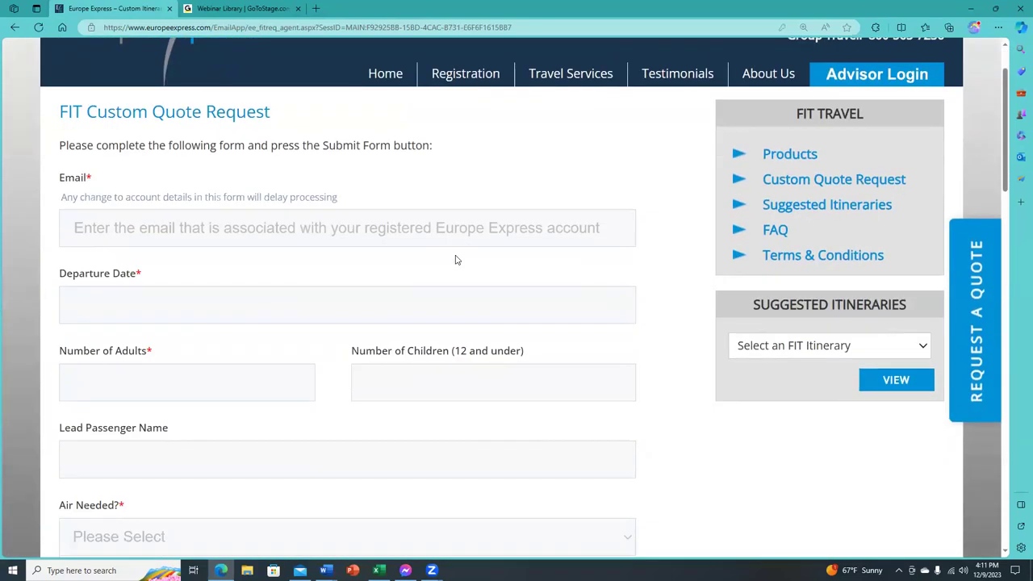
pyautogui.scroll(2, 234, 170)
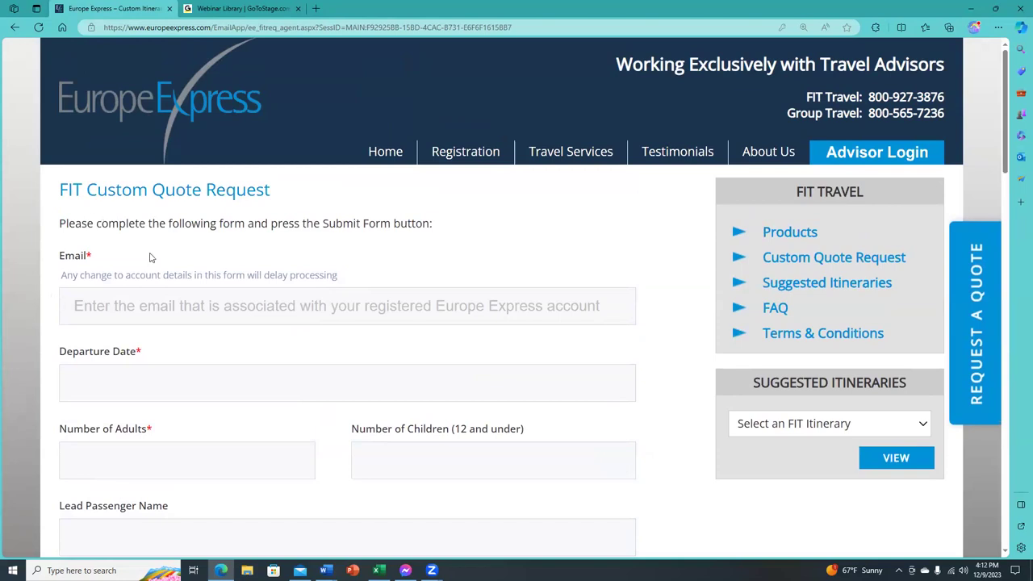
pyautogui.scroll(-7, 298, 246)
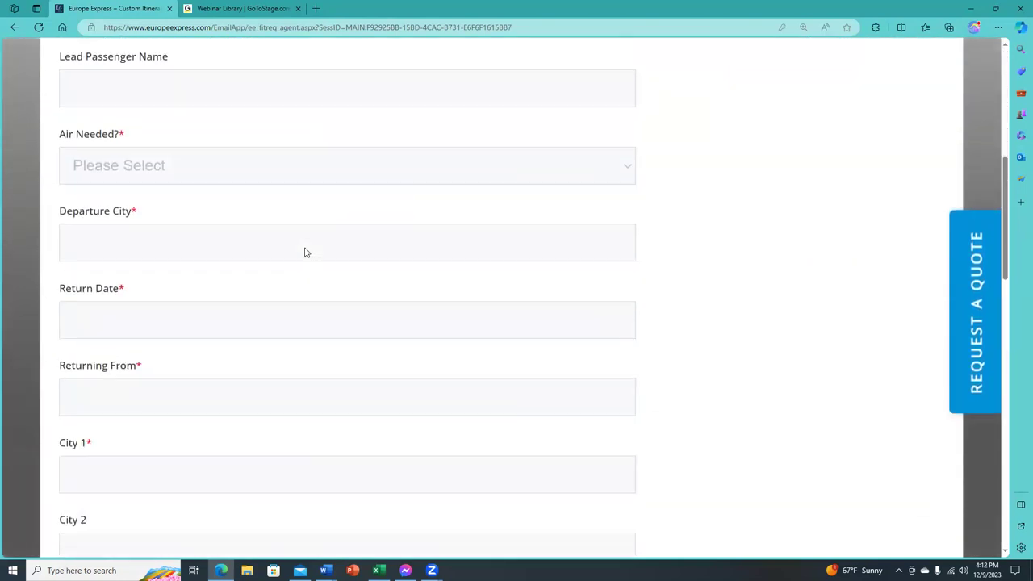
pyautogui.scroll(-3, 305, 248)
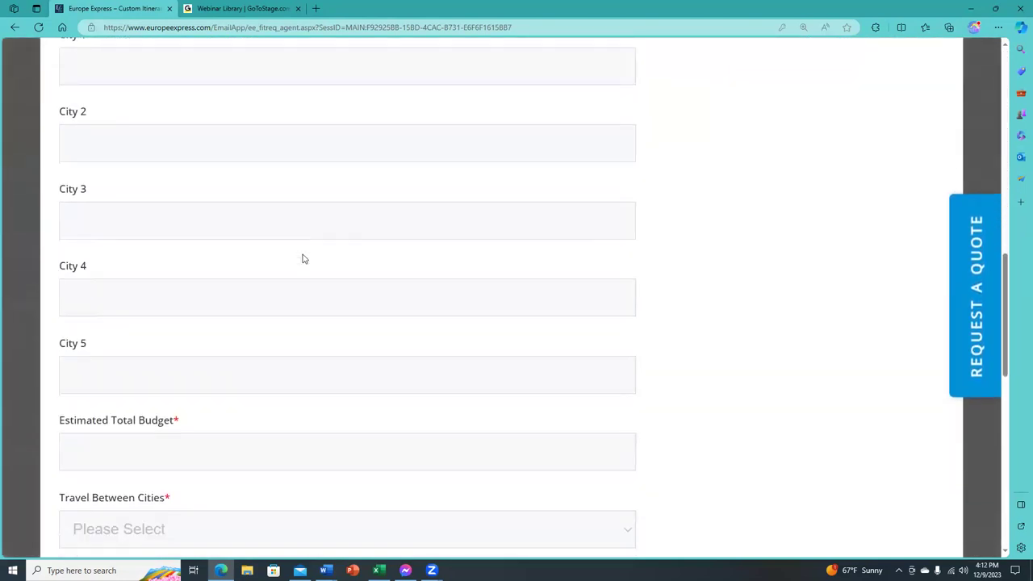
pyautogui.scroll(-2, 303, 258)
pyautogui.scroll(-3, 219, 205)
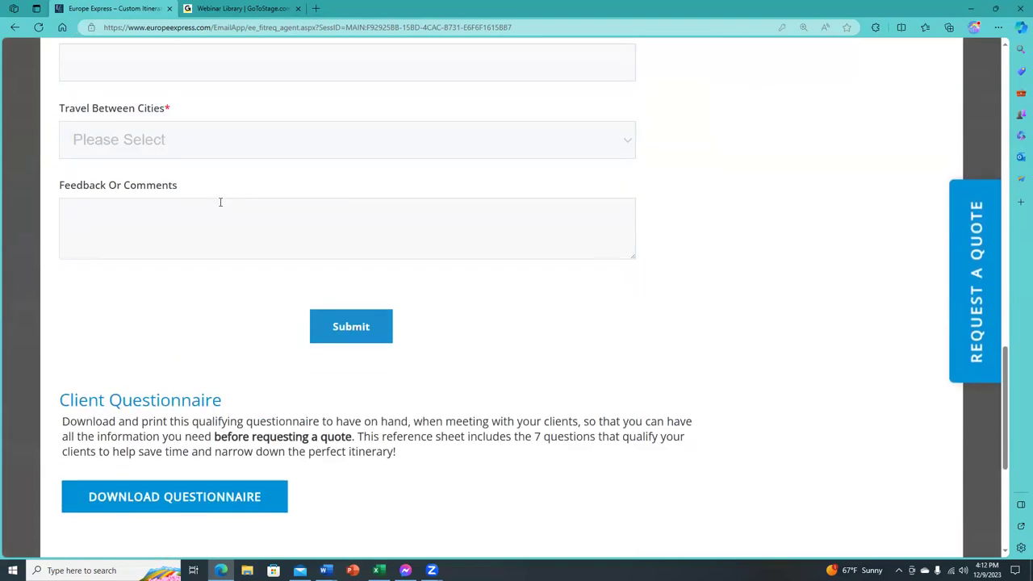
pyautogui.click(216, 201)
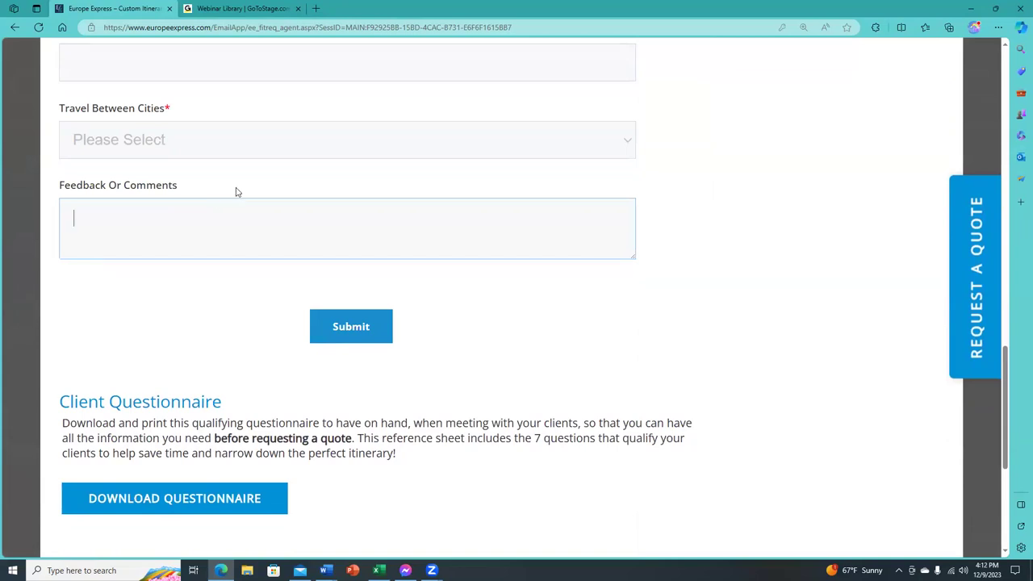
pyautogui.scroll(12, 237, 191)
pyautogui.scroll(4, 240, 190)
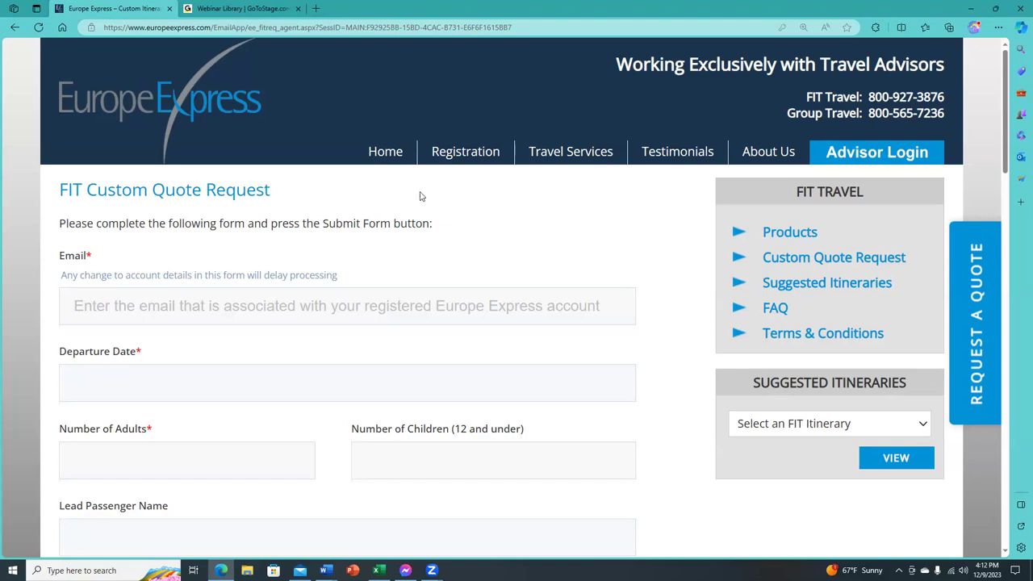
# Open the Europe Express main home page and examine its partners and the registration, FIT and group travel sections.
pyautogui.click(385, 153)
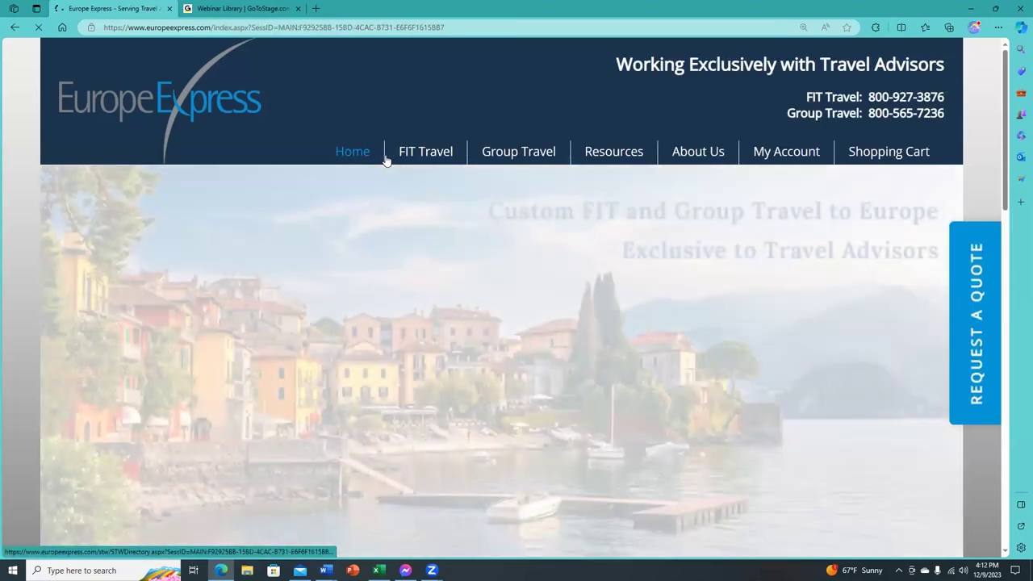
pyautogui.moveTo(388, 159)
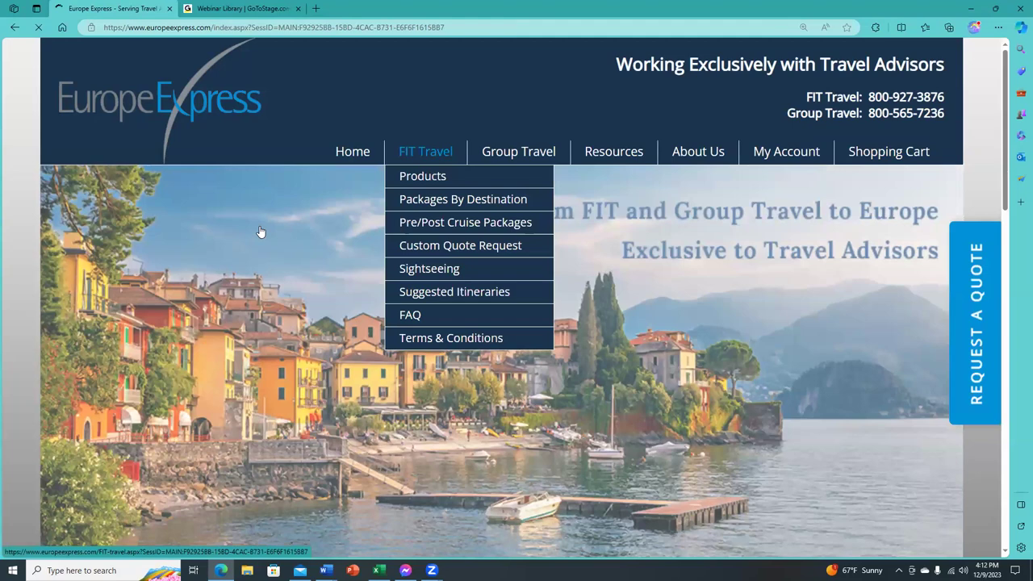
pyautogui.scroll(-3, 261, 231)
pyautogui.scroll(1, 261, 231)
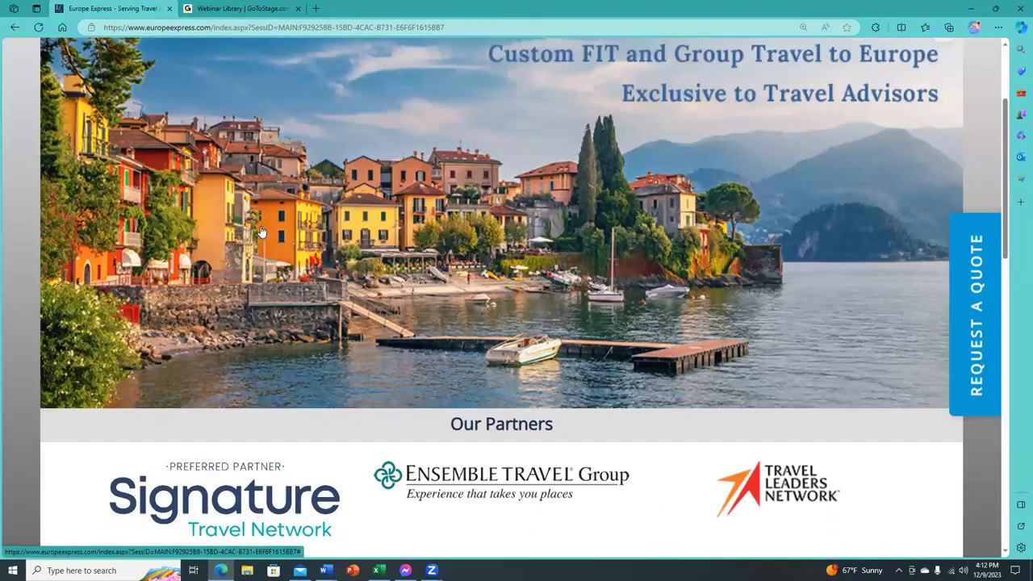
pyautogui.scroll(2, 260, 231)
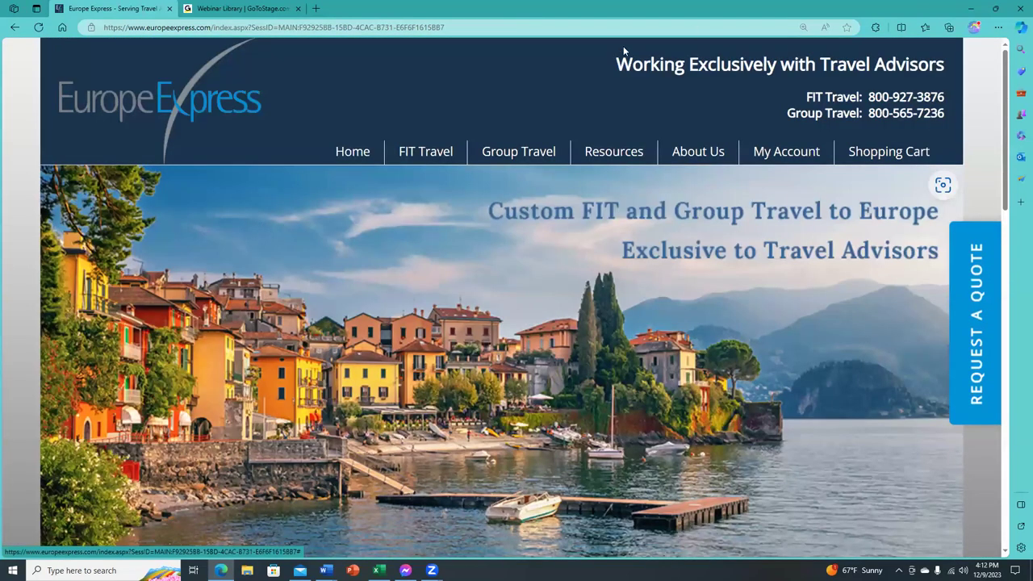
pyautogui.scroll(-1, 547, 318)
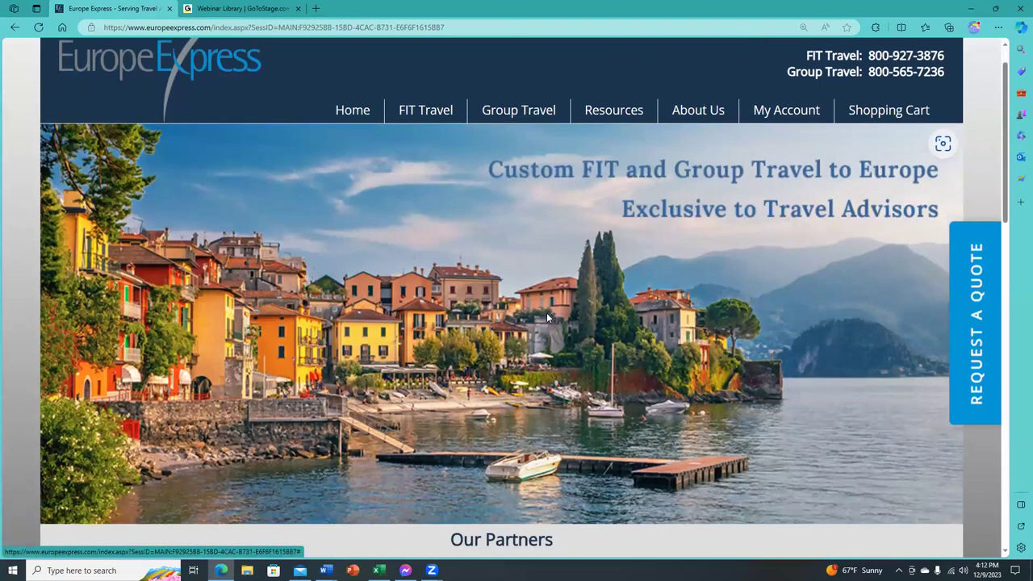
pyautogui.scroll(-7, 546, 317)
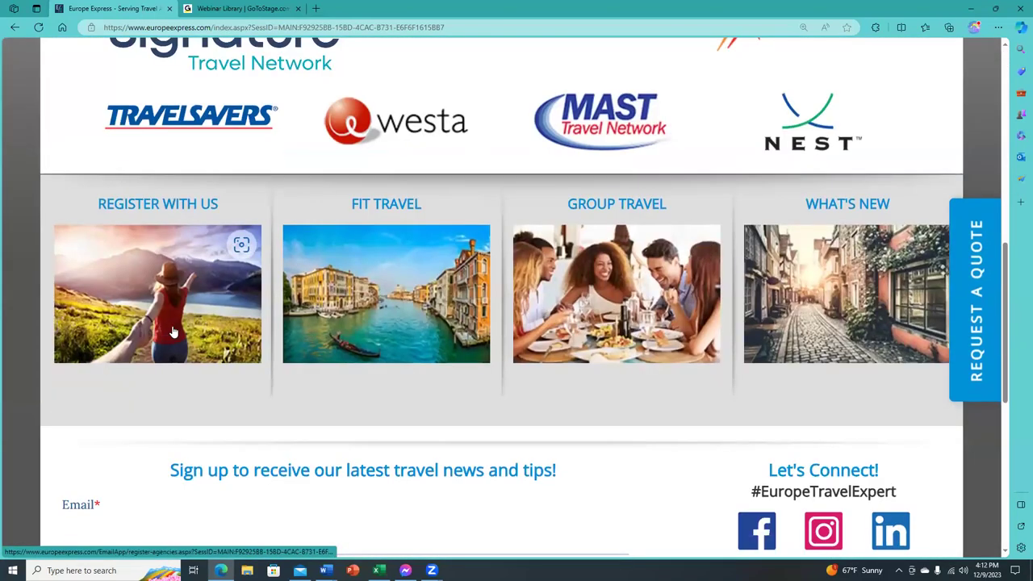
pyautogui.scroll(5, 827, 301)
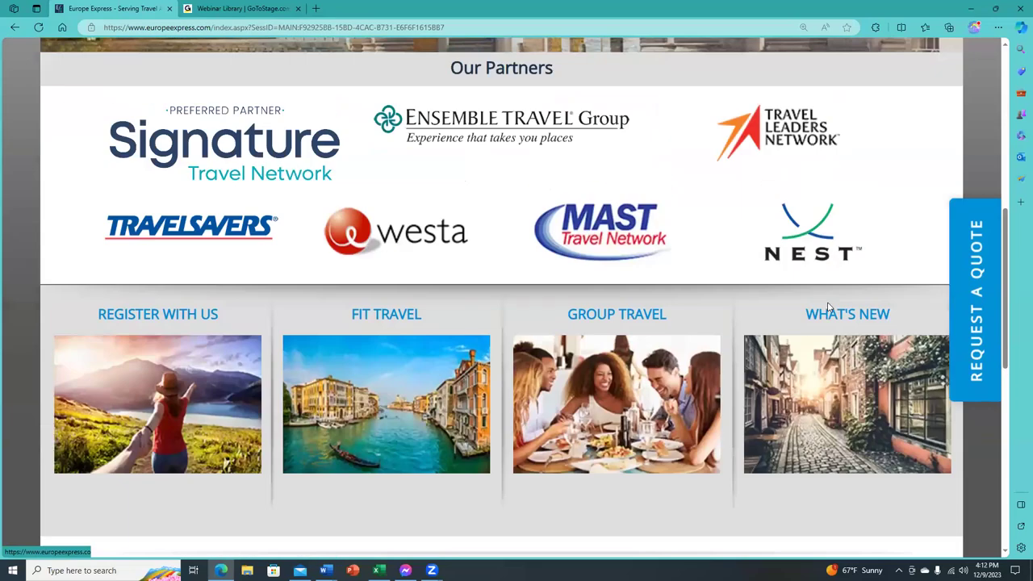
pyautogui.scroll(5, 854, 239)
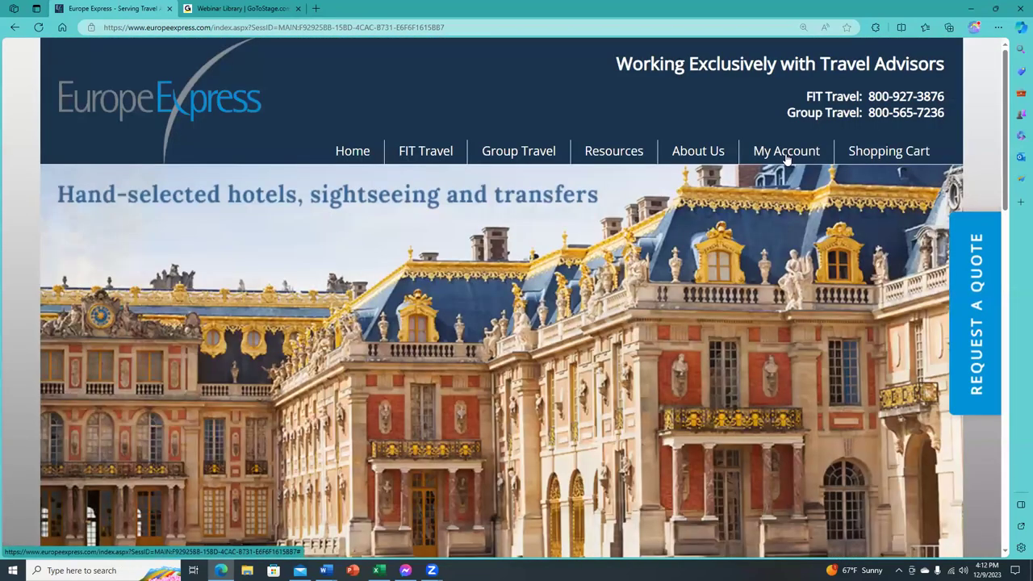
# Open the advisor account page and review the list of FIT bookings with their departures, amounts and commissions.
pyautogui.click(787, 153)
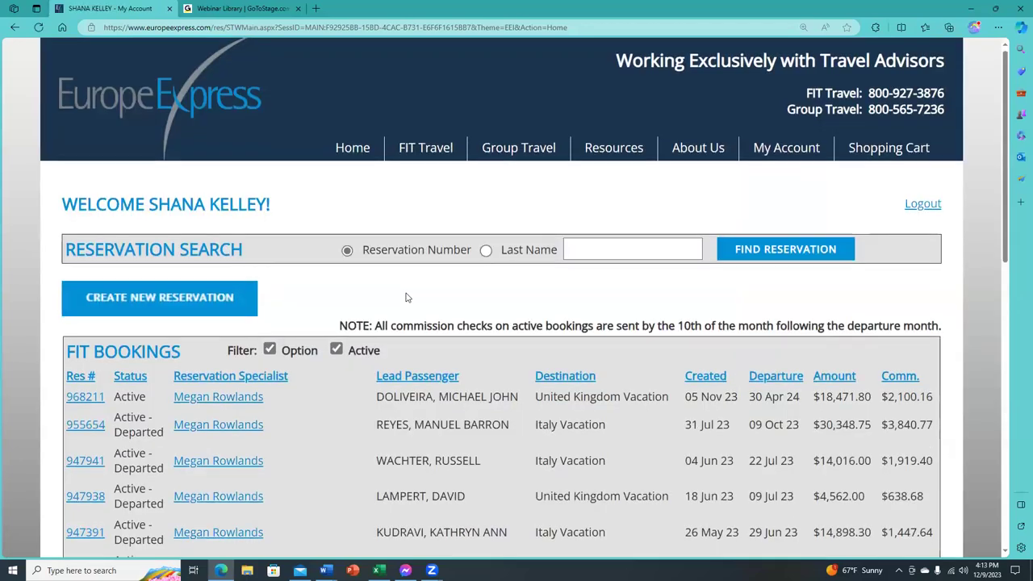
pyautogui.scroll(-2, 407, 298)
pyautogui.scroll(-1, 761, 170)
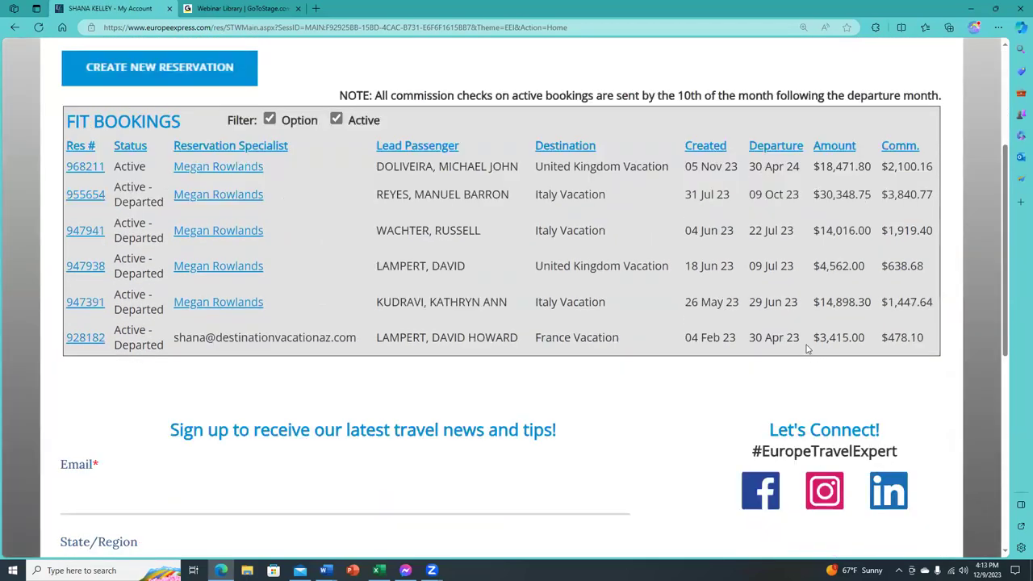
pyautogui.scroll(-4, 619, 331)
pyautogui.scroll(6, 611, 322)
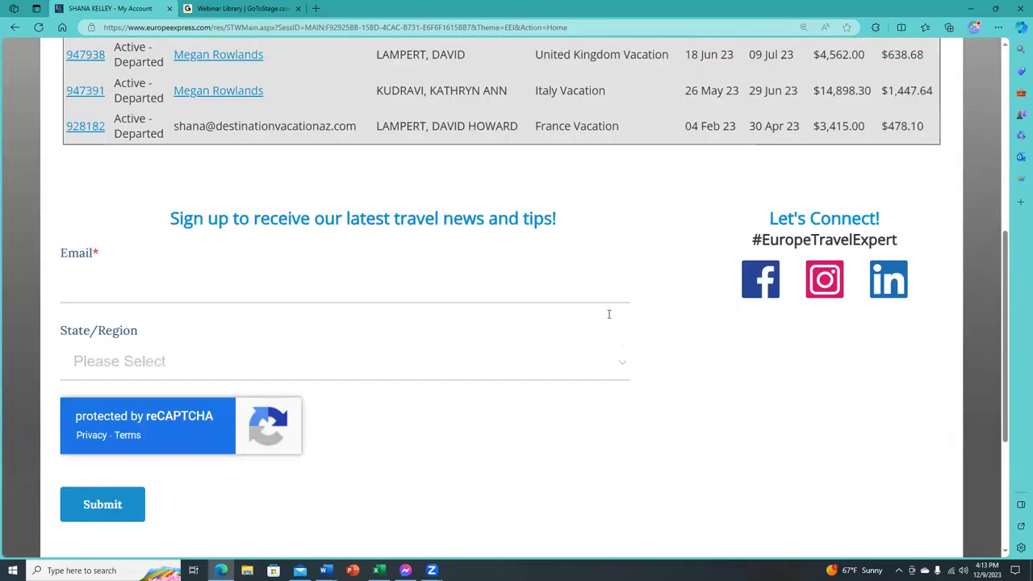
pyautogui.scroll(1, 362, 150)
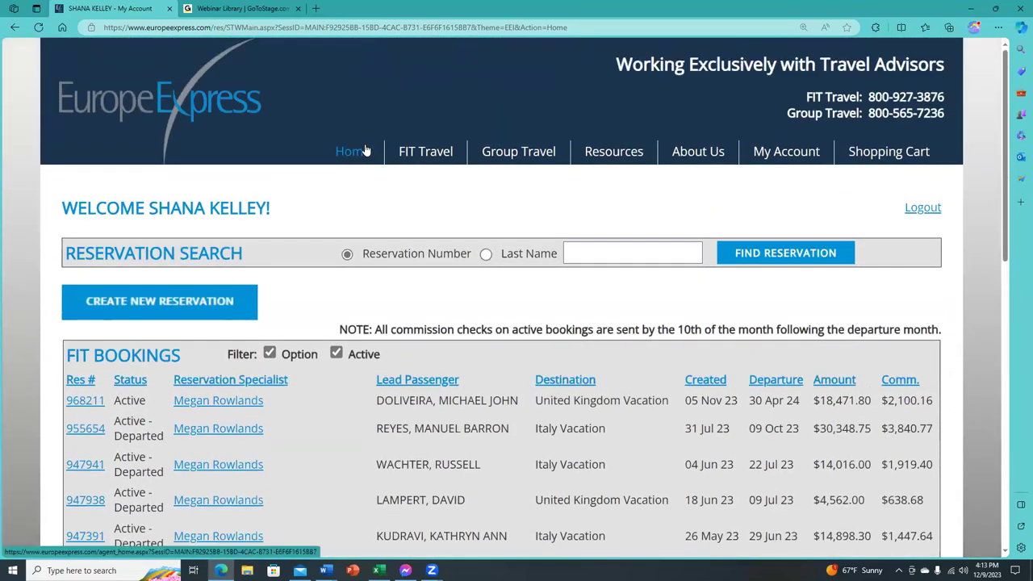
# Open the advisor home page and set the custom vacation design form to Multi-City.
pyautogui.click(362, 150)
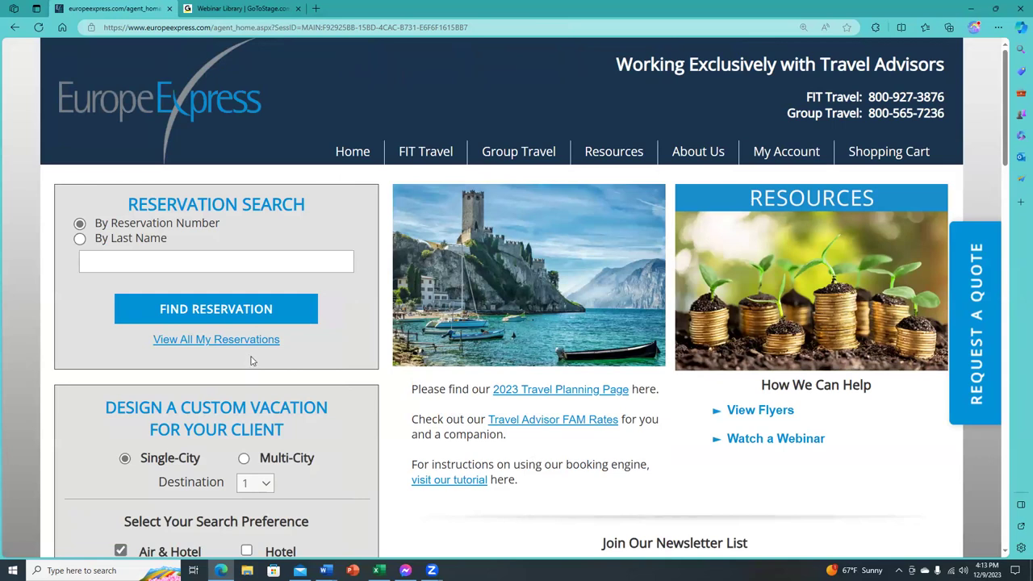
pyautogui.scroll(-2, 331, 387)
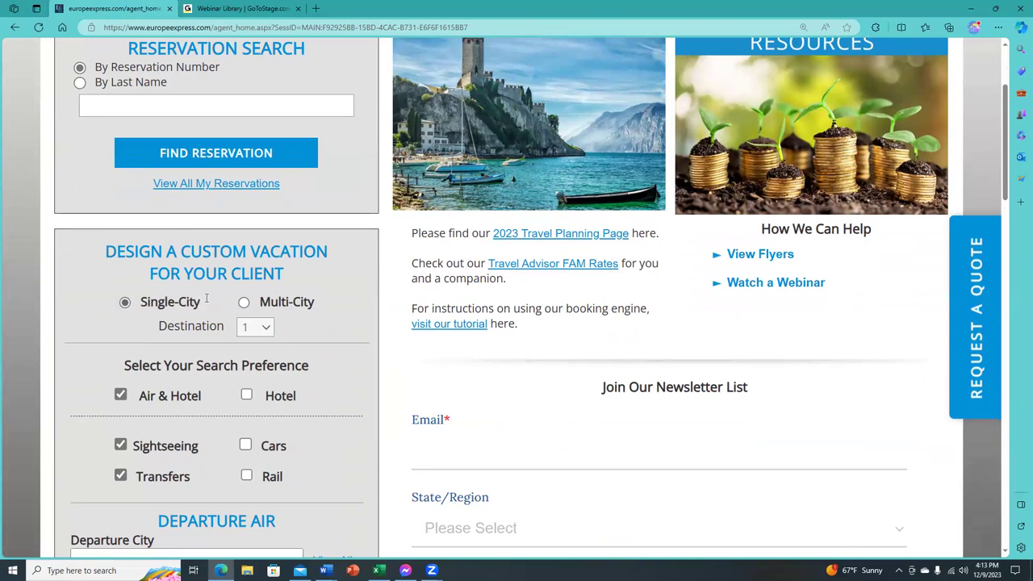
pyautogui.click(244, 302)
pyautogui.scroll(-2, 307, 312)
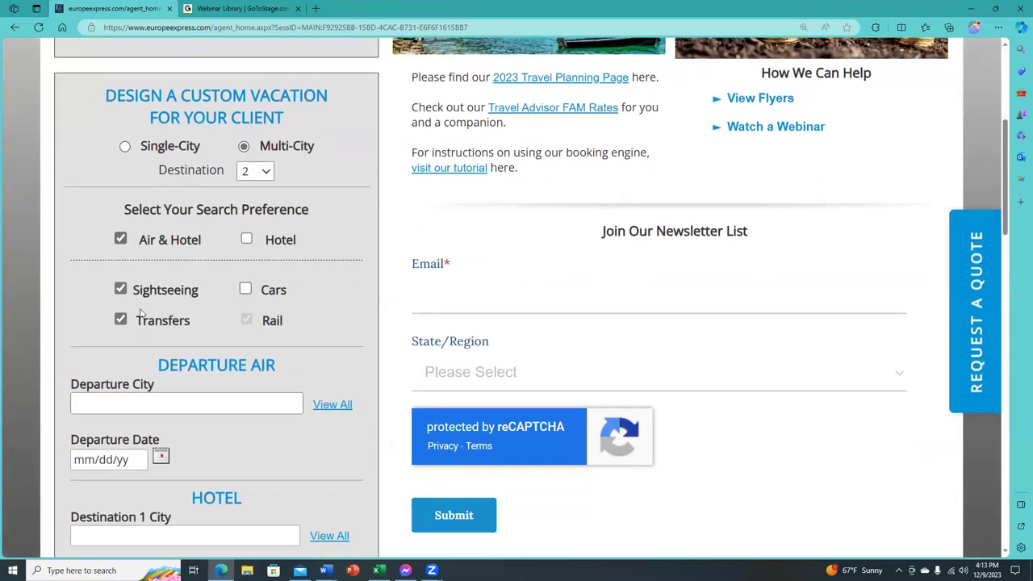
pyautogui.click(153, 399)
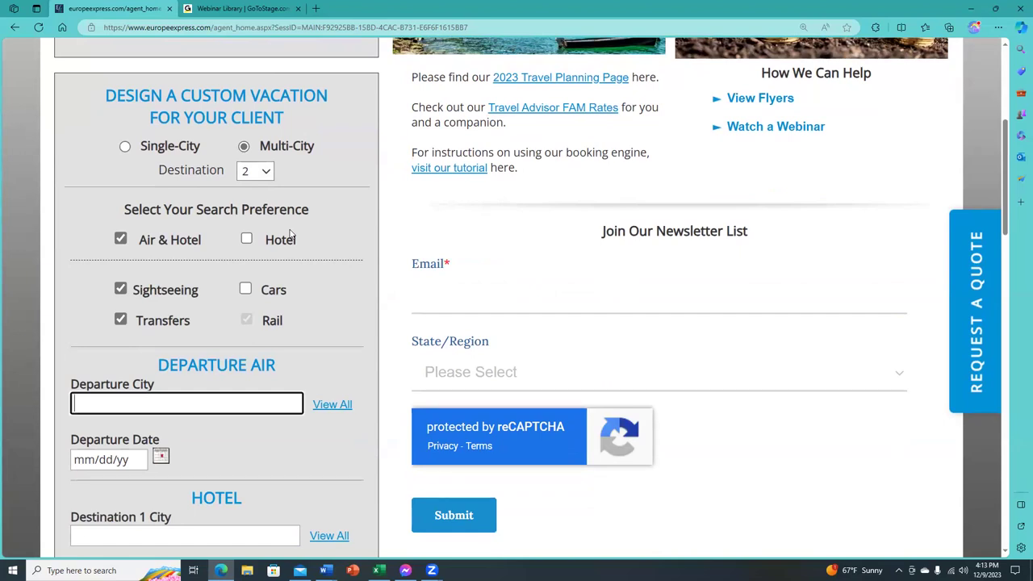
pyautogui.write('lga')
pyautogui.doubleClick(237, 401)
pyautogui.press('Tab')
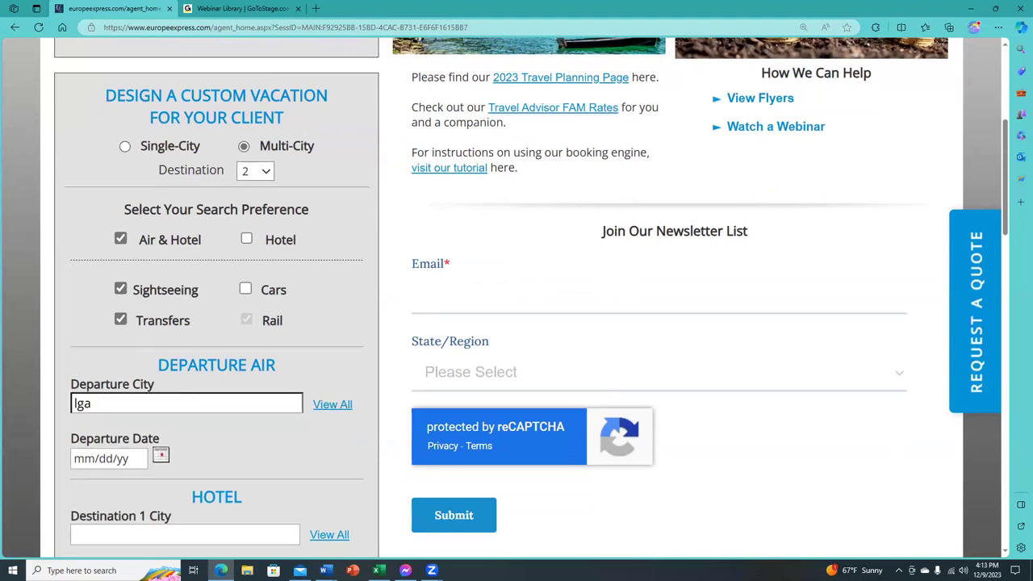
pyautogui.scroll(-5, 375, 266)
pyautogui.scroll(4, 303, 266)
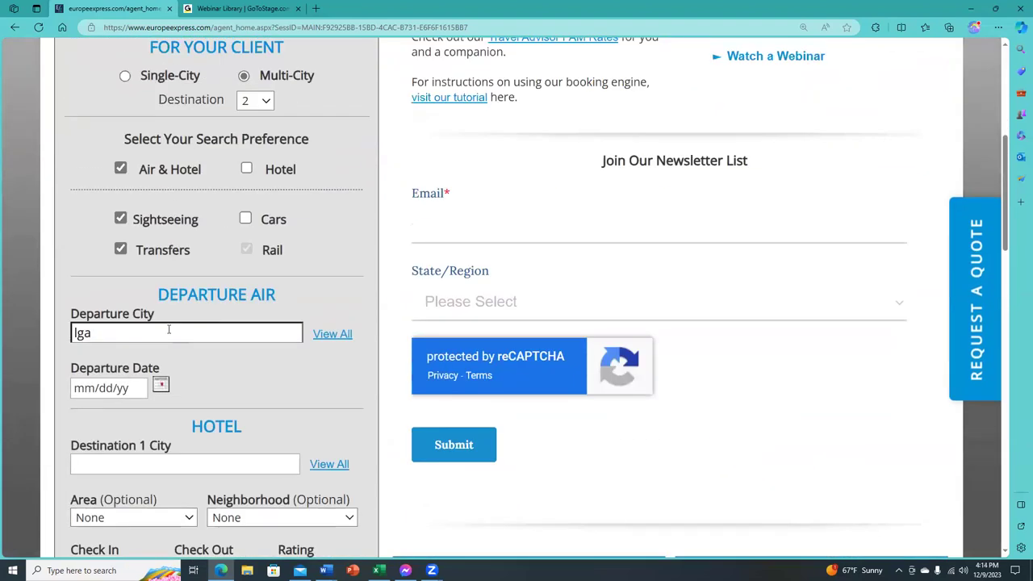
# Set the departure city to New York (LGA), NY by searching for "new y".
pyautogui.doubleClick(103, 343)
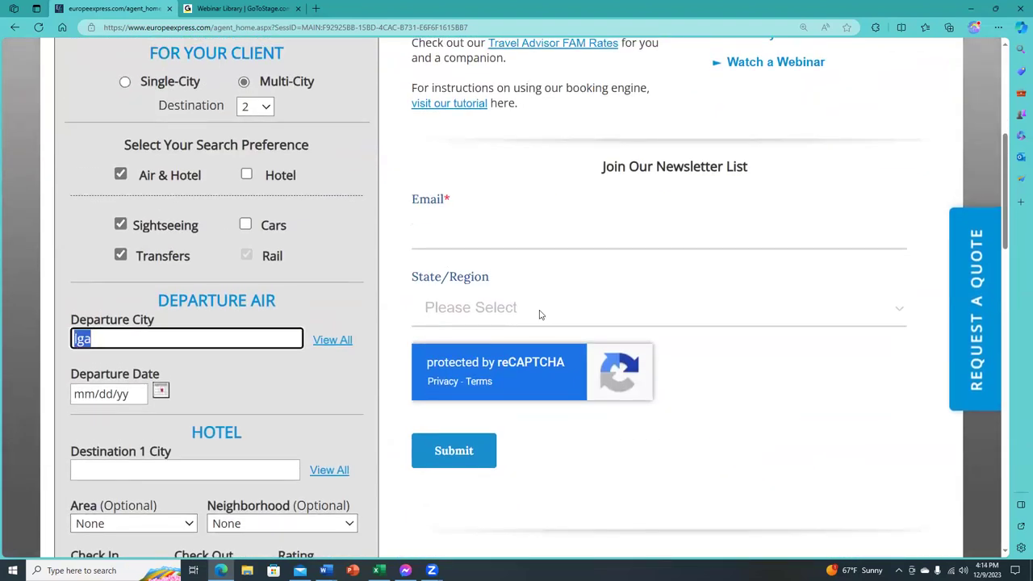
pyautogui.write('new y')
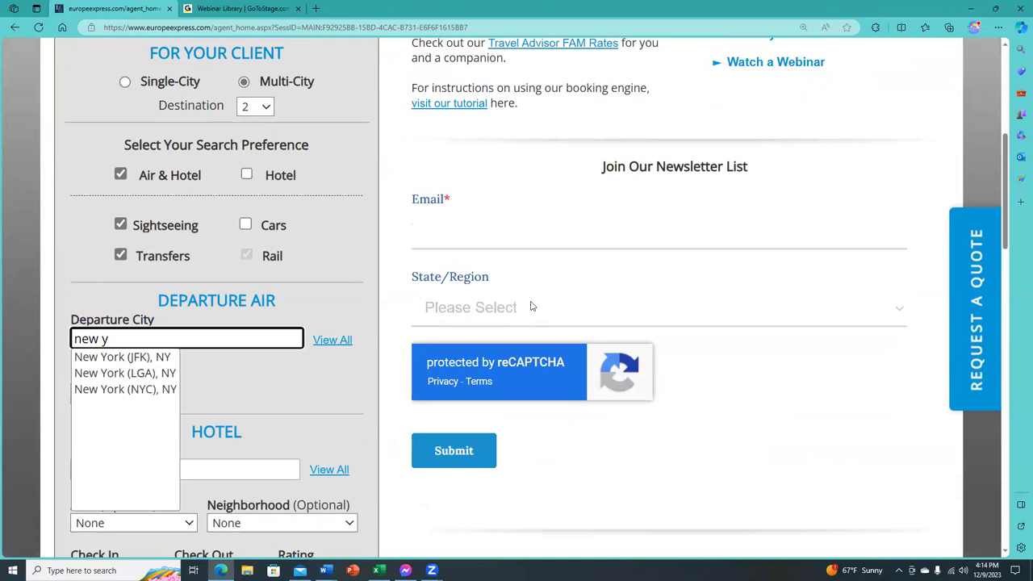
pyautogui.click(153, 373)
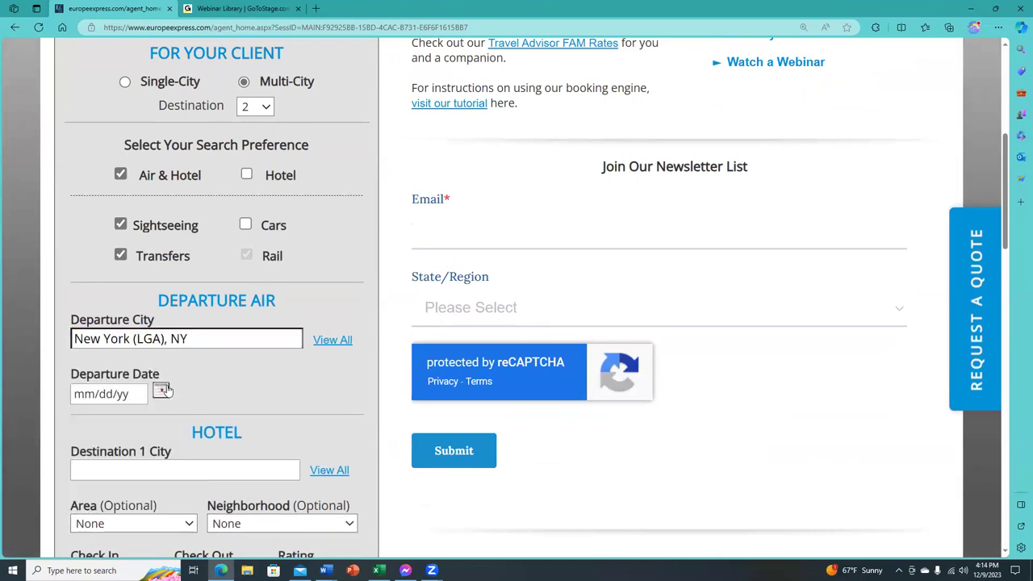
# Set the air departure date to 03 Apr 2024.
pyautogui.click(164, 391)
pyautogui.scroll(-1, 304, 284)
pyautogui.scroll(-1, 303, 284)
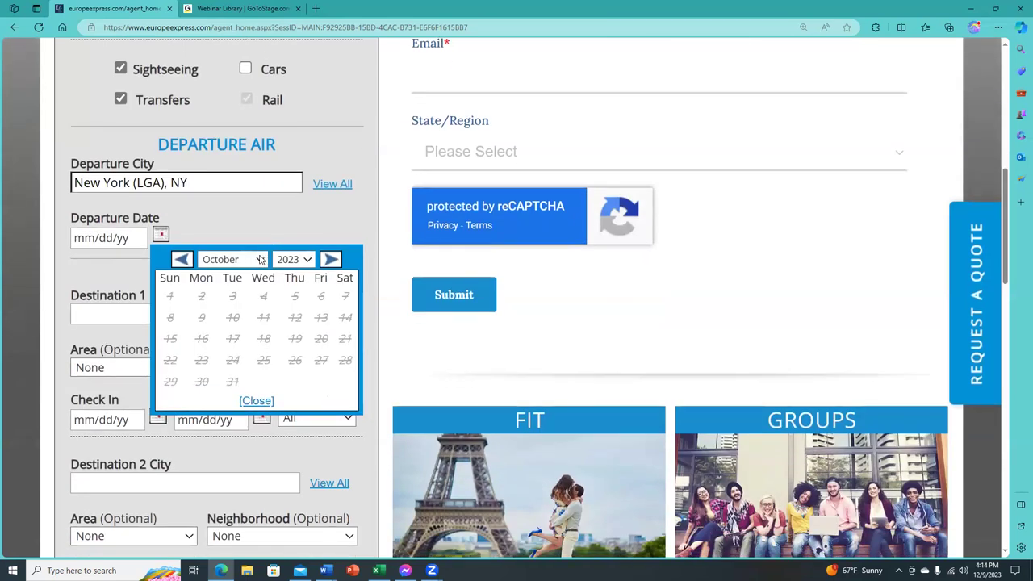
pyautogui.click(260, 259)
pyautogui.click(305, 258)
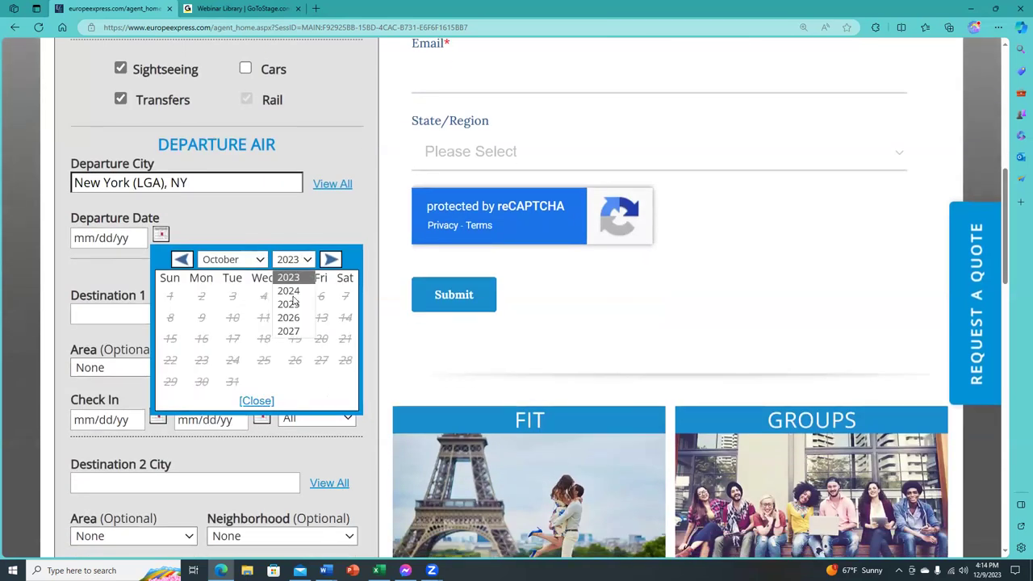
pyautogui.click(291, 291)
pyautogui.click(261, 260)
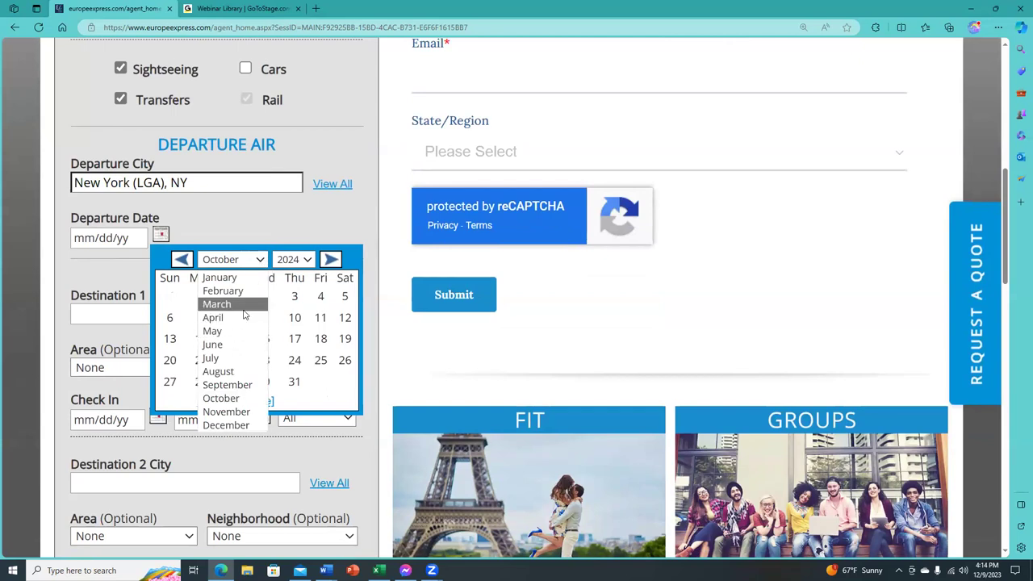
pyautogui.click(240, 320)
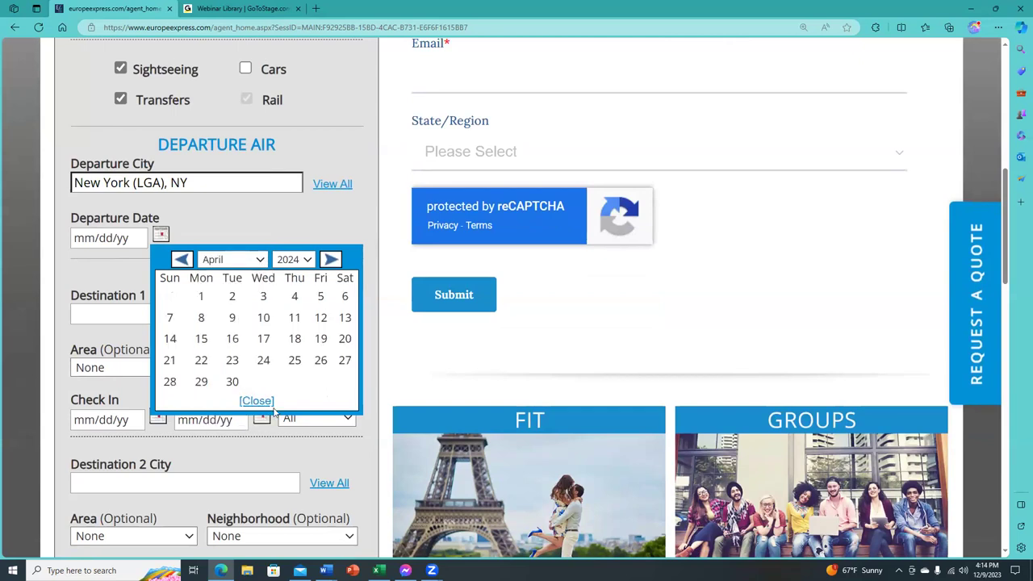
pyautogui.click(263, 299)
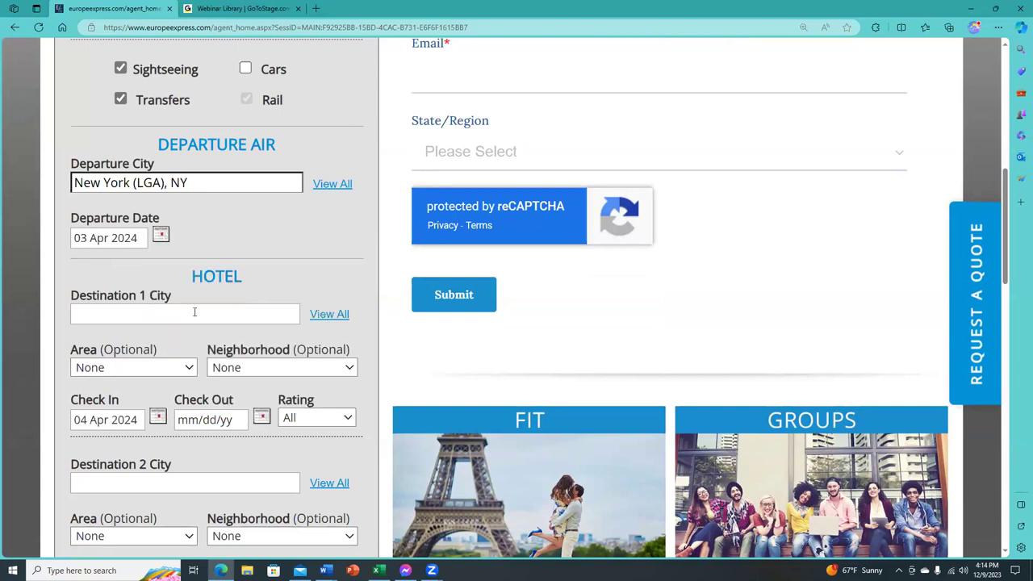
# Enter Rome, Italy as the Destination 1 city.
pyautogui.click(193, 311)
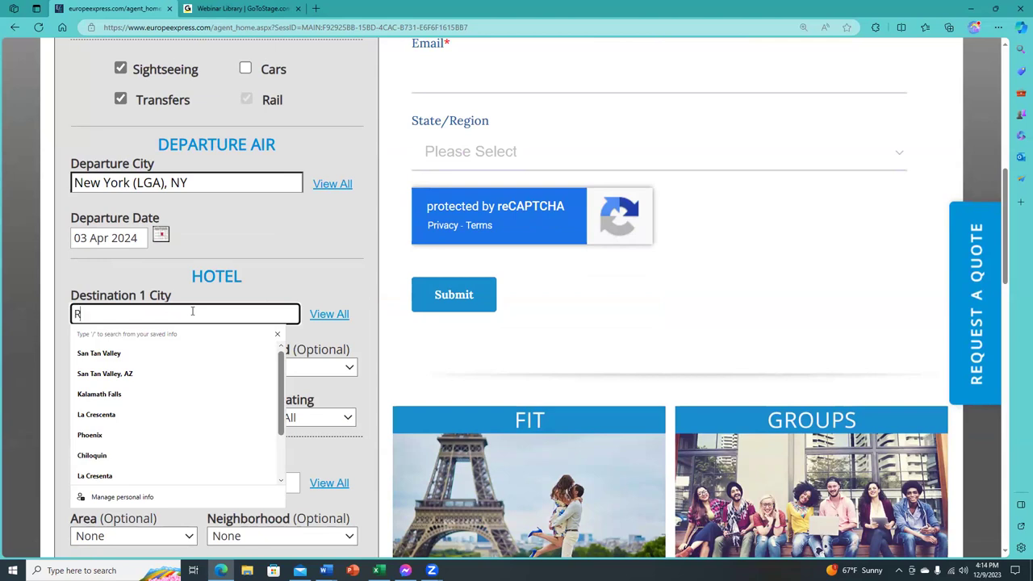
pyautogui.write('R')
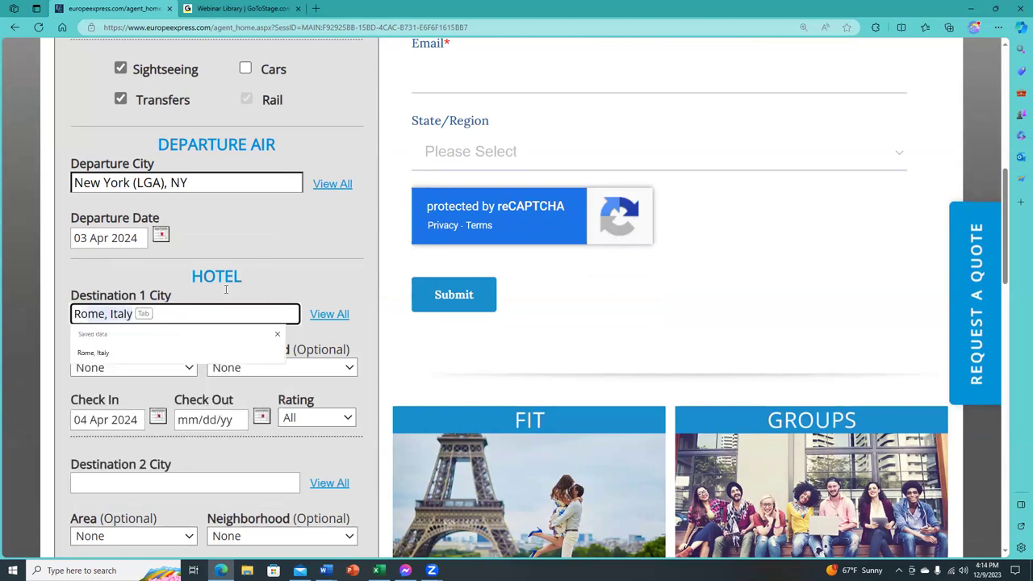
pyautogui.click(110, 351)
# Increase the number of destinations in the multi-city vacation to 4.
pyautogui.scroll(-3, 258, 319)
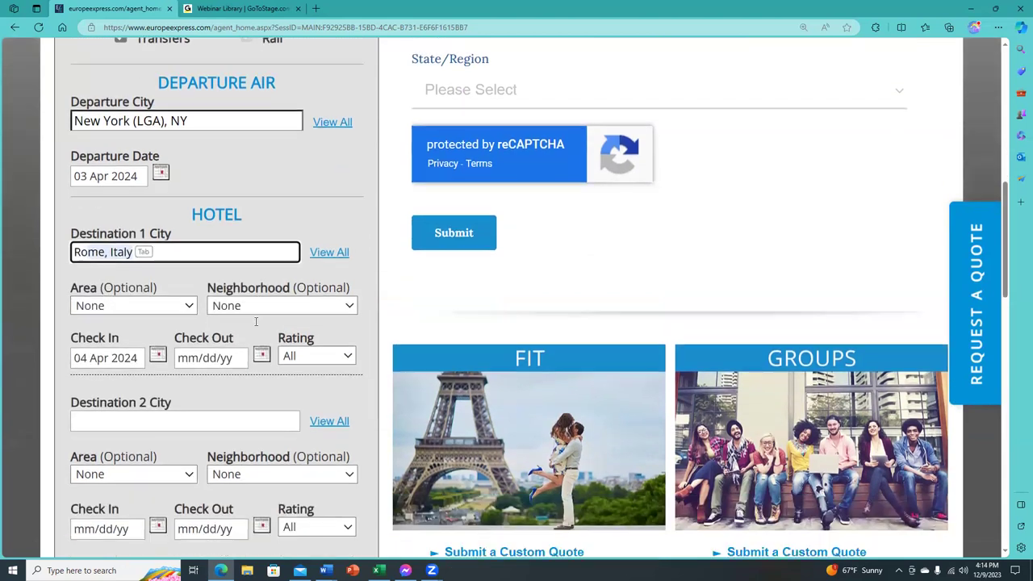
pyautogui.scroll(4, 243, 256)
pyautogui.scroll(2, 244, 256)
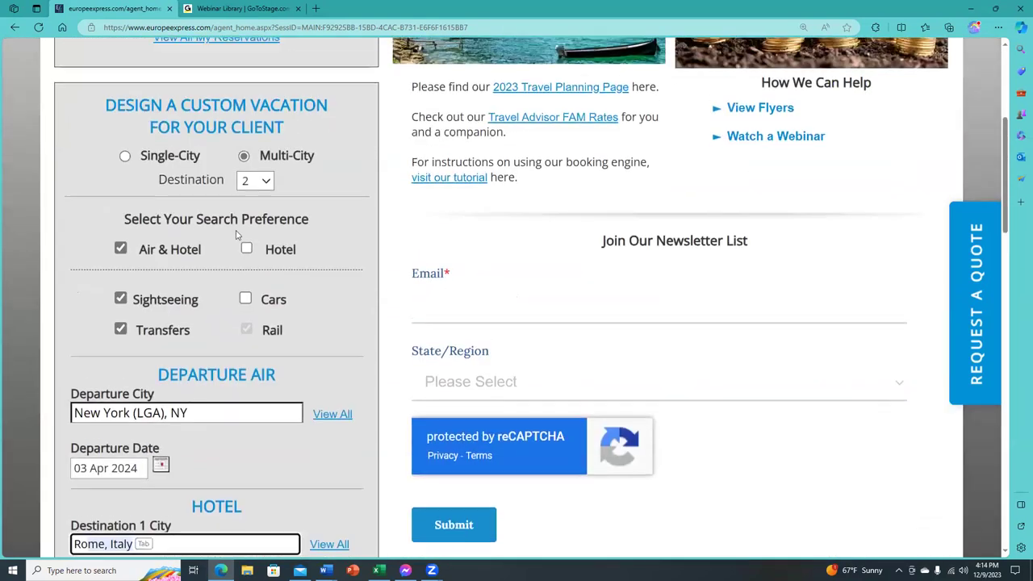
pyautogui.click(258, 185)
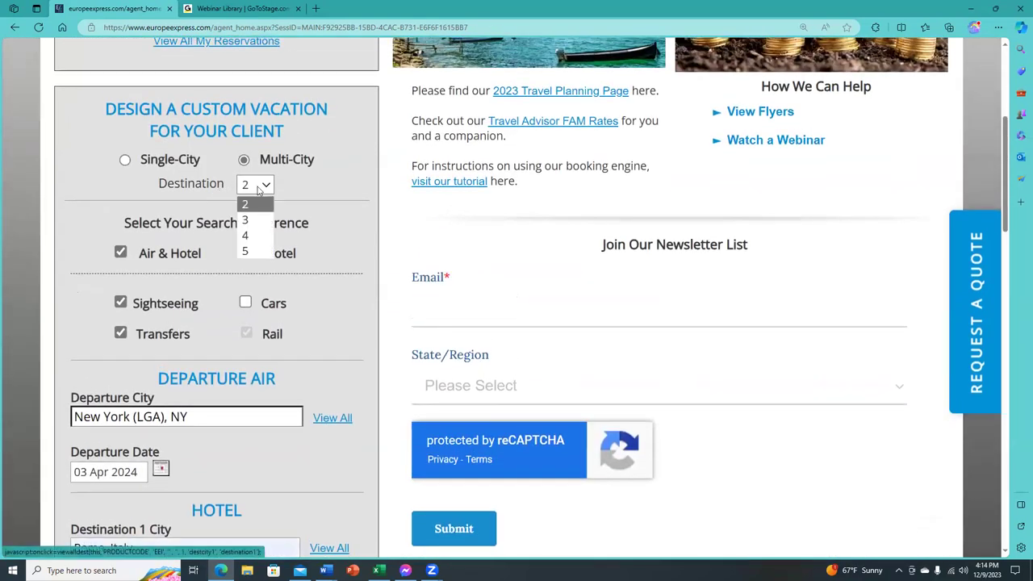
pyautogui.click(252, 234)
# Enter Florence, Italy as the Destination 2 city and choose to travel there from Rome by rail.
pyautogui.scroll(-5, 253, 228)
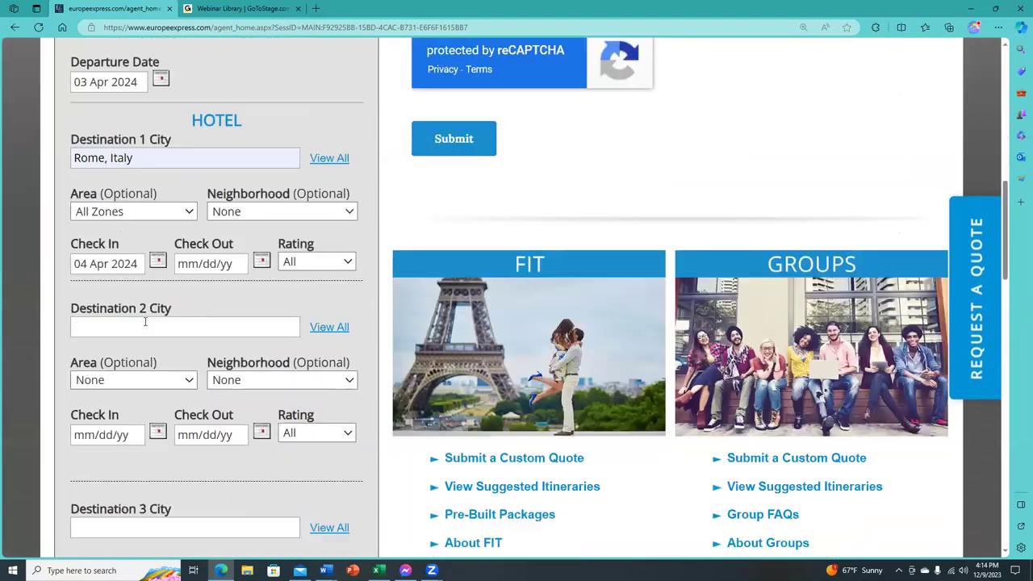
pyautogui.click(146, 321)
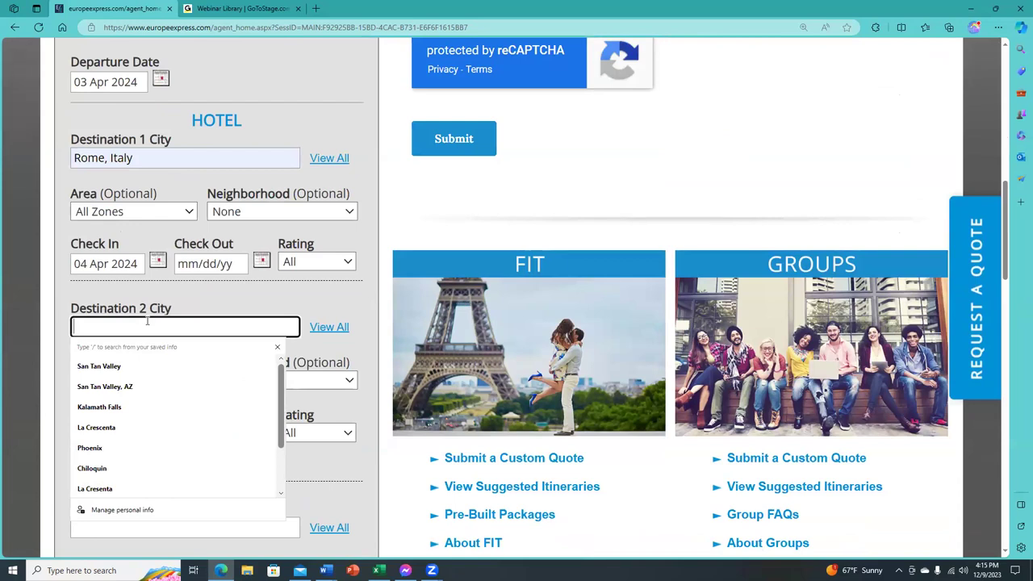
pyautogui.write('flo')
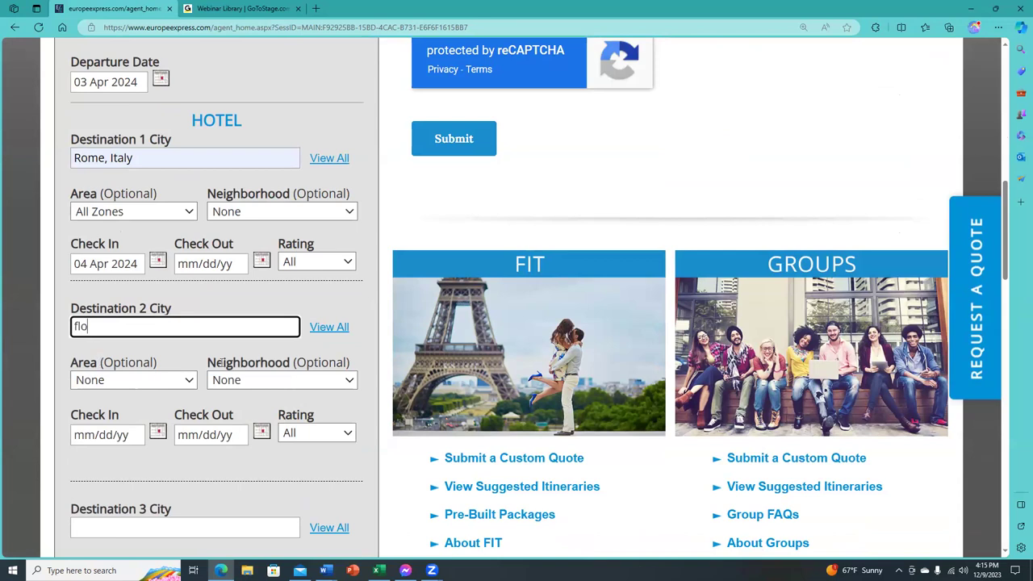
pyautogui.press('Down')
pyautogui.press('Return')
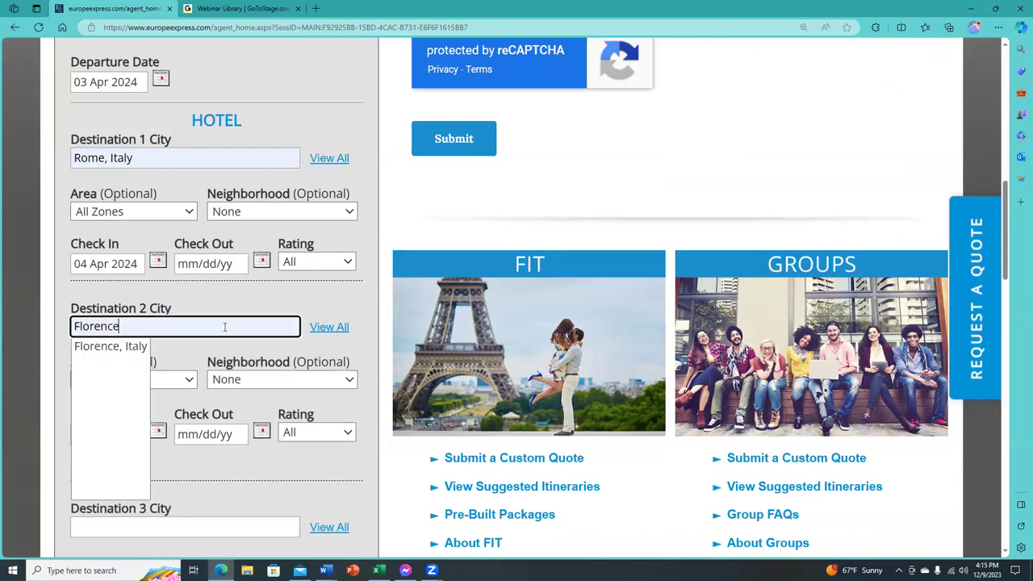
pyautogui.click(122, 347)
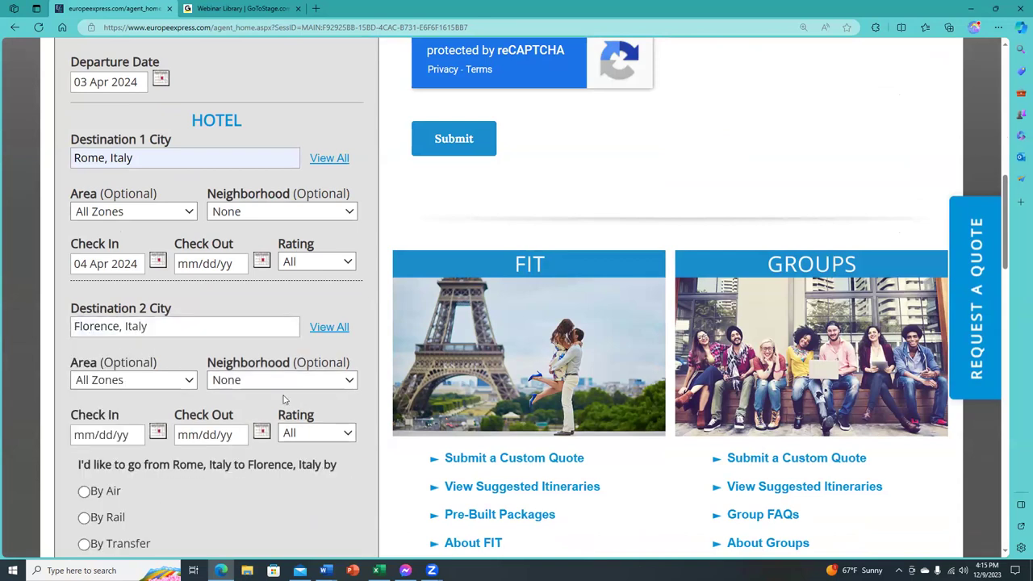
pyautogui.scroll(-2, 87, 342)
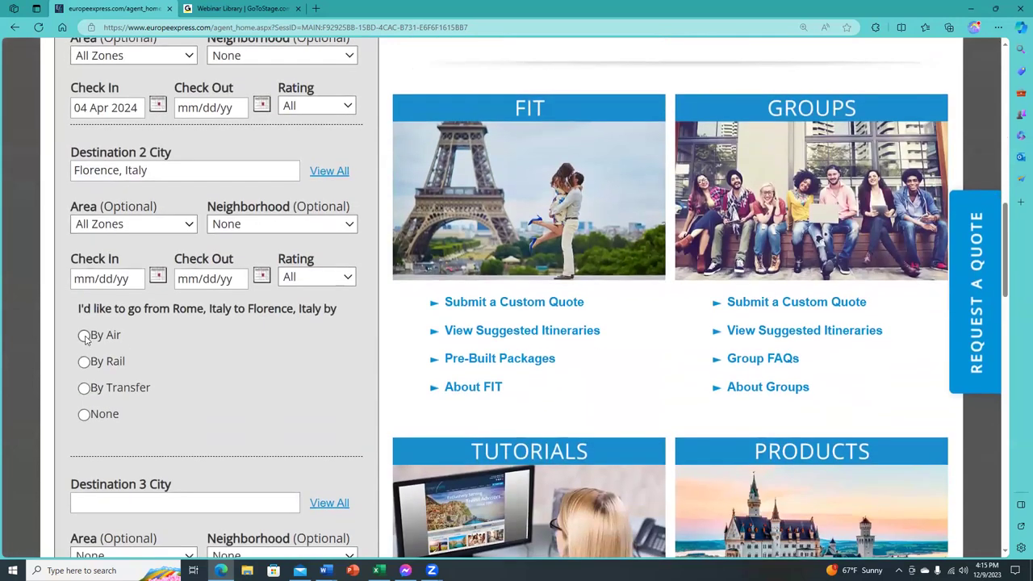
pyautogui.click(83, 361)
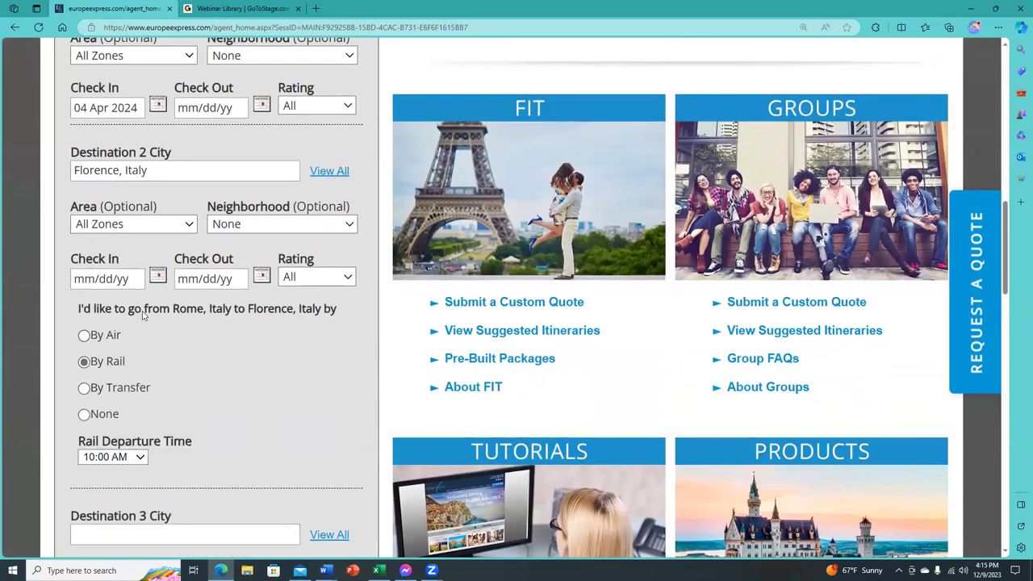
# Set the Rome hotel check-out date to 07 Apr 2024.
pyautogui.scroll(4, 157, 279)
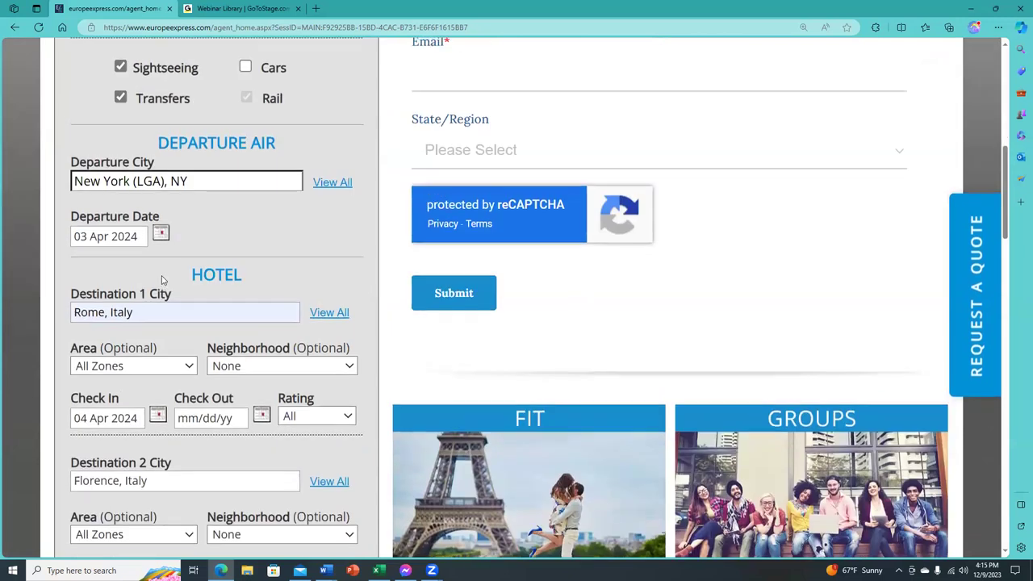
pyautogui.click(261, 420)
pyautogui.scroll(-1, 218, 428)
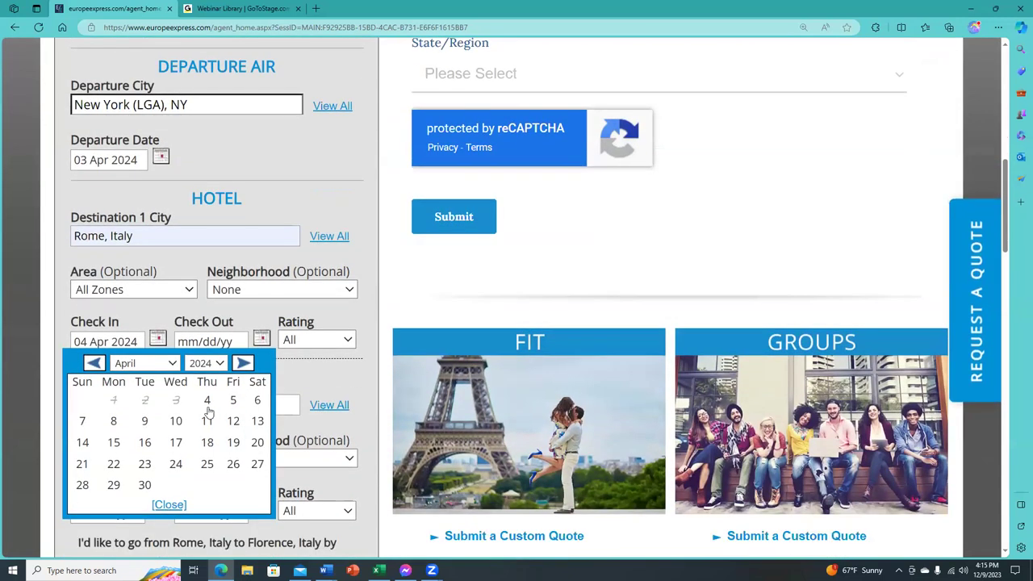
pyautogui.click(82, 422)
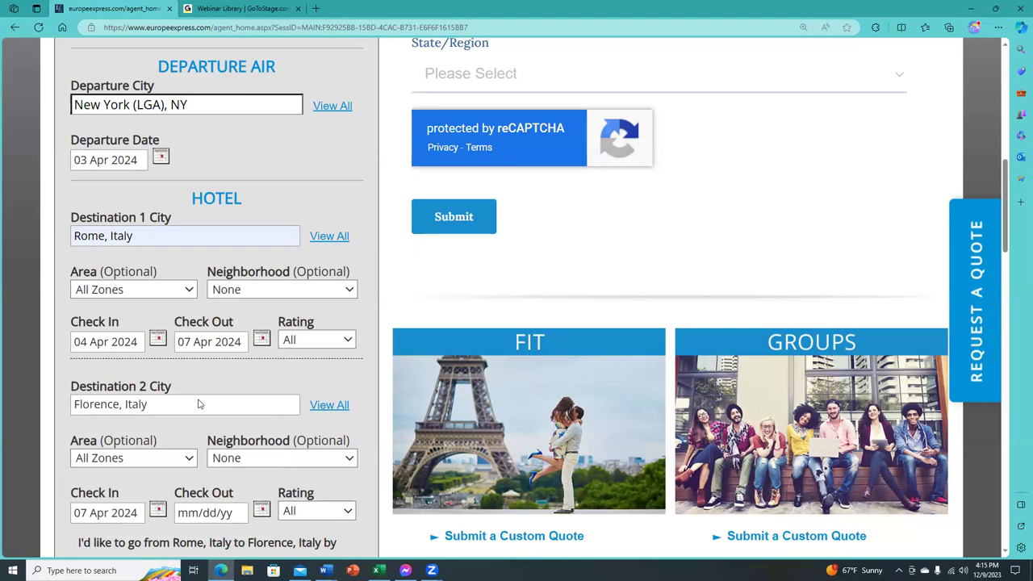
# Set the Florence hotel check-out date to 10 Apr 2024.
pyautogui.scroll(-1, 199, 403)
pyautogui.scroll(-3, 202, 405)
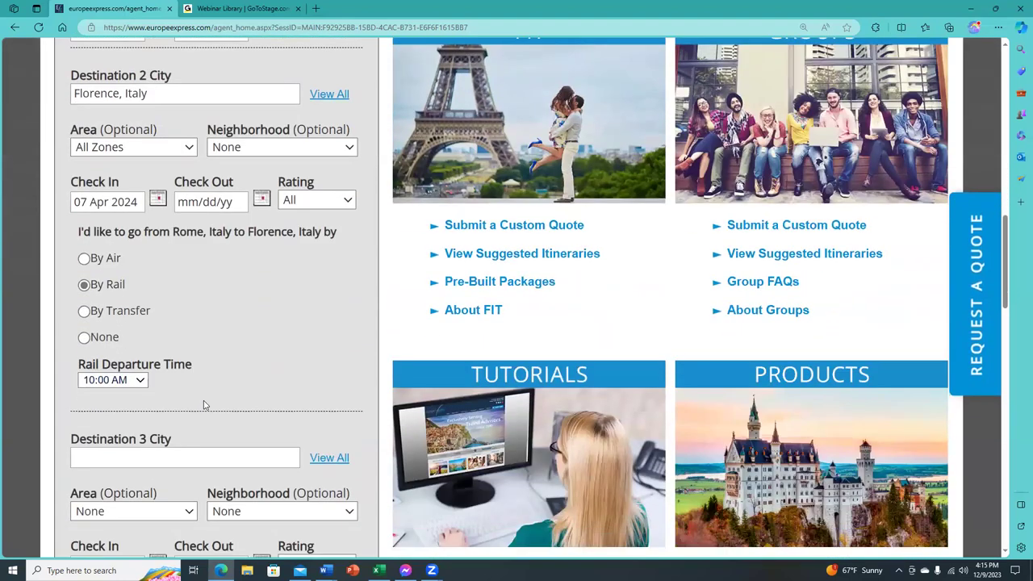
pyautogui.scroll(-1, 201, 404)
pyautogui.scroll(2, 196, 384)
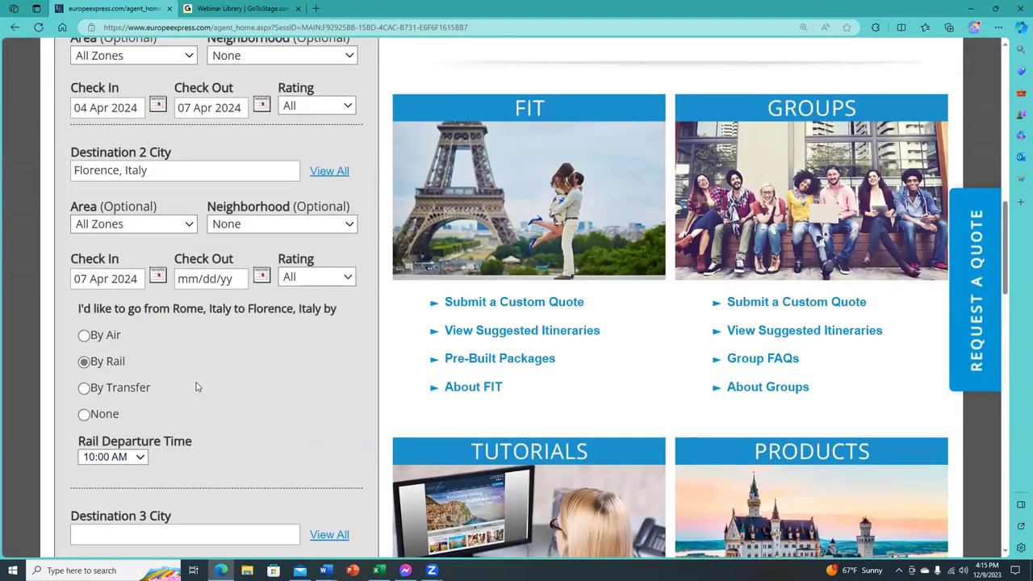
pyautogui.scroll(2, 243, 322)
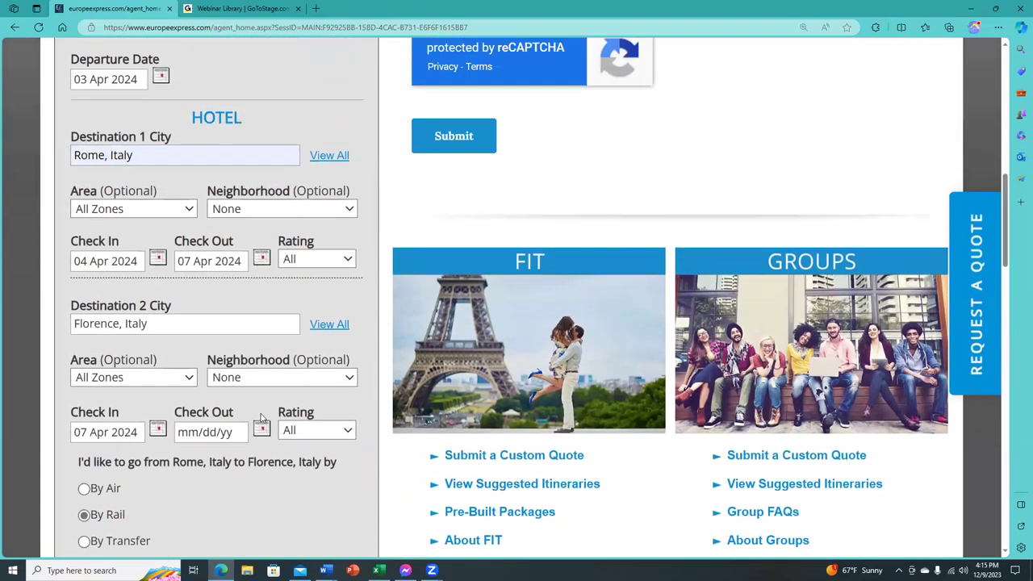
pyautogui.click(261, 427)
pyautogui.scroll(-2, 112, 404)
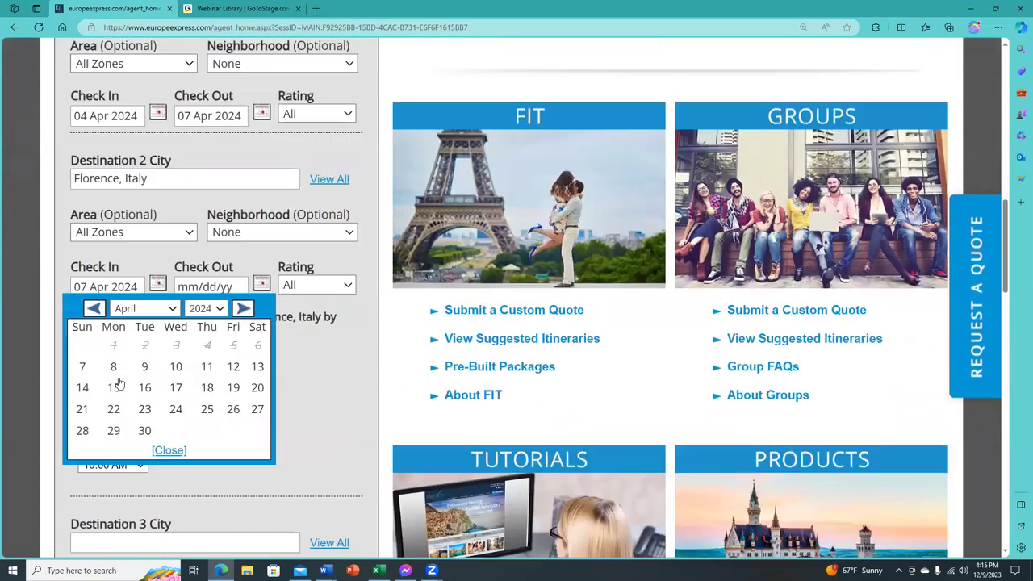
pyautogui.click(177, 359)
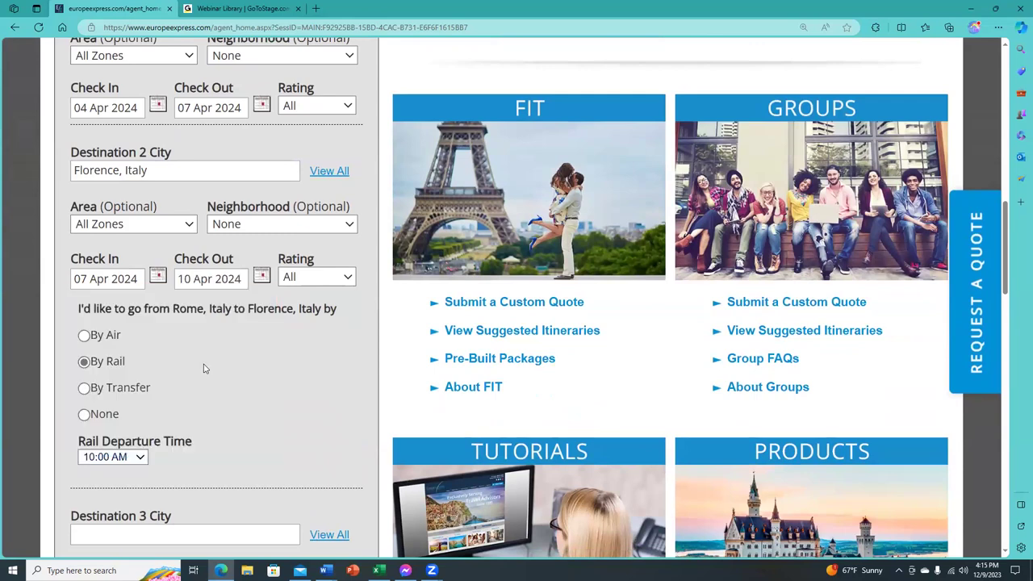
# Choose Lake Como, Italy as the Destination 3 city from the full list of Italian destinations.
pyautogui.scroll(-3, 200, 369)
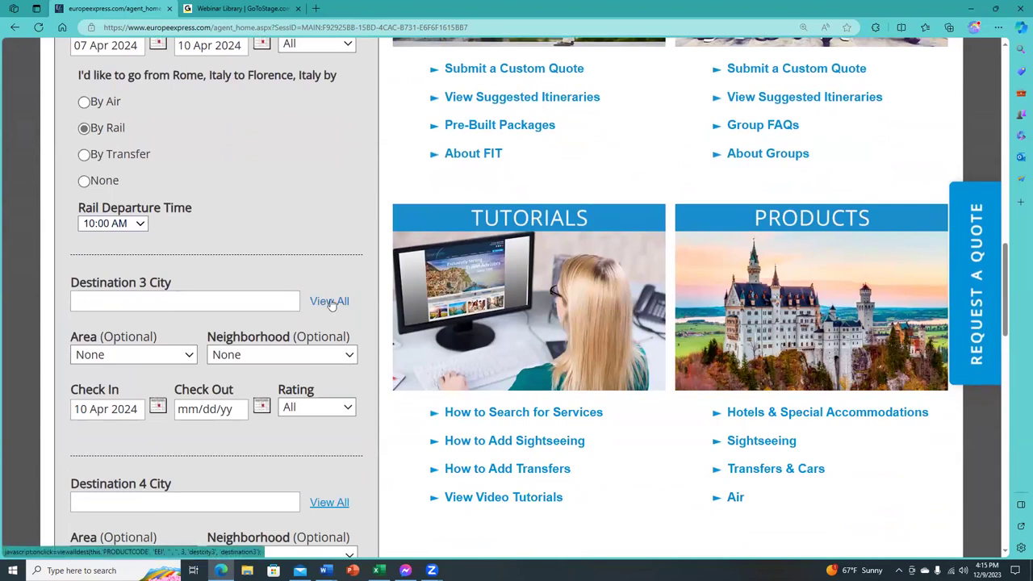
pyautogui.click(331, 305)
pyautogui.scroll(1, 146, 96)
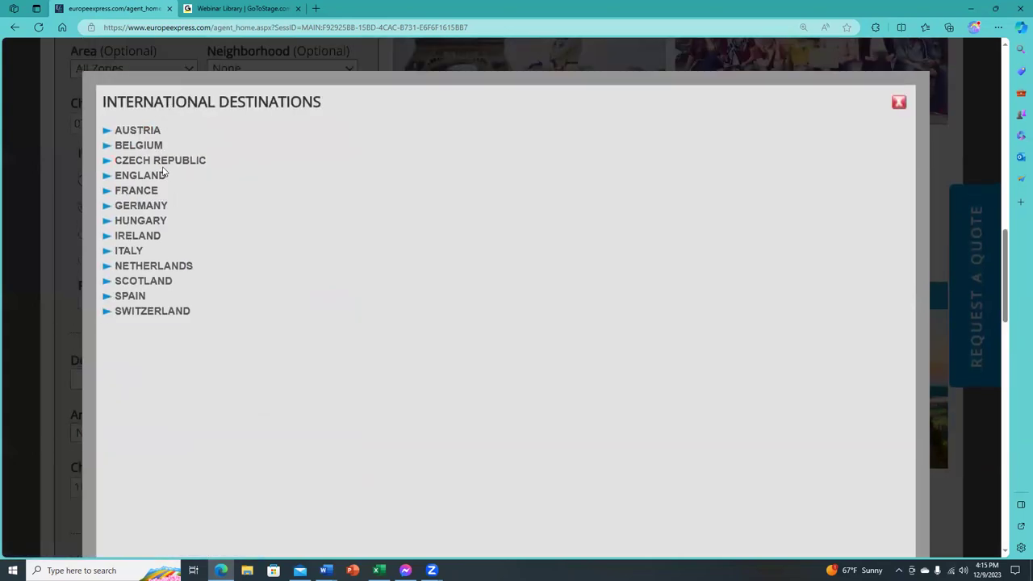
pyautogui.click(139, 253)
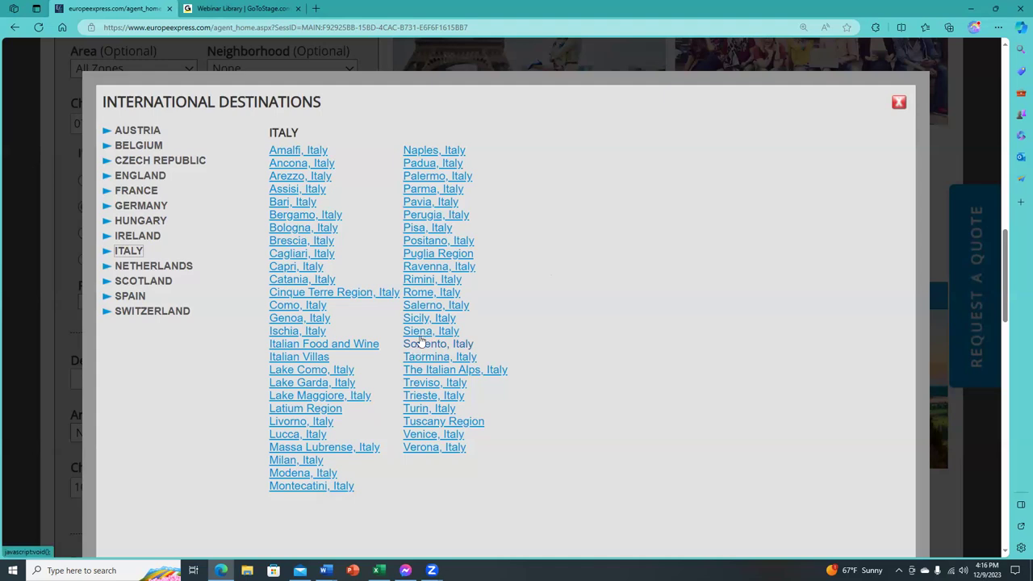
pyautogui.click(316, 370)
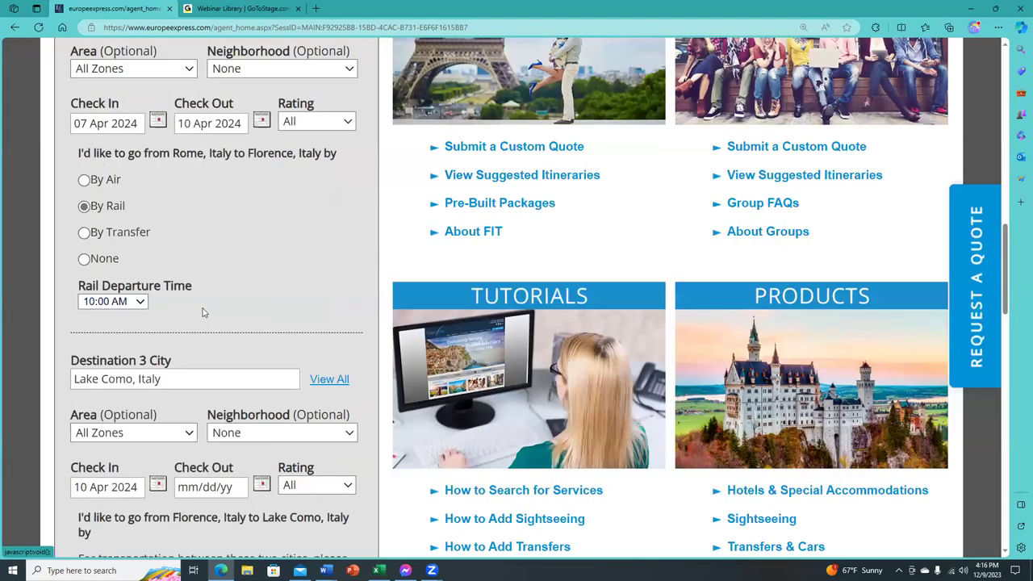
# Set the Lake Como hotel check-out date to 13 Apr 2024.
pyautogui.scroll(-3, 217, 318)
pyautogui.scroll(-1, 219, 317)
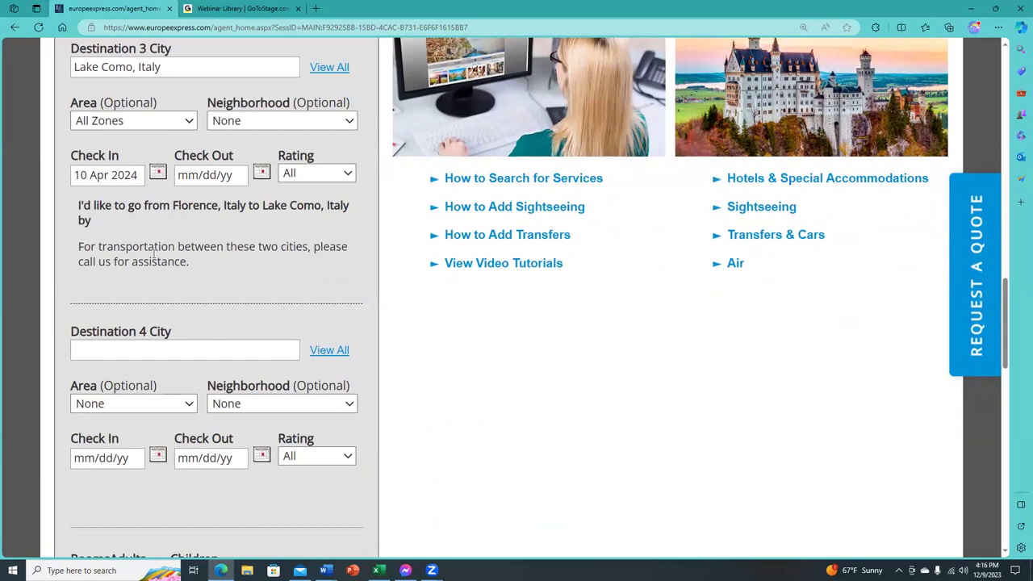
pyautogui.click(261, 173)
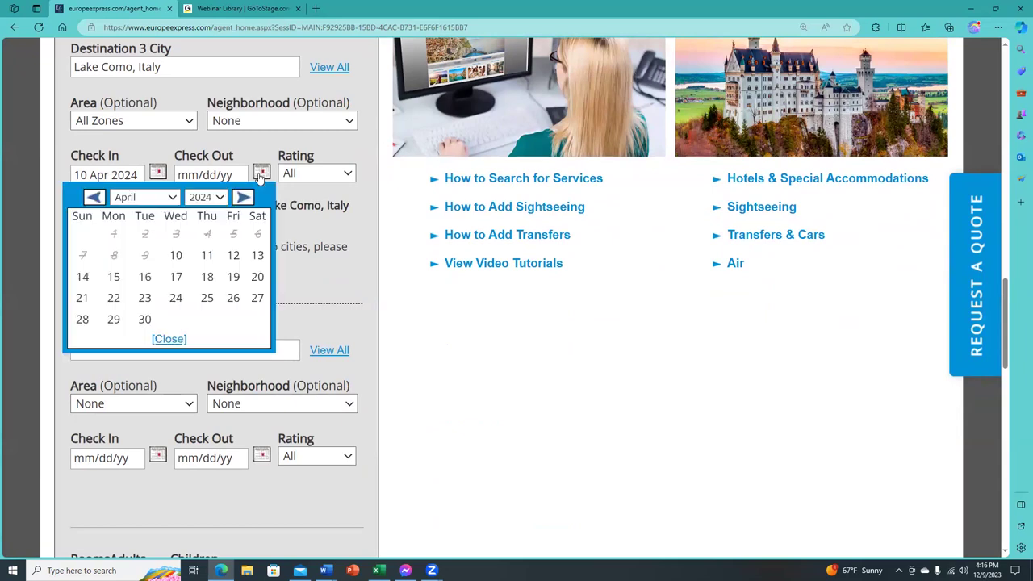
pyautogui.click(257, 255)
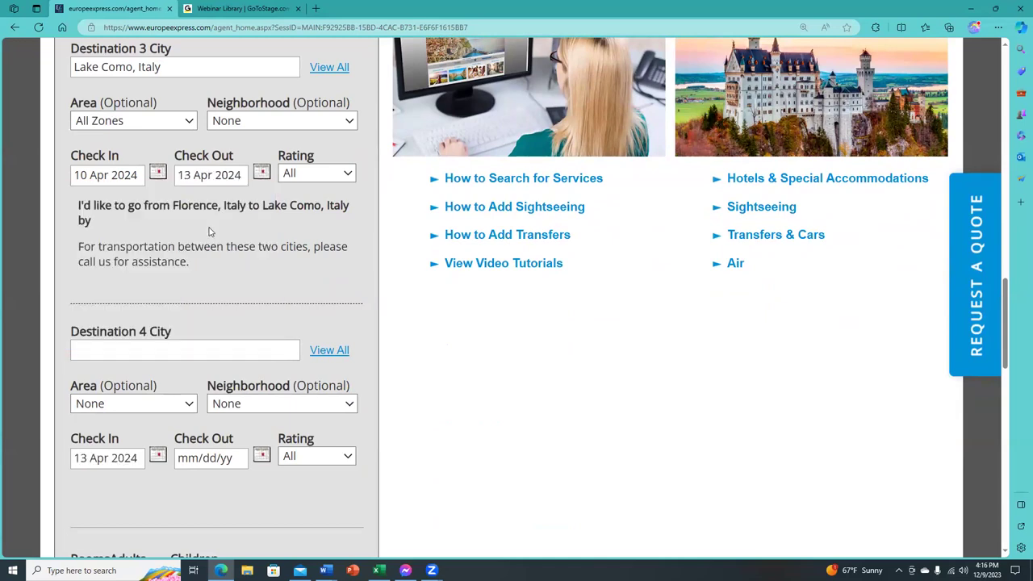
# Choose Naples, Italy as the Destination 4 city from the full list of Italian destinations.
pyautogui.click(322, 356)
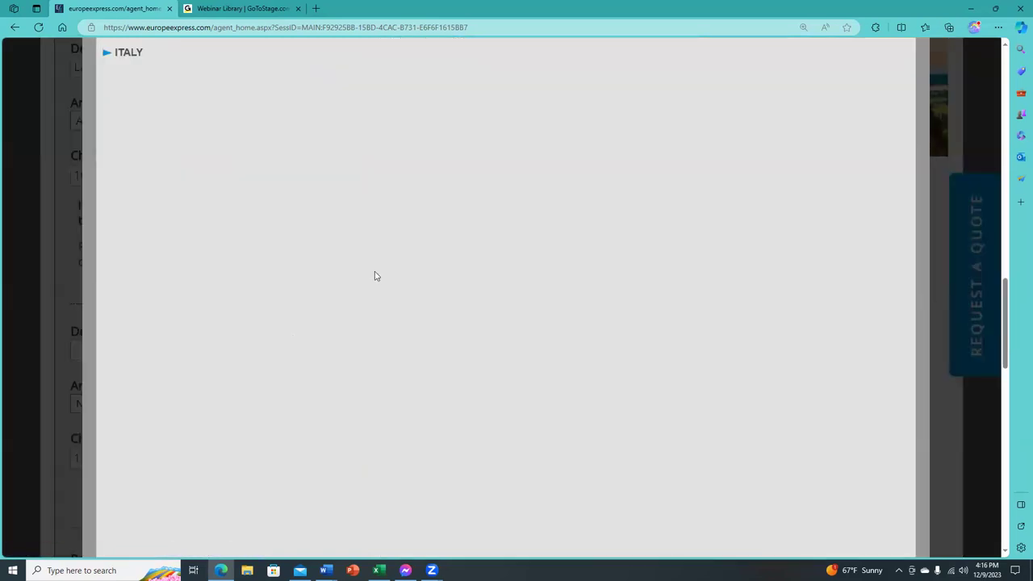
pyautogui.click(125, 54)
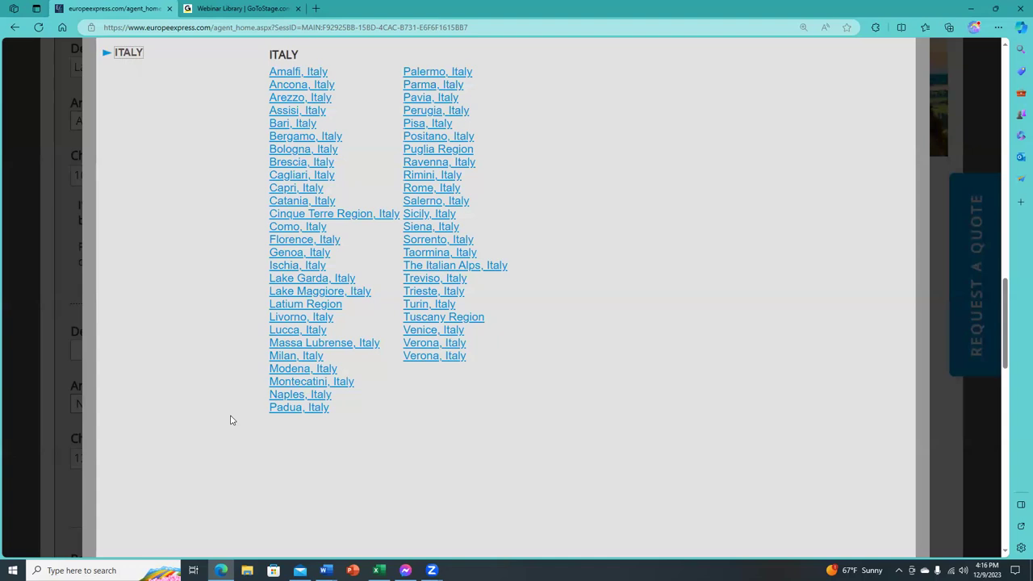
pyautogui.click(283, 400)
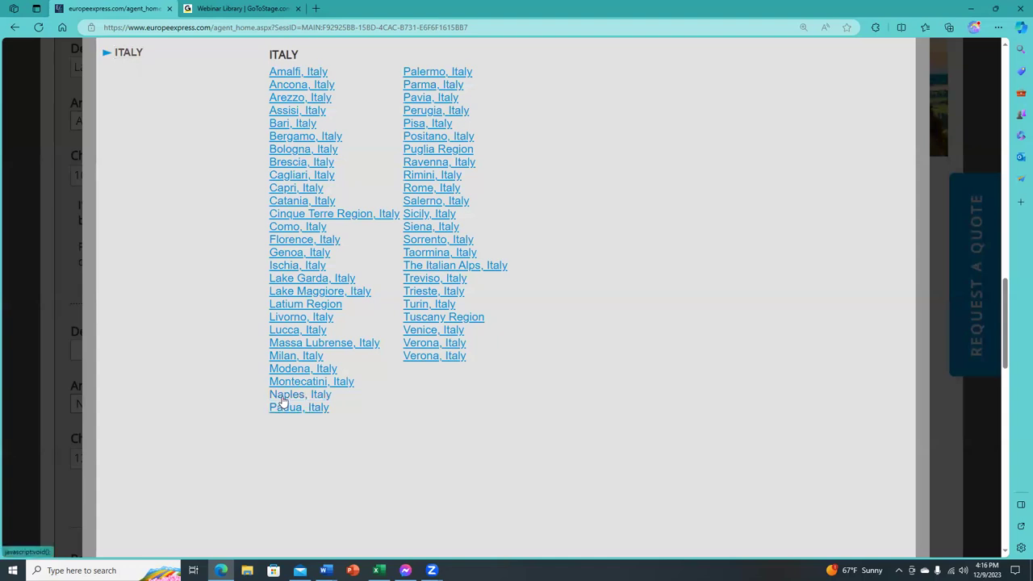
pyautogui.click(282, 400)
# Set the Naples hotel check-out date to 16 Apr 2024.
pyautogui.scroll(-4, 307, 325)
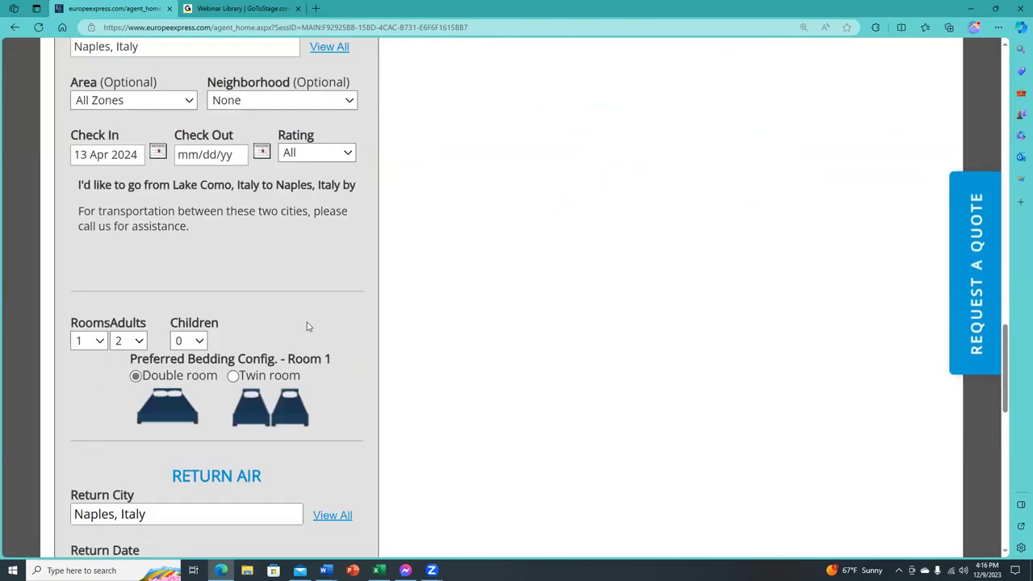
pyautogui.scroll(-2, 307, 326)
pyautogui.scroll(4, 307, 326)
pyautogui.scroll(-1, 307, 331)
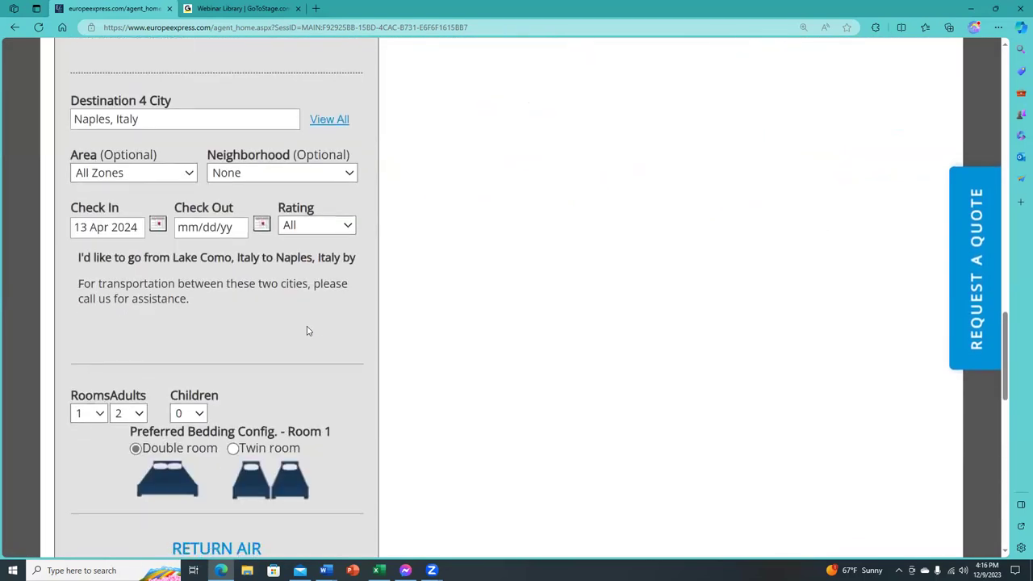
pyautogui.scroll(-3, 306, 331)
pyautogui.scroll(-1, 263, 314)
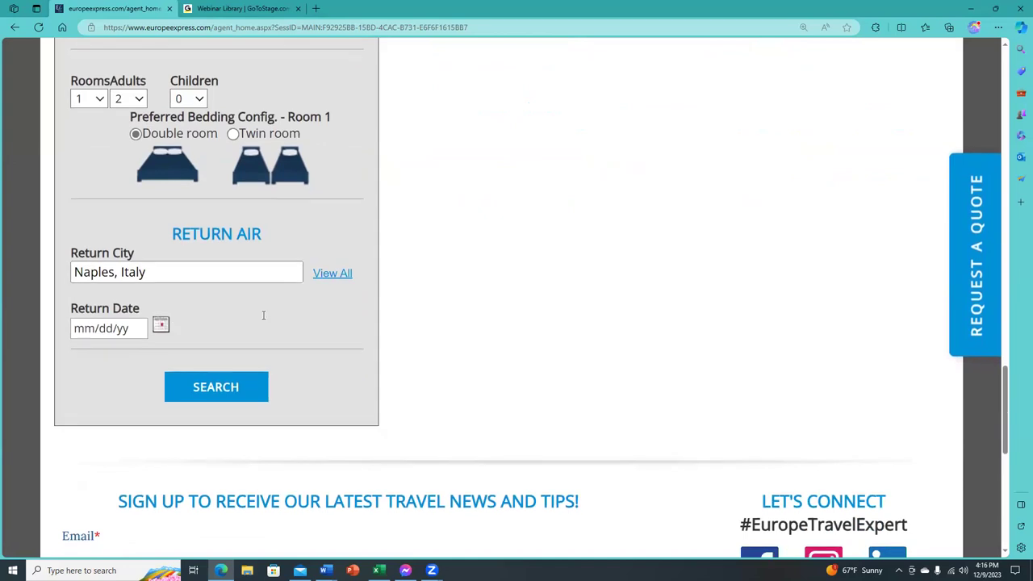
pyautogui.scroll(5, 263, 319)
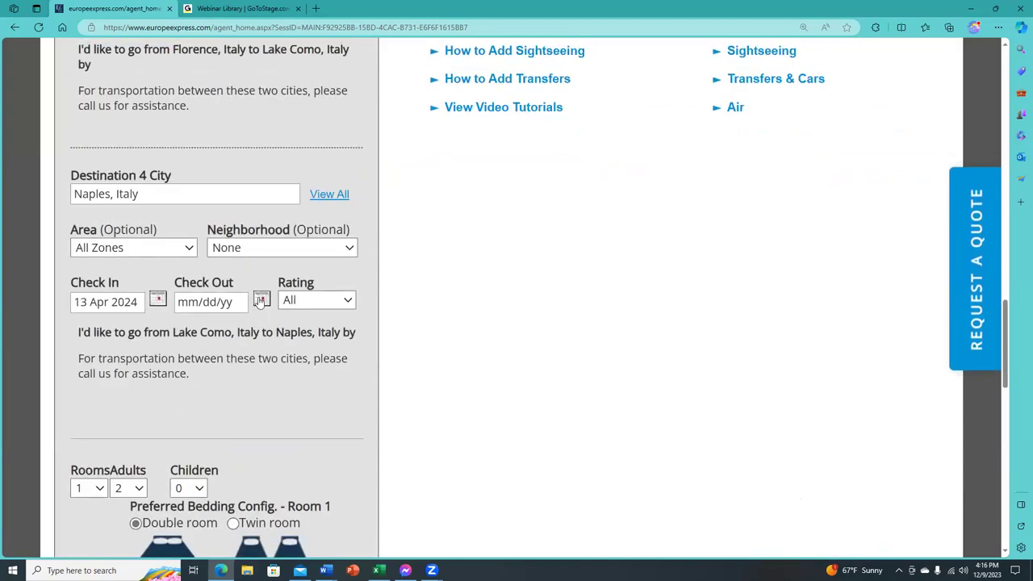
pyautogui.click(261, 300)
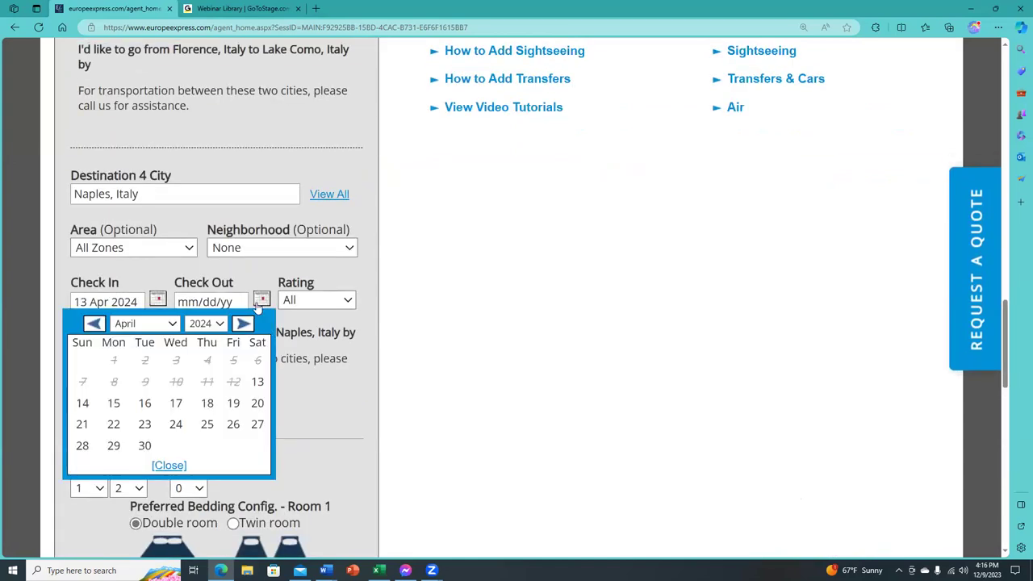
pyautogui.click(143, 406)
# Run the search for the four-destination custom vacation and dismiss the browser's shopping coupon pop-up.
pyautogui.scroll(-5, 249, 392)
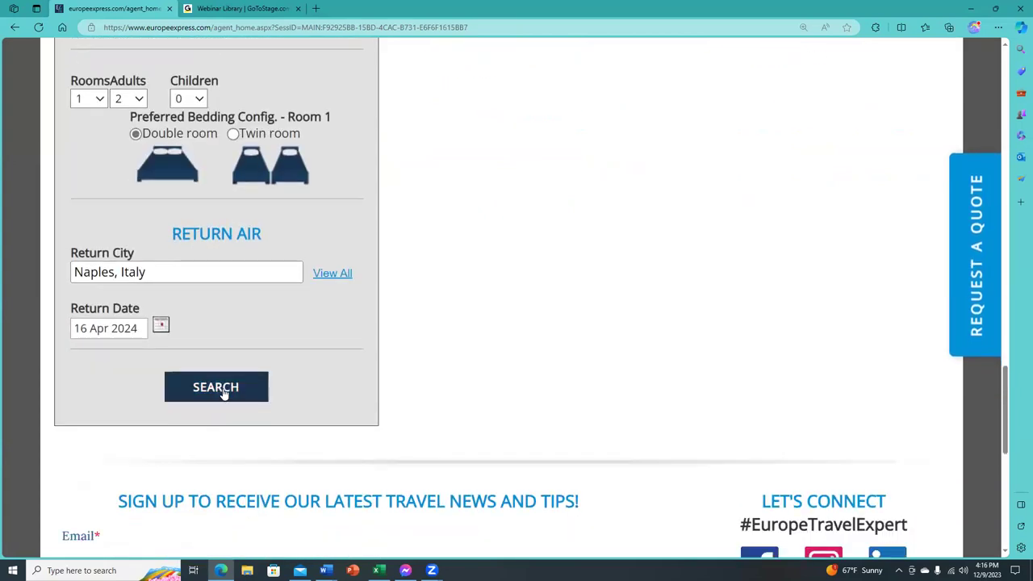
pyautogui.click(224, 393)
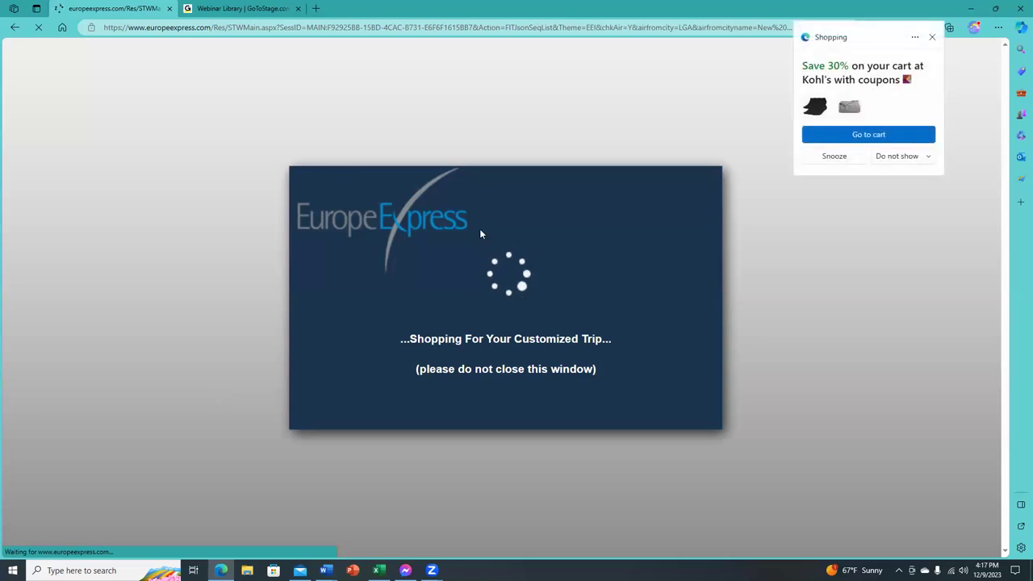
pyautogui.click(932, 37)
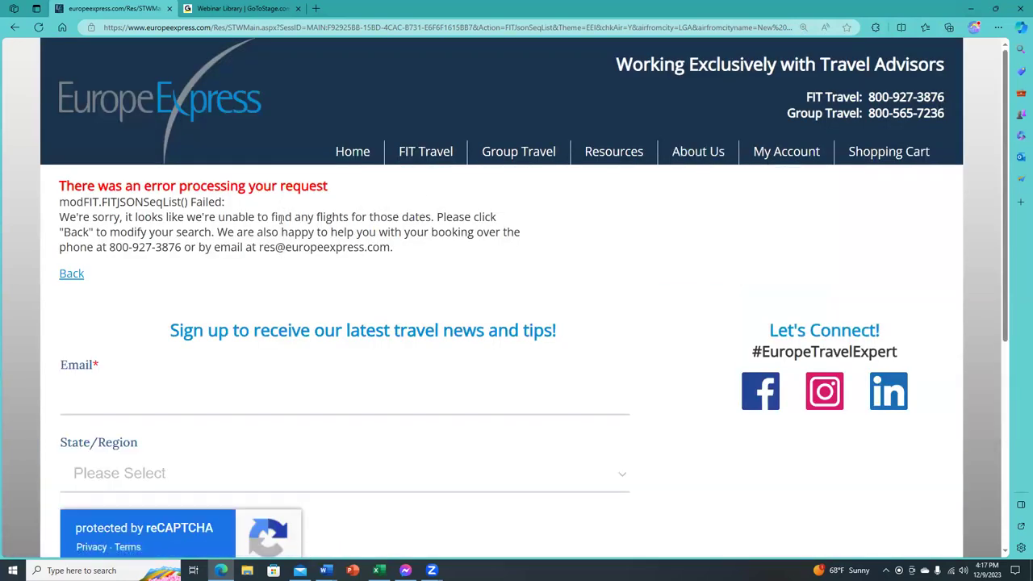
# Return from the search error page to the custom vacation form to modify the search.
pyautogui.scroll(-4, 265, 232)
pyautogui.scroll(4, 264, 231)
pyautogui.click(72, 223)
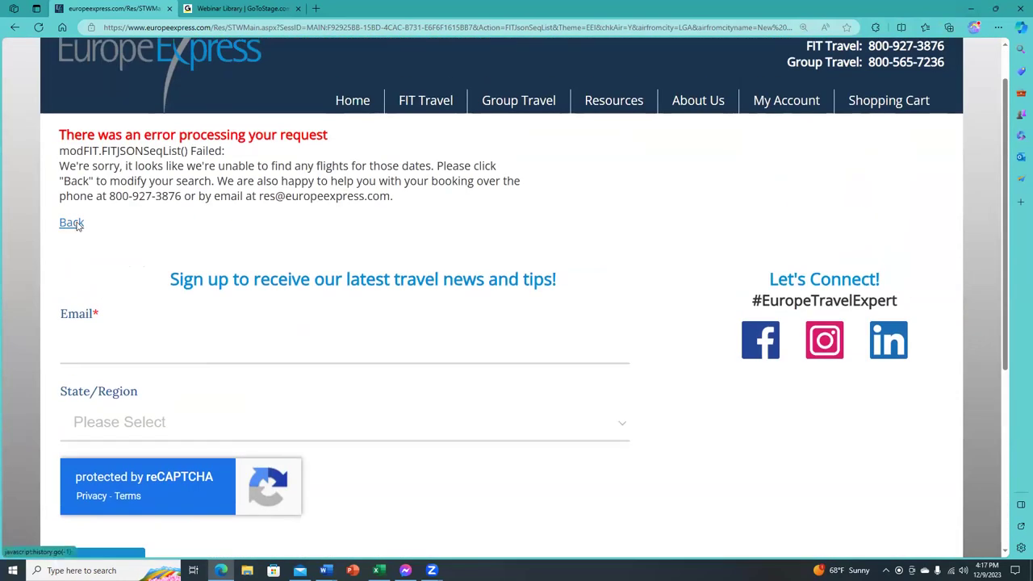
pyautogui.scroll(5, 258, 258)
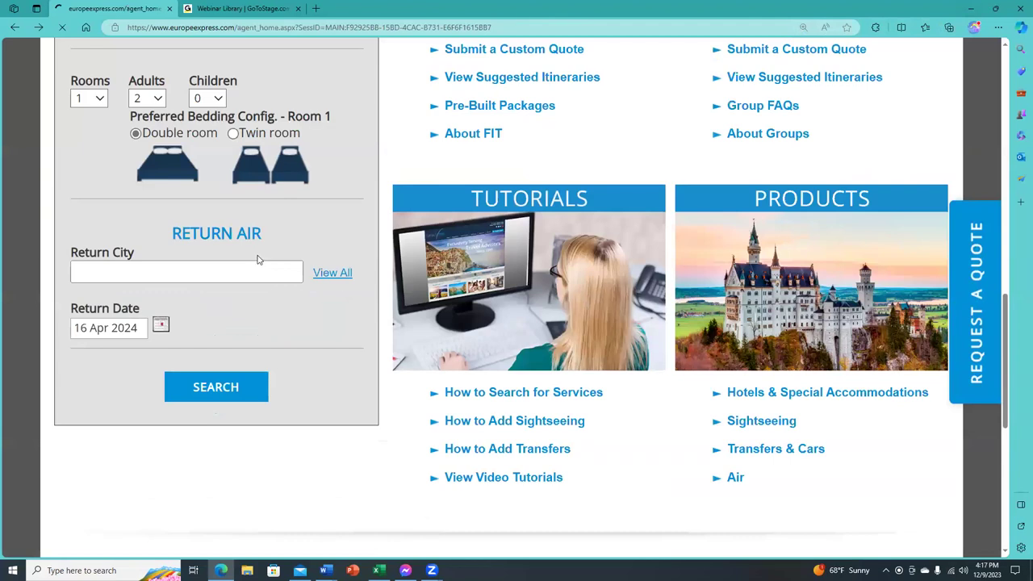
pyautogui.scroll(5, 257, 255)
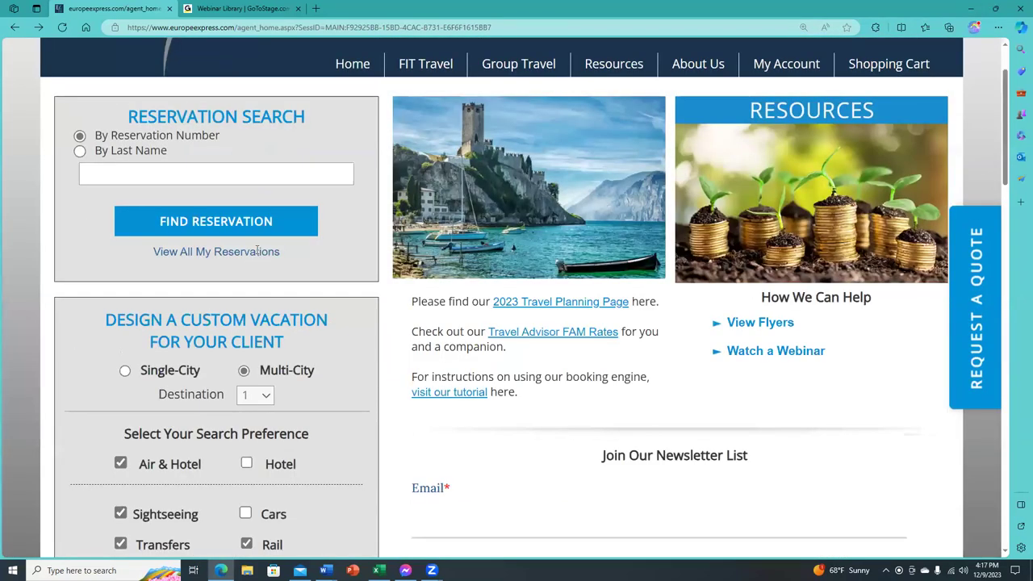
# Enter New York (JFK), NY as the departure city for the outbound air.
pyautogui.scroll(-6, 258, 254)
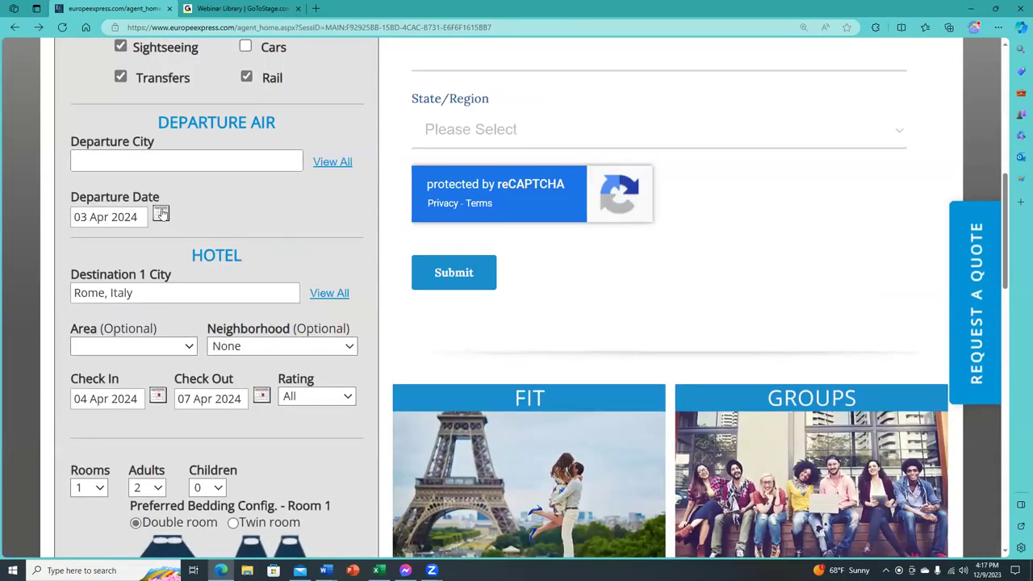
pyautogui.click(159, 162)
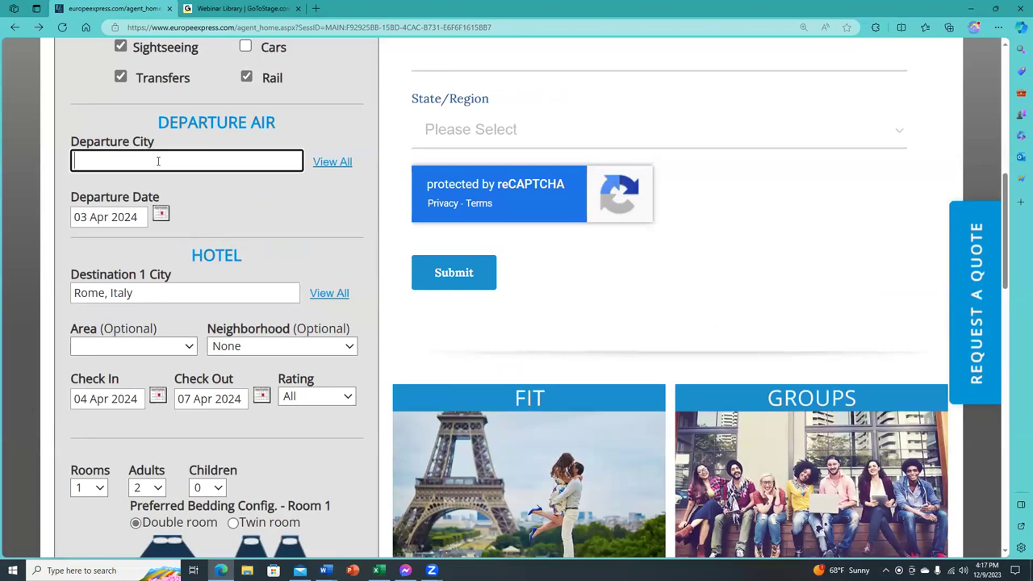
pyautogui.write('new')
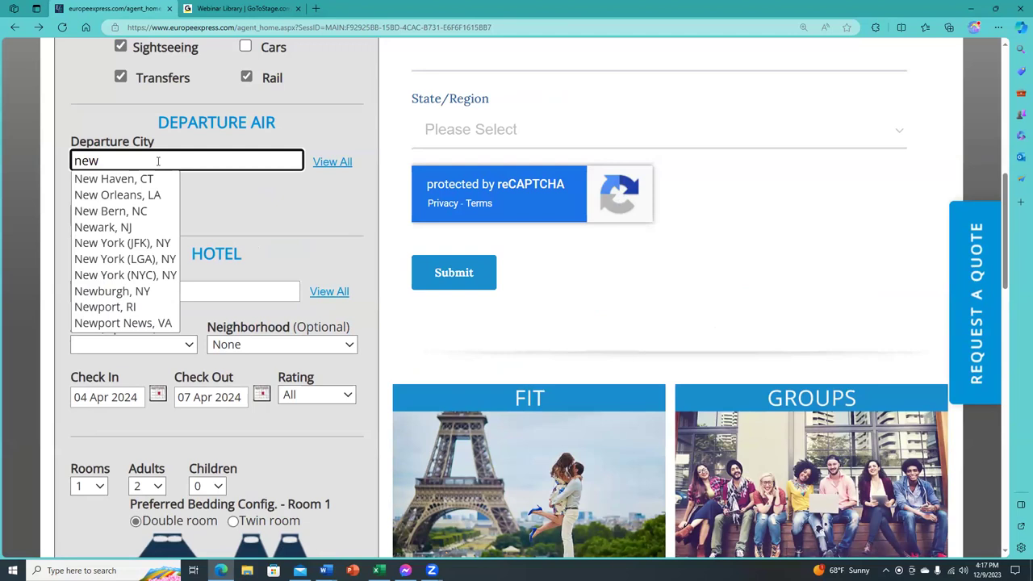
pyautogui.click(152, 242)
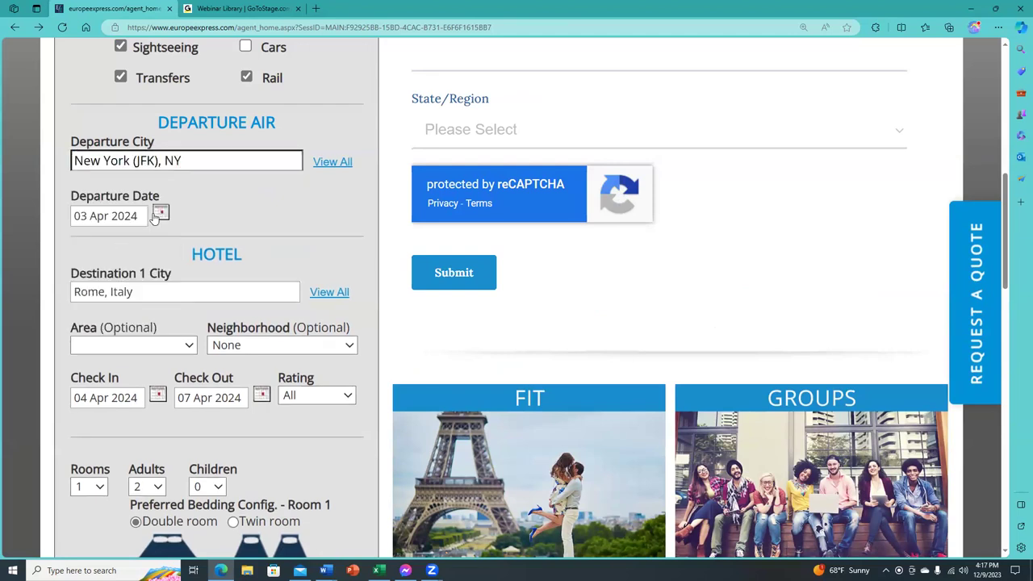
# Set the air departure date to 08 Feb 2024.
pyautogui.click(158, 215)
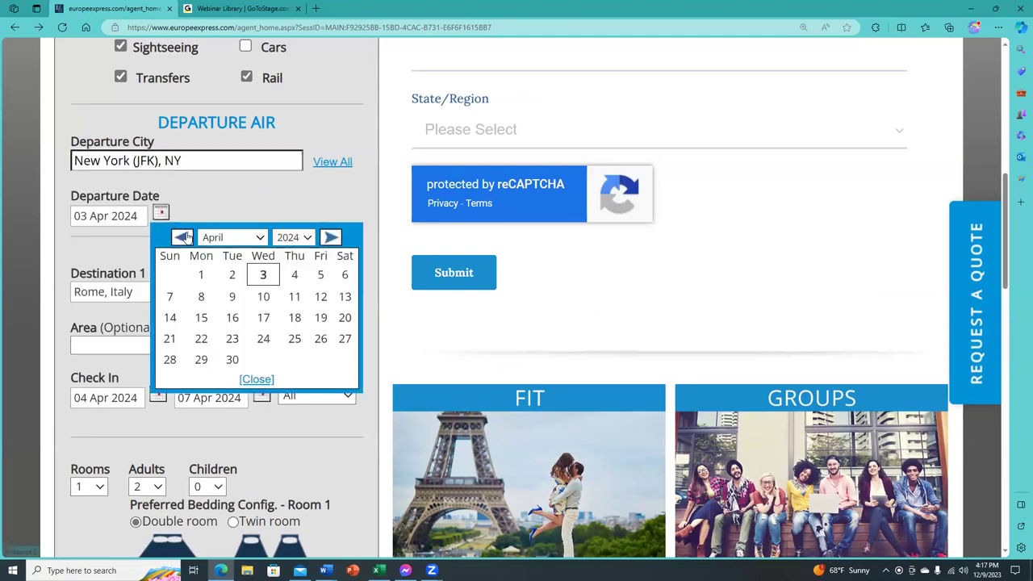
pyautogui.click(183, 237)
pyautogui.click(183, 237)
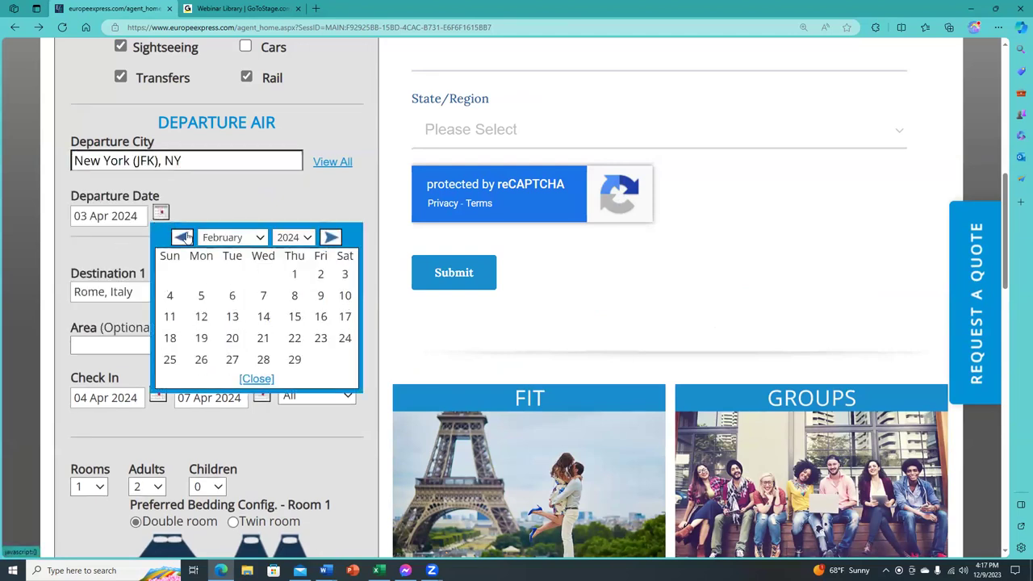
pyautogui.click(294, 295)
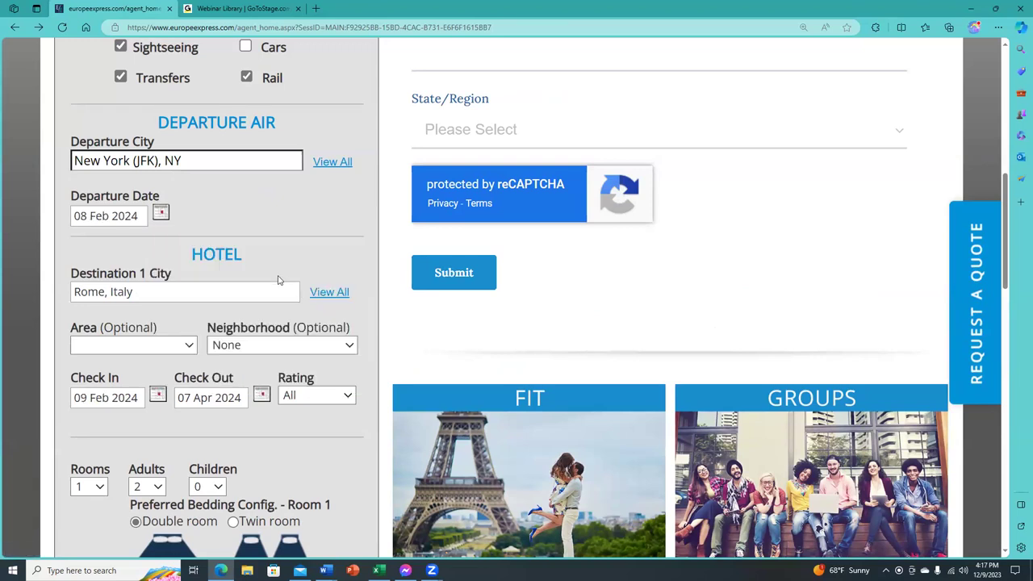
# Set the Rome hotel check-out date to 12 Feb 2024.
pyautogui.scroll(-1, 278, 280)
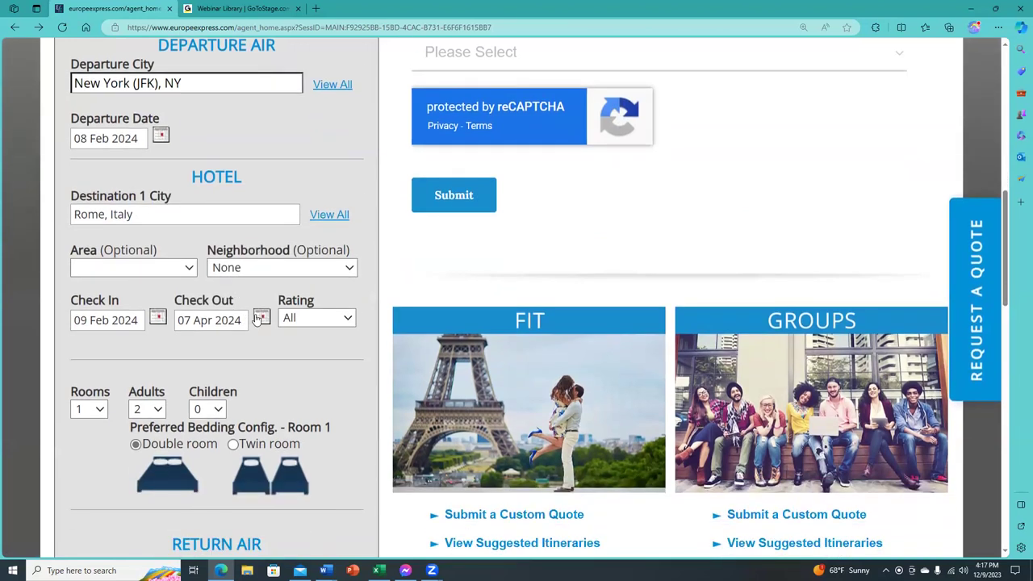
pyautogui.click(260, 317)
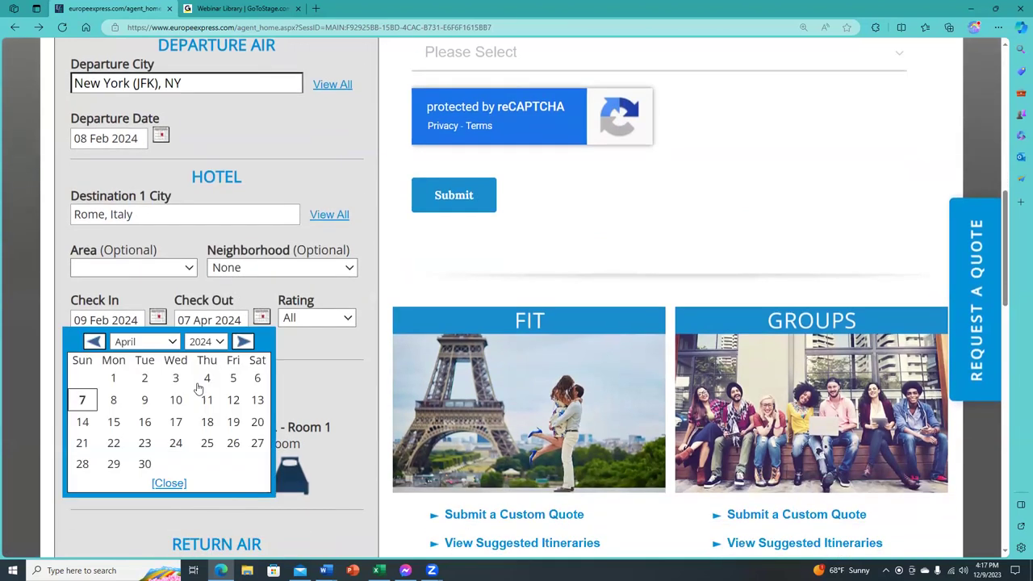
pyautogui.click(142, 341)
pyautogui.click(133, 371)
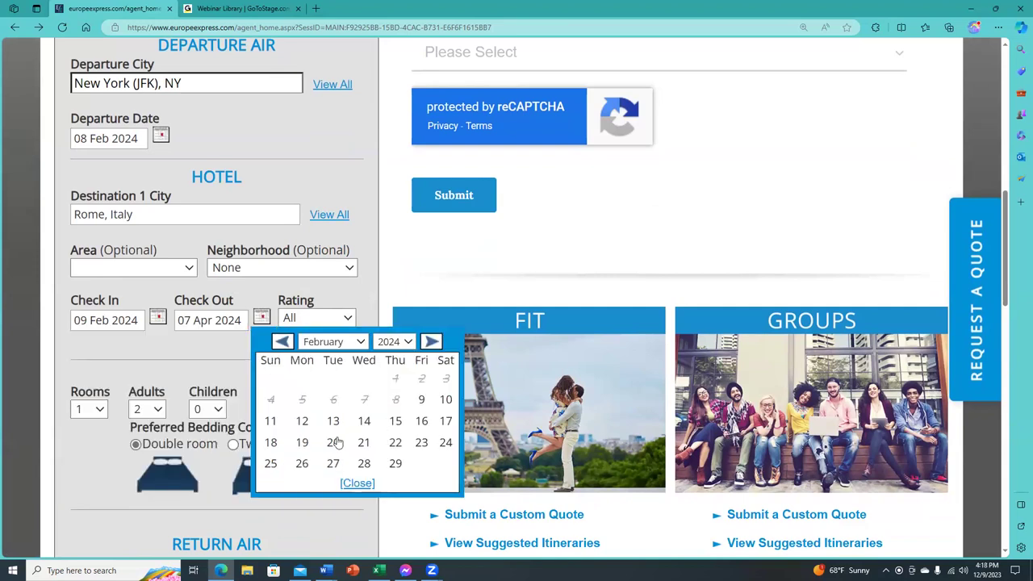
pyautogui.click(302, 420)
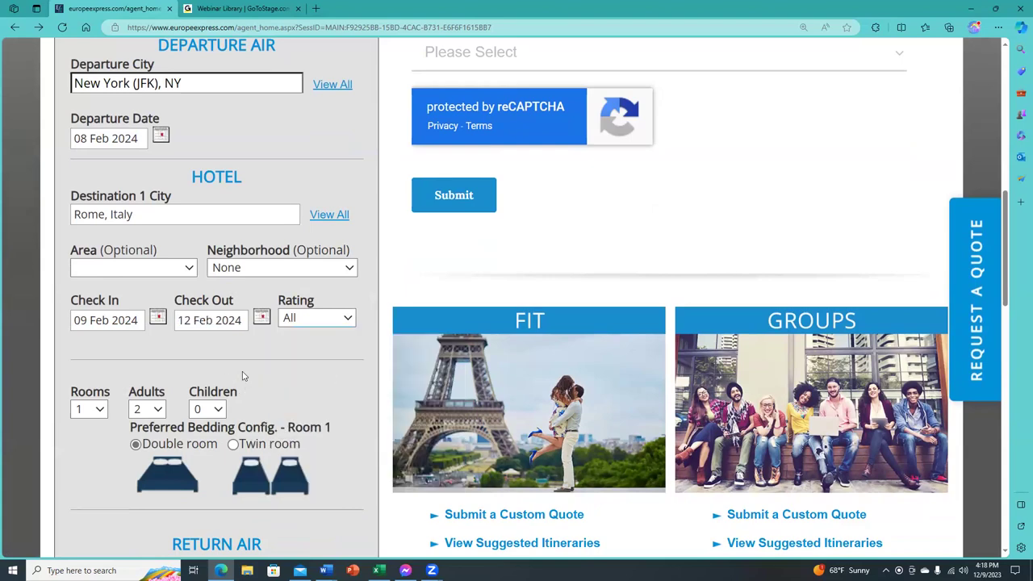
# Reselect the Multi-City trip type and set the number of destinations to 3.
pyautogui.scroll(-3, 238, 372)
pyautogui.scroll(5, 231, 363)
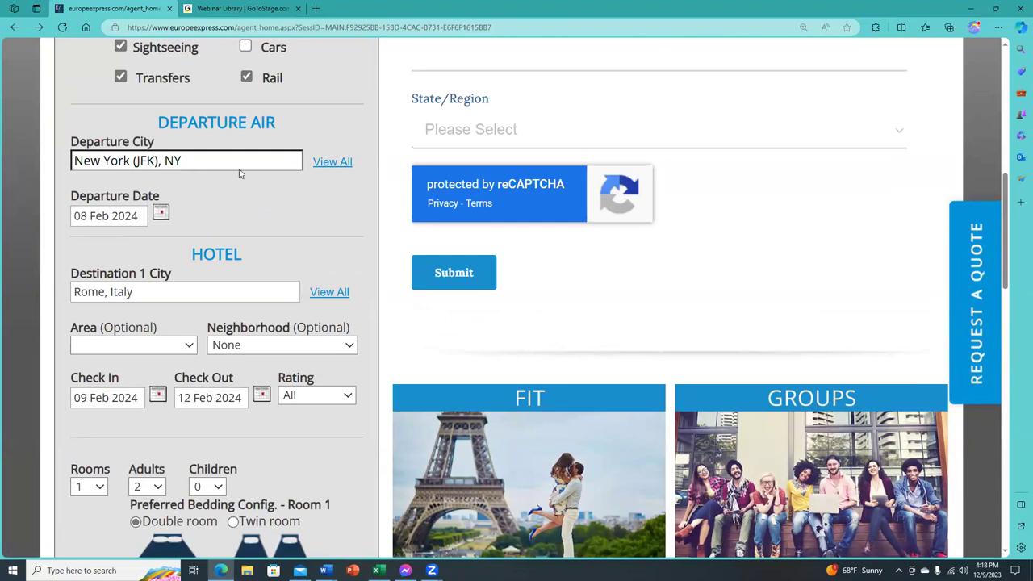
pyautogui.scroll(3, 239, 173)
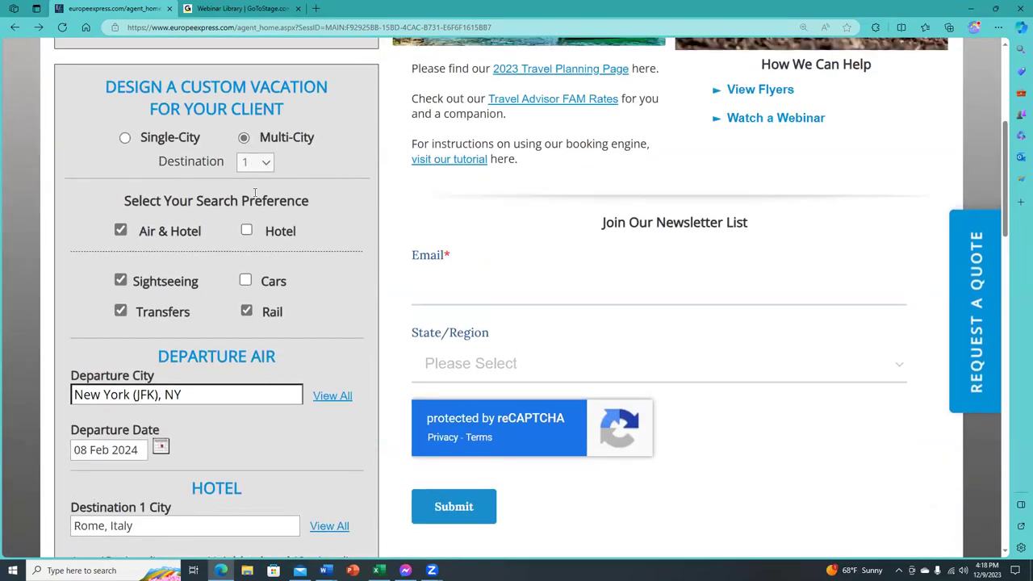
pyautogui.scroll(-2, 260, 438)
pyautogui.scroll(3, 275, 244)
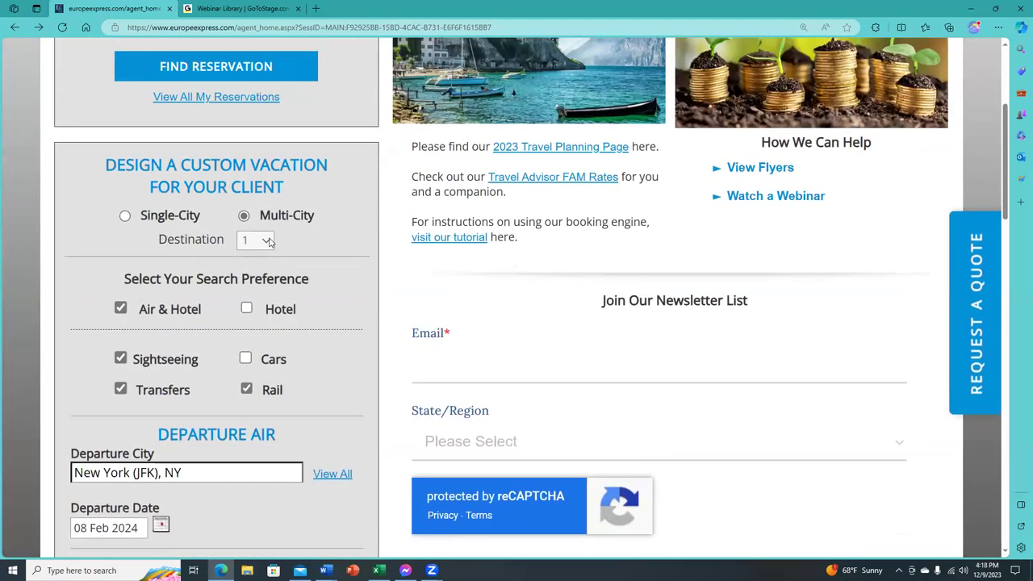
pyautogui.click(124, 216)
pyautogui.click(245, 216)
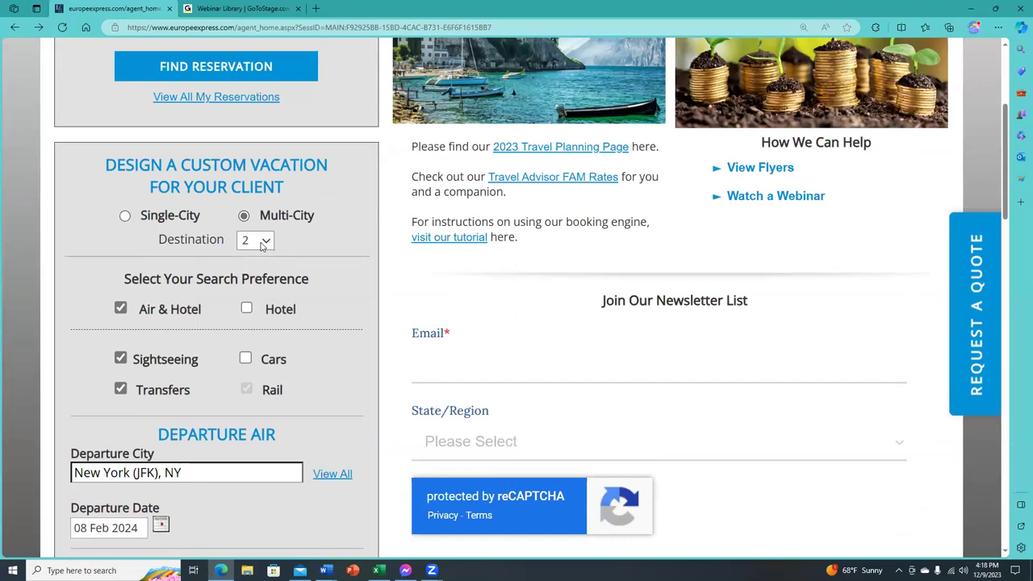
pyautogui.click(258, 241)
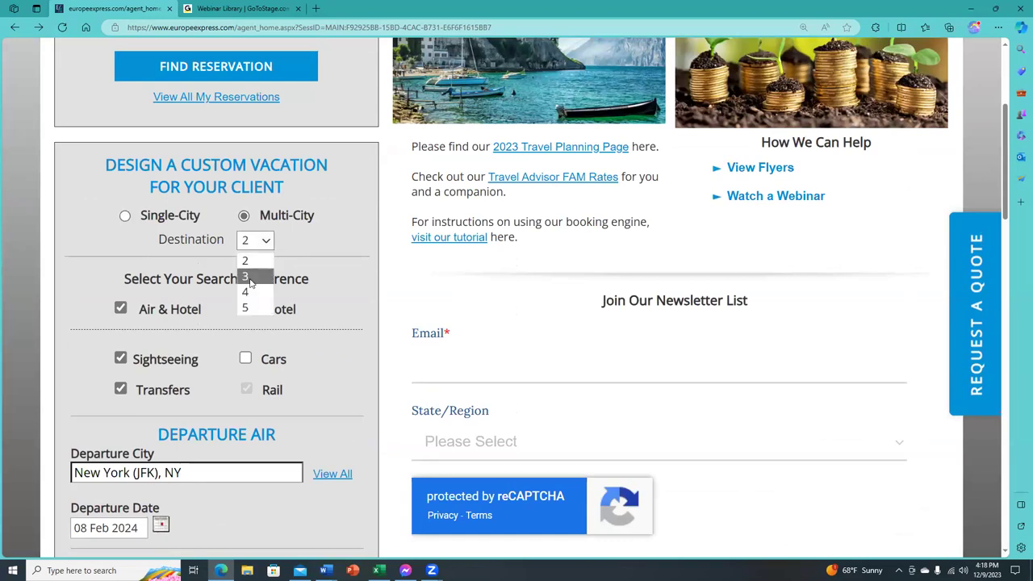
pyautogui.click(250, 280)
pyautogui.scroll(-4, 306, 322)
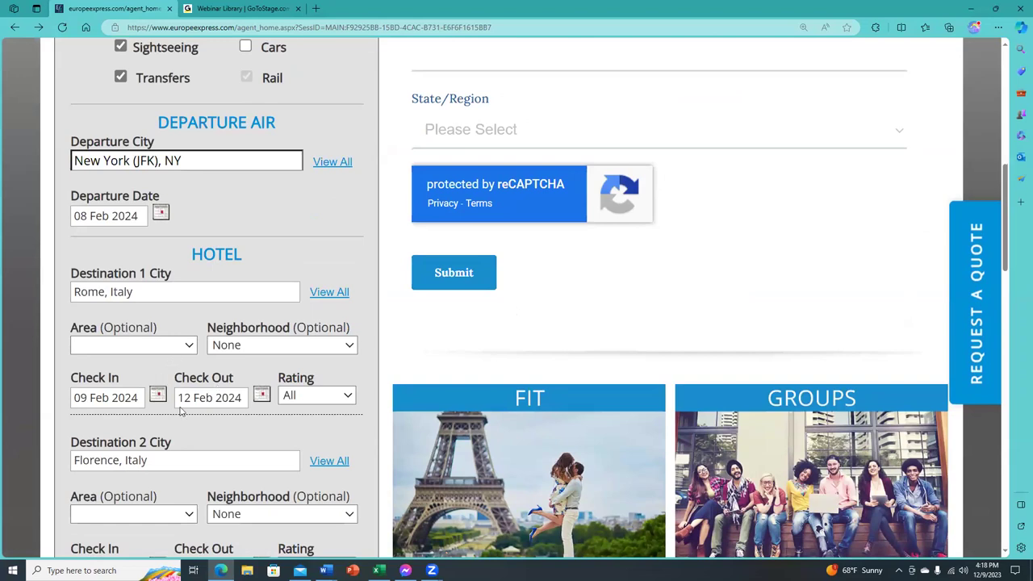
pyautogui.click(193, 345)
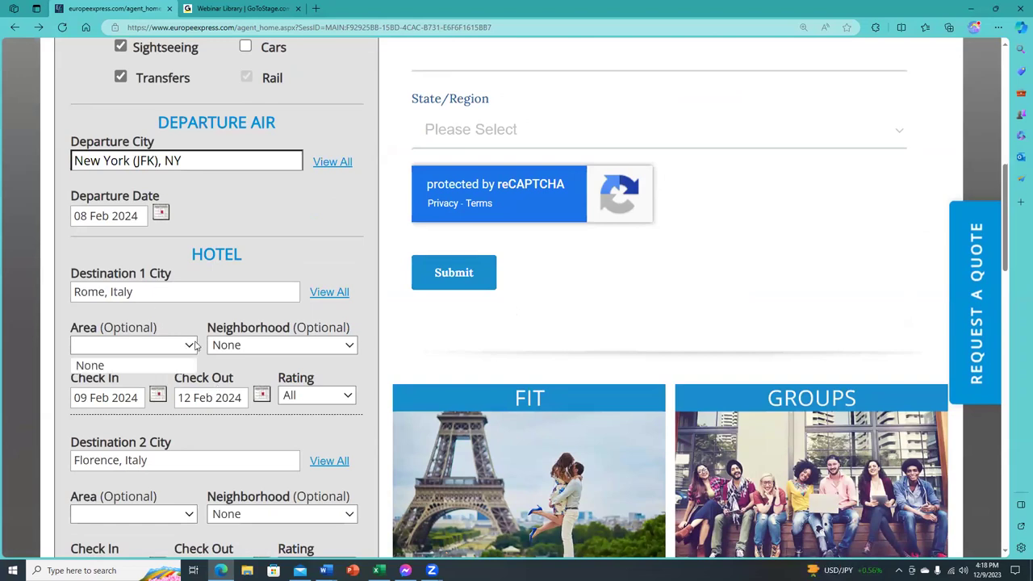
pyautogui.click(192, 346)
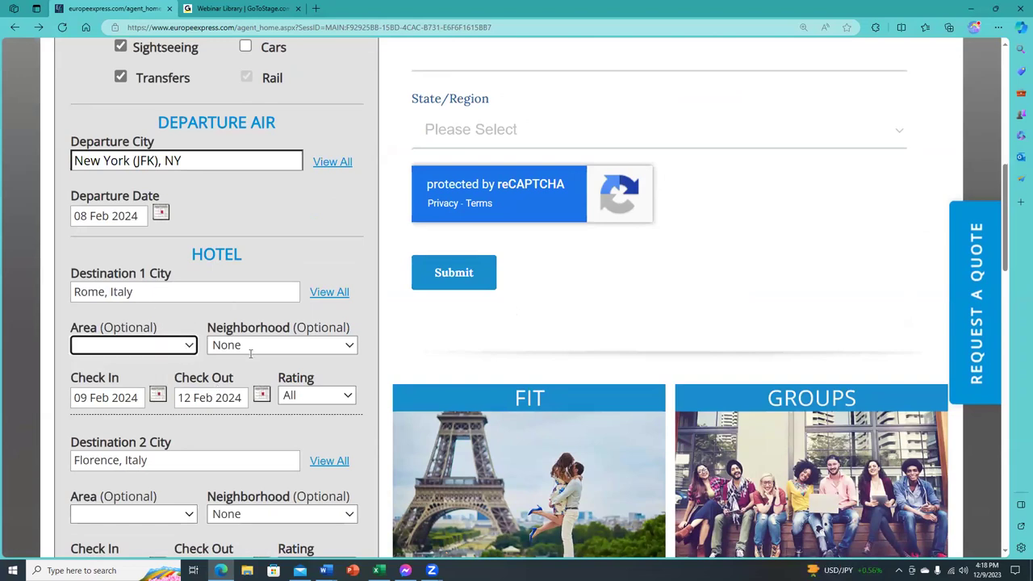
# Replace the third destination city with Sicily, Italy, chosen from the full list of Italian destinations.
pyautogui.scroll(-2, 250, 356)
pyautogui.scroll(-1, 248, 356)
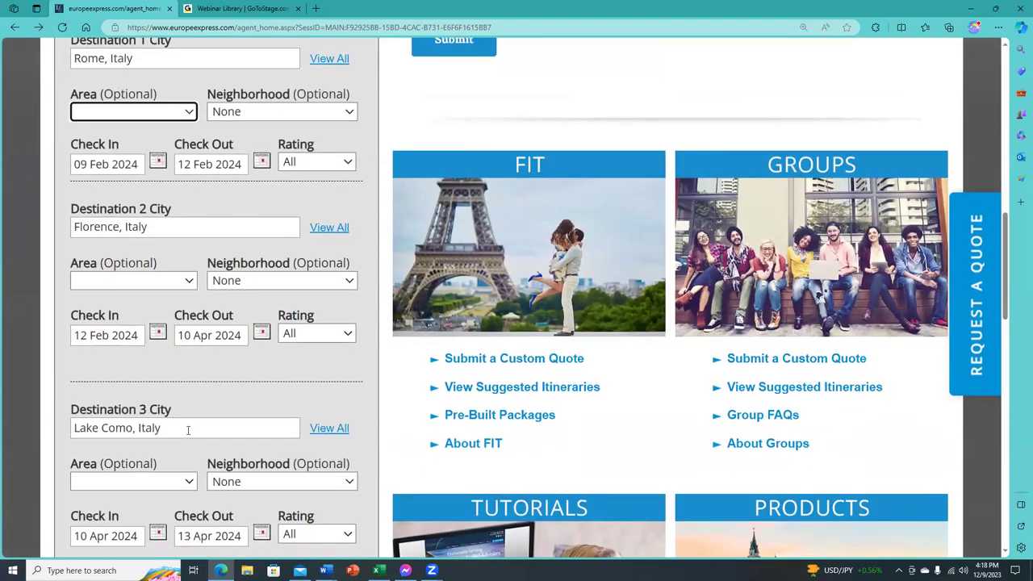
pyautogui.scroll(-3, 188, 430)
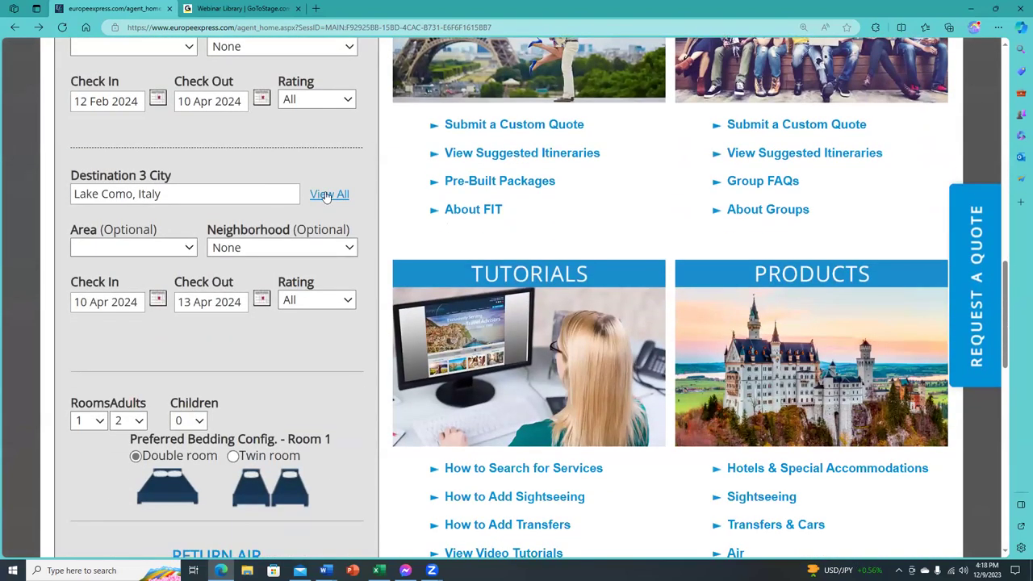
pyautogui.moveTo(74, 196); pyautogui.dragTo(274, 171)
pyautogui.press('BackSpace')
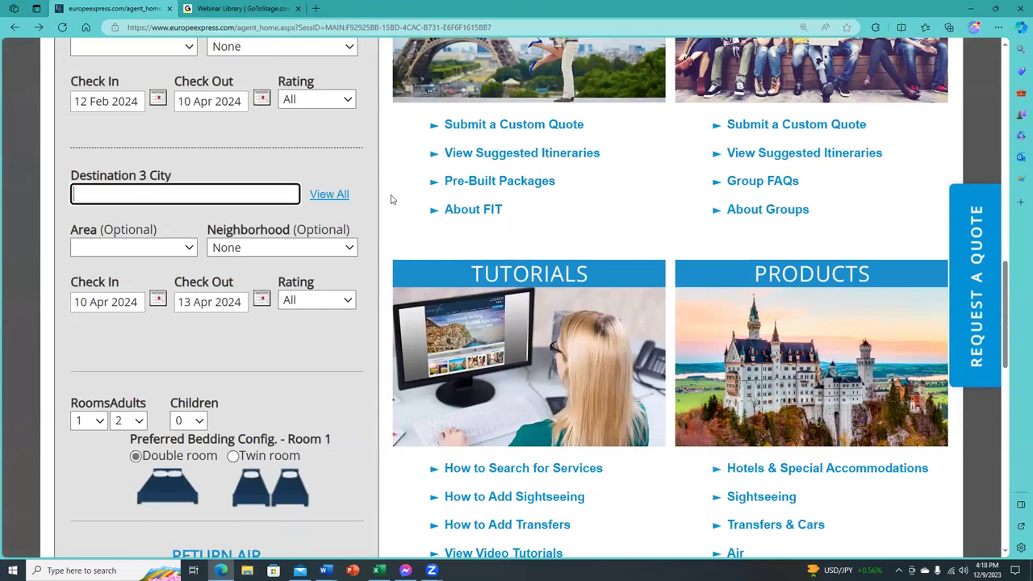
pyautogui.click(326, 202)
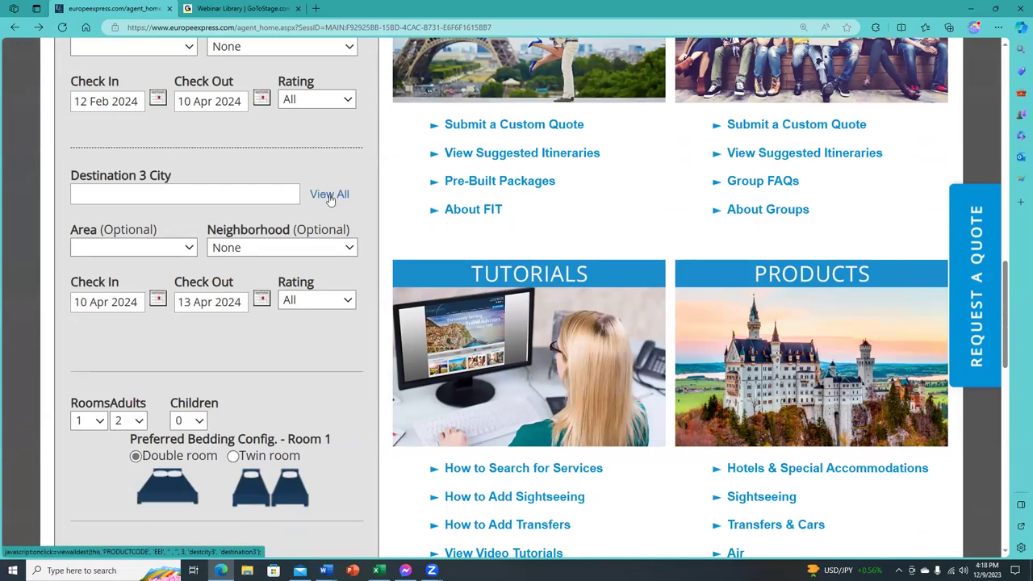
pyautogui.click(327, 202)
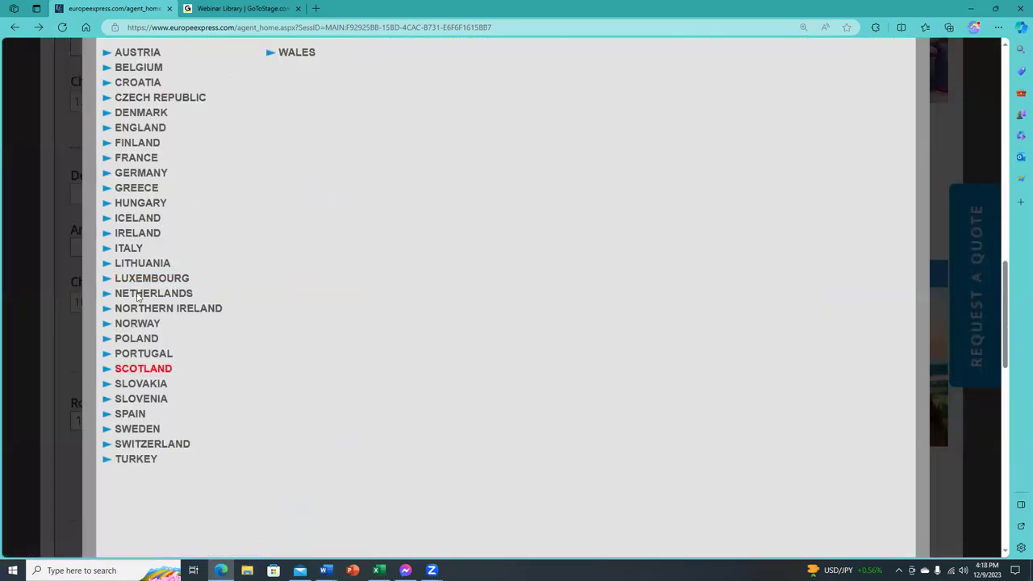
pyautogui.click(129, 249)
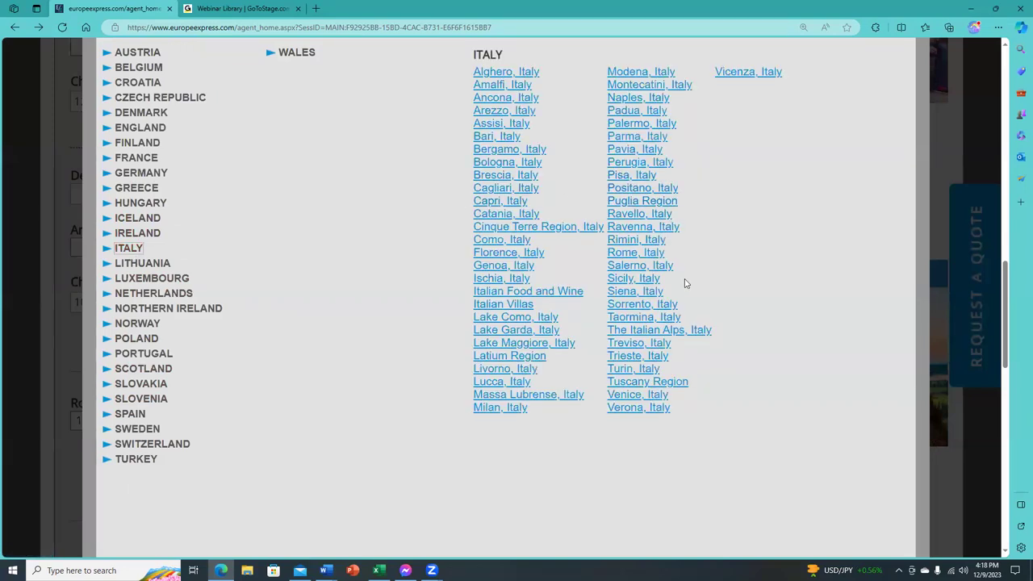
pyautogui.click(650, 284)
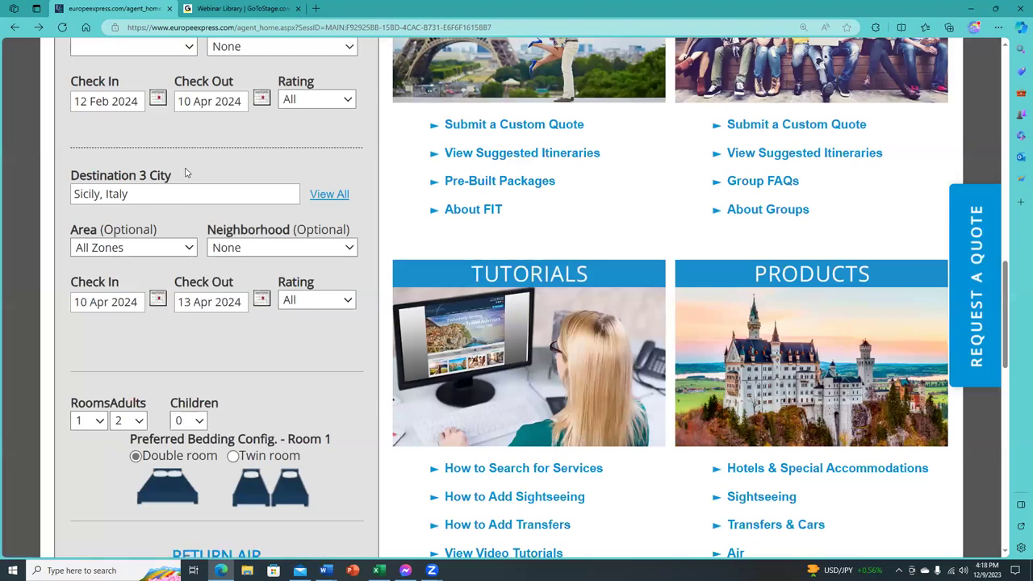
# Set the Florence hotel check-out date to 13 Apr 2024 and the Sicily check-out date to 16 Apr 2024.
pyautogui.scroll(1, 186, 172)
pyautogui.click(260, 178)
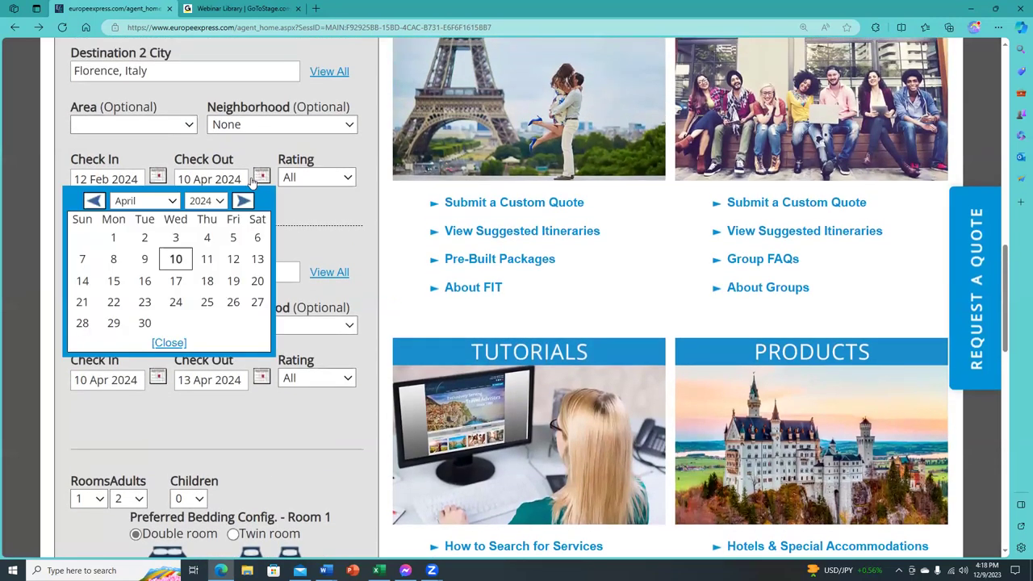
pyautogui.click(256, 259)
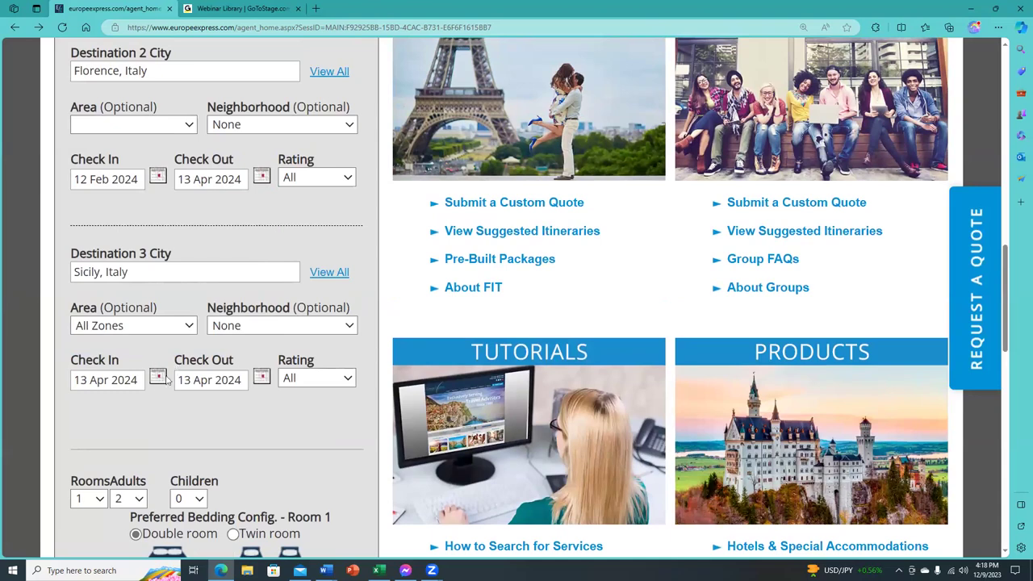
pyautogui.click(261, 378)
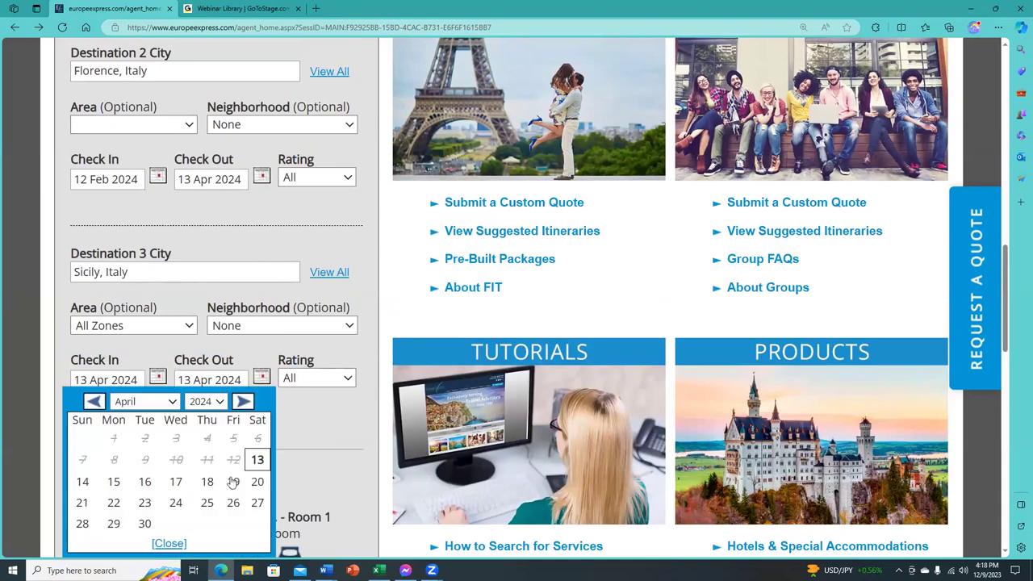
pyautogui.click(146, 482)
# Try to search for the Rome, Florence and Sicily vacation, then review the form entries and retry the search.
pyautogui.scroll(-5, 233, 387)
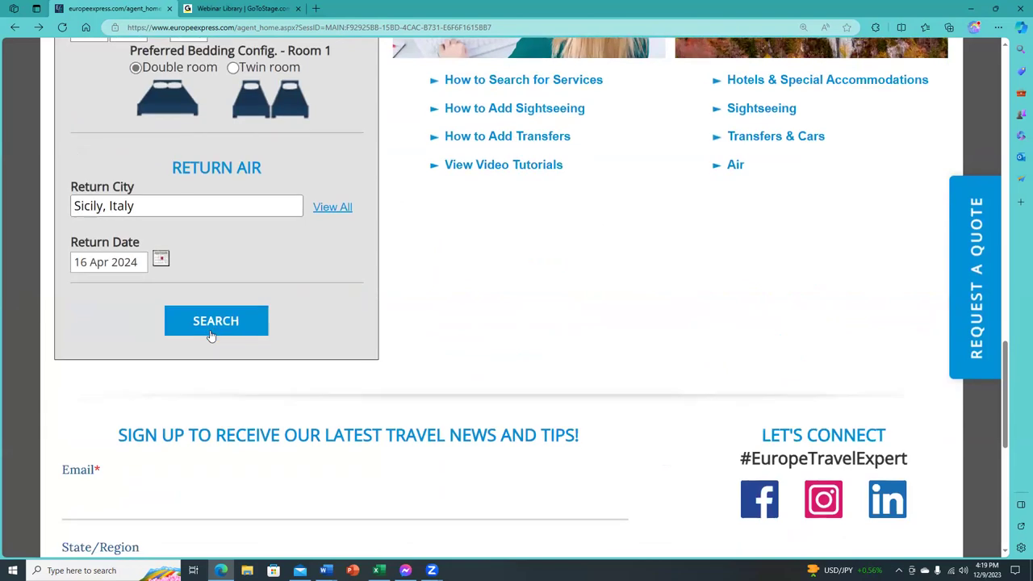
pyautogui.click(210, 333)
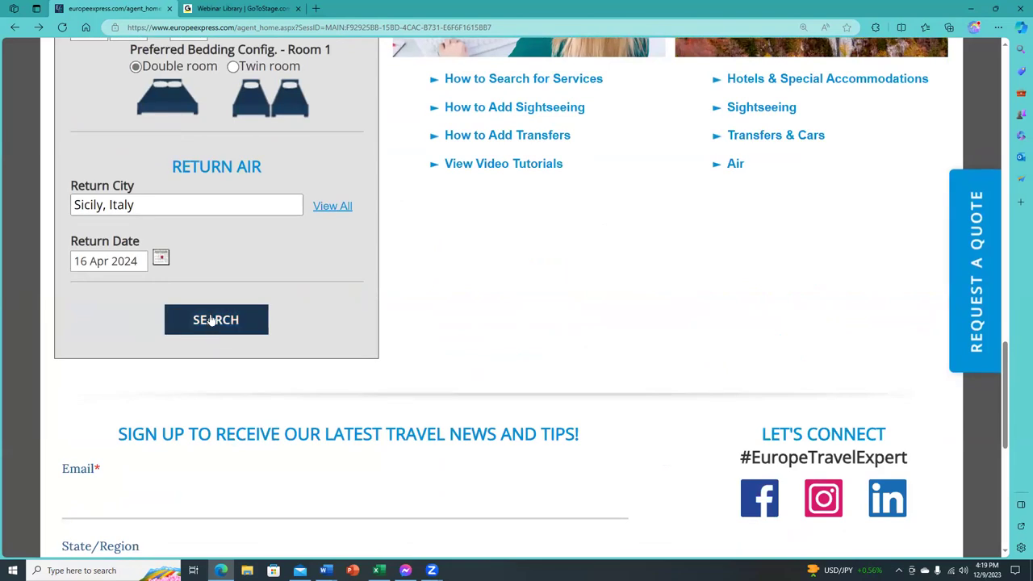
pyautogui.click(610, 86)
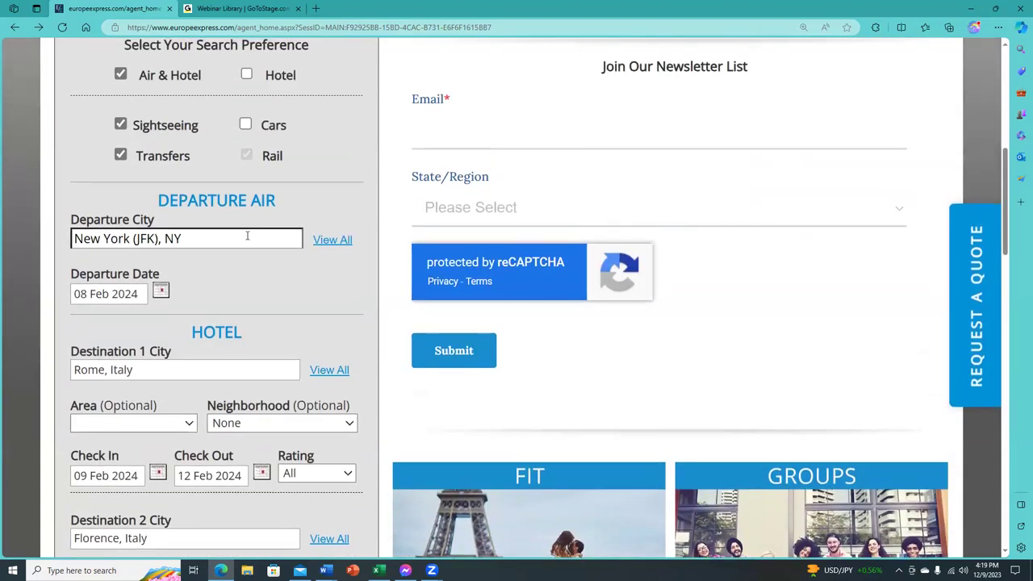
pyautogui.click(247, 236)
pyautogui.scroll(-5, 280, 228)
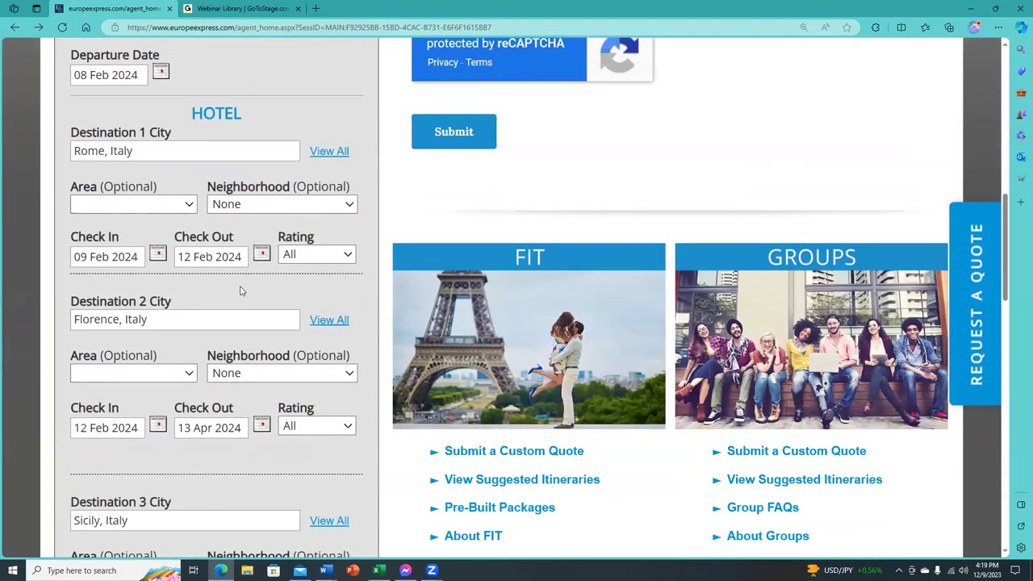
pyautogui.scroll(-6, 240, 291)
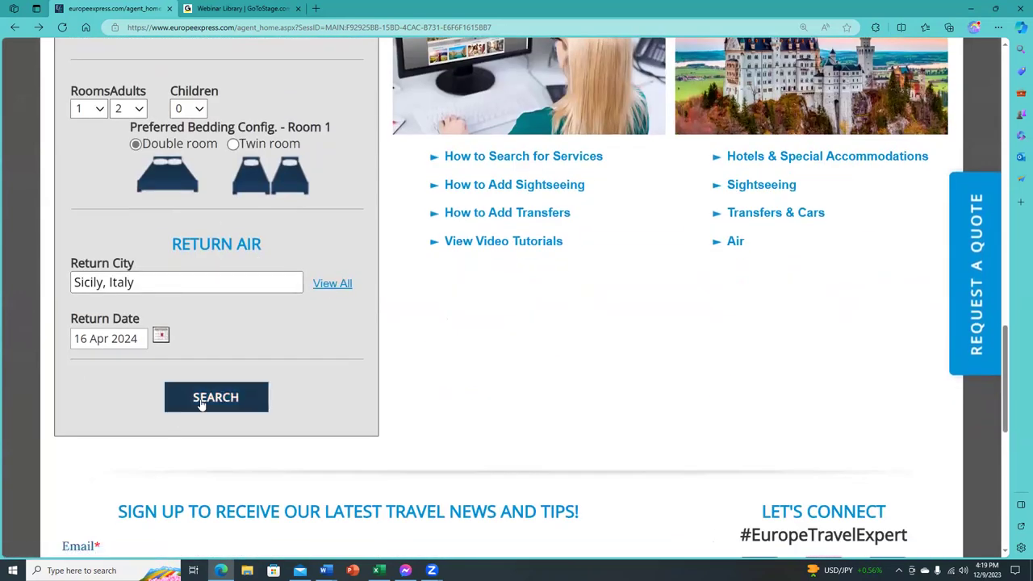
pyautogui.click(202, 405)
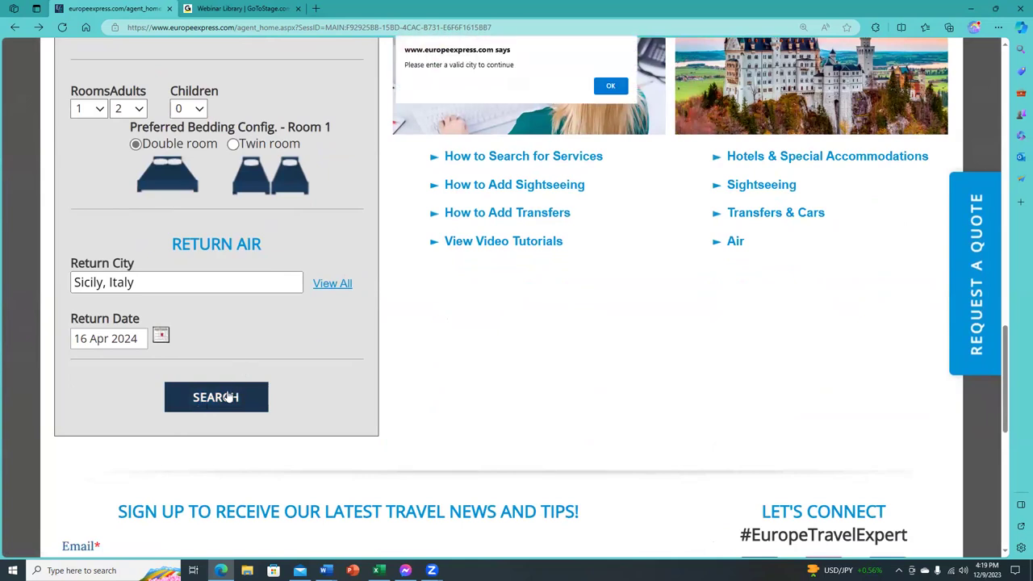
pyautogui.click(611, 87)
# Set the return air city to Venice, Italy, from the full city list and retry the vacation search.
pyautogui.scroll(2, 224, 281)
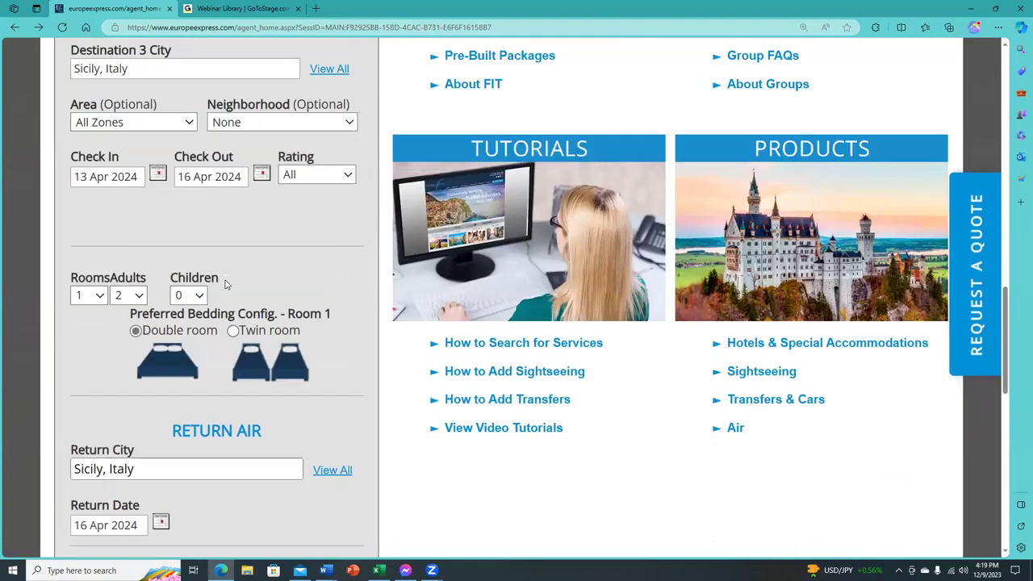
pyautogui.scroll(10, 225, 281)
pyautogui.scroll(-5, 224, 281)
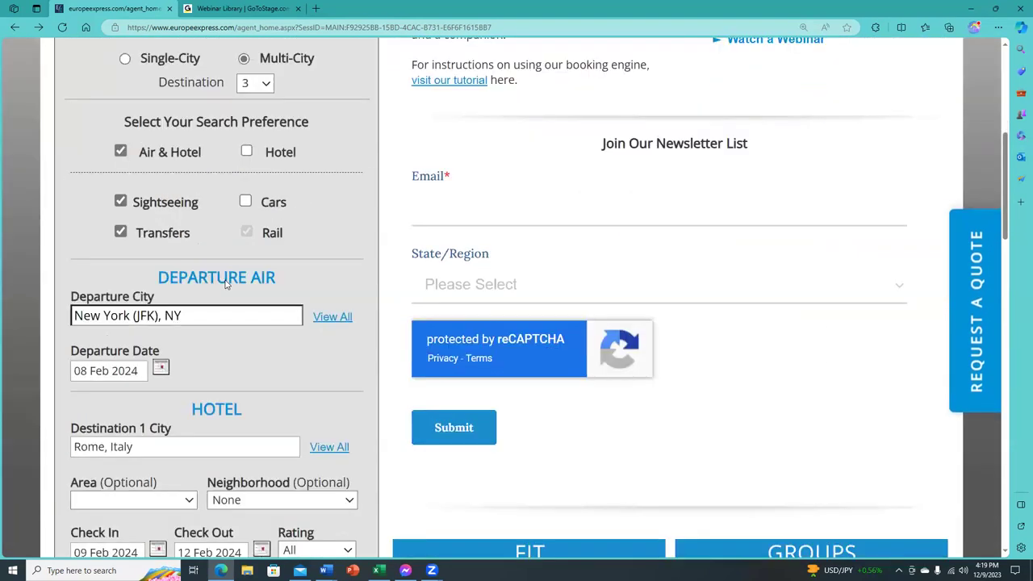
pyautogui.scroll(-7, 227, 281)
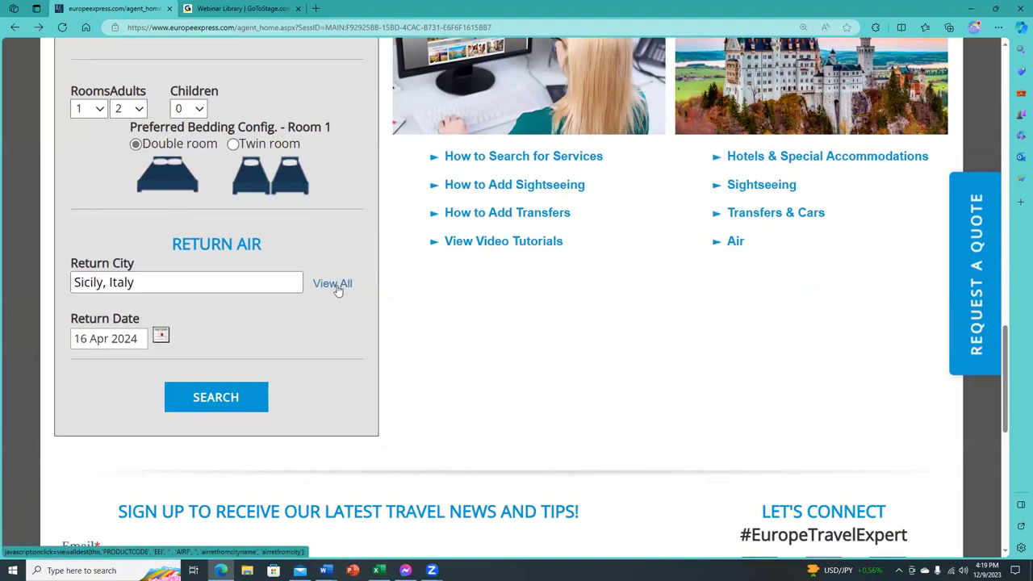
pyautogui.click(332, 284)
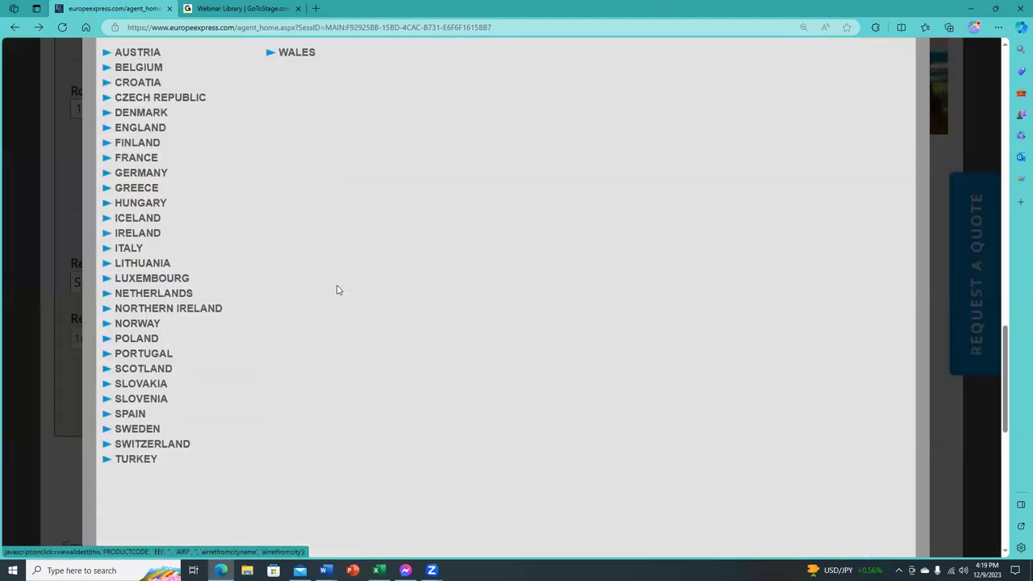
pyautogui.click(123, 249)
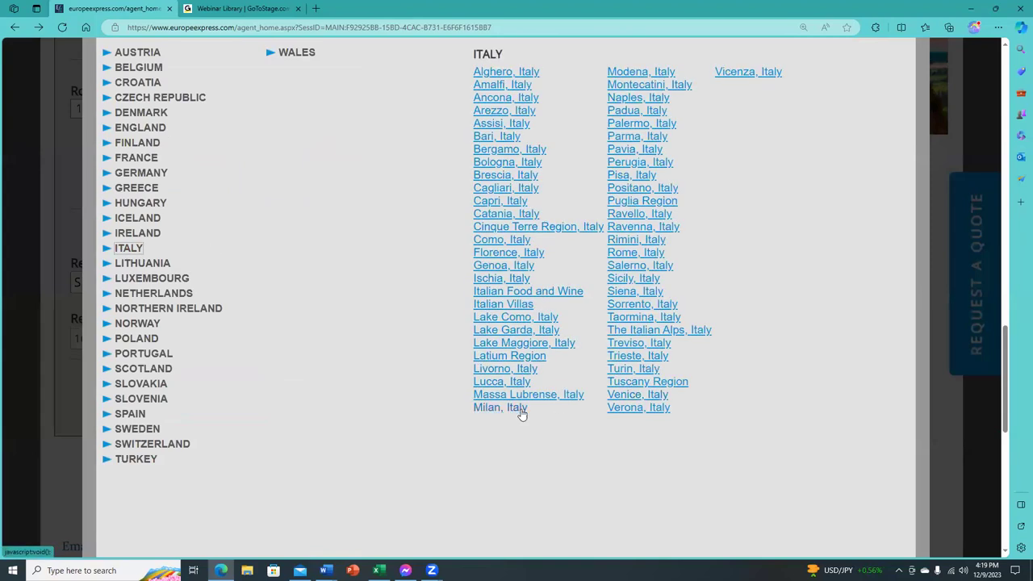
pyautogui.click(628, 397)
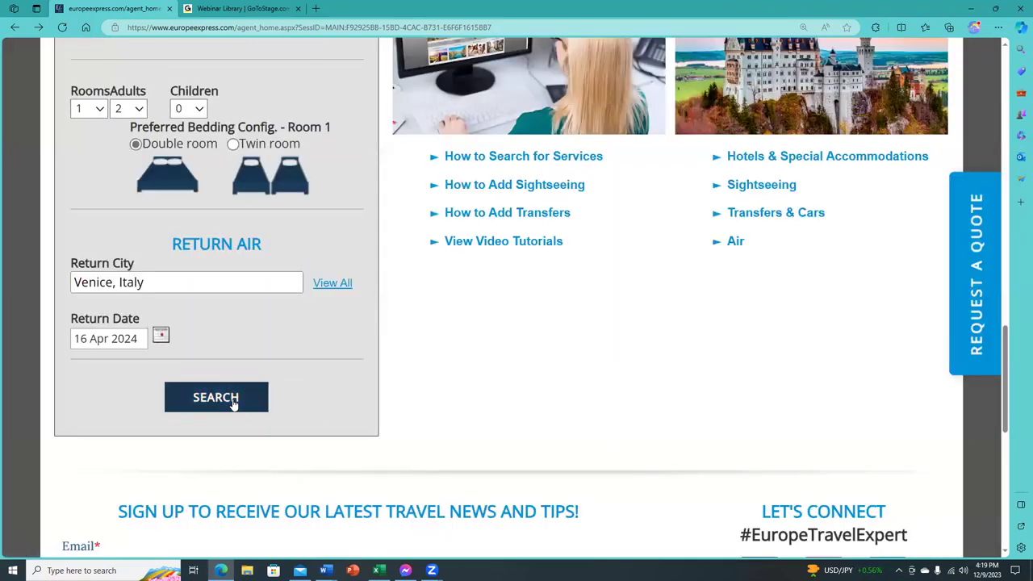
pyautogui.click(233, 401)
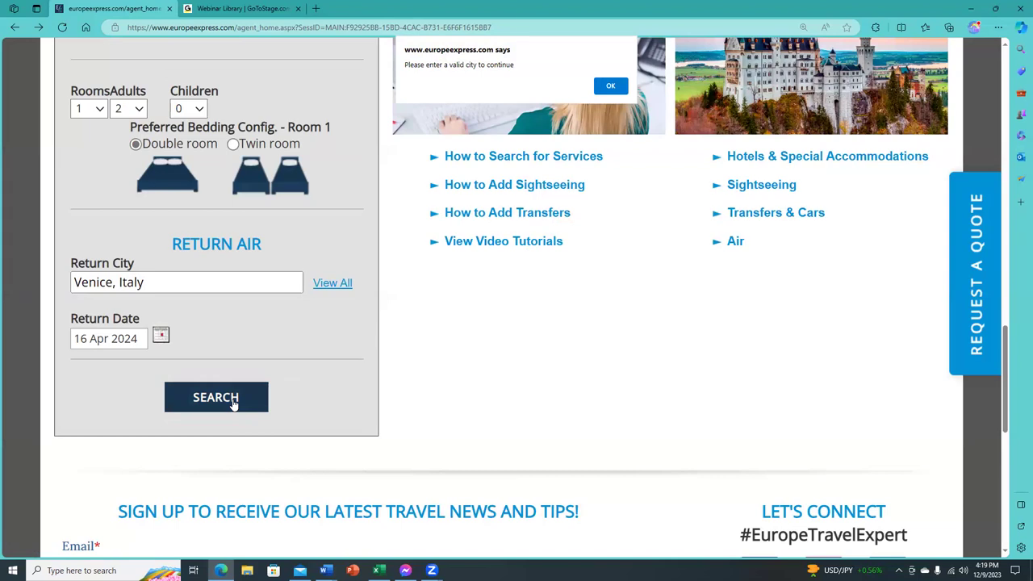
pyautogui.click(610, 86)
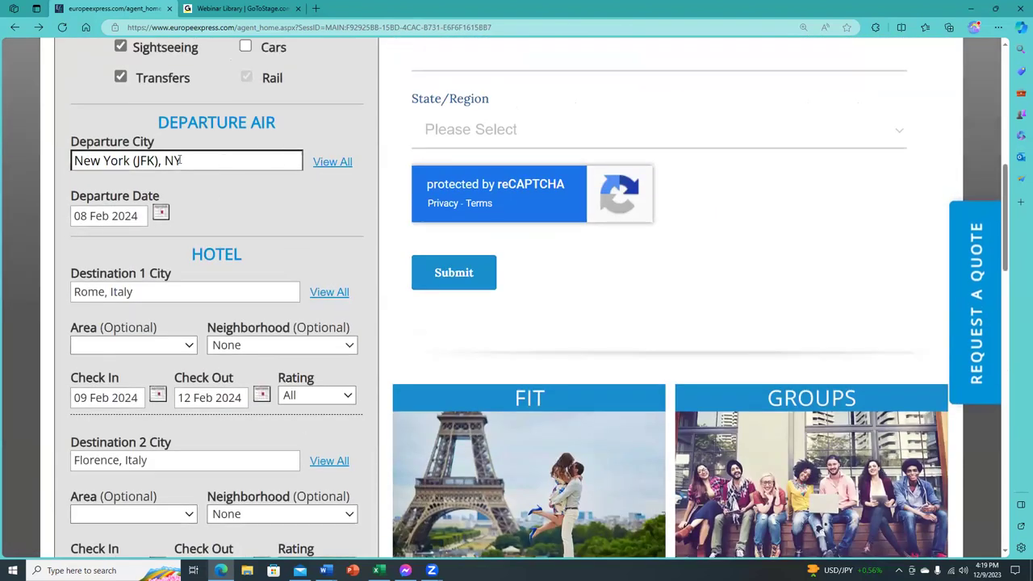
pyautogui.tripleClick(179, 160)
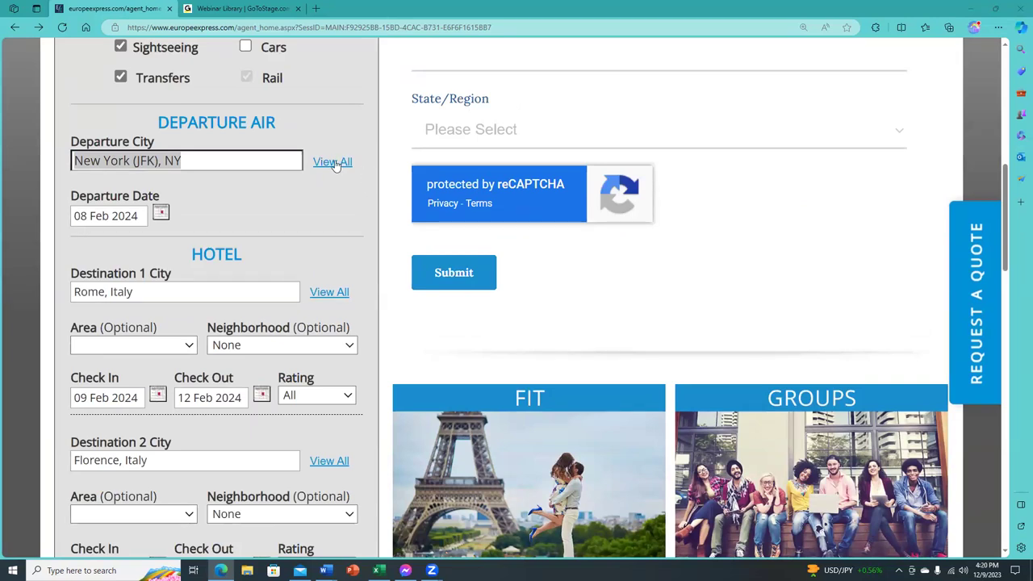
pyautogui.click(334, 164)
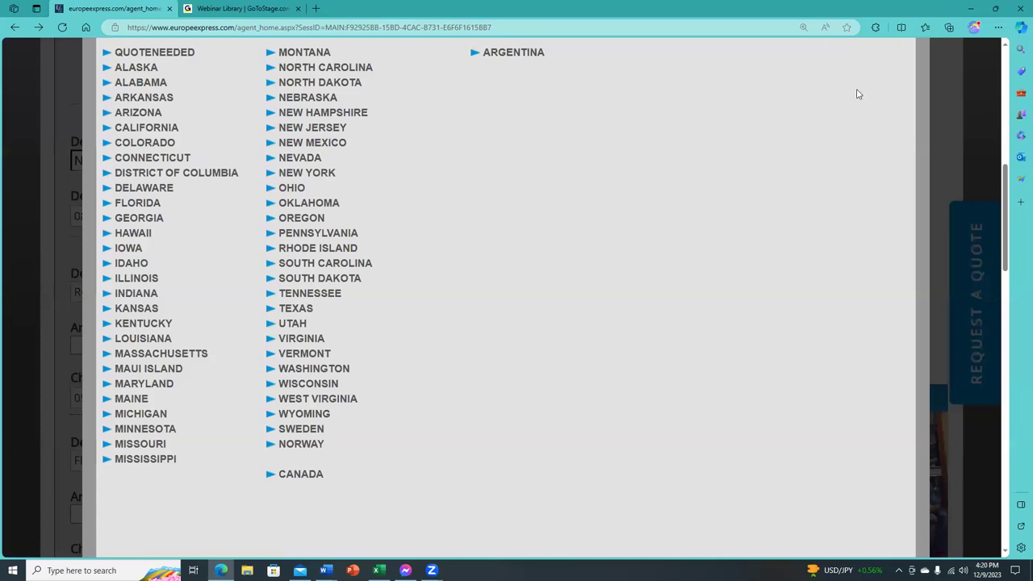
pyautogui.scroll(3, 862, 99)
pyautogui.scroll(-1, 894, 182)
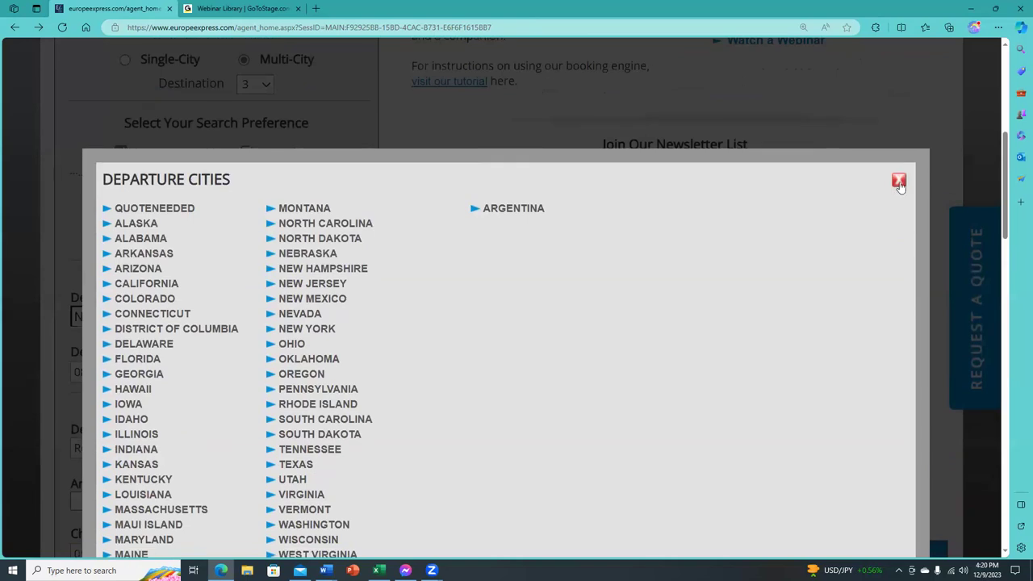
pyautogui.press('Escape')
# Replace the air departure city with Phoenix, AZ, and retry the vacation search.
pyautogui.click(219, 316)
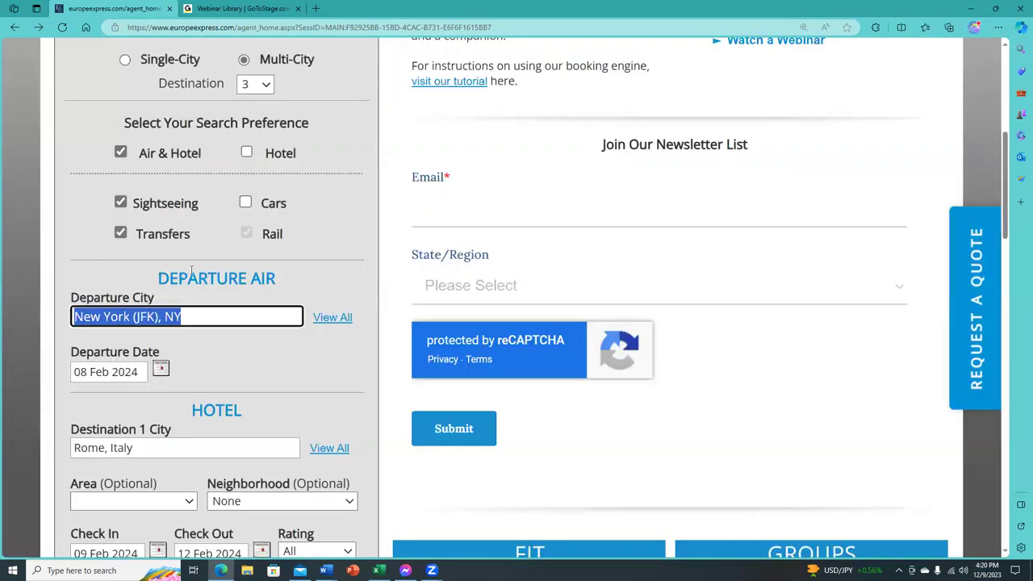
pyautogui.write('phoe')
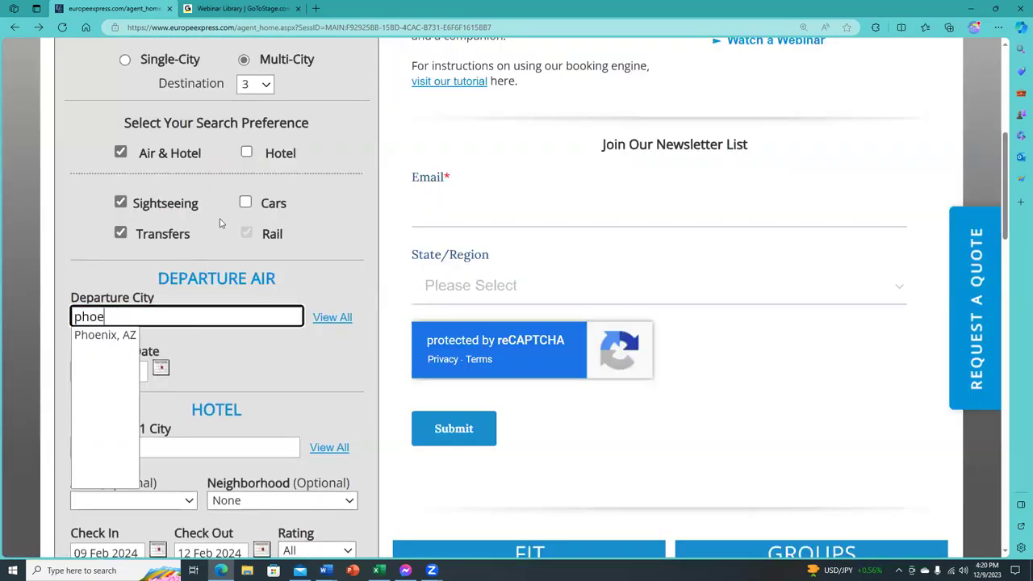
pyautogui.click(91, 337)
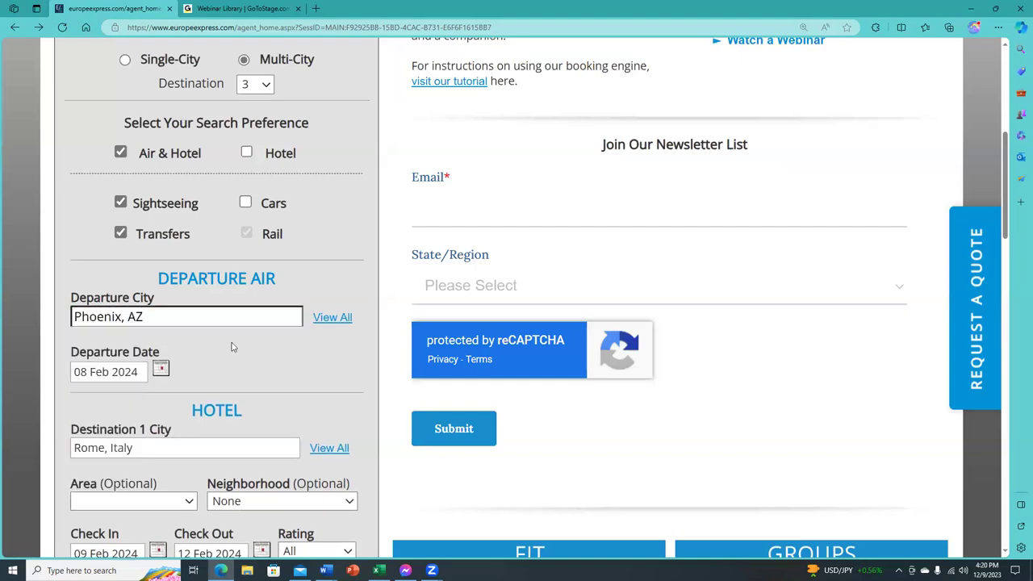
pyautogui.scroll(-2, 242, 326)
pyautogui.scroll(-12, 251, 331)
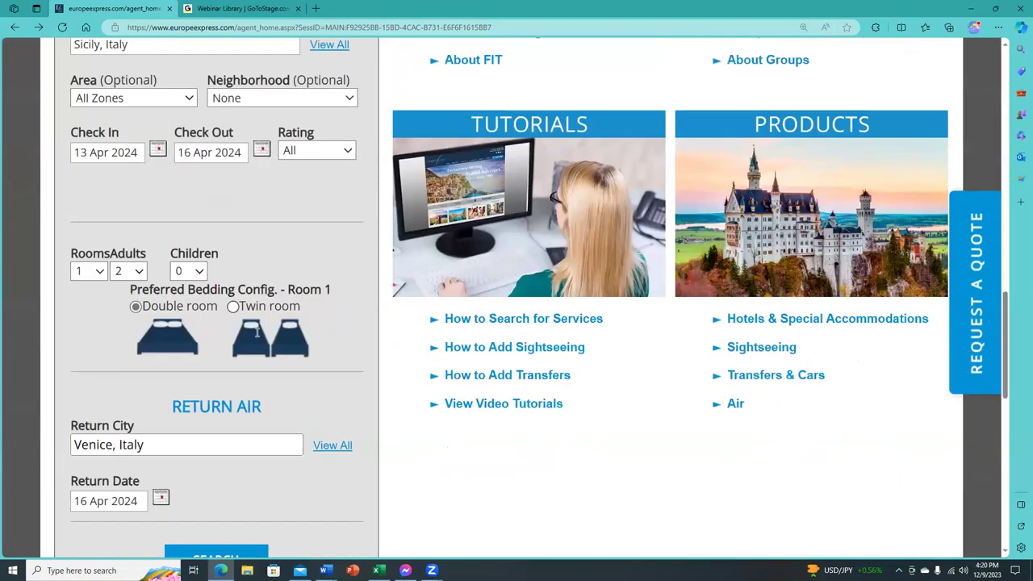
pyautogui.click(228, 173)
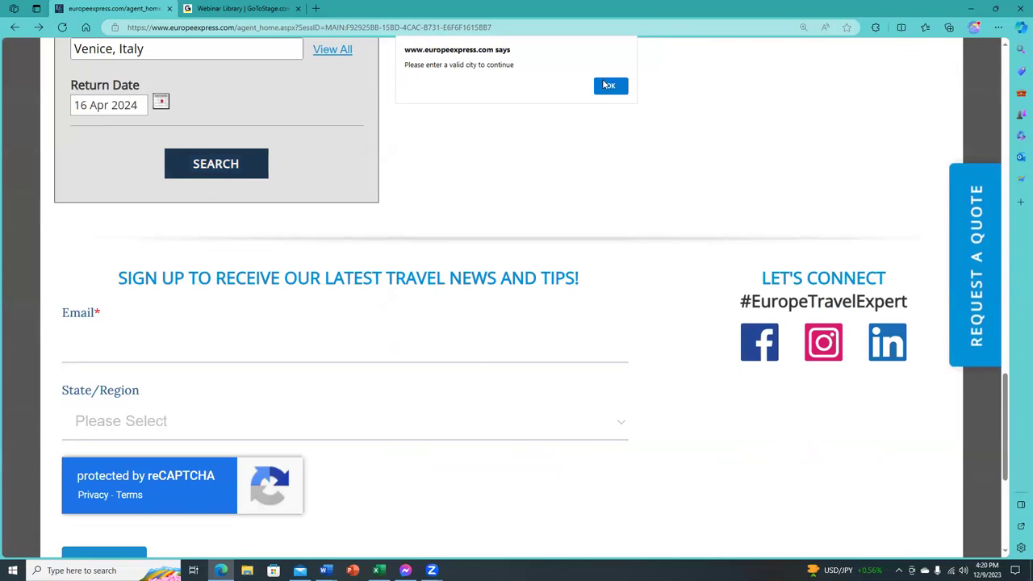
# Dismiss the invalid-city message and reload the page to clear the custom vacation form.
pyautogui.press('Return')
pyautogui.scroll(15, 441, 258)
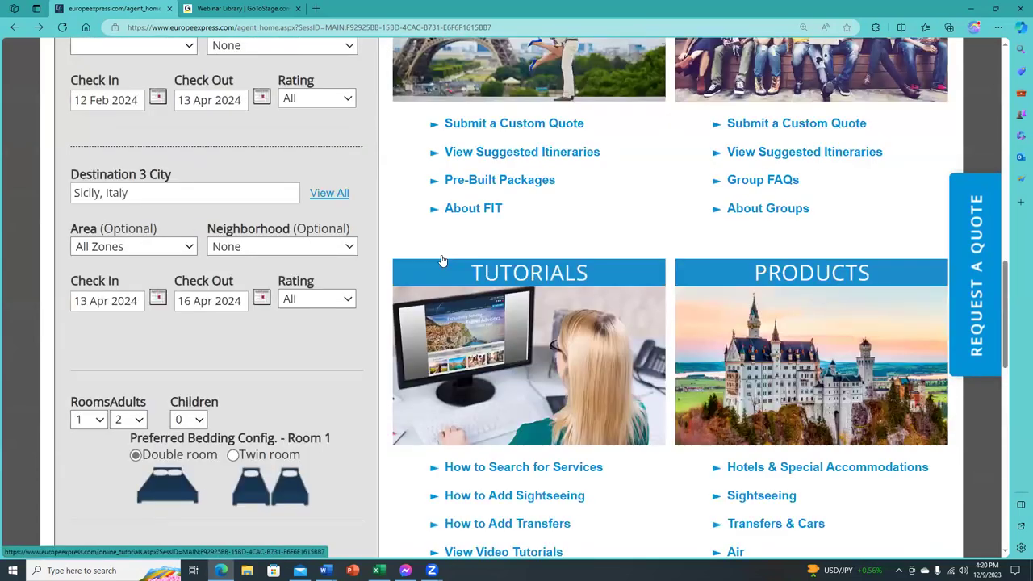
pyautogui.scroll(8, 443, 260)
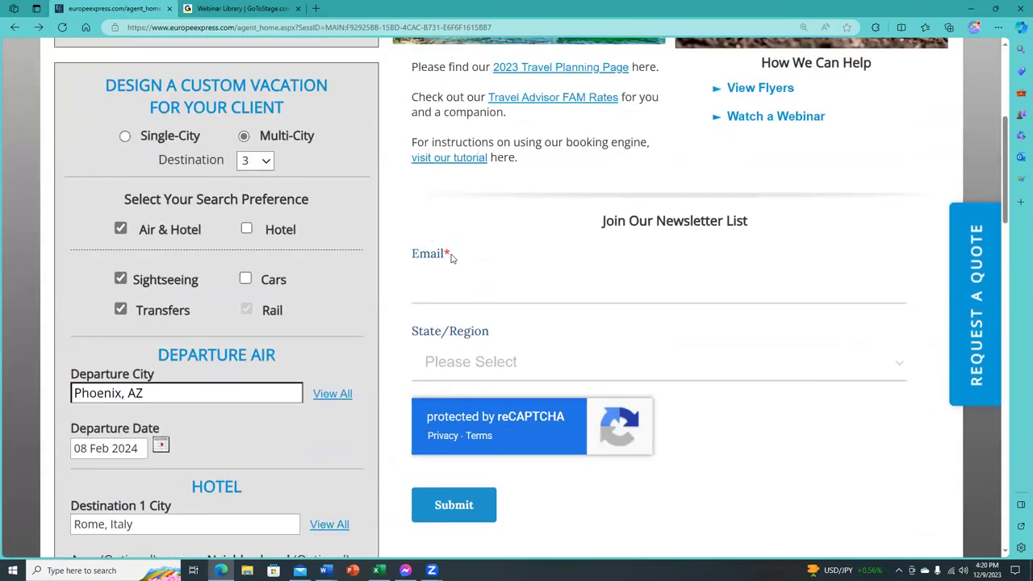
pyautogui.scroll(-1, 413, 257)
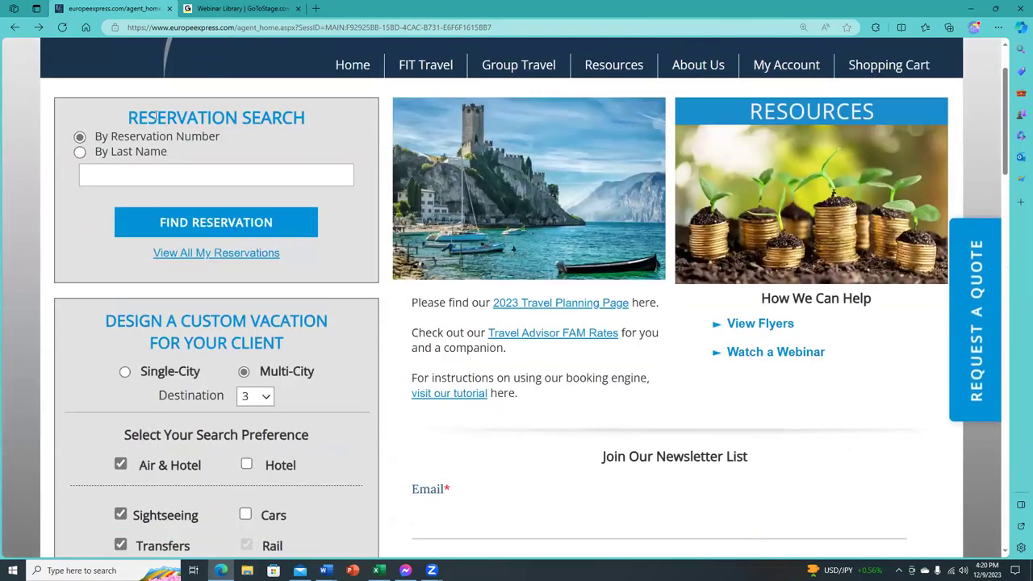
pyautogui.click(63, 28)
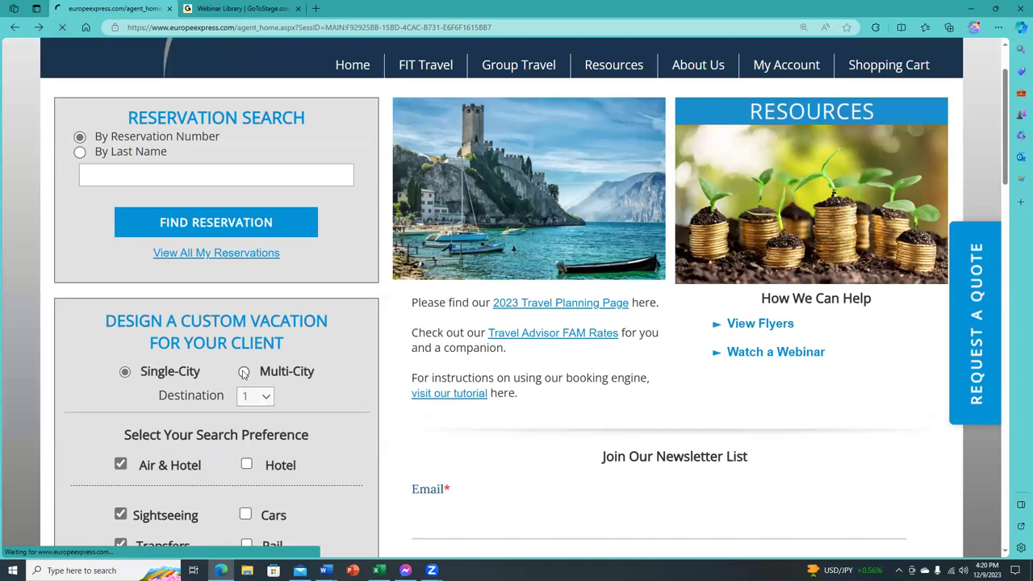
# Set the custom vacation to multi-city with 3 destinations.
pyautogui.click(263, 397)
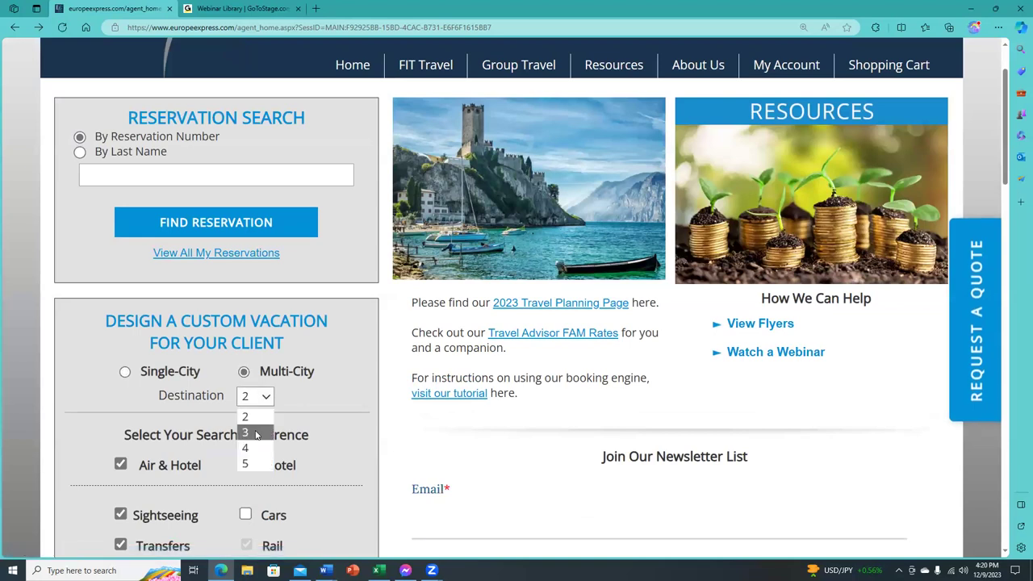
pyautogui.click(256, 431)
pyautogui.scroll(-4, 258, 428)
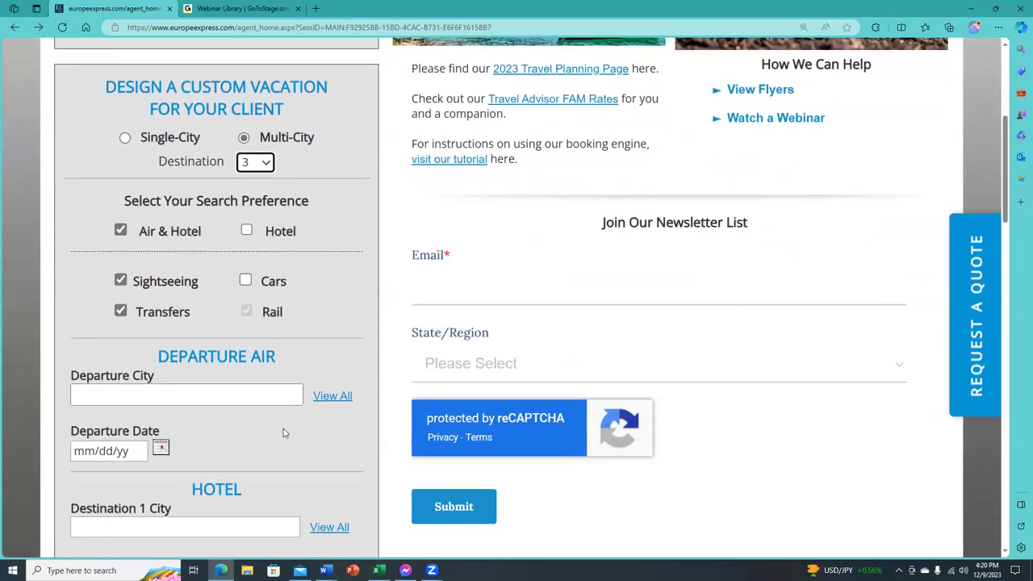
# Set the departure air city to Phoenix, AZ, with a departure date of 06 Mar 2024.
pyautogui.click(221, 318)
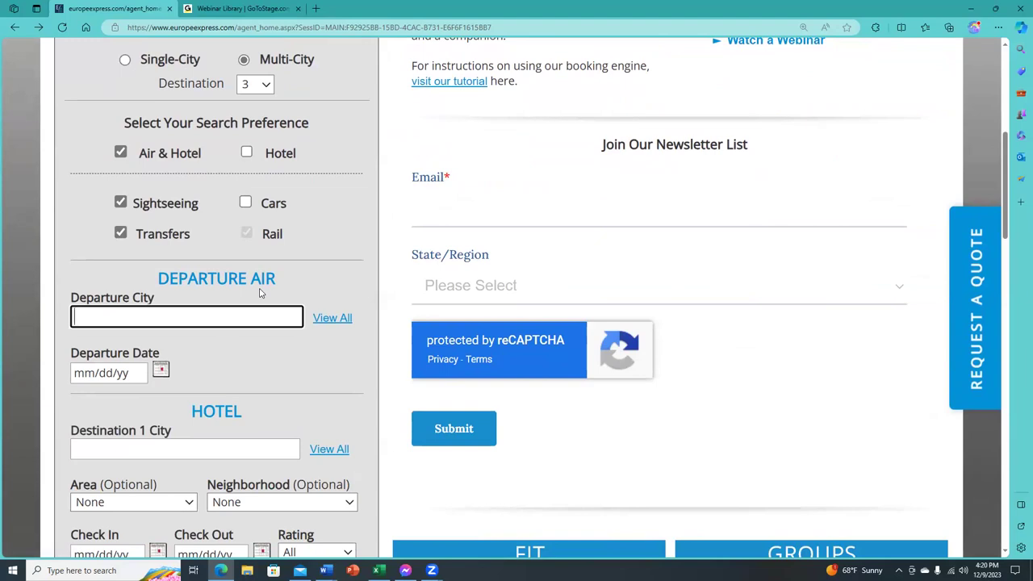
pyautogui.write('phoen')
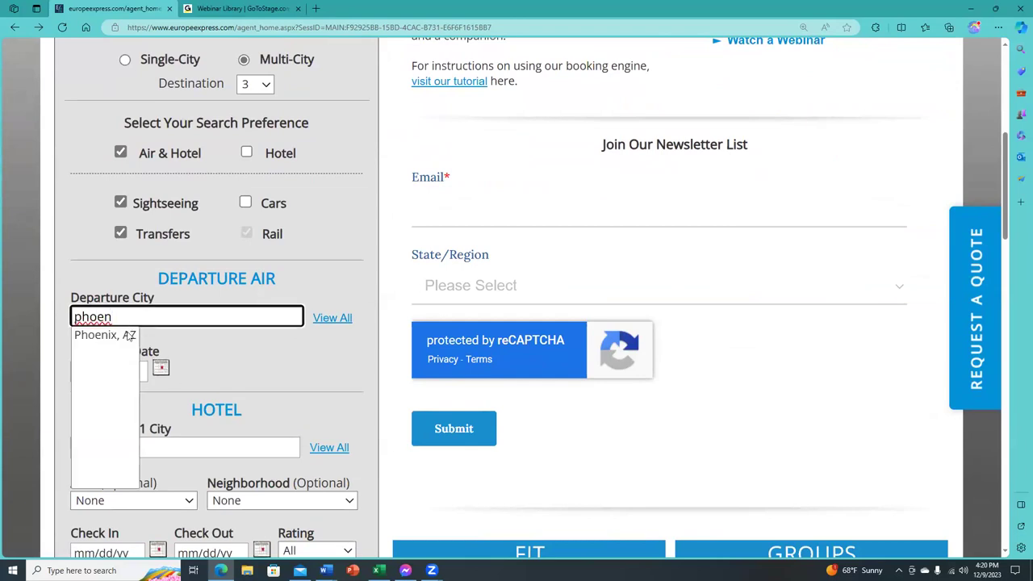
pyautogui.click(129, 335)
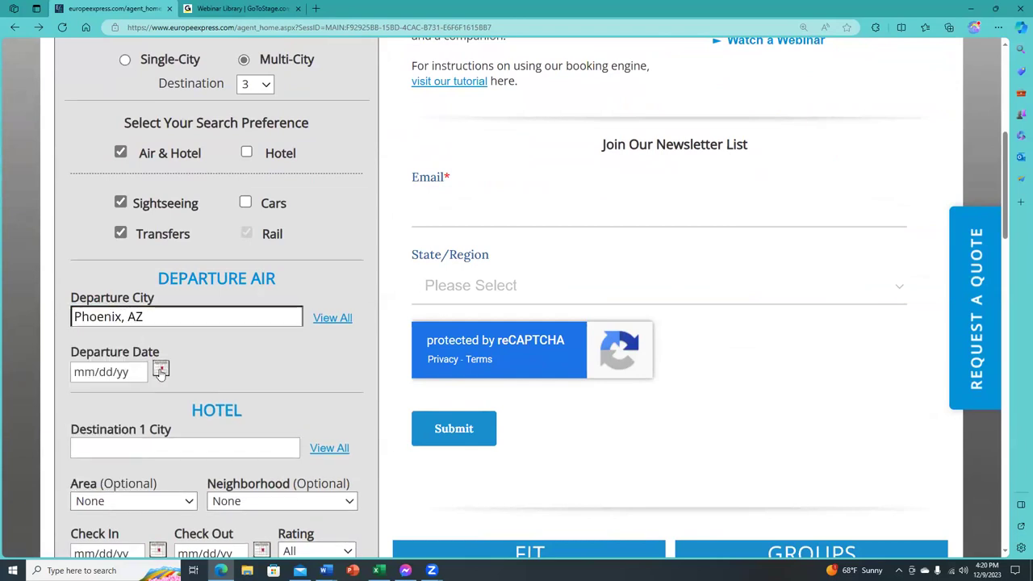
pyautogui.click(161, 371)
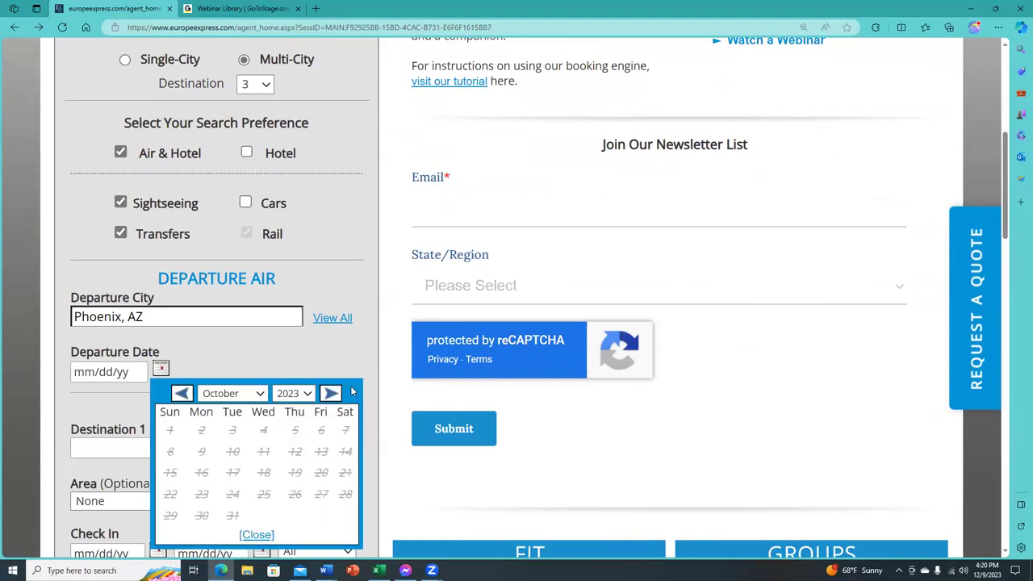
pyautogui.click(310, 395)
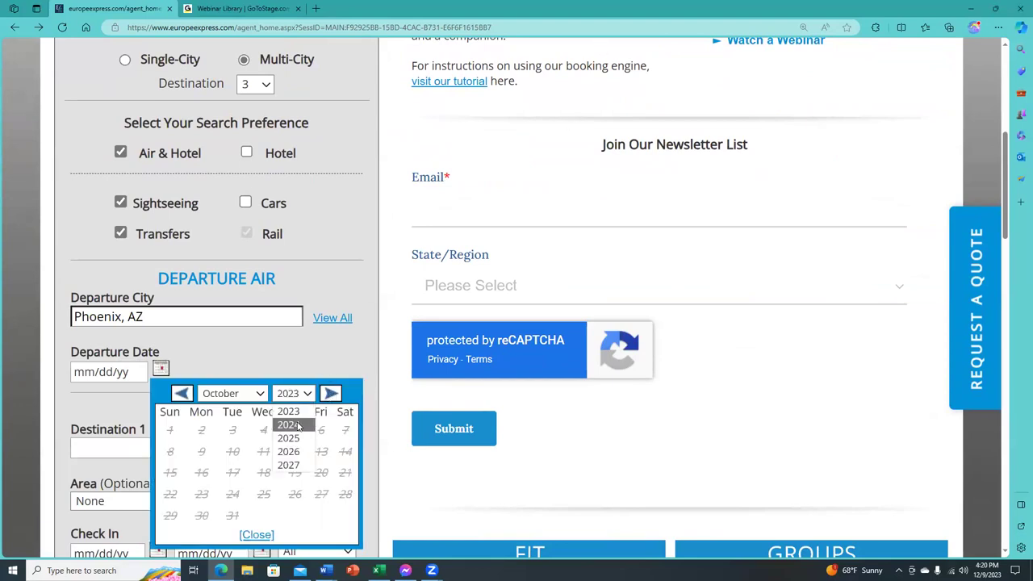
pyautogui.click(289, 424)
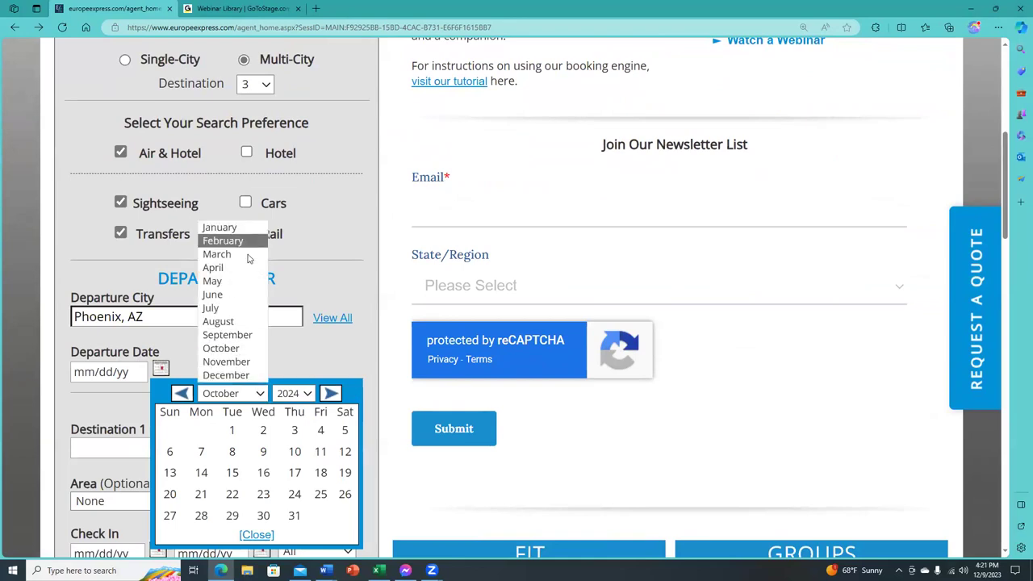
pyautogui.click(248, 255)
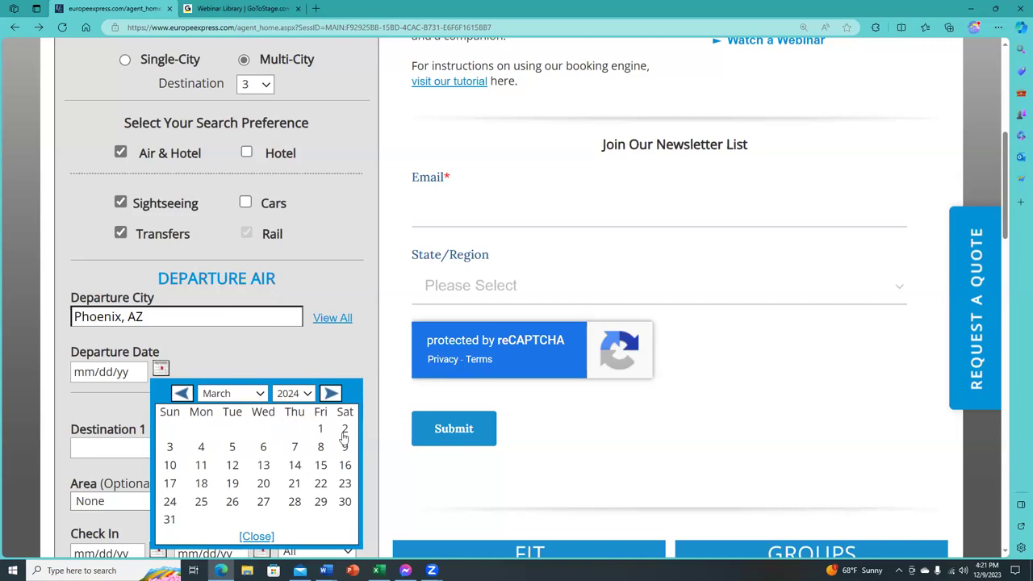
pyautogui.click(263, 446)
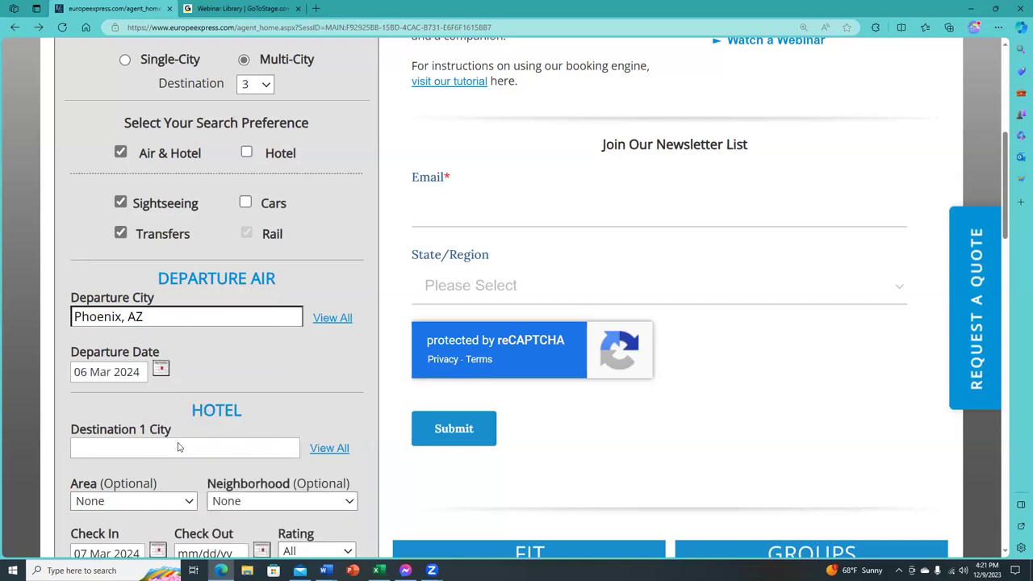
# Set the first hotel destination to Rome, Italy, with check-out on 10 Mar 2024.
pyautogui.click(174, 445)
pyautogui.write('rome')
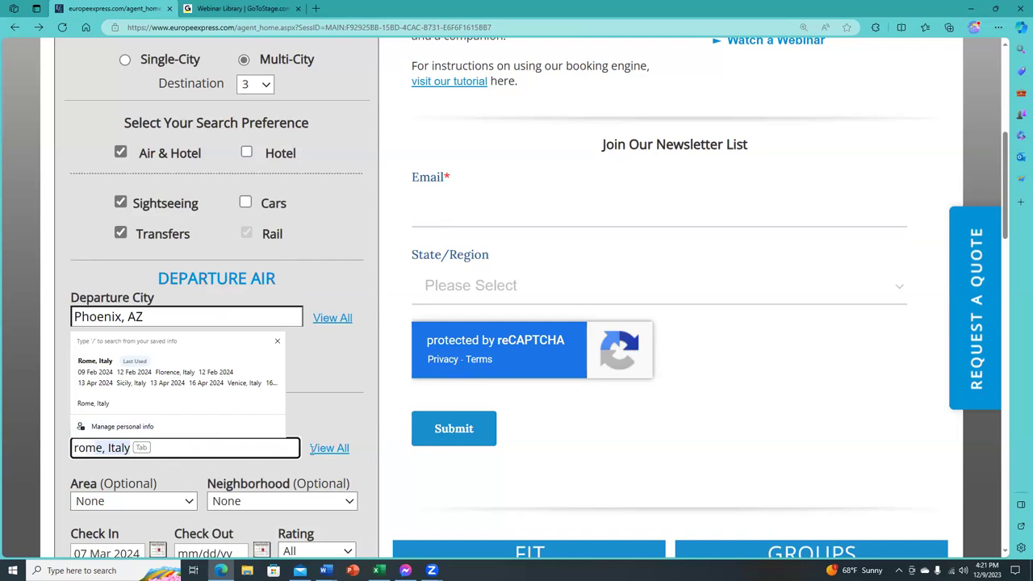
pyautogui.press('Tab')
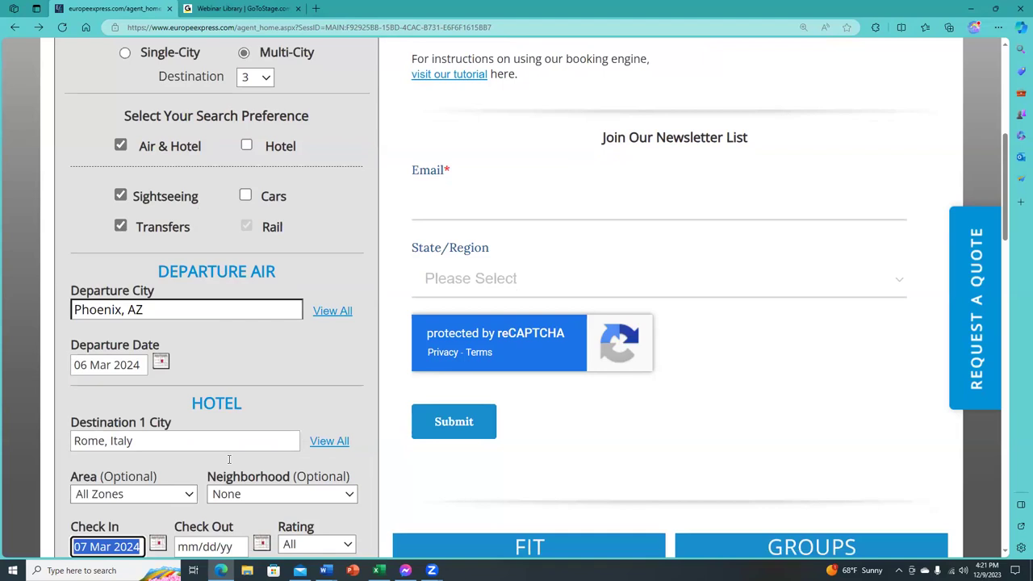
pyautogui.scroll(-3, 229, 459)
pyautogui.scroll(2, 241, 326)
pyautogui.scroll(1, 240, 326)
pyautogui.scroll(-2, 226, 339)
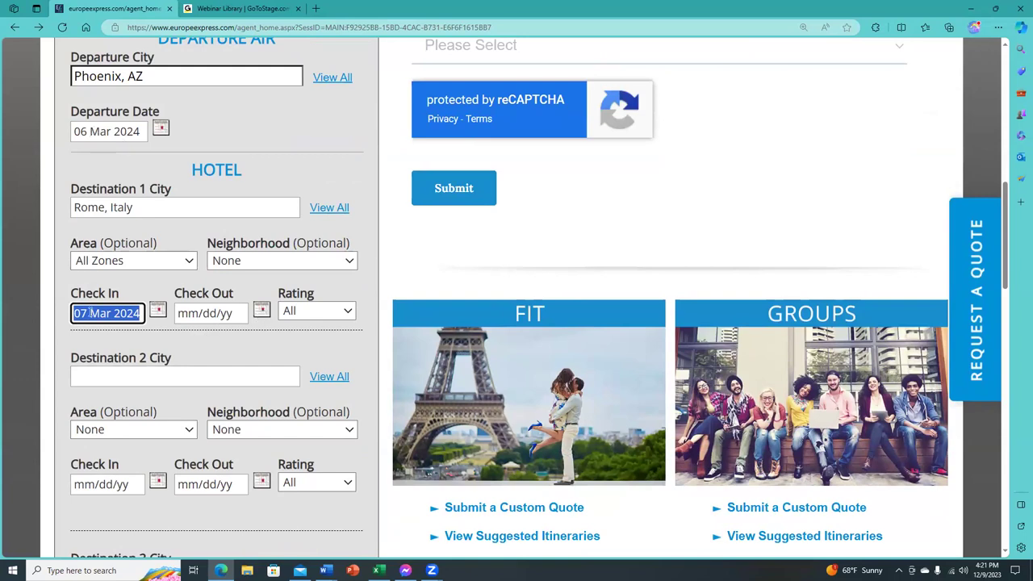
pyautogui.click(261, 310)
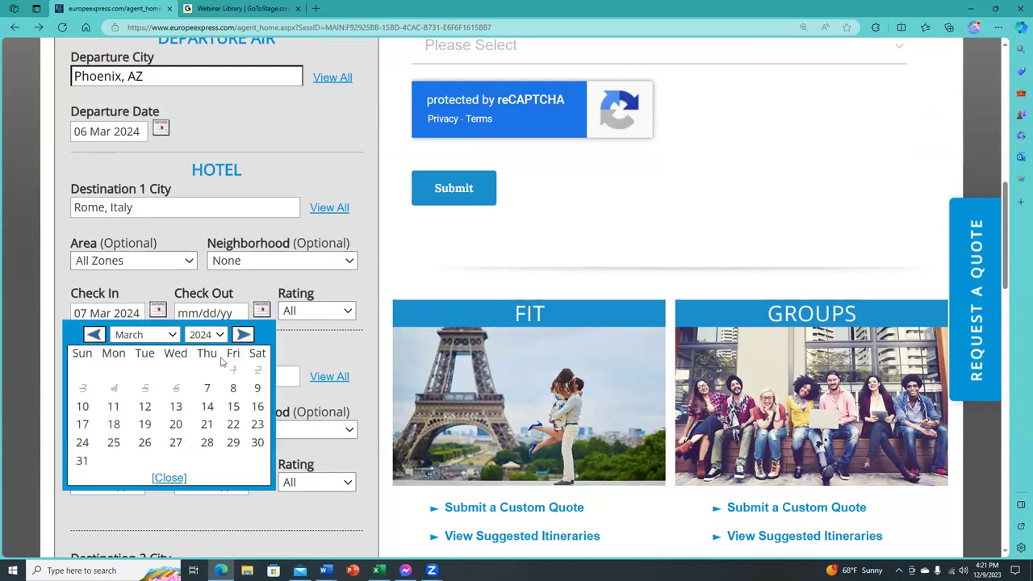
pyautogui.click(82, 406)
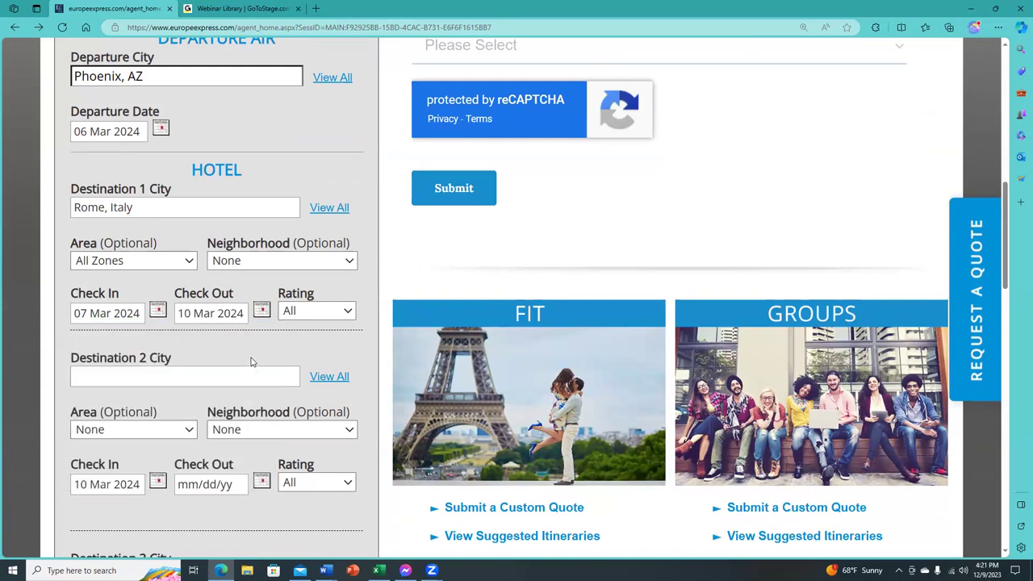
# Set the second destination to Venice, Italy, with check-out on 13 Mar 2024 and rail travel from Rome.
pyautogui.click(192, 379)
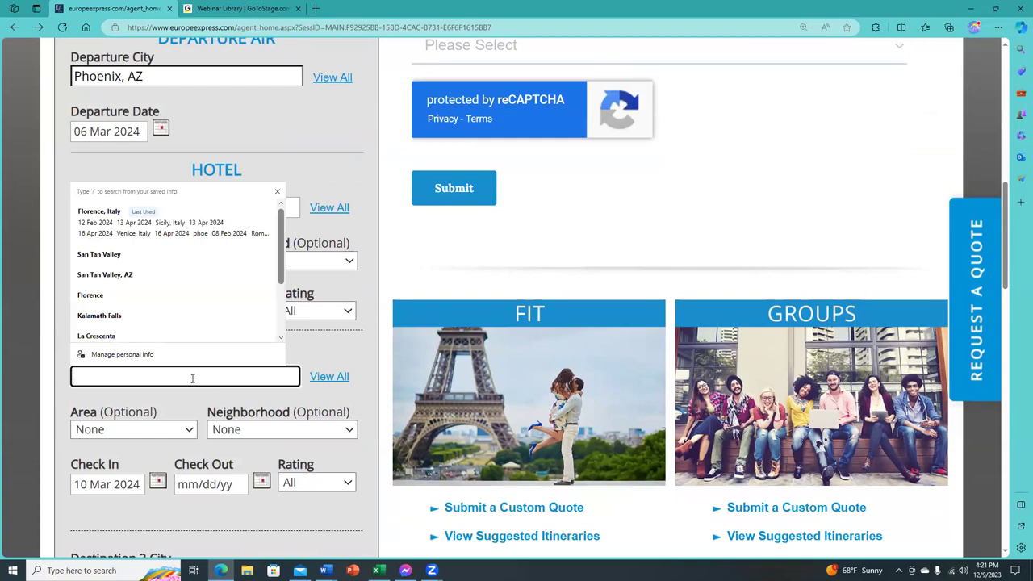
pyautogui.write('venice, Italy')
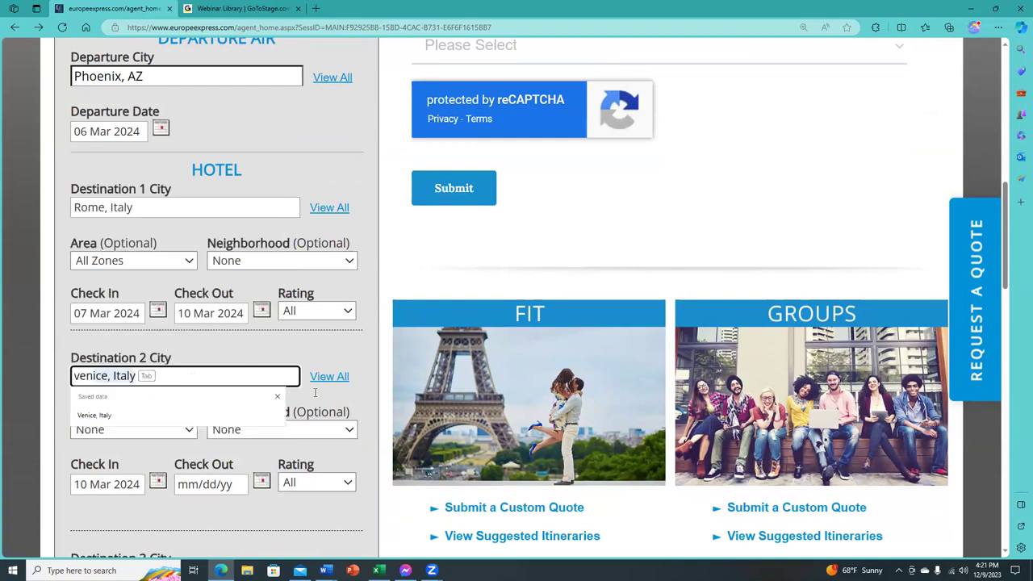
pyautogui.click(277, 396)
pyautogui.click(218, 408)
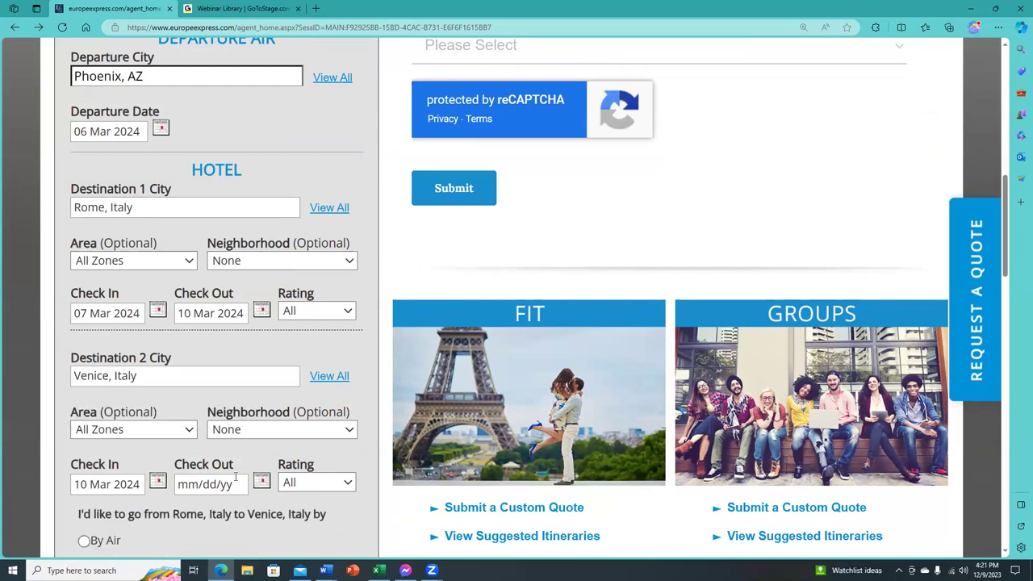
pyautogui.click(261, 481)
pyautogui.scroll(-3, 183, 349)
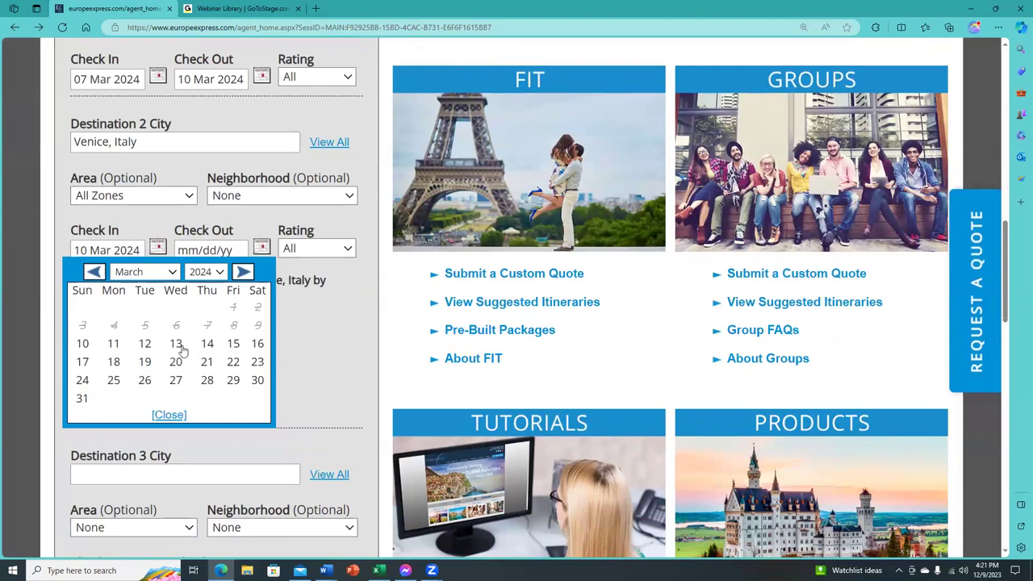
pyautogui.click(176, 343)
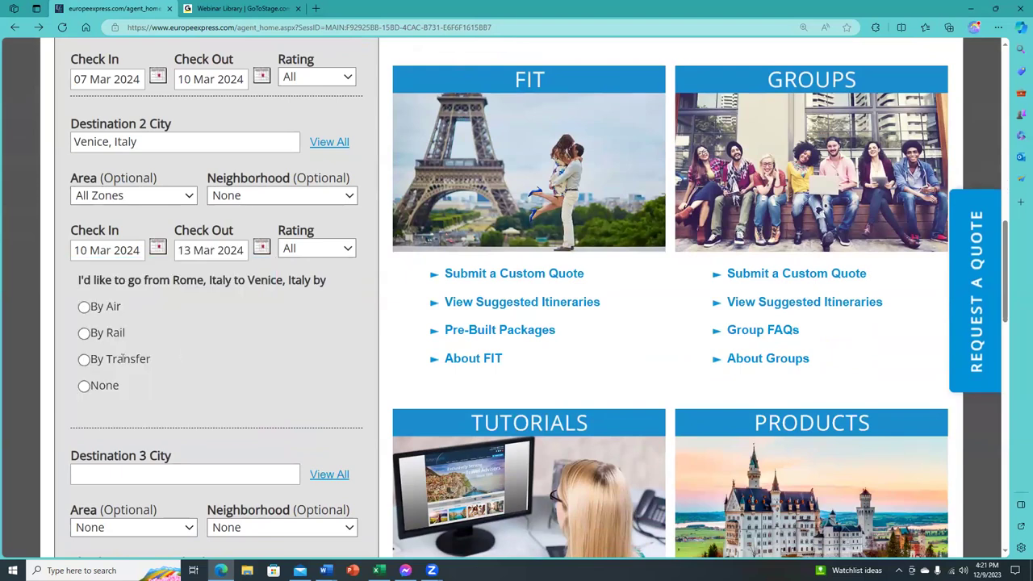
pyautogui.click(84, 333)
# Set the third destination to Florence, Italy, with rail travel from Venice and check-out on 16 Mar 2024.
pyautogui.scroll(-4, 253, 392)
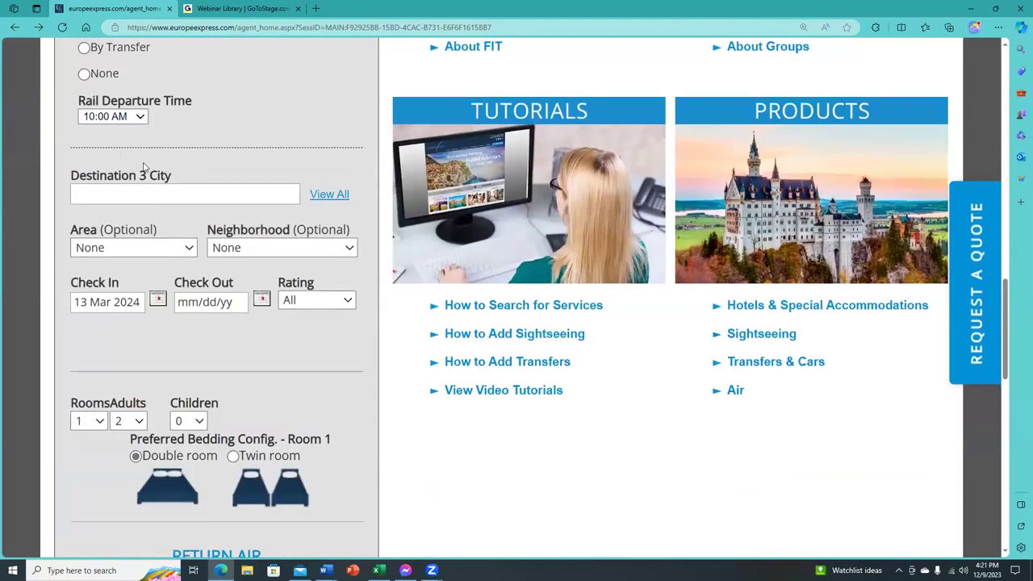
pyautogui.click(141, 196)
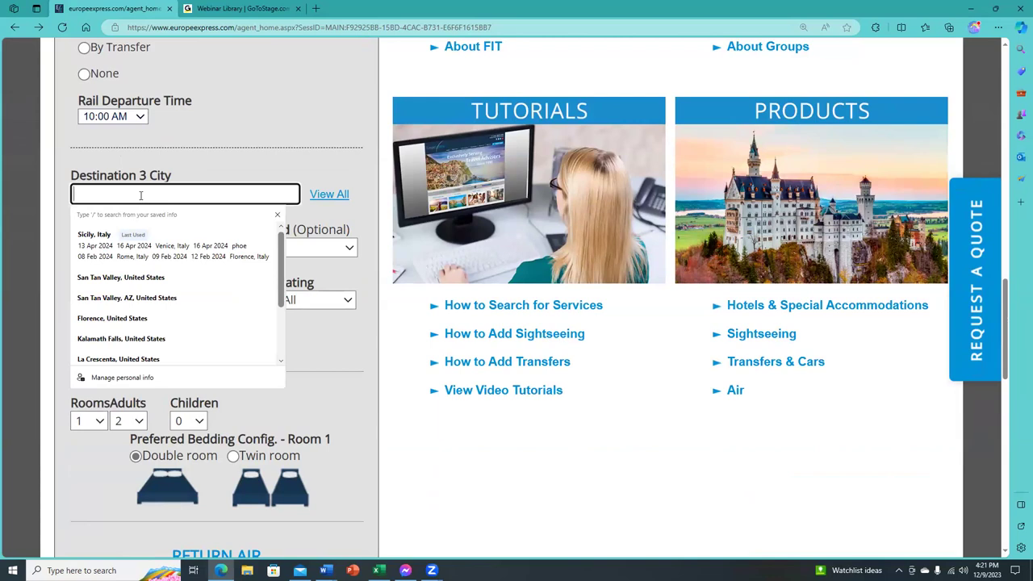
pyautogui.write('flo')
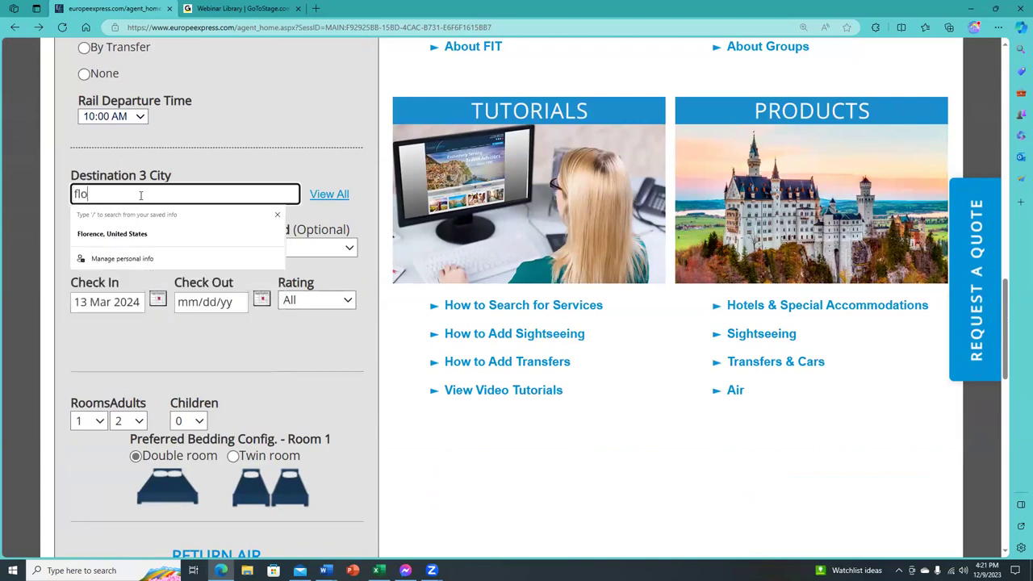
pyautogui.click(278, 215)
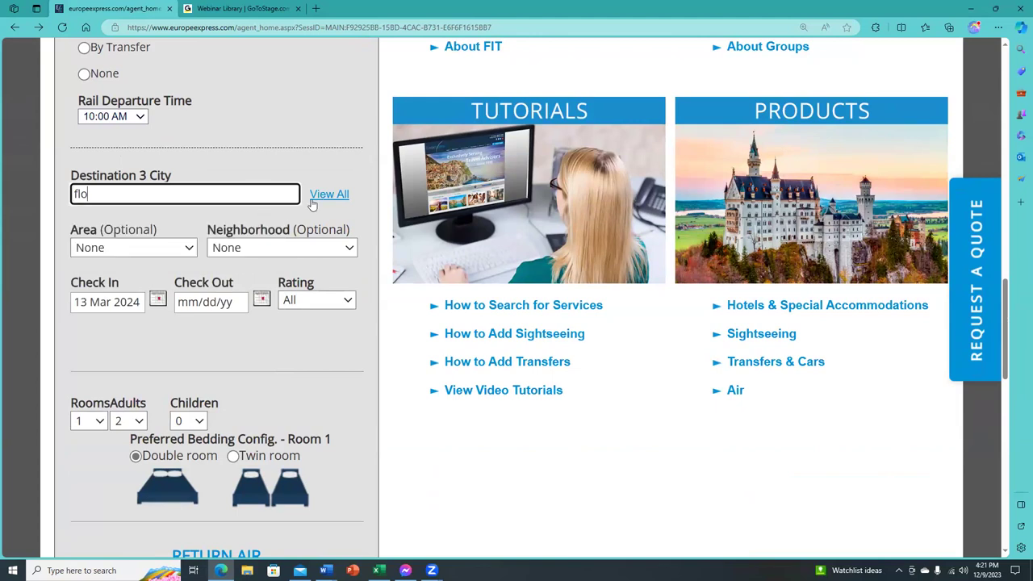
pyautogui.write('re')
pyautogui.click(122, 215)
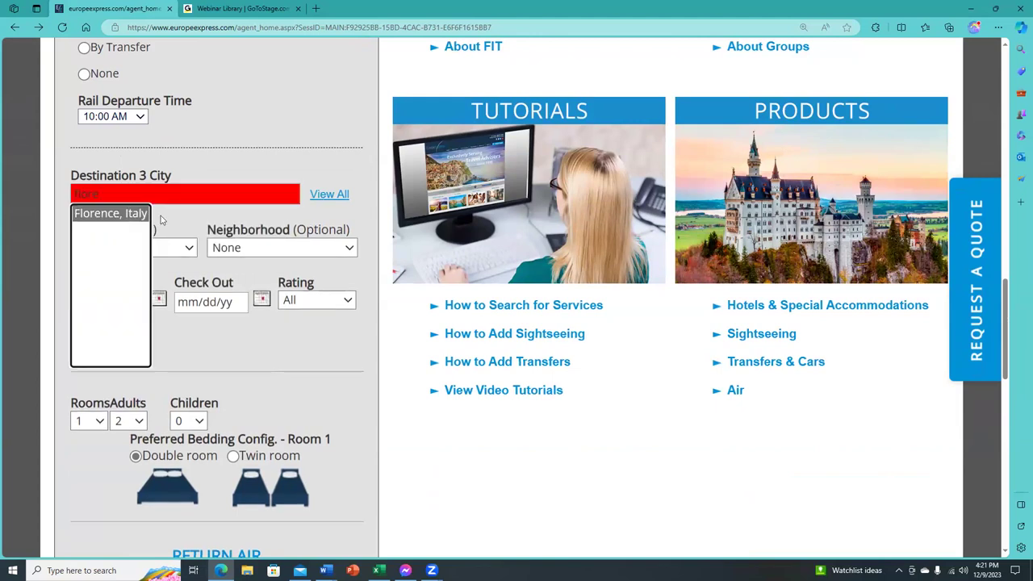
pyautogui.click(84, 359)
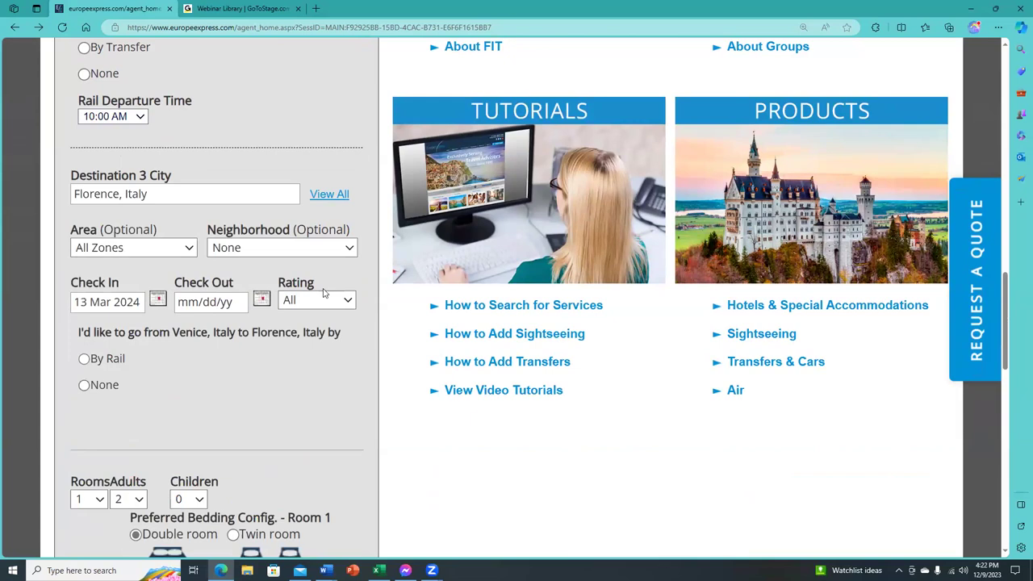
pyautogui.click(263, 305)
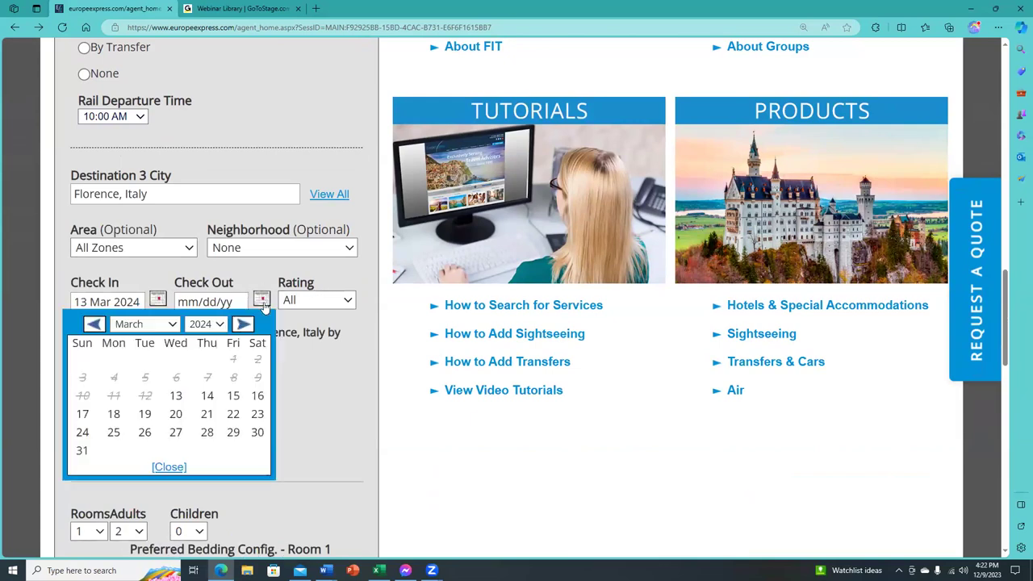
pyautogui.click(256, 397)
# Search for the Rome, Venice and Florence vacation and review the Phoenix to Rome flight options.
pyautogui.scroll(-3, 253, 402)
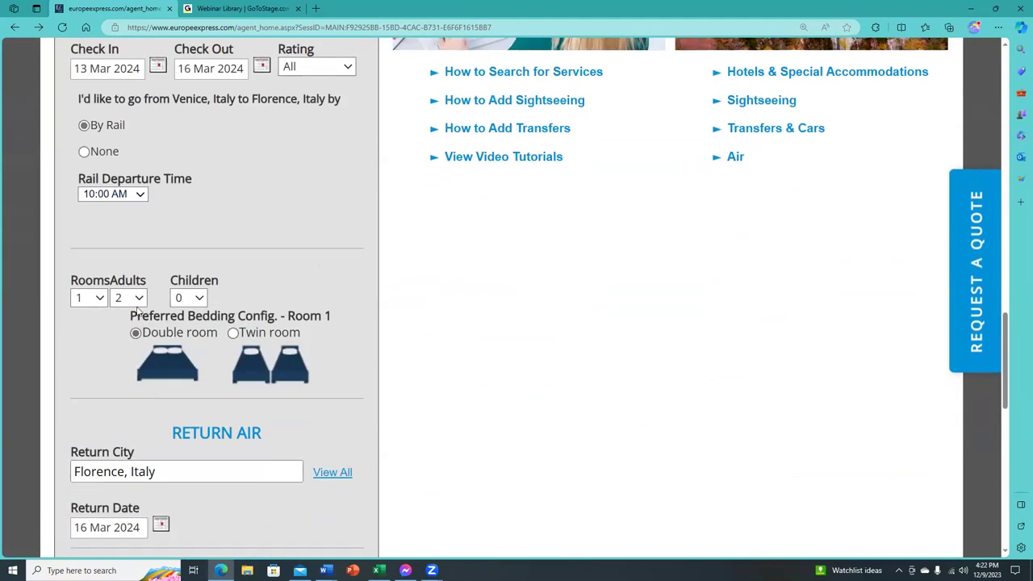
pyautogui.scroll(-3, 183, 353)
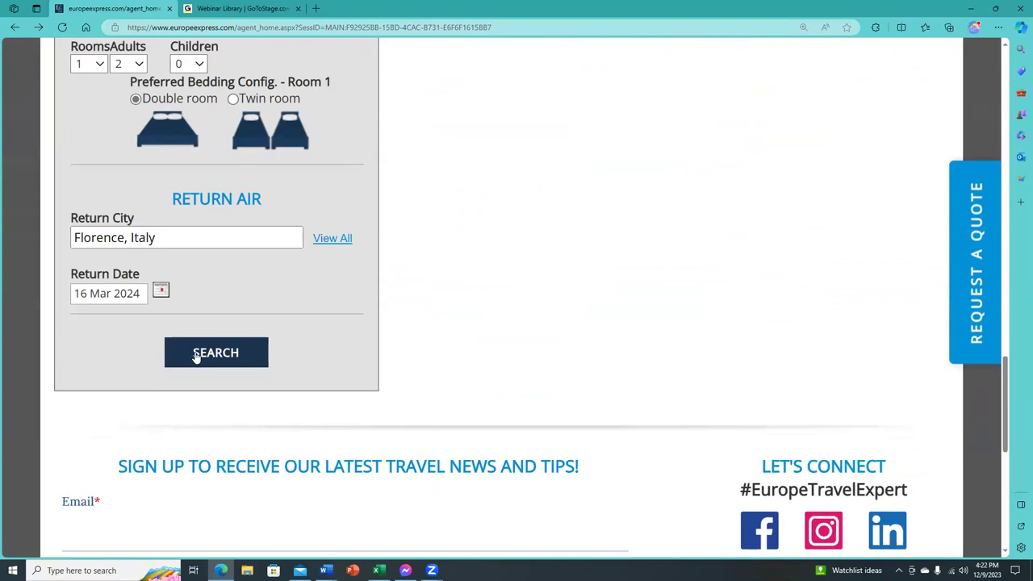
pyautogui.click(195, 357)
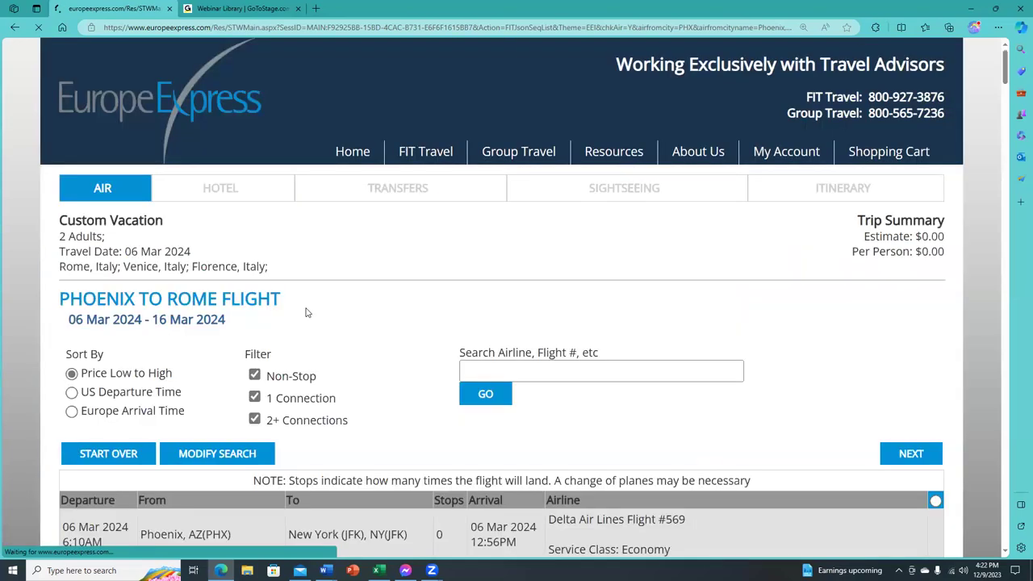
pyautogui.scroll(-4, 309, 298)
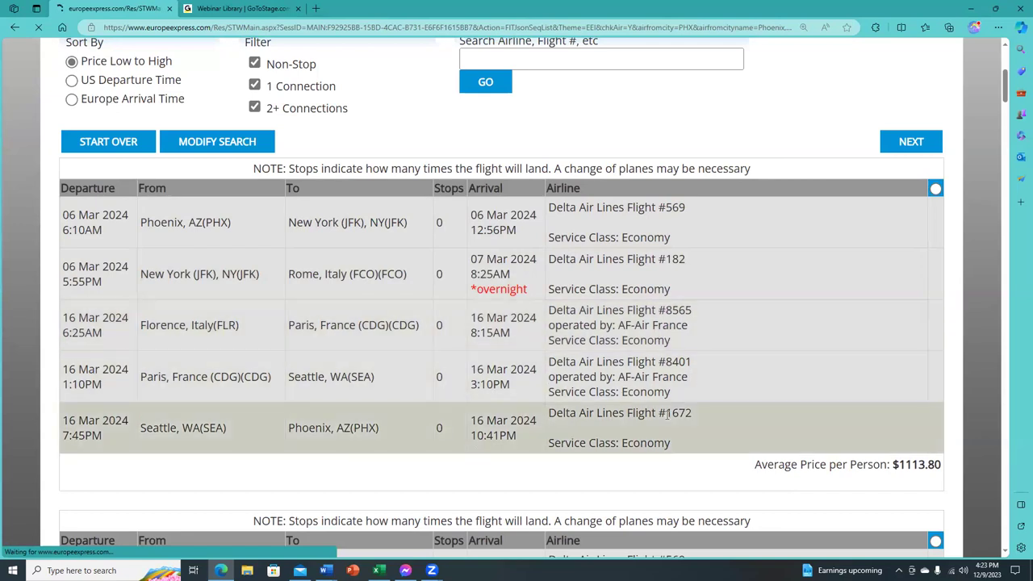
# Review the remaining Phoenix to Rome flight options and continue to the Rome hotel selection with the preselected flight.
pyautogui.scroll(-2, 666, 416)
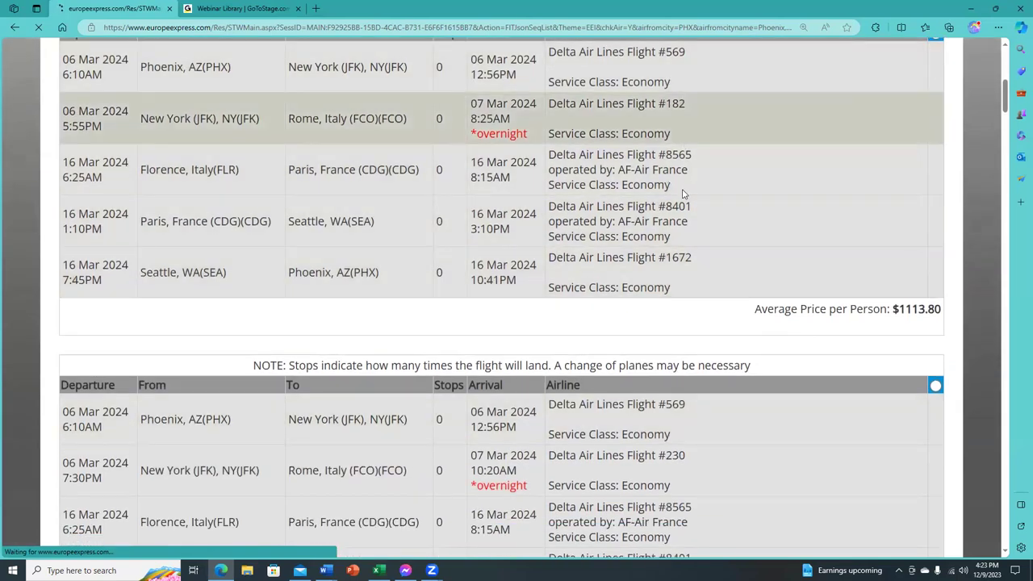
pyautogui.scroll(-2, 682, 193)
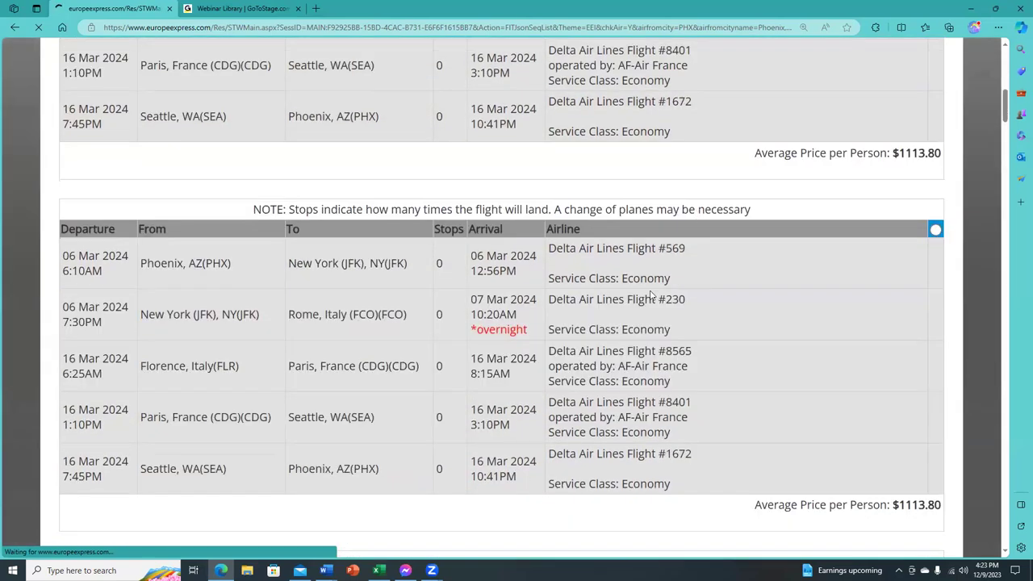
pyautogui.scroll(-1, 650, 295)
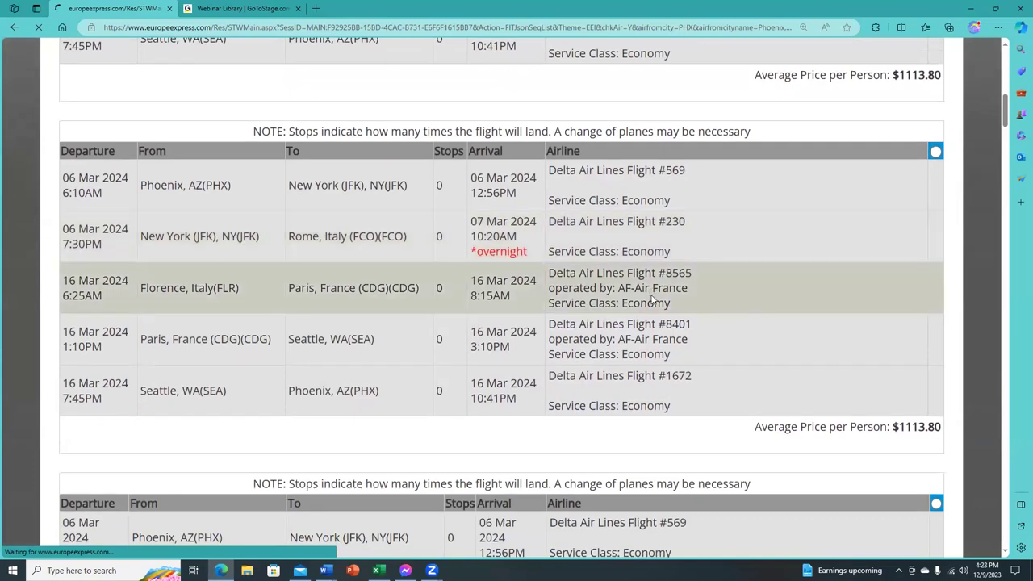
pyautogui.scroll(-3, 652, 297)
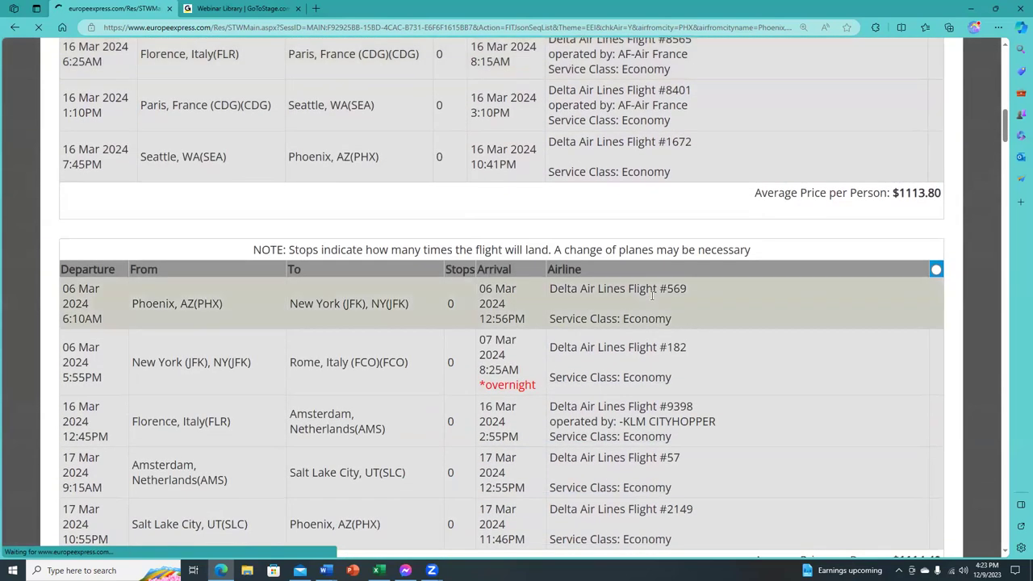
pyautogui.scroll(-3, 652, 295)
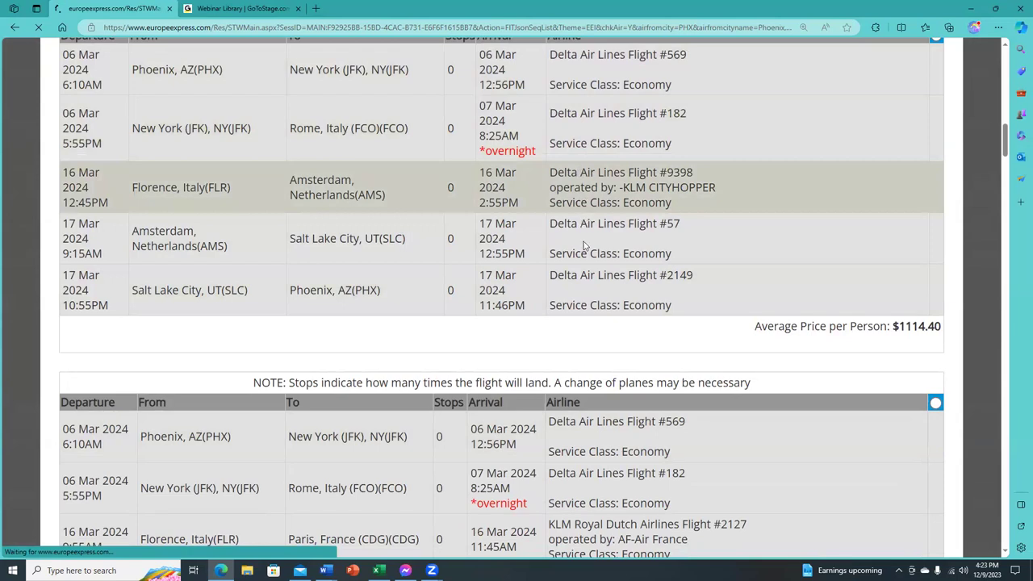
pyautogui.scroll(1, 926, 122)
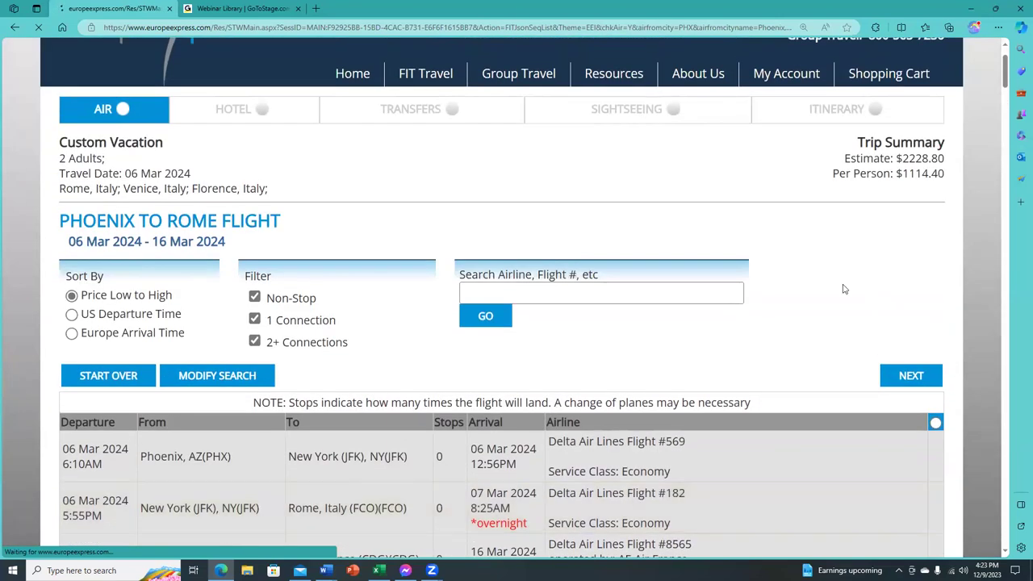
pyautogui.click(909, 376)
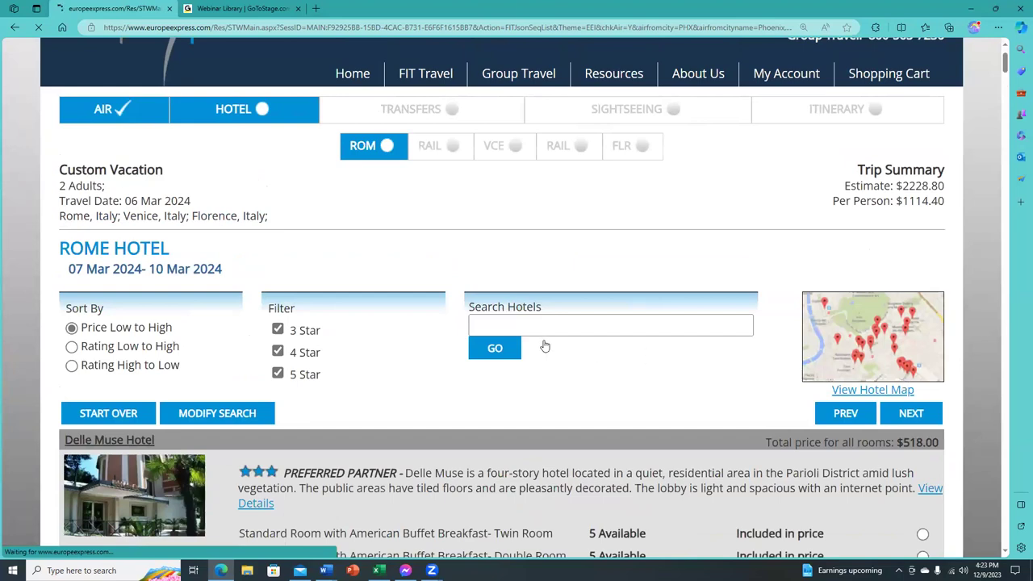
# Look over the Rome hotel results and highlight the Rome Hotel heading with its stay dates.
pyautogui.scroll(-2, 496, 360)
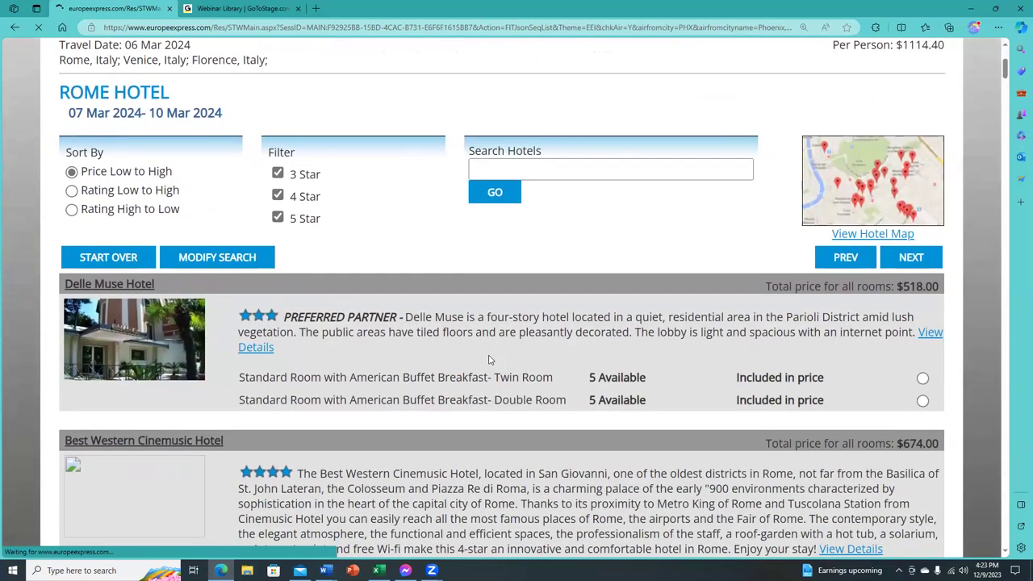
pyautogui.scroll(3, 496, 361)
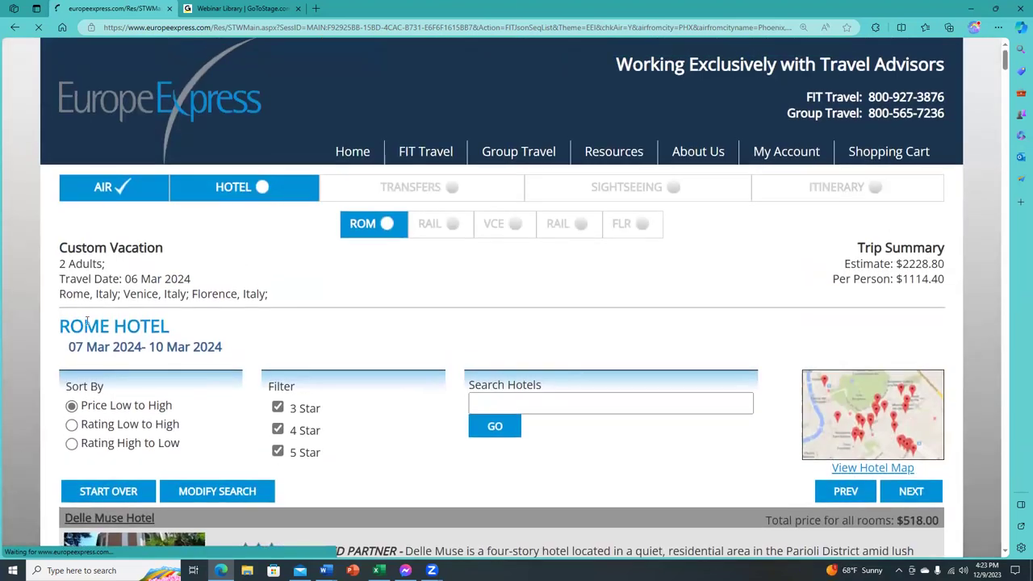
pyautogui.moveTo(62, 328); pyautogui.dragTo(257, 351)
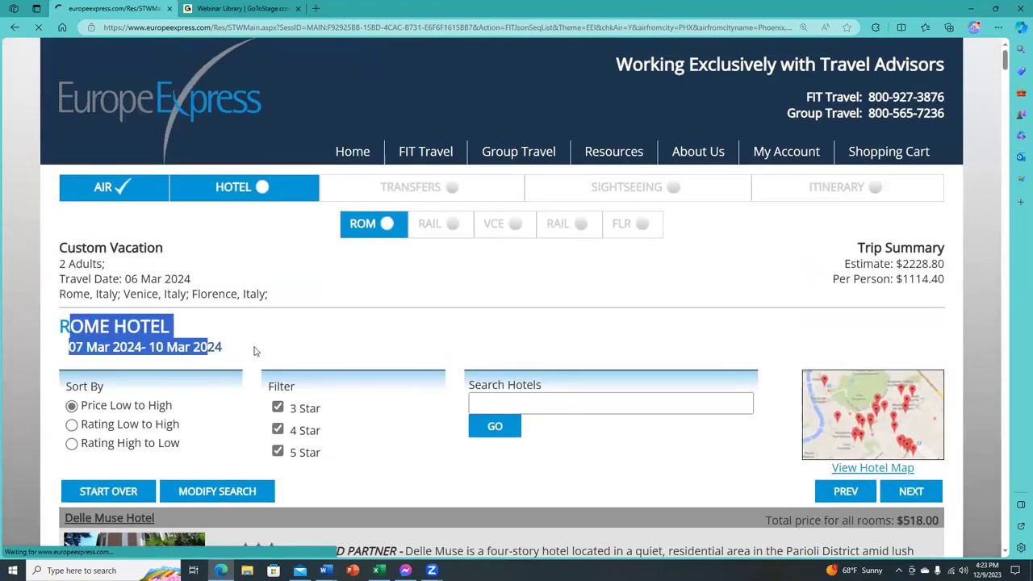
pyautogui.click(234, 350)
pyautogui.tripleClick(50, 322)
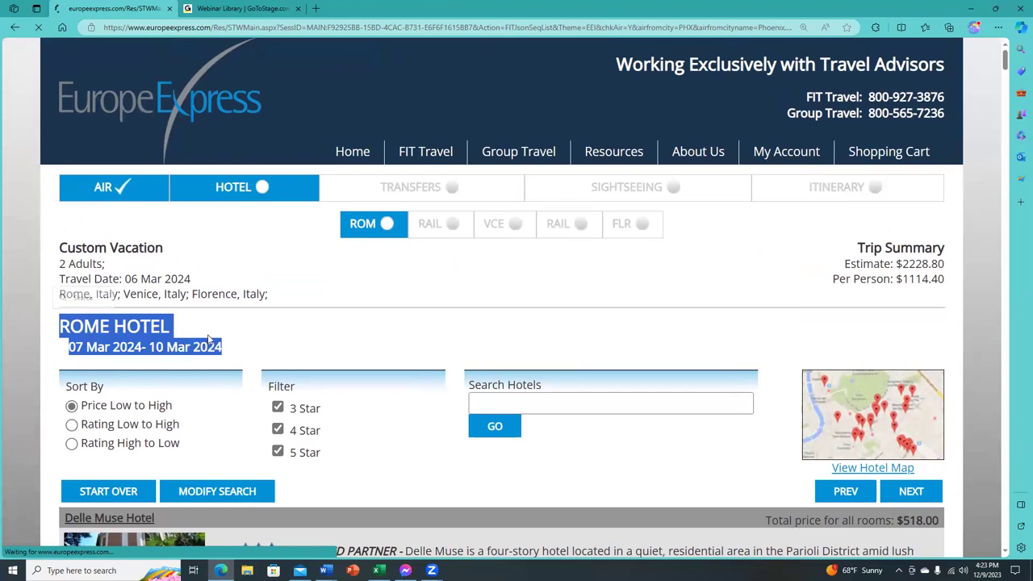
pyautogui.scroll(-4, 330, 340)
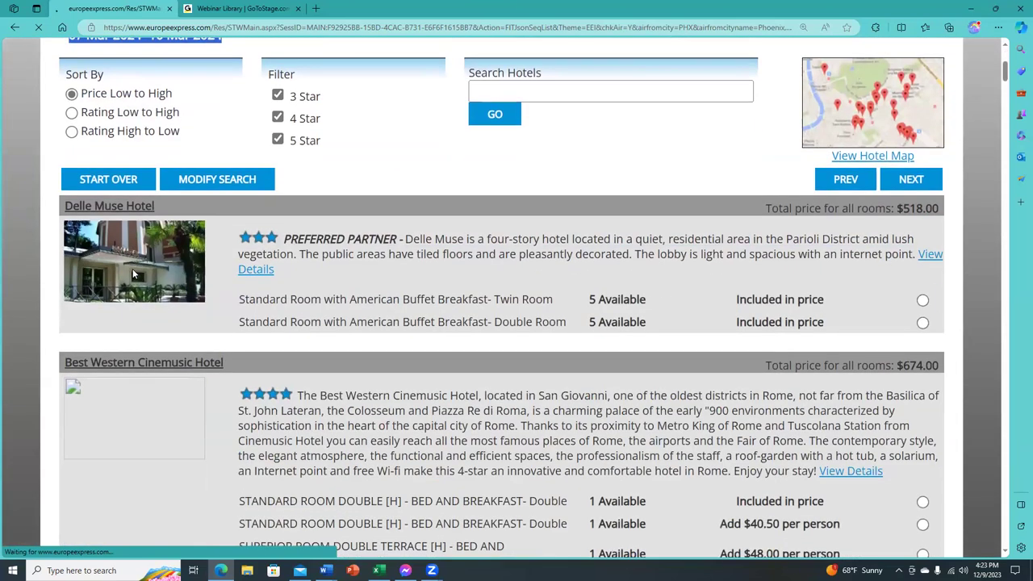
# Open the Delle Muse Hotel details in a maximized window and view its reception, outdoor dining and room photos.
pyautogui.click(256, 271)
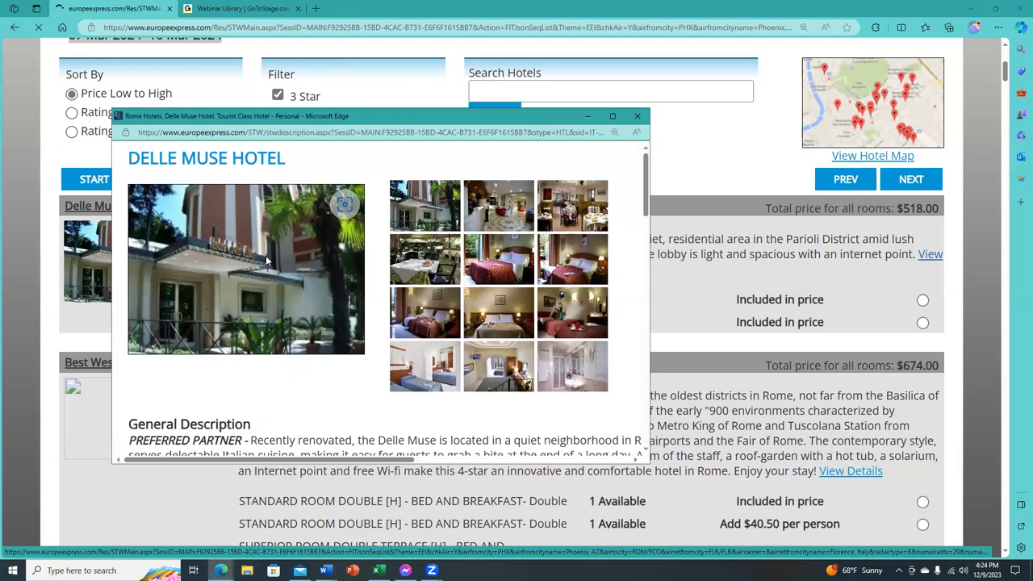
pyautogui.click(612, 115)
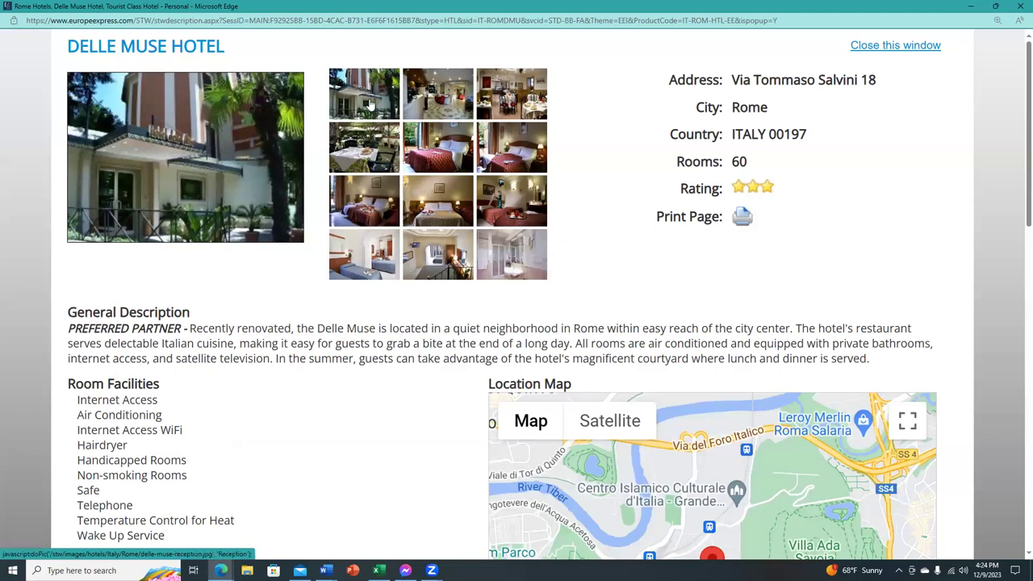
pyautogui.click(433, 102)
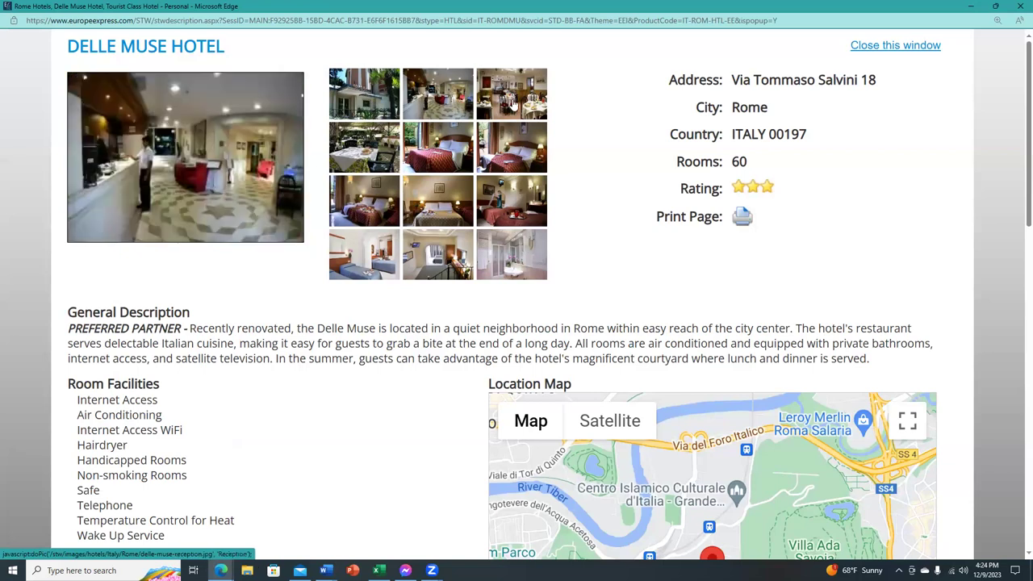
pyautogui.click(511, 105)
pyautogui.click(441, 171)
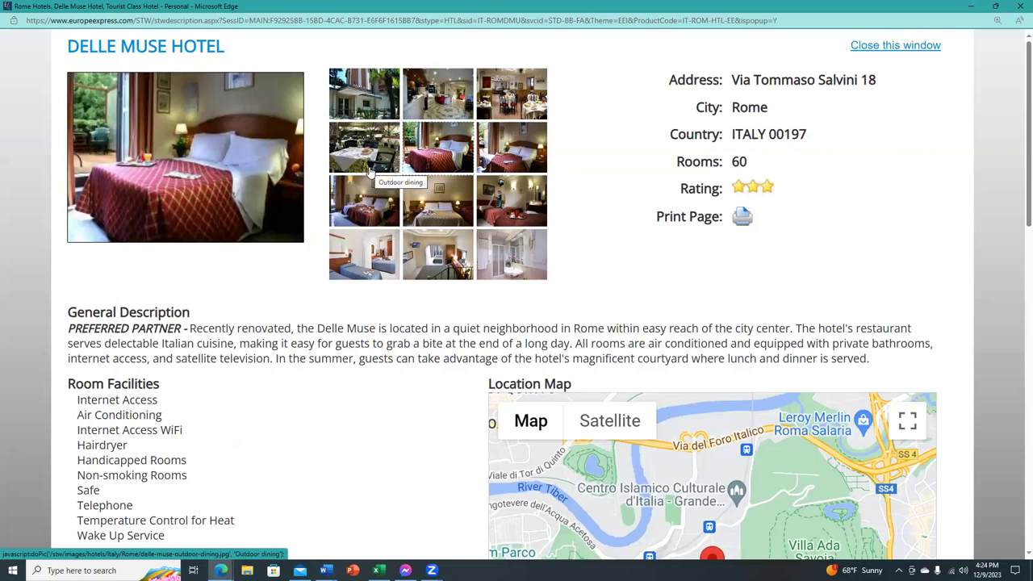
pyautogui.click(369, 171)
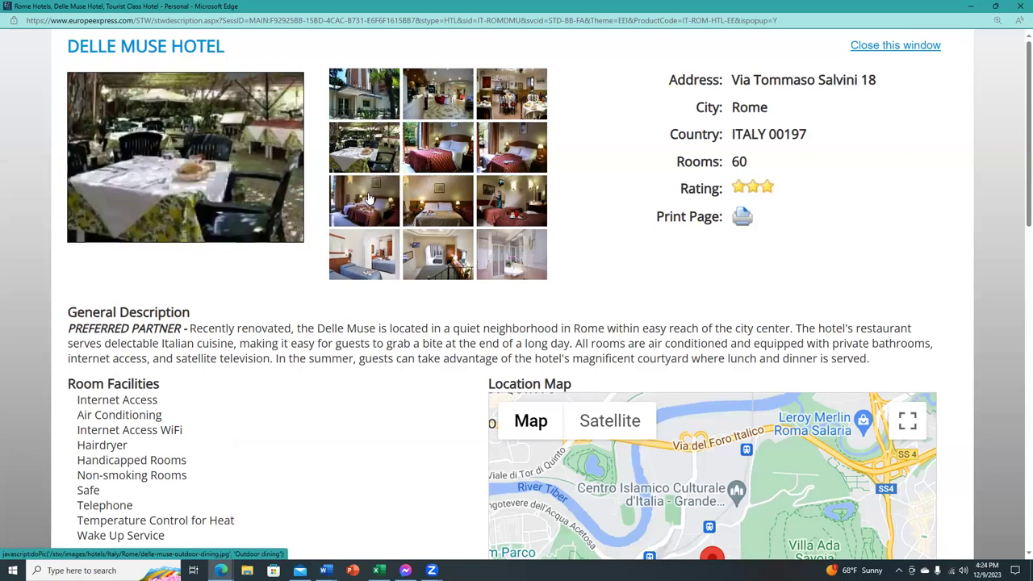
pyautogui.click(437, 199)
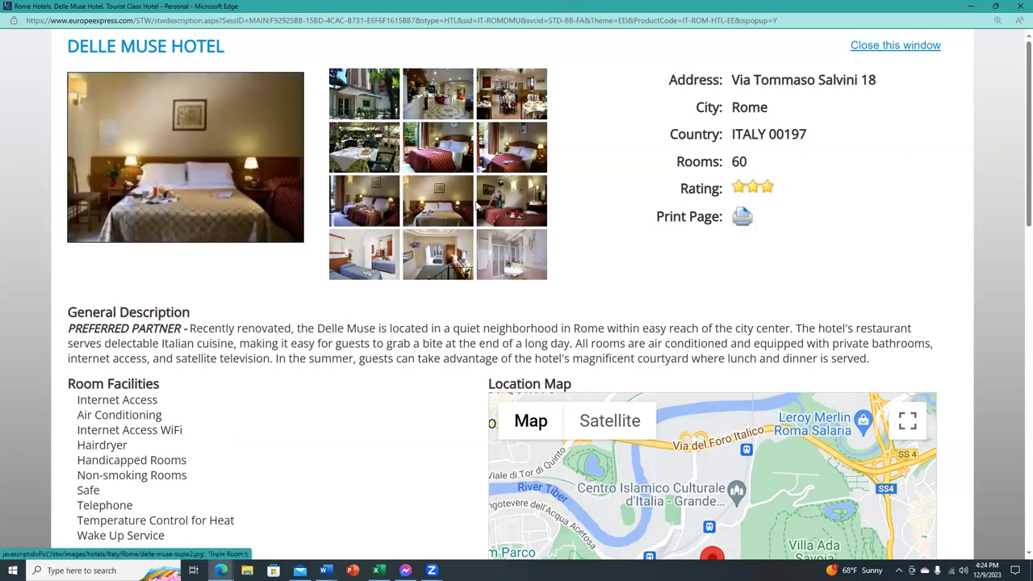
pyautogui.click(500, 250)
pyautogui.click(377, 269)
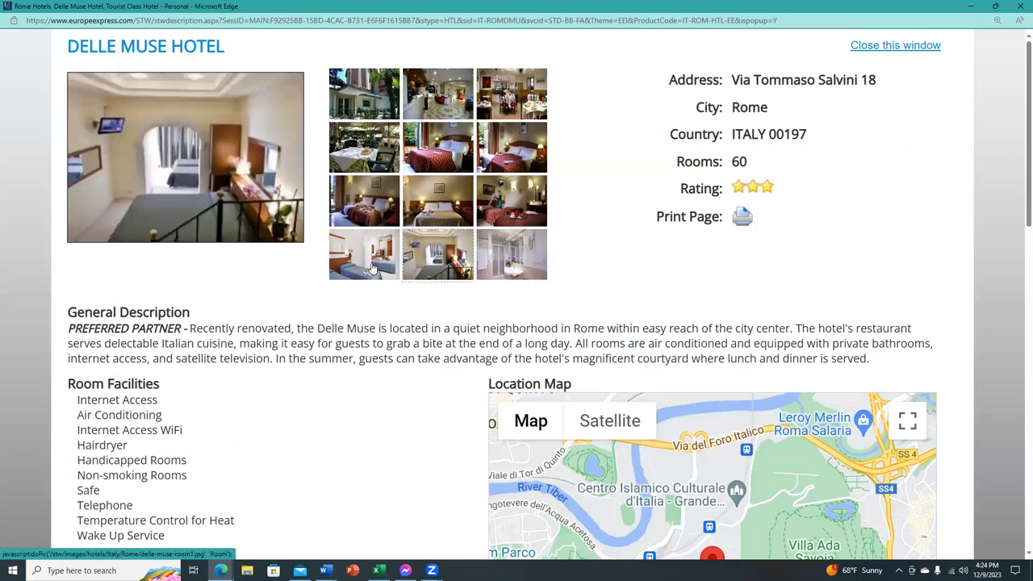
pyautogui.click(344, 250)
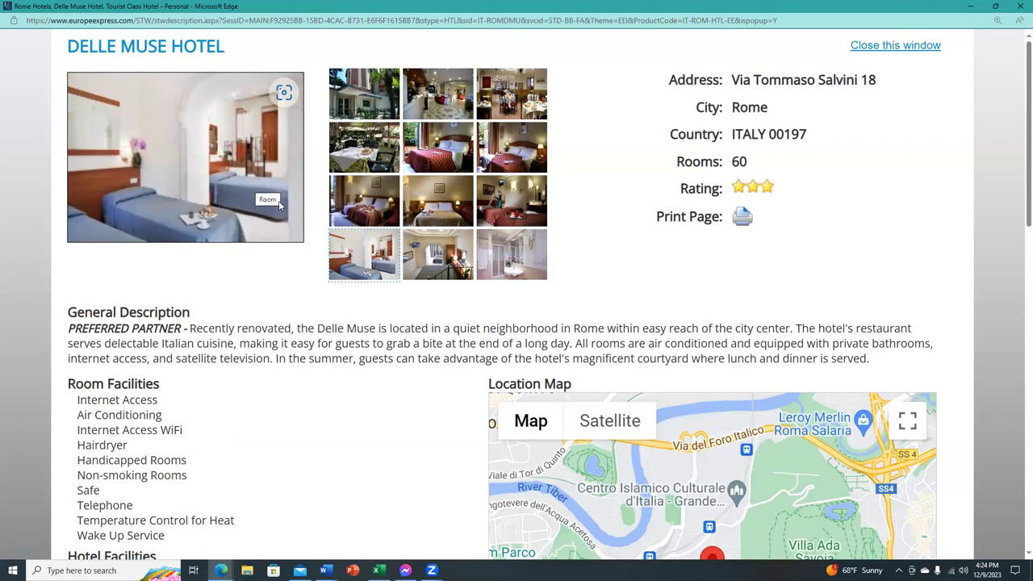
# Review the Delle Muse Hotel's general description, location map, room and hotel facilities, and nearby distances.
pyautogui.scroll(-2, 316, 261)
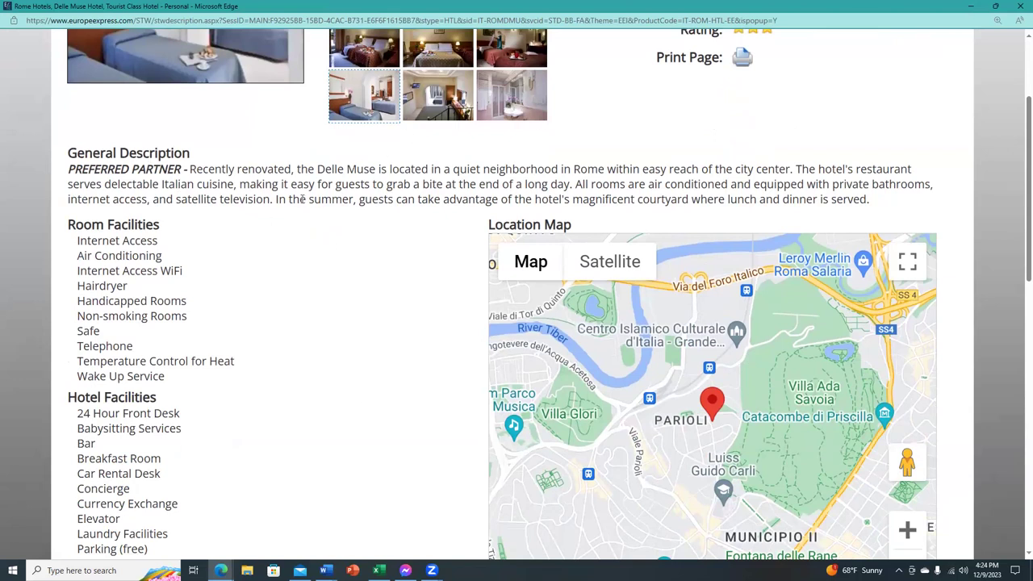
pyautogui.scroll(-1, 298, 226)
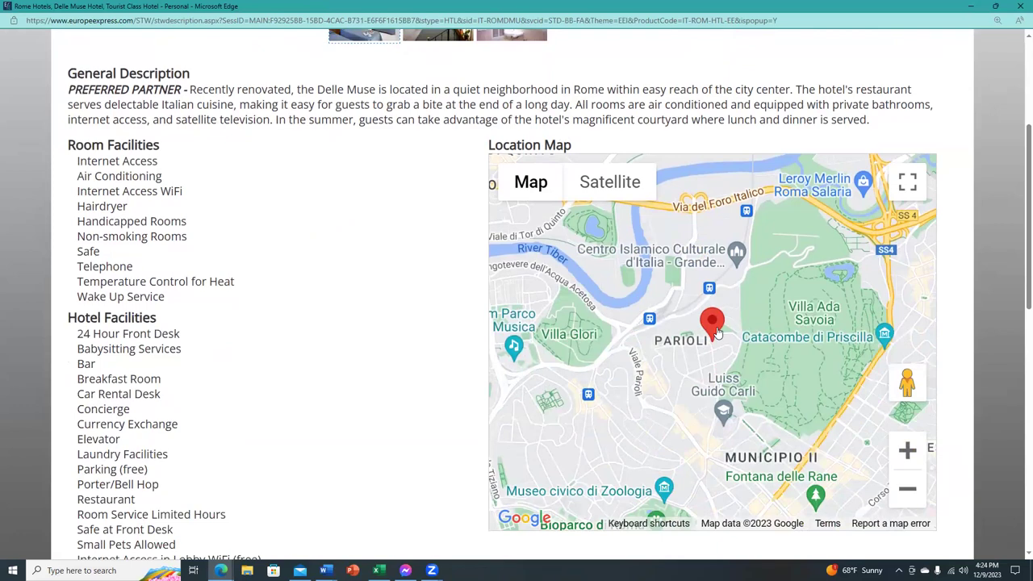
pyautogui.scroll(1, 715, 327)
pyautogui.scroll(-2, 716, 327)
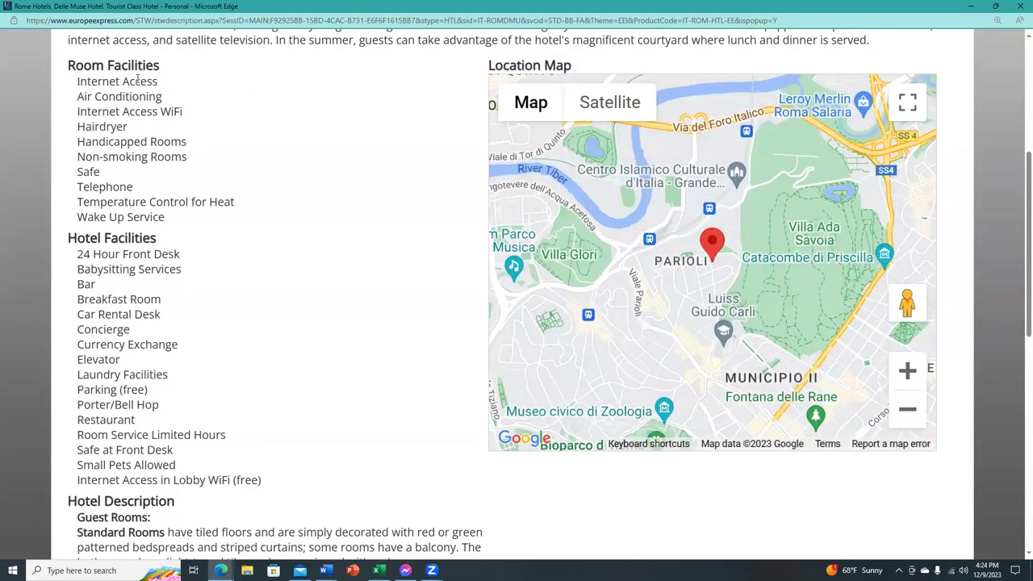
pyautogui.scroll(-5, 141, 251)
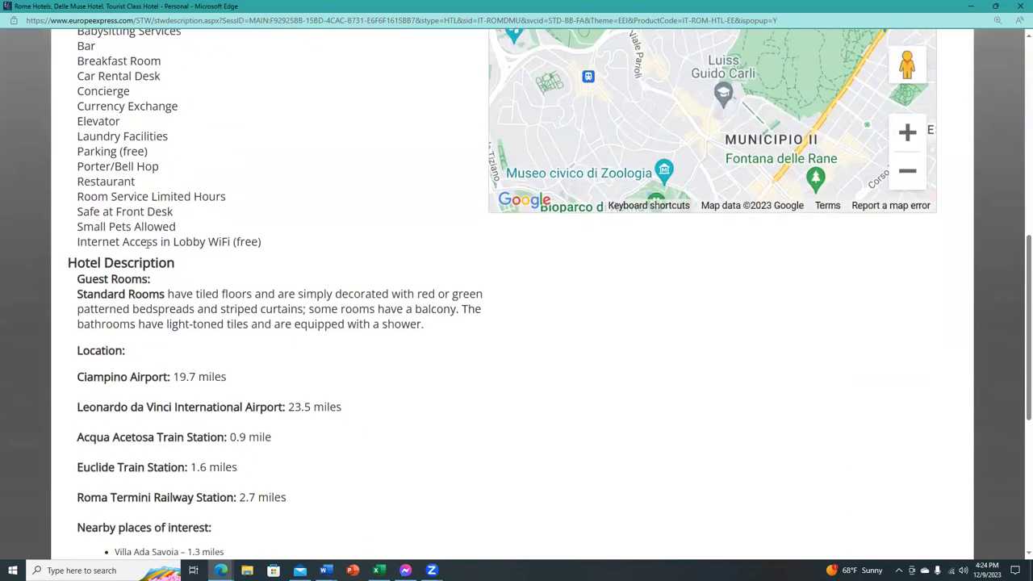
pyautogui.scroll(-1, 254, 219)
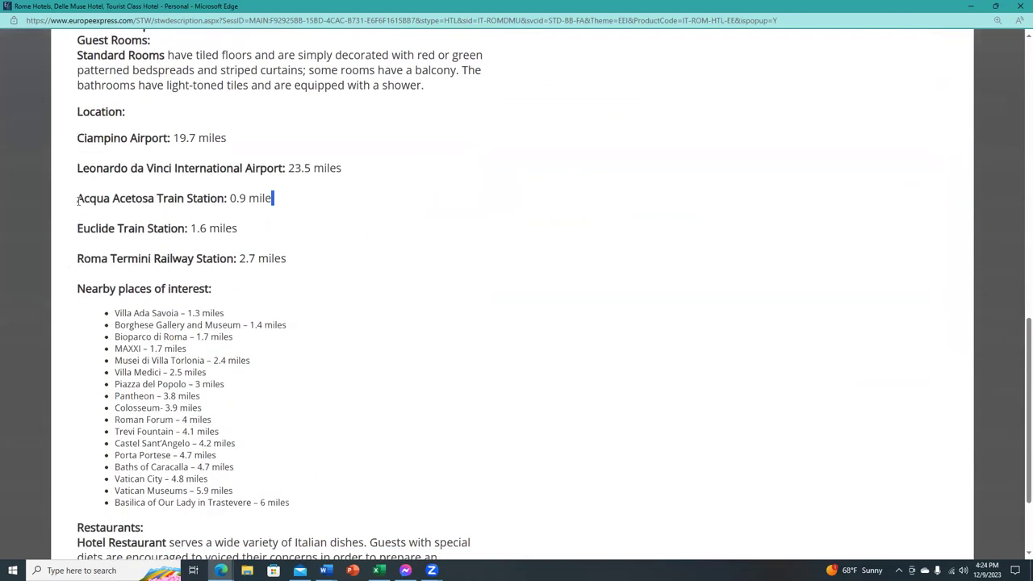
# Highlight the Acqua Acetosa and Roma Termini station distances, check the nearby places of interest, and close the hotel details window.
pyautogui.moveTo(272, 198); pyautogui.dragTo(81, 203)
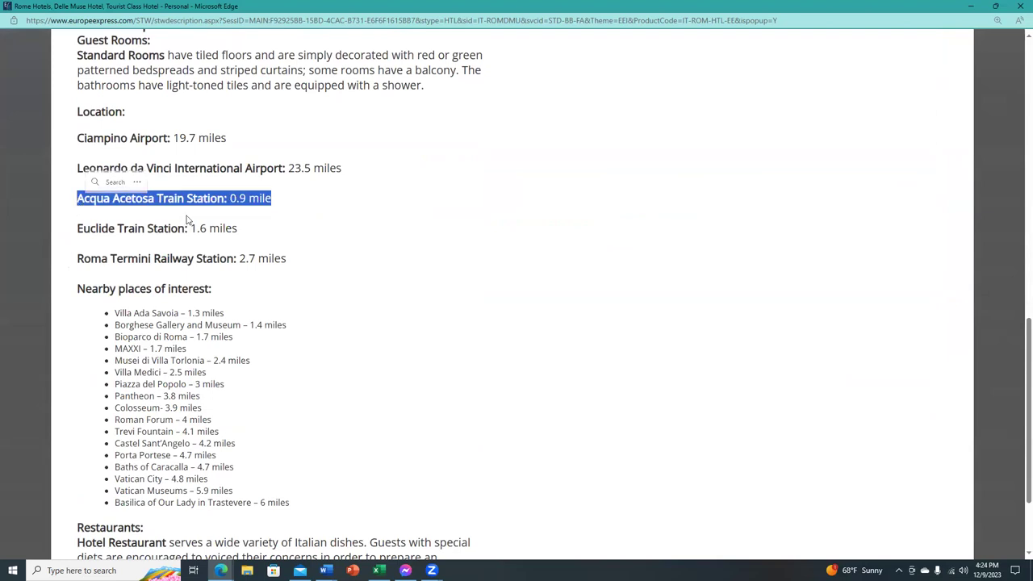
pyautogui.moveTo(78, 262); pyautogui.dragTo(282, 263)
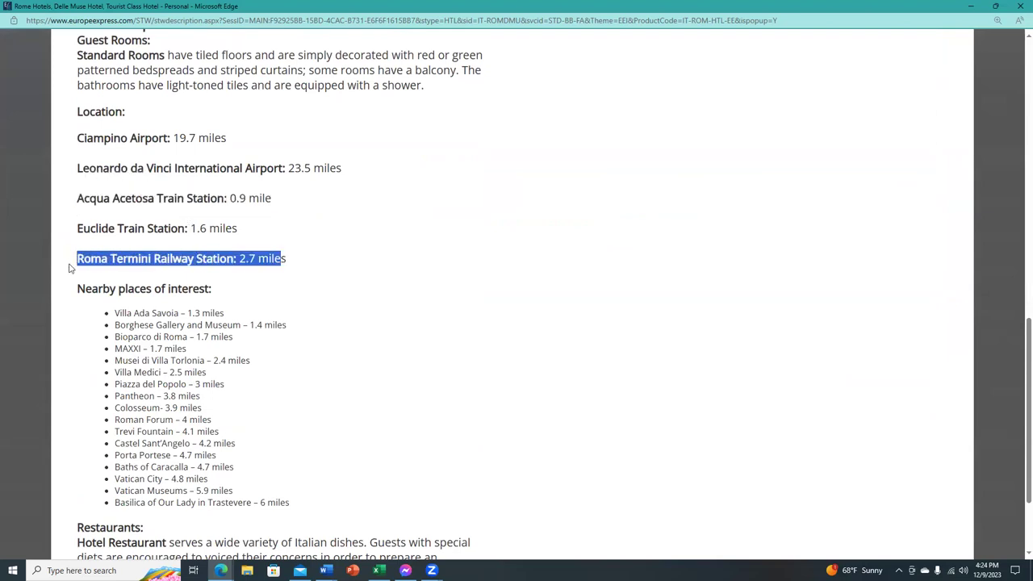
pyautogui.click(81, 254)
pyautogui.tripleClick(81, 255)
pyautogui.scroll(-1, 295, 288)
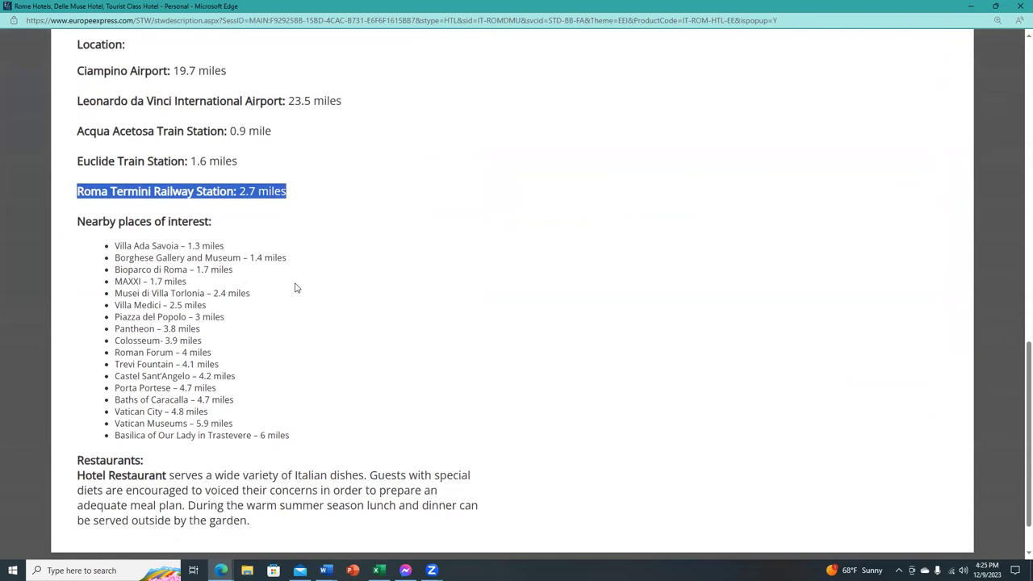
pyautogui.scroll(6, 446, 392)
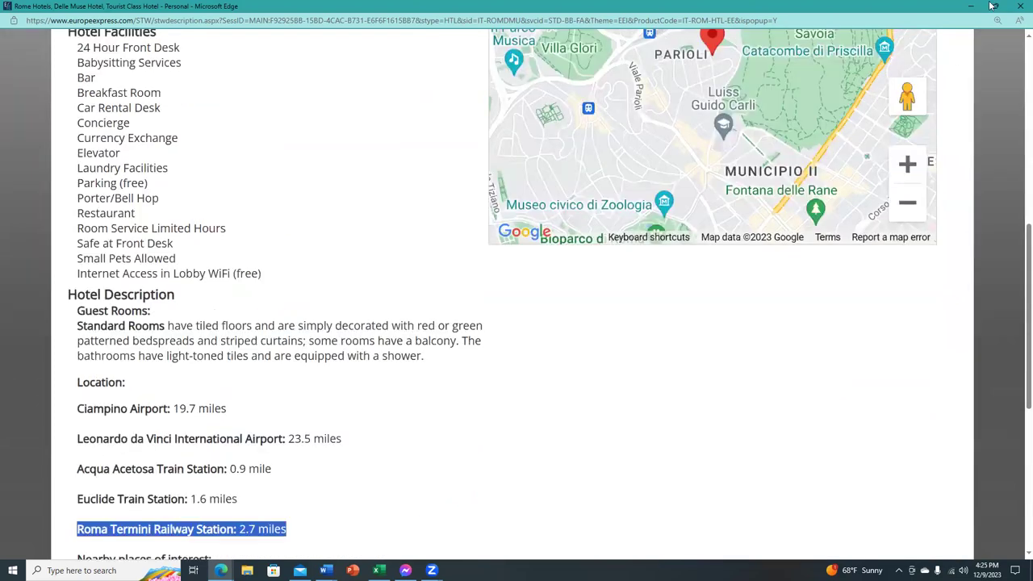
pyautogui.hotkey('ctrl', 'w')
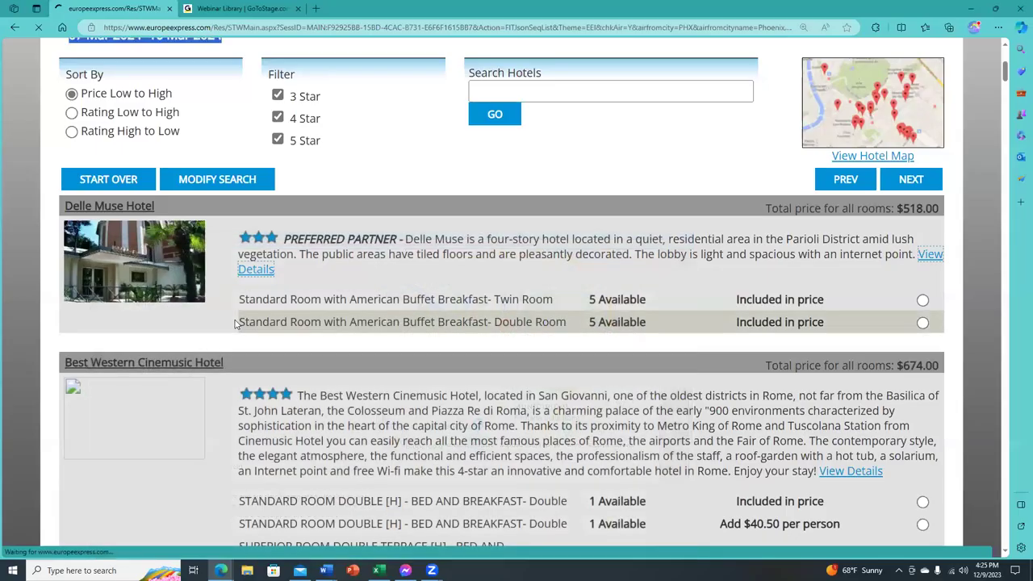
# Compare the room options and price supplements of the Delle Muse, Best Western Cinemusic and Isola Sacra Rome Airport hotels.
pyautogui.scroll(-3, 622, 200)
pyautogui.scroll(2, 622, 199)
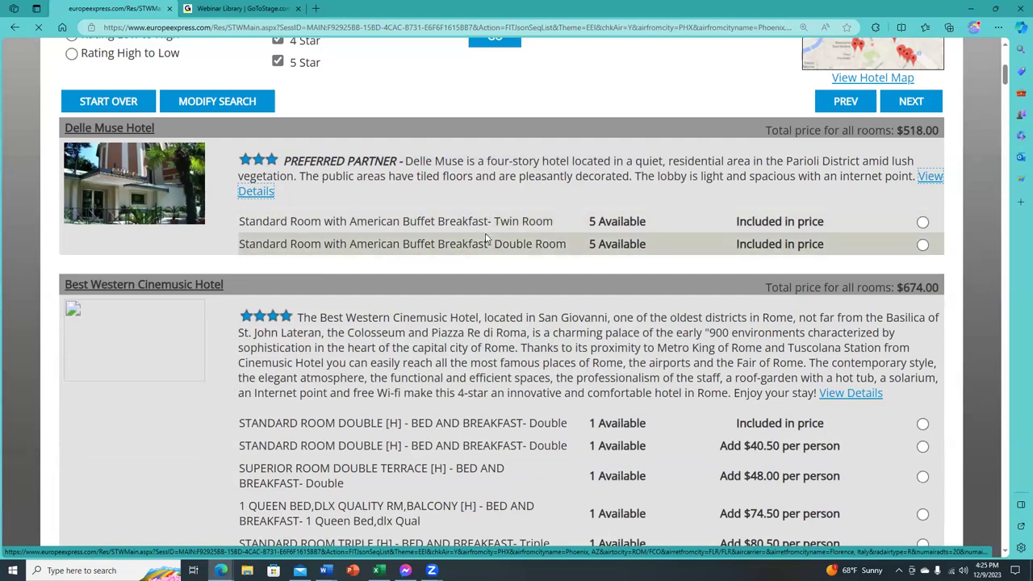
pyautogui.scroll(-3, 516, 329)
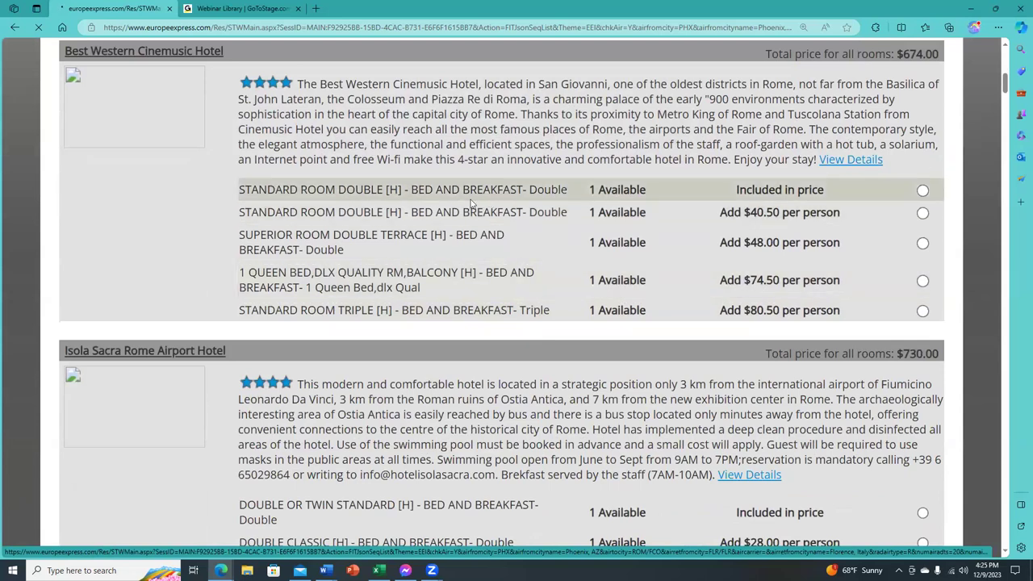
pyautogui.rightClick(71, 78)
pyautogui.click(104, 90)
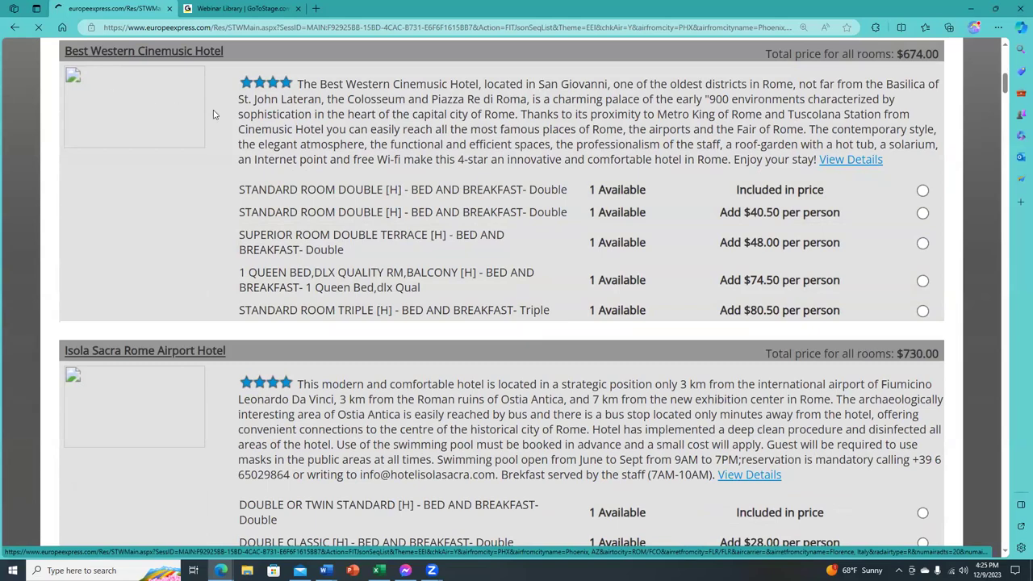
pyautogui.scroll(-3, 426, 161)
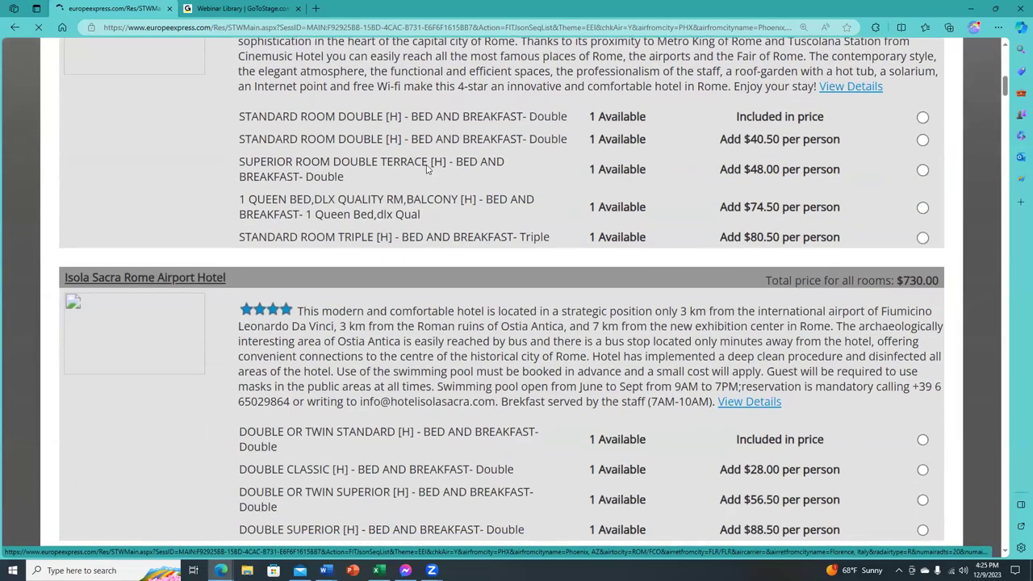
pyautogui.scroll(3, 426, 165)
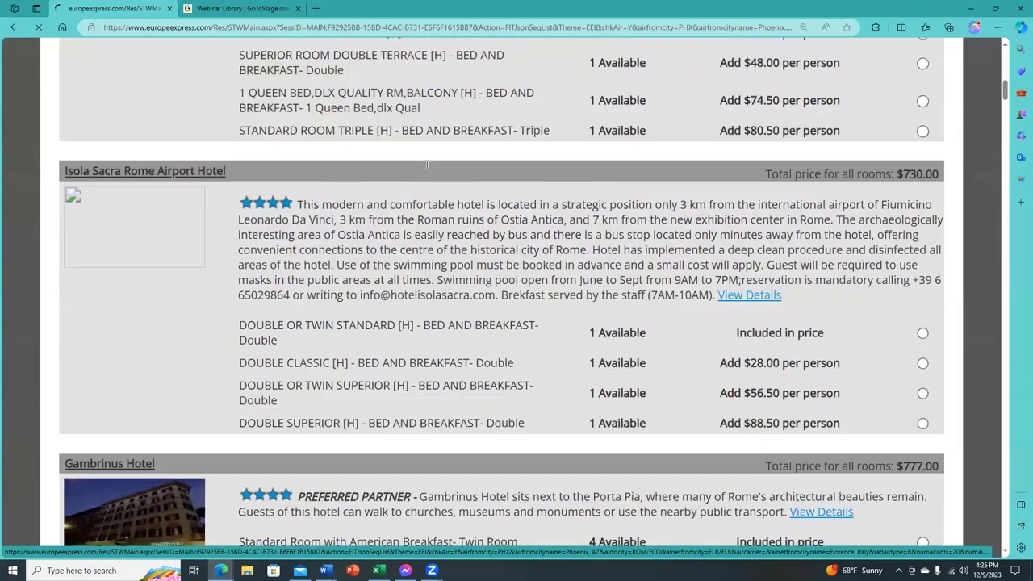
# Browse past the Gambrinus Hotel and open the Savoy Hotel Rome details in a maximized window.
pyautogui.scroll(-3, 427, 170)
pyautogui.scroll(-2, 427, 172)
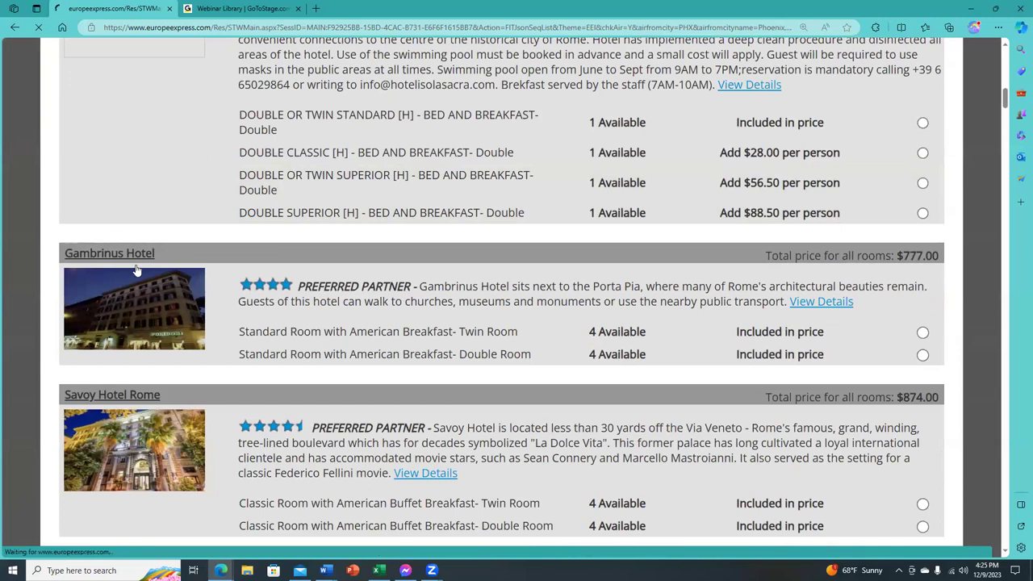
pyautogui.scroll(-1, 175, 362)
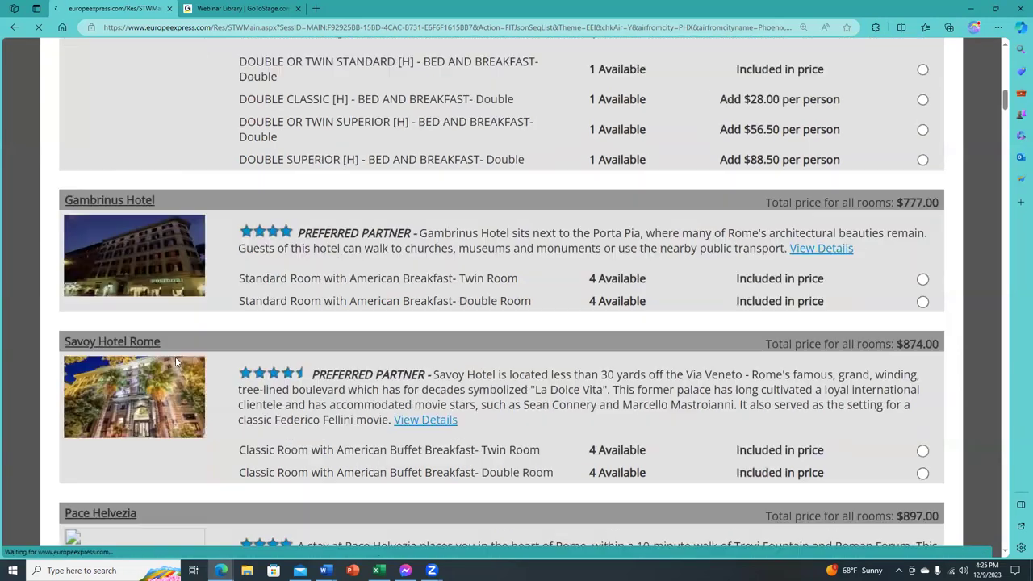
pyautogui.scroll(-1, 176, 361)
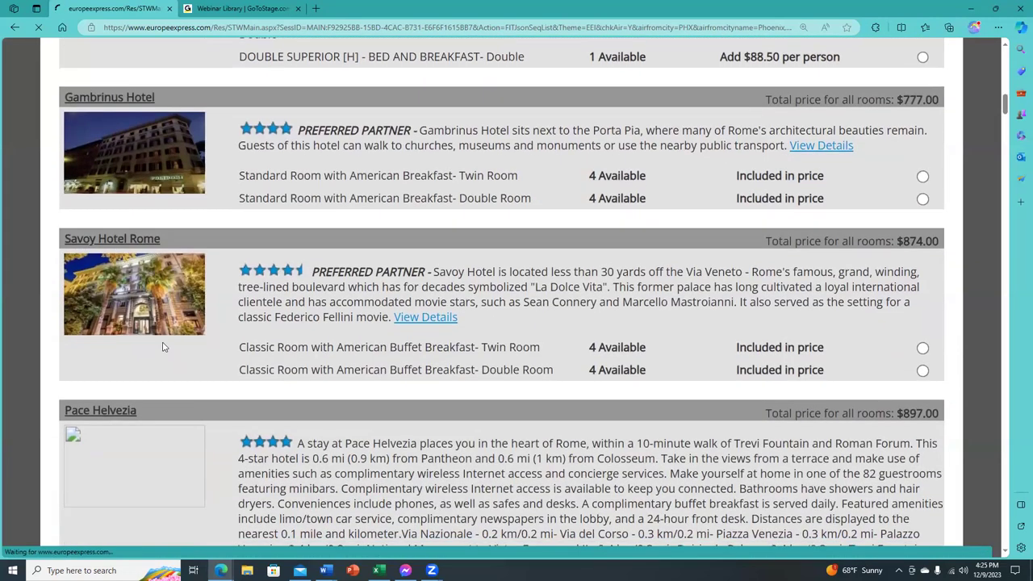
pyautogui.click(141, 244)
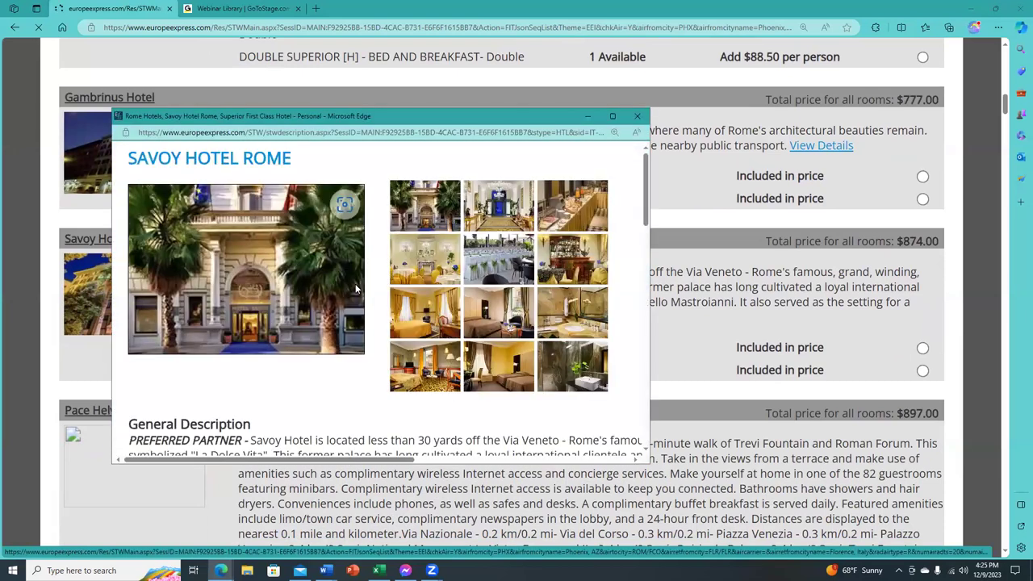
pyautogui.scroll(-1, 359, 284)
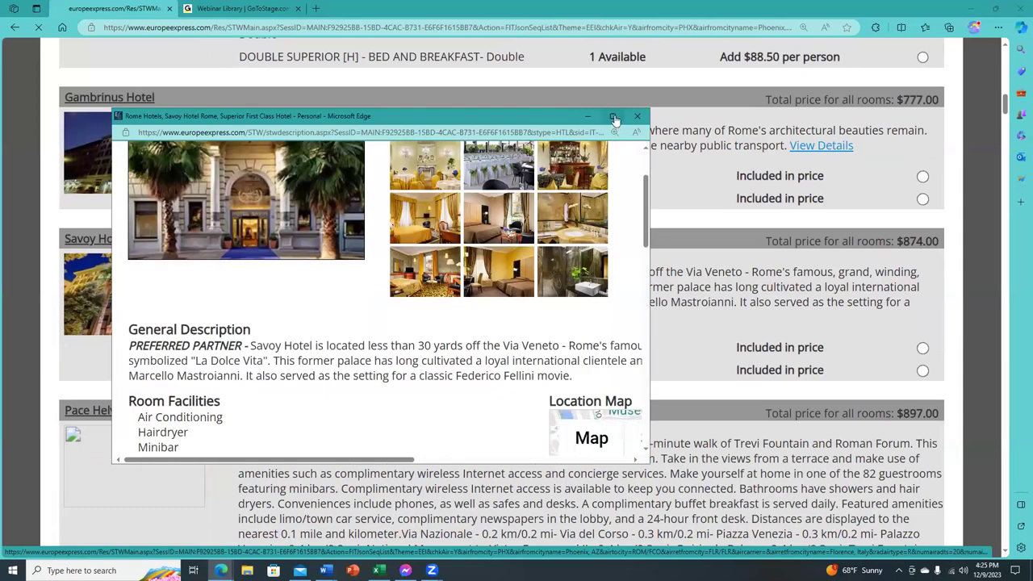
pyautogui.click(612, 117)
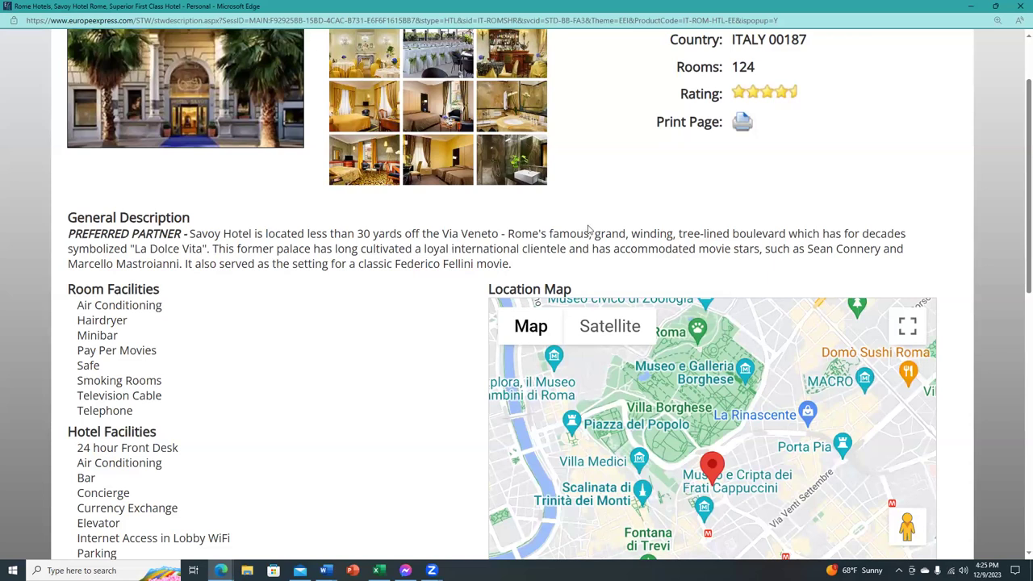
# Review the Savoy Hotel Rome's location map, facilities, room descriptions and nearby distances, and close the details window.
pyautogui.scroll(-1, 695, 376)
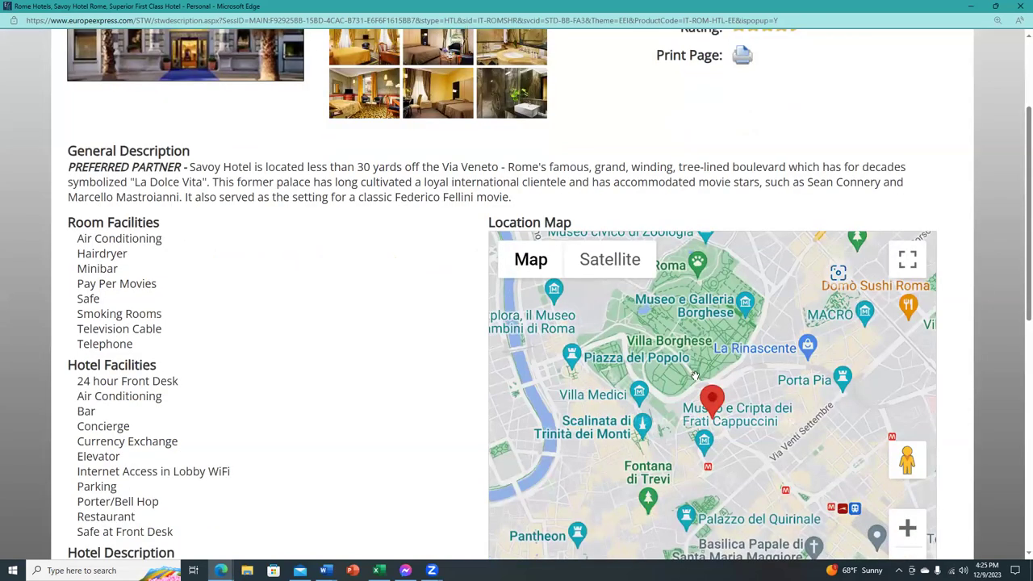
pyautogui.scroll(-1, 695, 375)
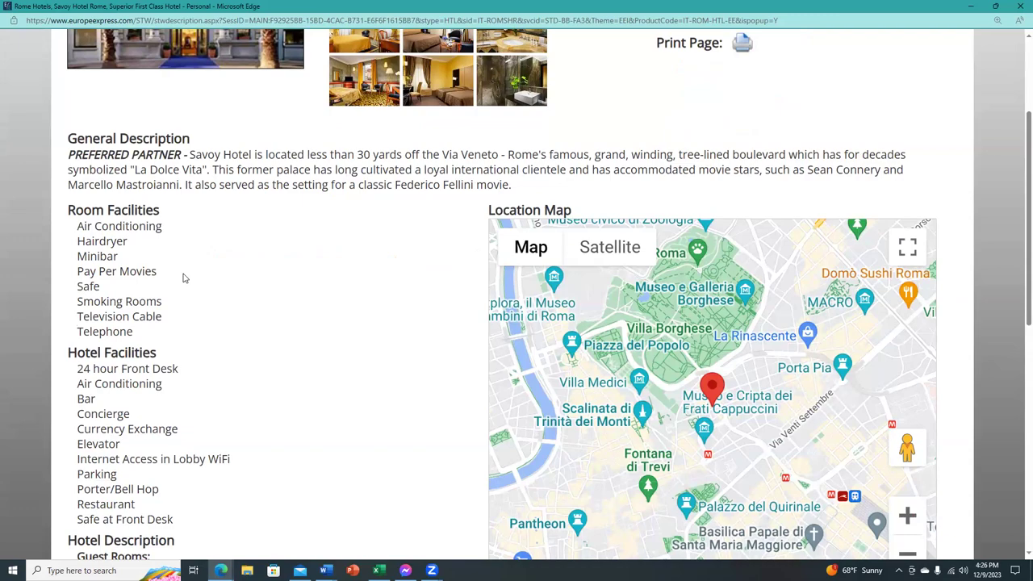
pyautogui.scroll(-5, 183, 277)
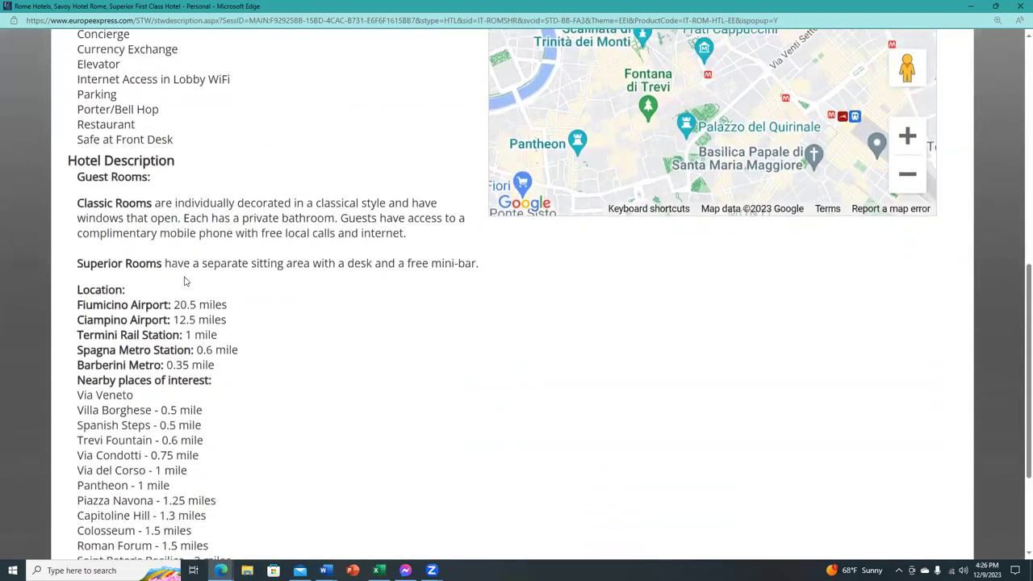
pyautogui.scroll(5, 254, 279)
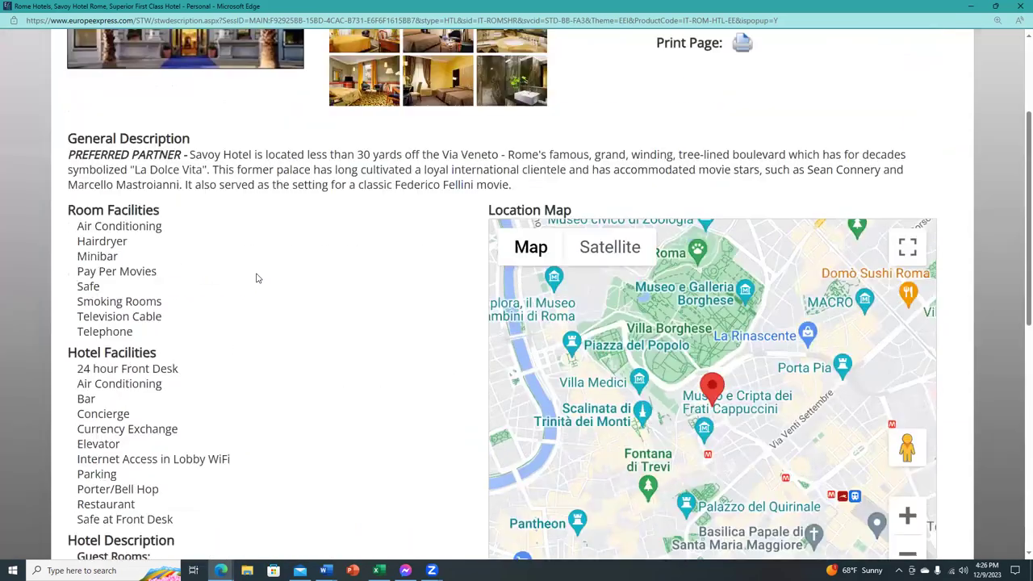
pyautogui.scroll(2, 257, 278)
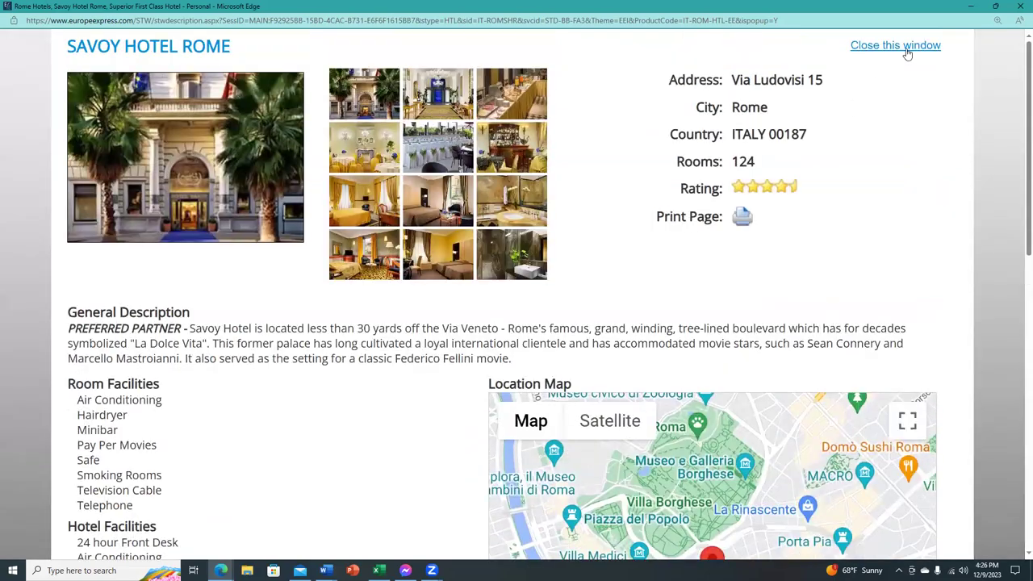
pyautogui.click(908, 49)
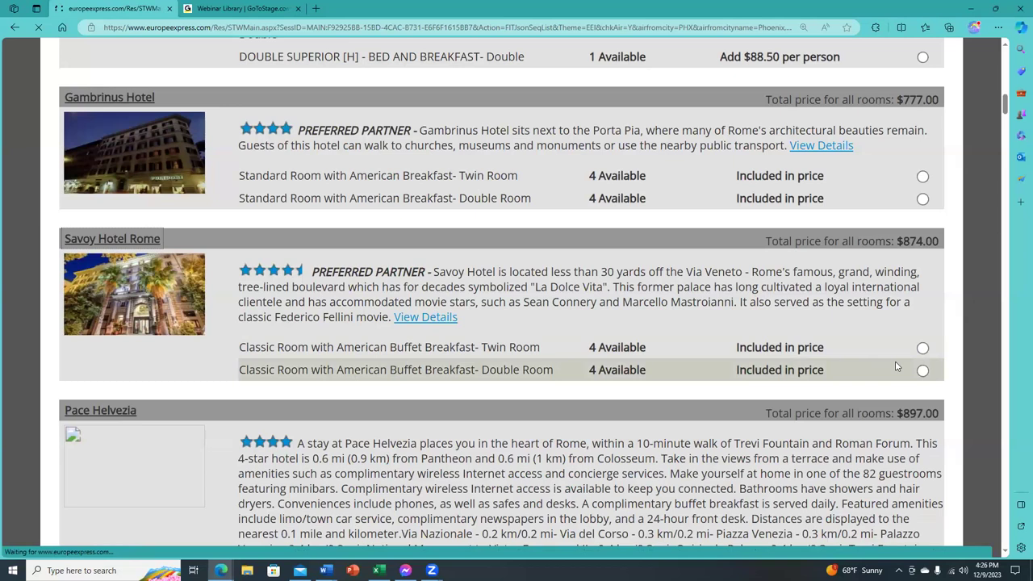
# Select the Savoy Hotel Rome's Classic Room with American Buffet Breakfast as a Double Room.
pyautogui.click(922, 371)
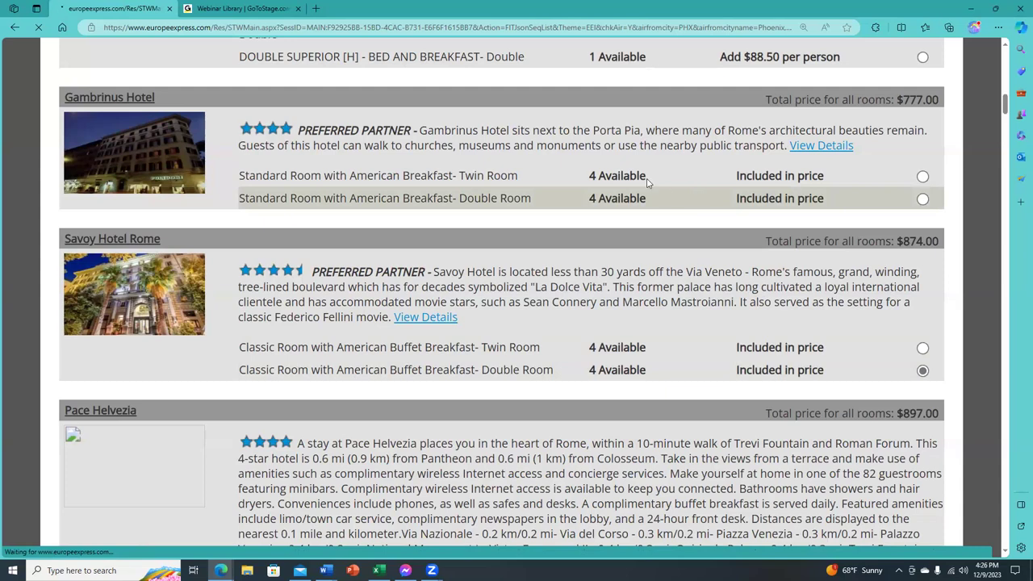
pyautogui.scroll(10, 698, 195)
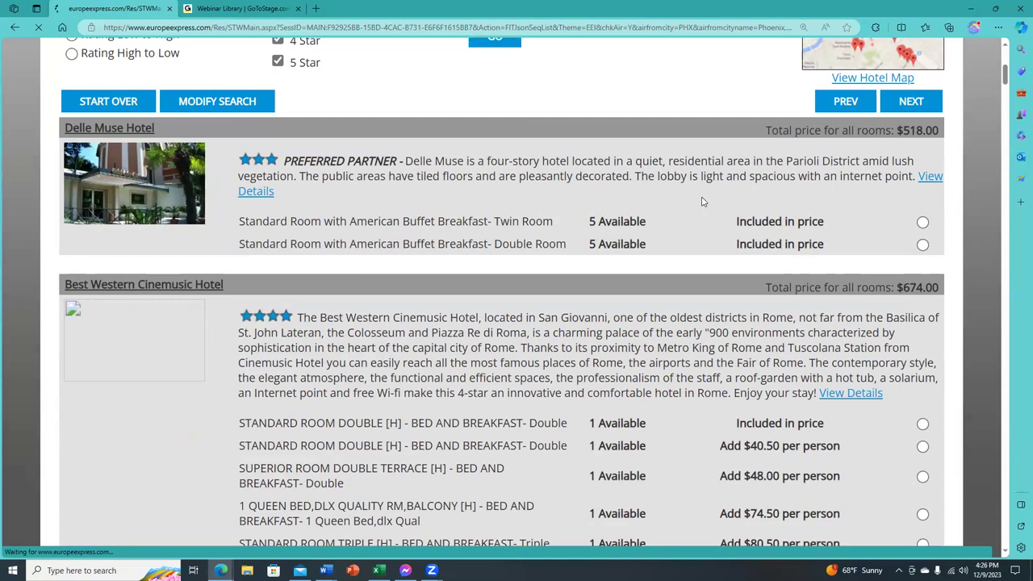
pyautogui.scroll(1, 863, 193)
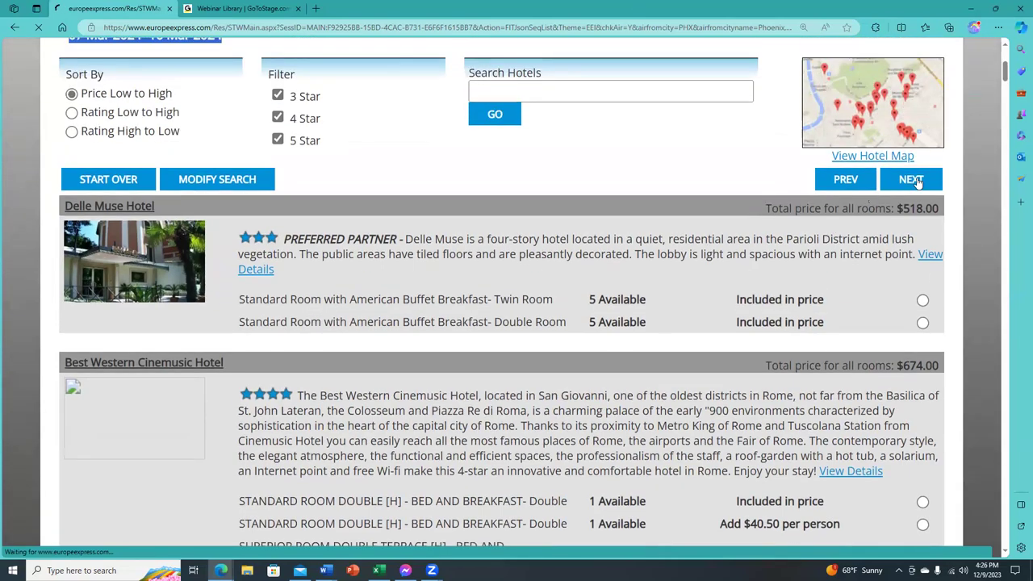
# Compare the room types, availability and price supplements of the Rome hotels through to the end of the list.
pyautogui.scroll(-3, 426, 345)
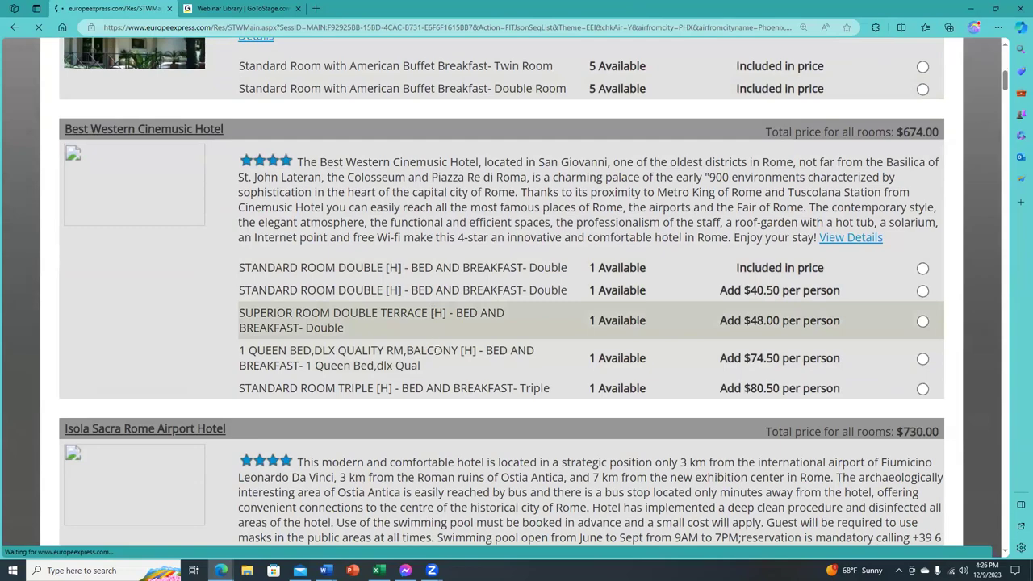
pyautogui.scroll(-4, 435, 325)
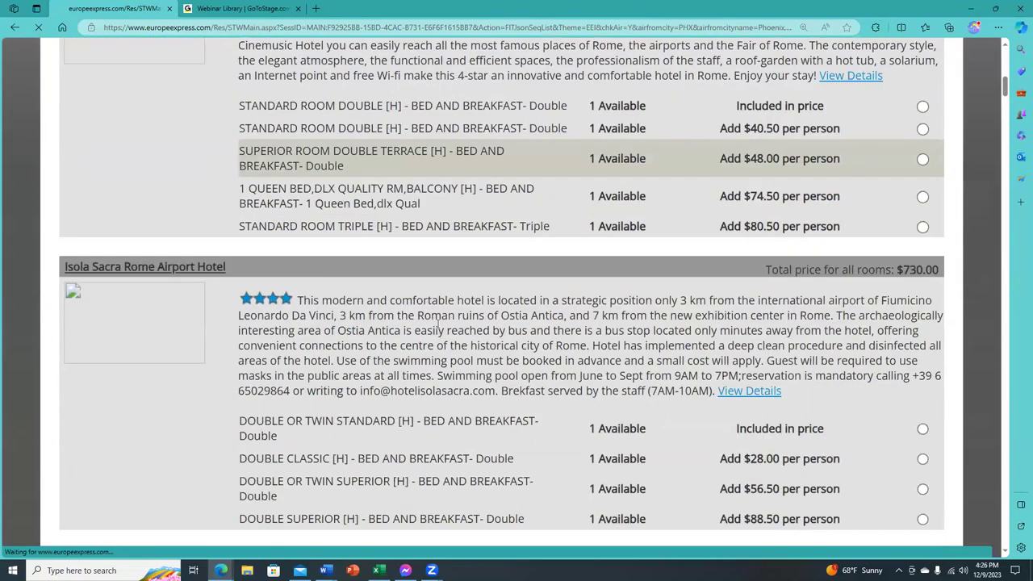
pyautogui.scroll(-2, 438, 324)
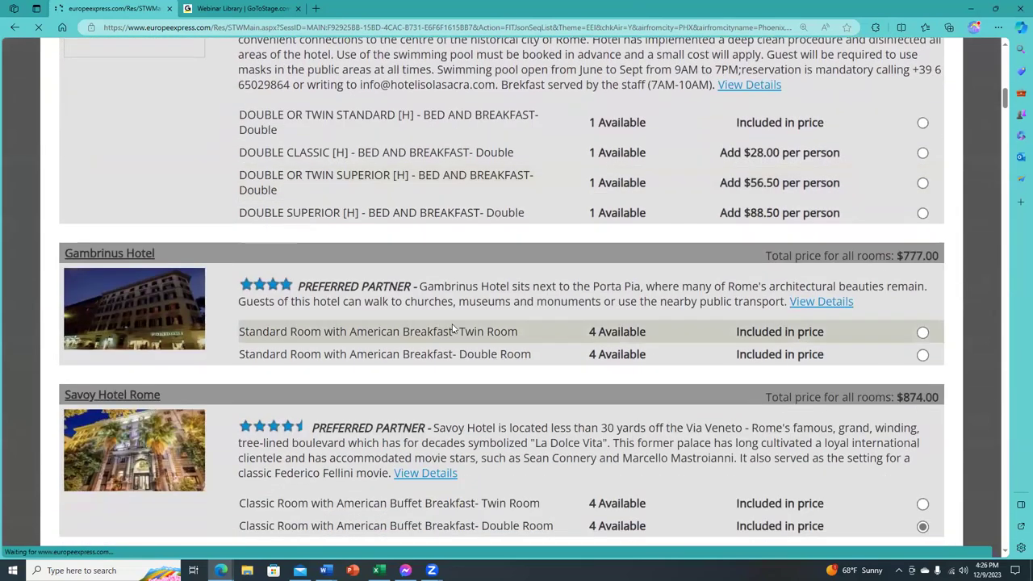
pyautogui.scroll(-2, 452, 326)
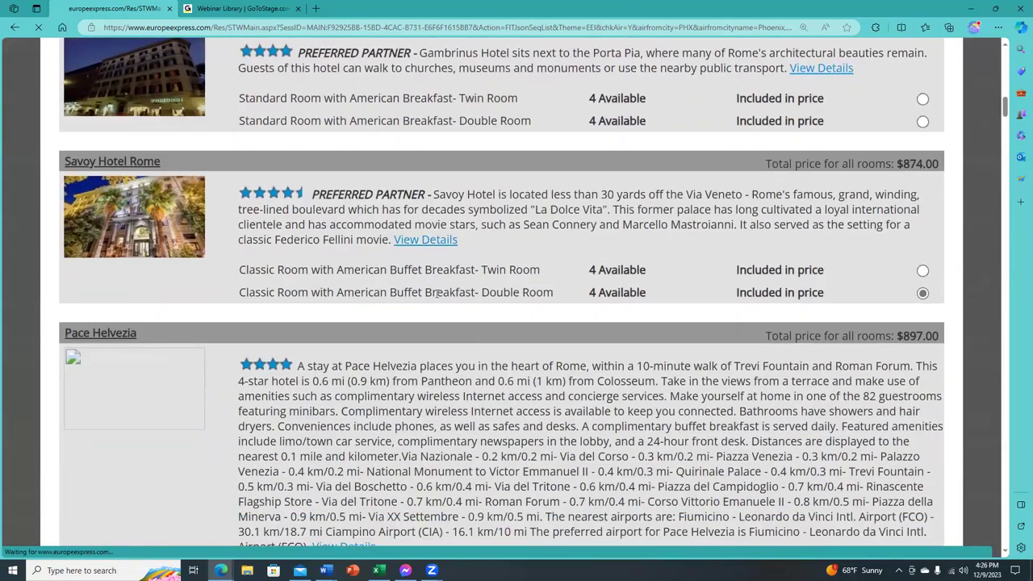
pyautogui.scroll(-3, 504, 306)
pyautogui.scroll(-3, 504, 306)
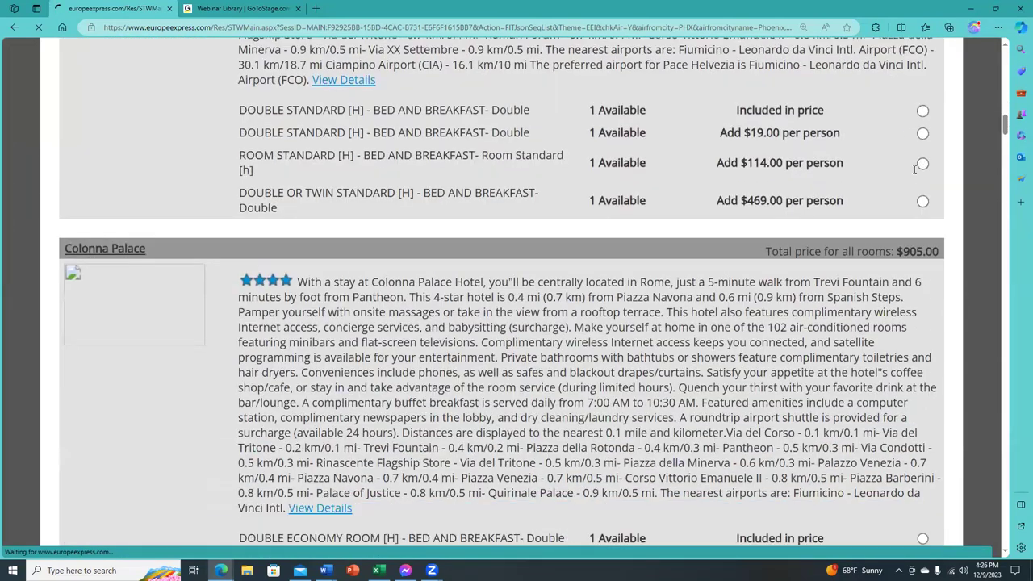
pyautogui.scroll(-1, 911, 166)
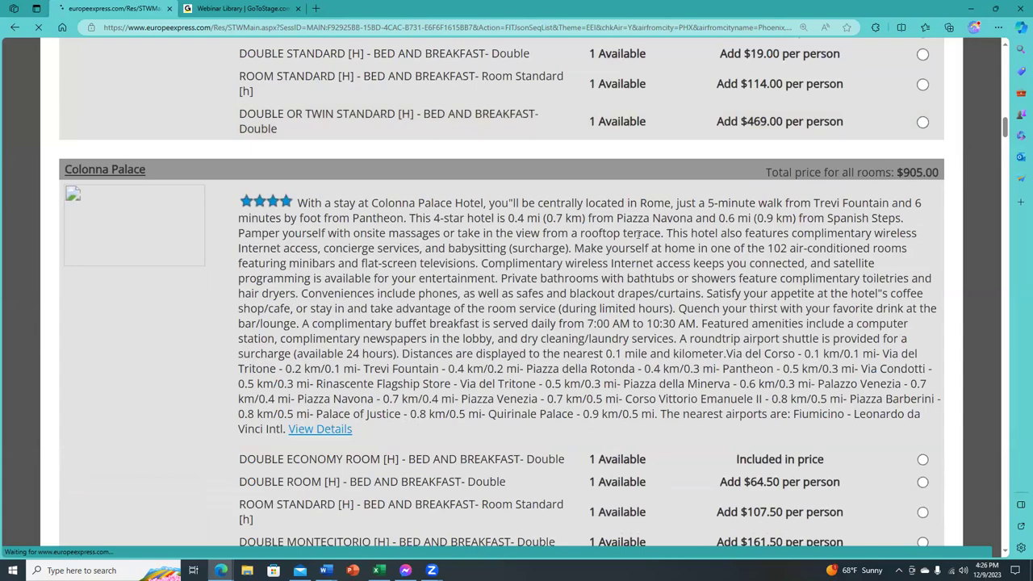
pyautogui.scroll(-1, 638, 234)
pyautogui.scroll(-2, 637, 236)
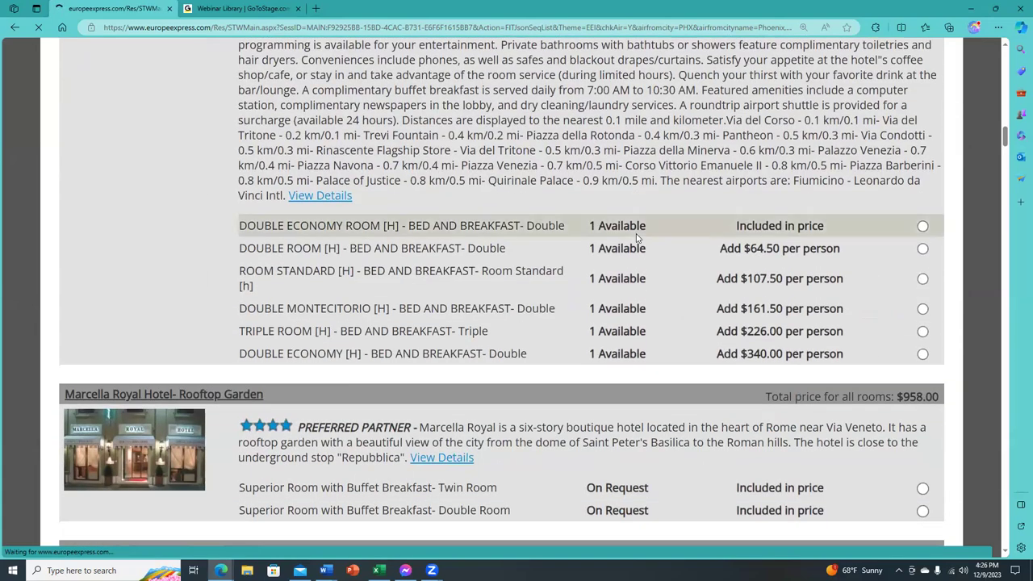
pyautogui.scroll(-1, 637, 236)
pyautogui.scroll(-8, 633, 230)
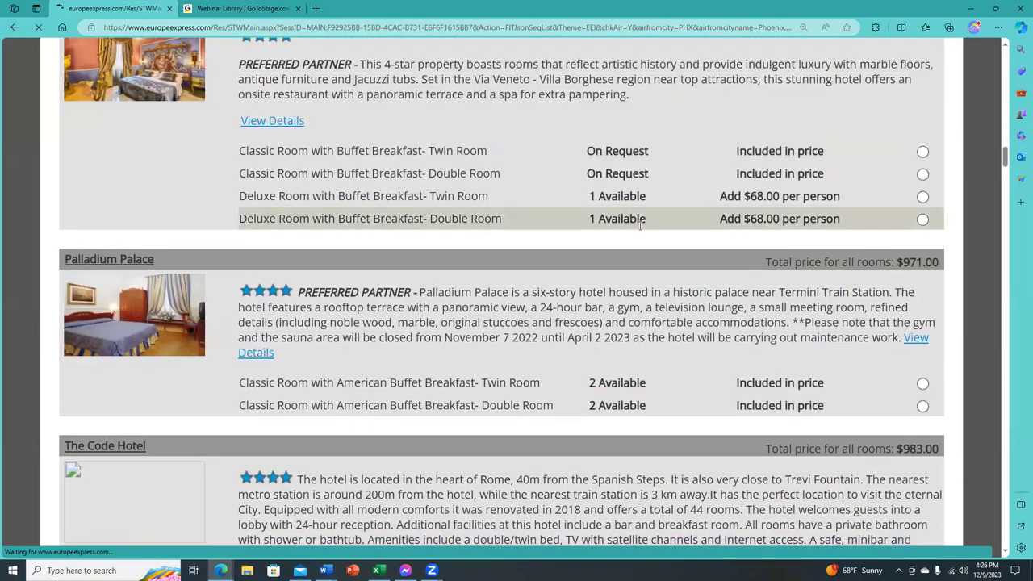
pyautogui.scroll(-6, 634, 230)
pyautogui.scroll(-20, 633, 225)
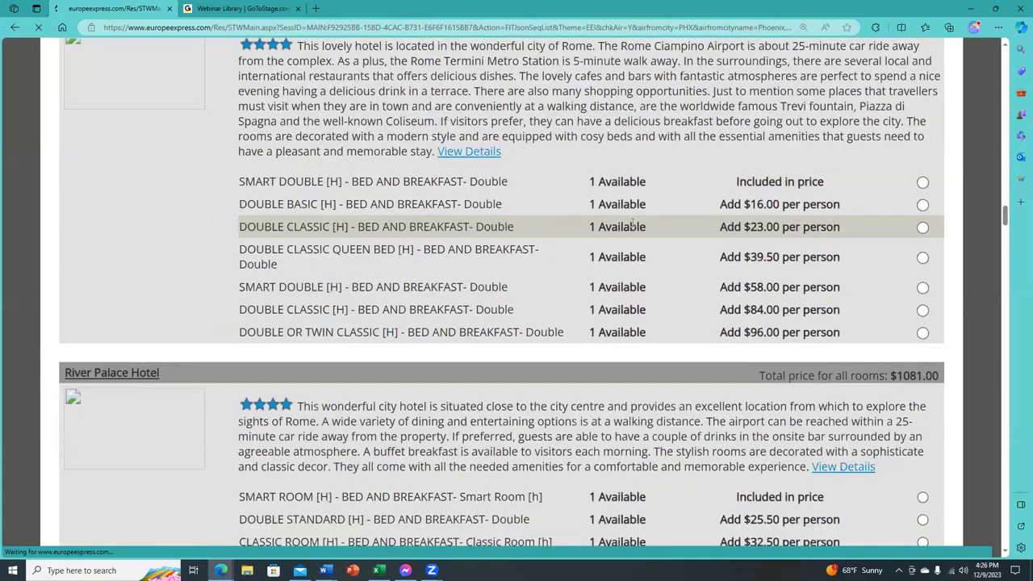
pyautogui.scroll(-20, 625, 211)
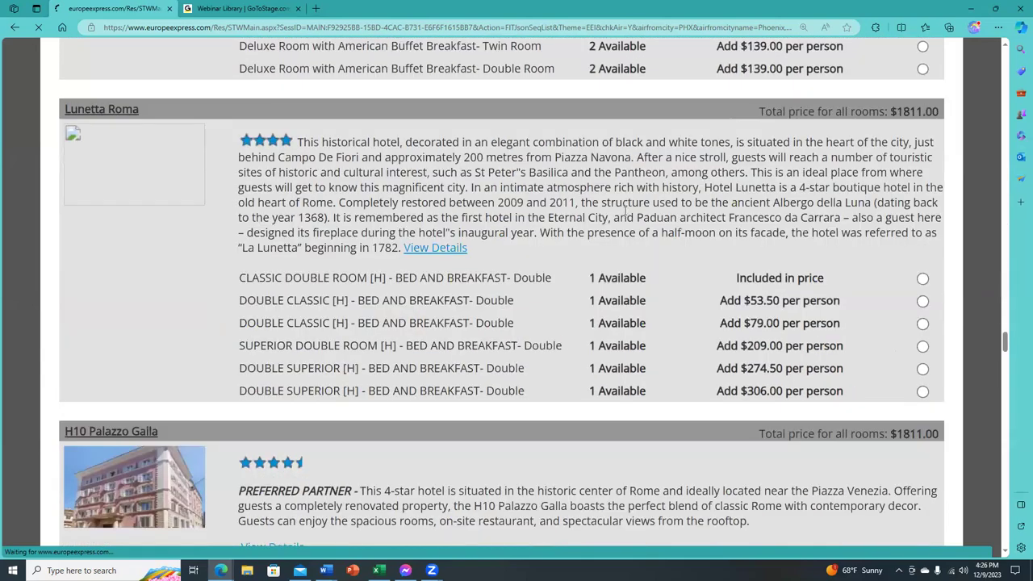
pyautogui.scroll(-20, 625, 212)
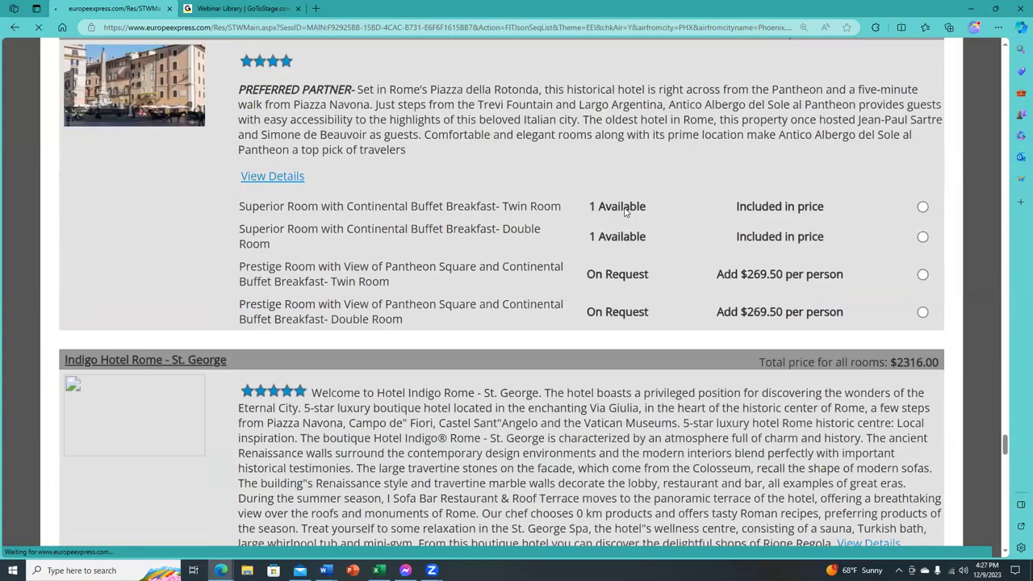
pyautogui.scroll(-5, 625, 211)
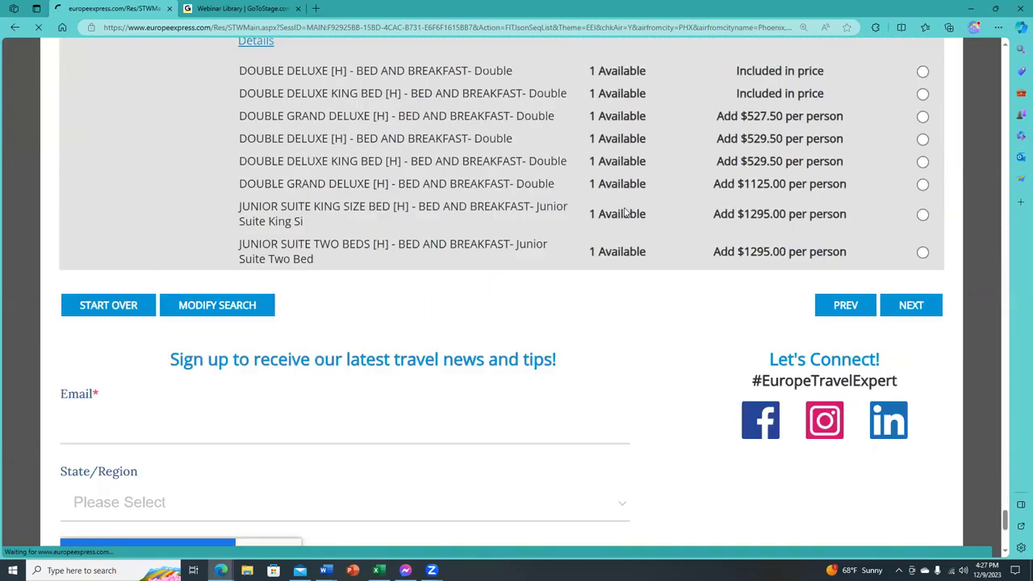
# Open and close the Hassler hotel details, and highlight its total price for all rooms.
pyautogui.scroll(3, 622, 211)
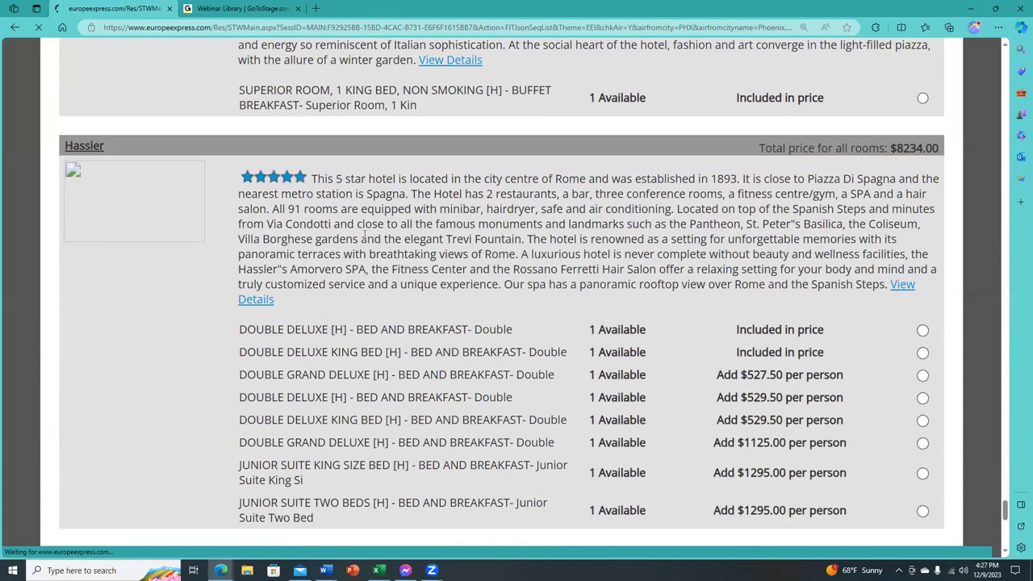
pyautogui.click(83, 148)
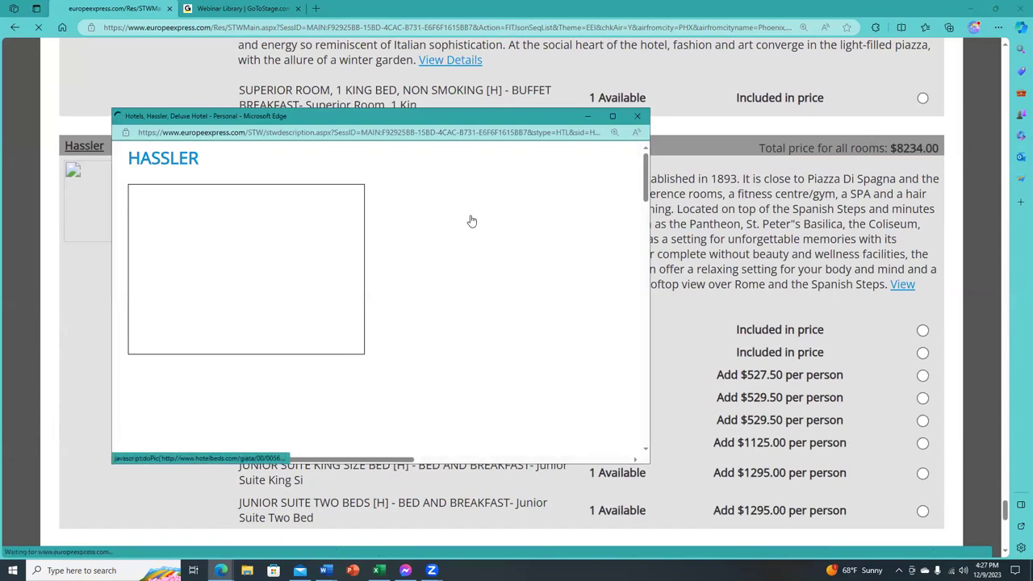
pyautogui.scroll(-2, 473, 221)
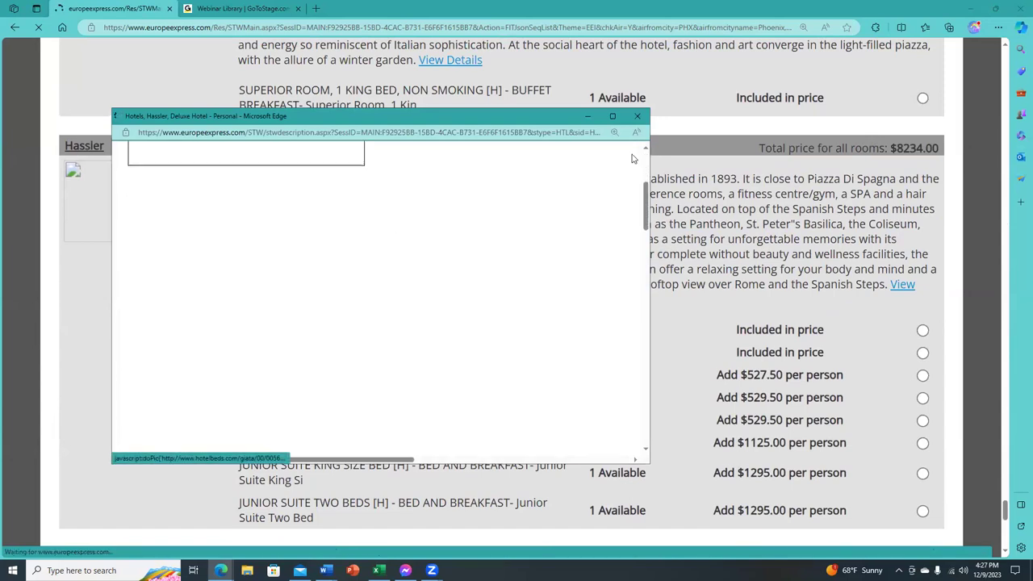
pyautogui.click(638, 116)
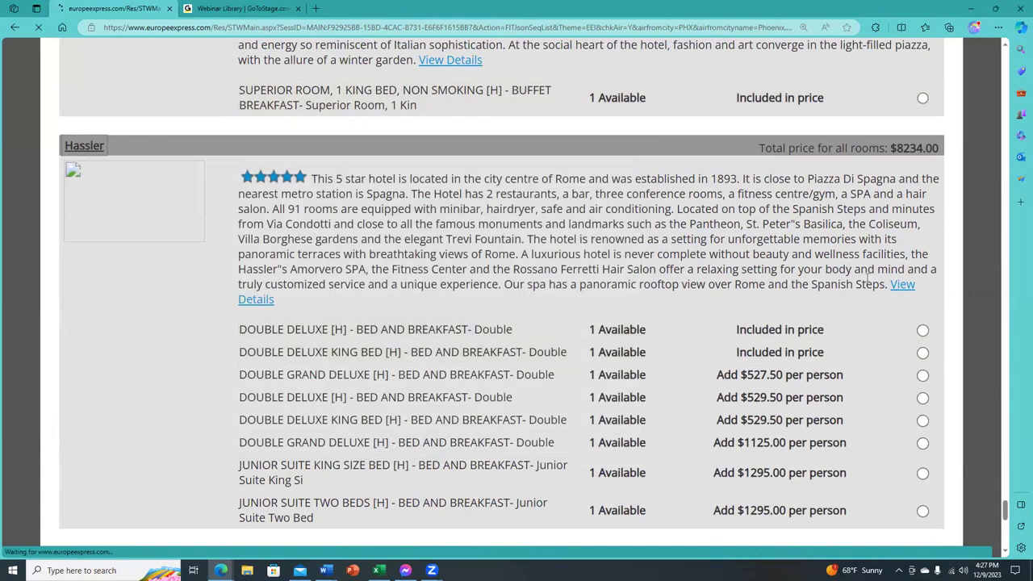
pyautogui.doubleClick(928, 147)
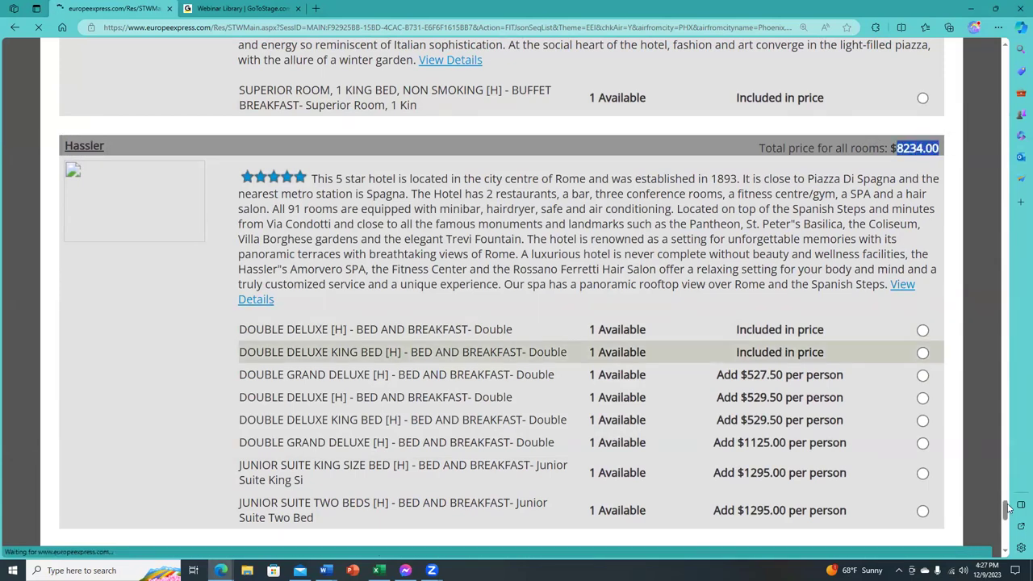
# Continue from the Rome hotels to the Venice rail options and highlight the trip's Rome, Venice and Florence destinations.
pyautogui.scroll(20, 988, 198)
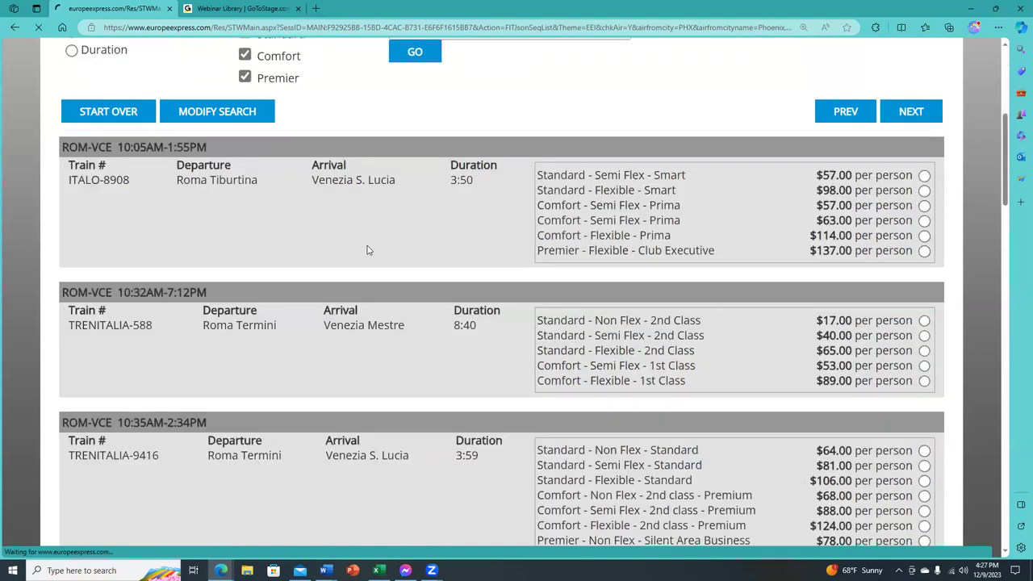
pyautogui.scroll(1, 71, 286)
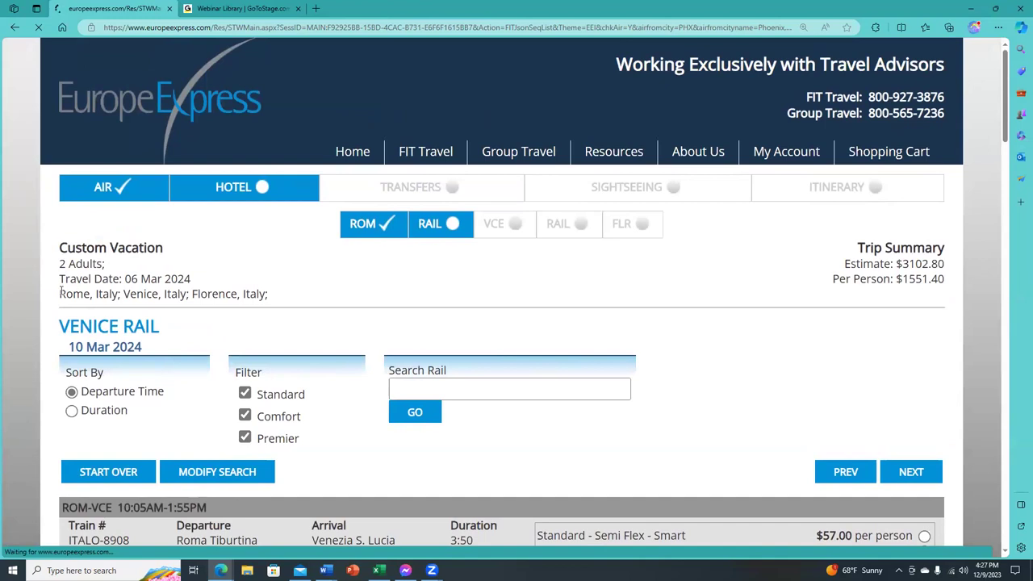
pyautogui.moveTo(60, 293); pyautogui.dragTo(236, 290)
pyautogui.moveTo(293, 293); pyautogui.dragTo(291, 293)
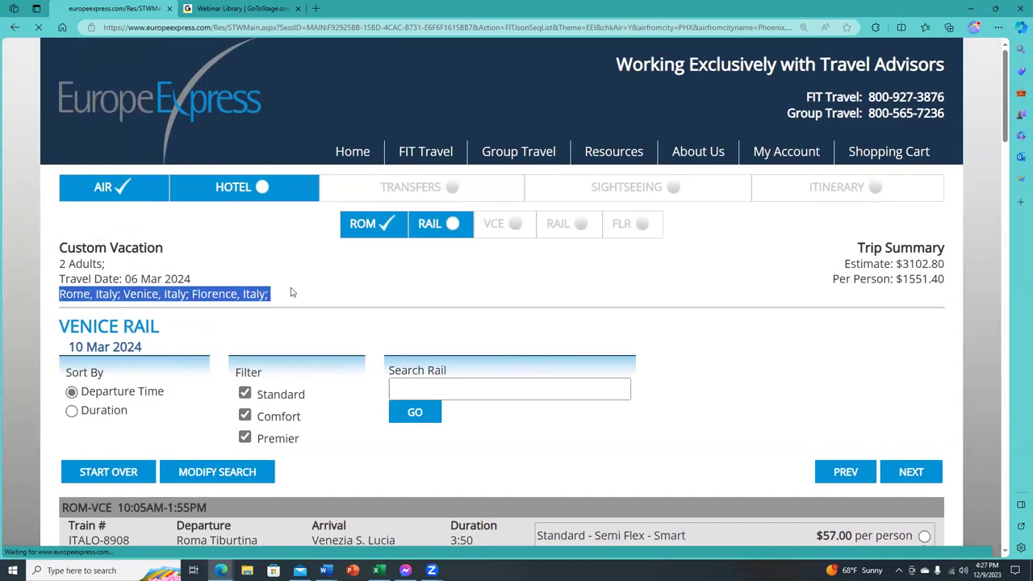
# Select the Premier - Flexible - Club Executive fare on the 10:55AM-2:55PM ITALO-8910 Rome to Venice train and highlight its arrival station.
pyautogui.click(302, 298)
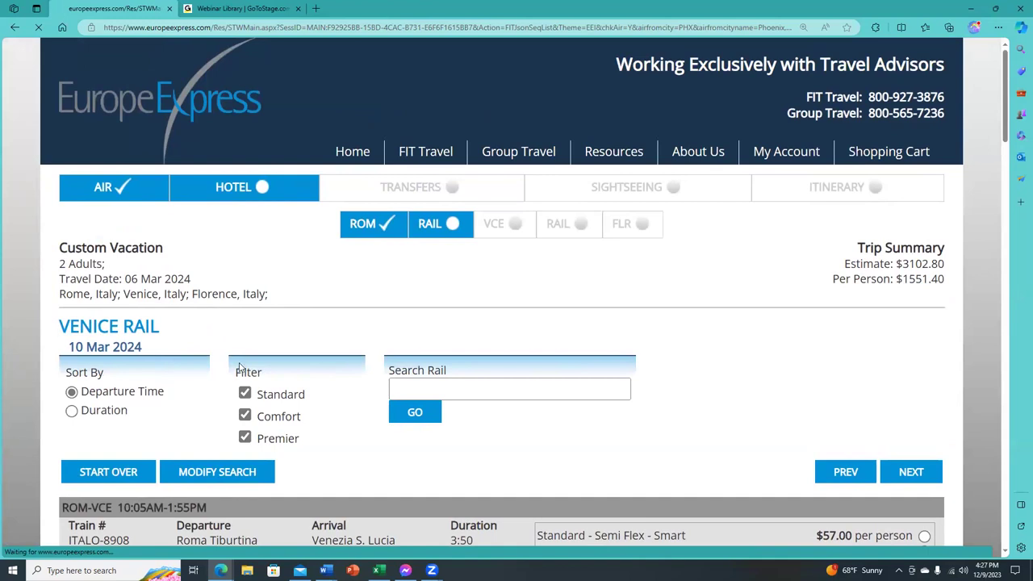
pyautogui.scroll(-2, 239, 367)
pyautogui.scroll(-2, 239, 367)
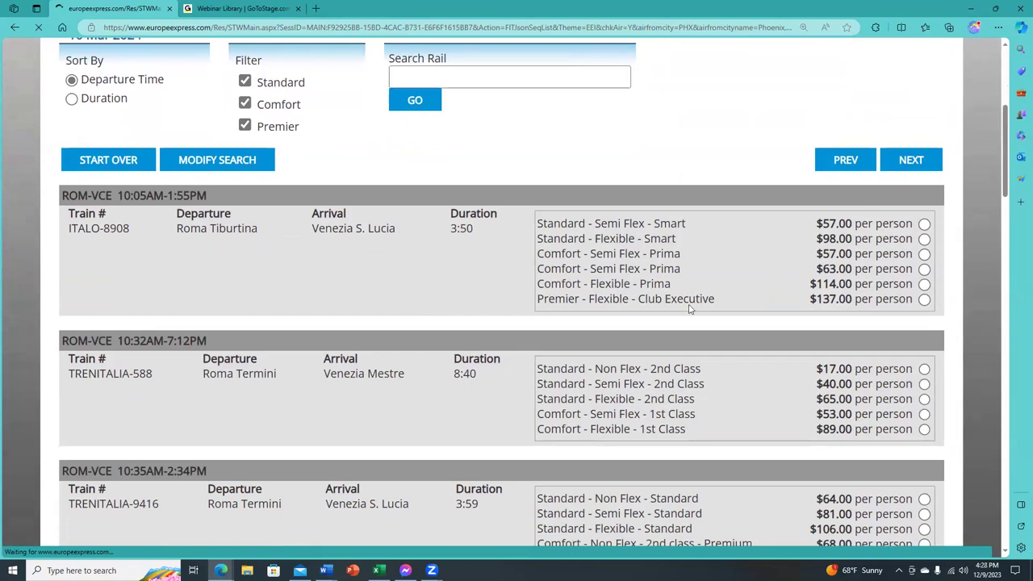
pyautogui.scroll(-1, 689, 309)
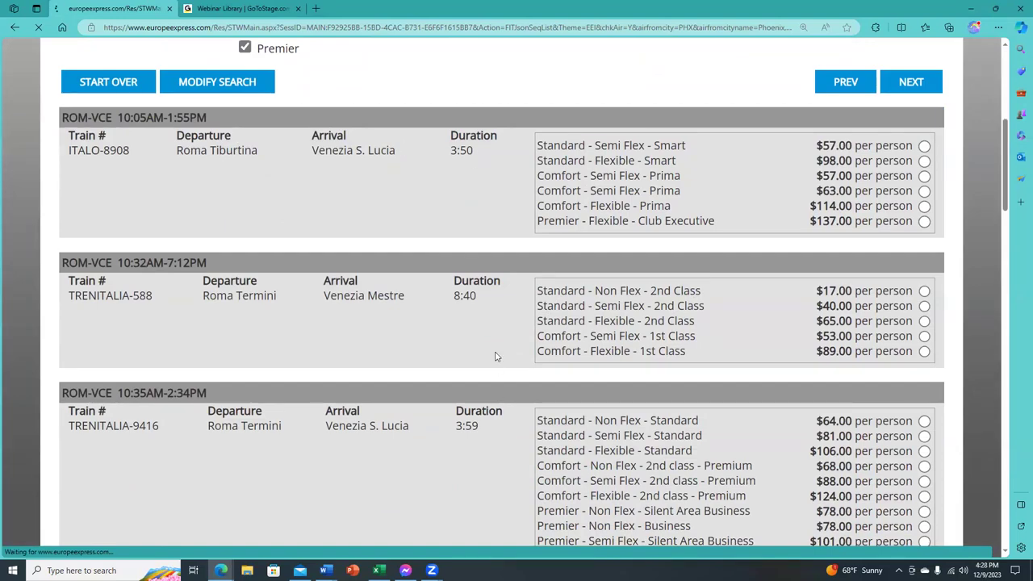
pyautogui.scroll(-5, 496, 355)
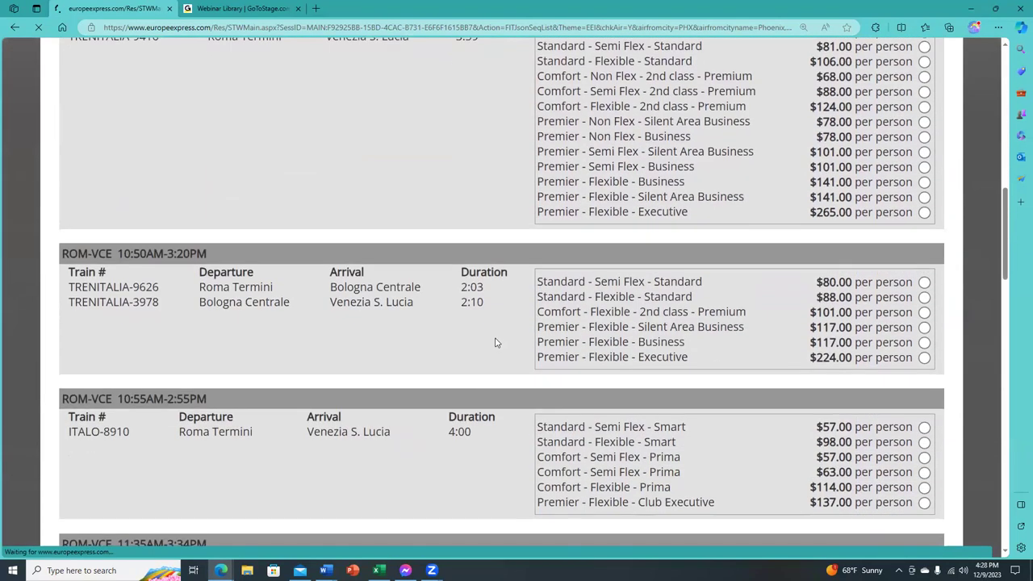
pyautogui.scroll(-2, 496, 343)
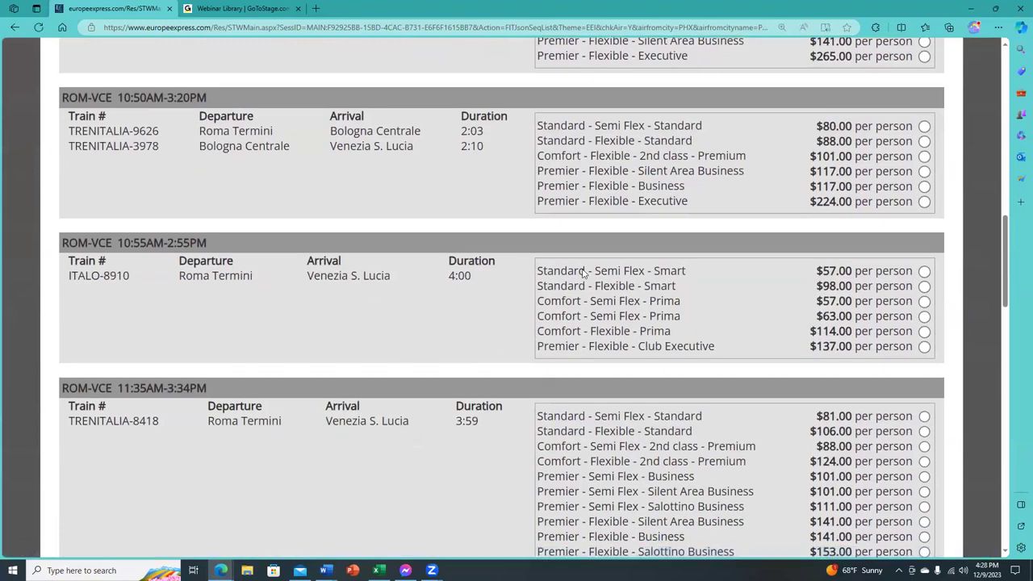
pyautogui.click(924, 346)
pyautogui.moveTo(391, 278); pyautogui.dragTo(308, 277)
# Highlight the Trip Summary estimate with the rail fare selected, and continue to the Venice hotel options.
pyautogui.scroll(10, 520, 315)
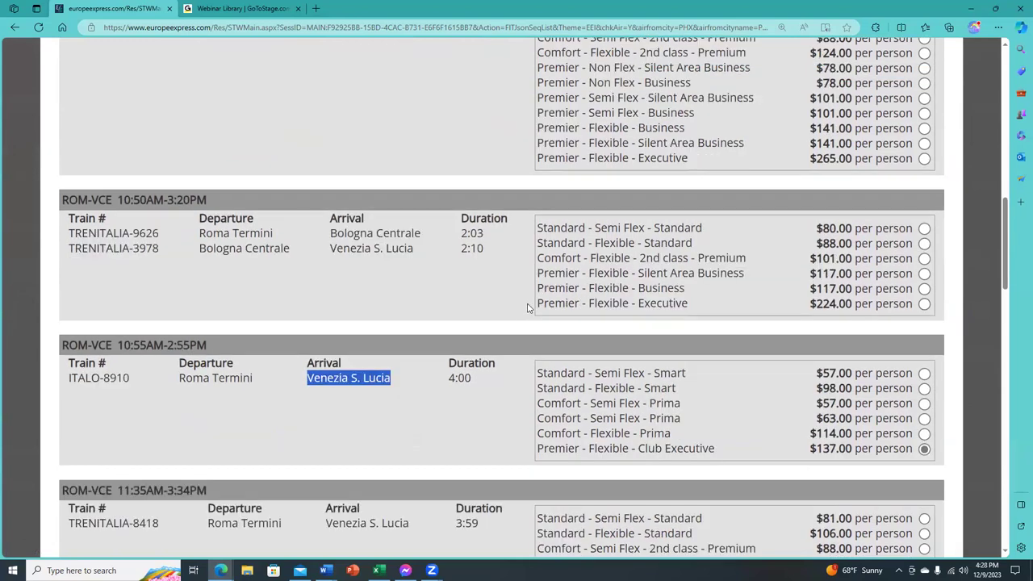
pyautogui.scroll(1, 841, 259)
pyautogui.scroll(-2, 871, 189)
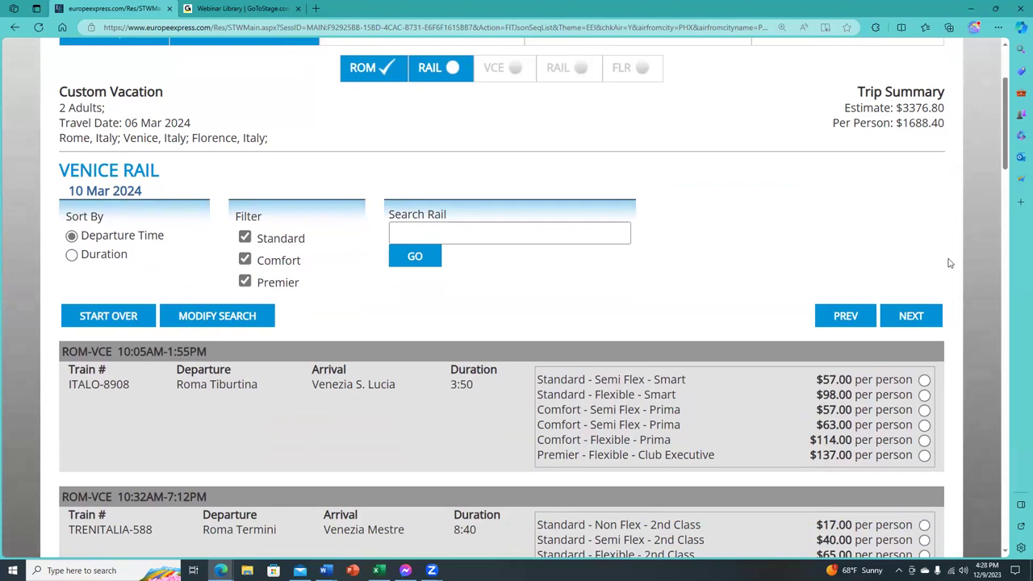
pyautogui.moveTo(861, 86); pyautogui.dragTo(961, 131)
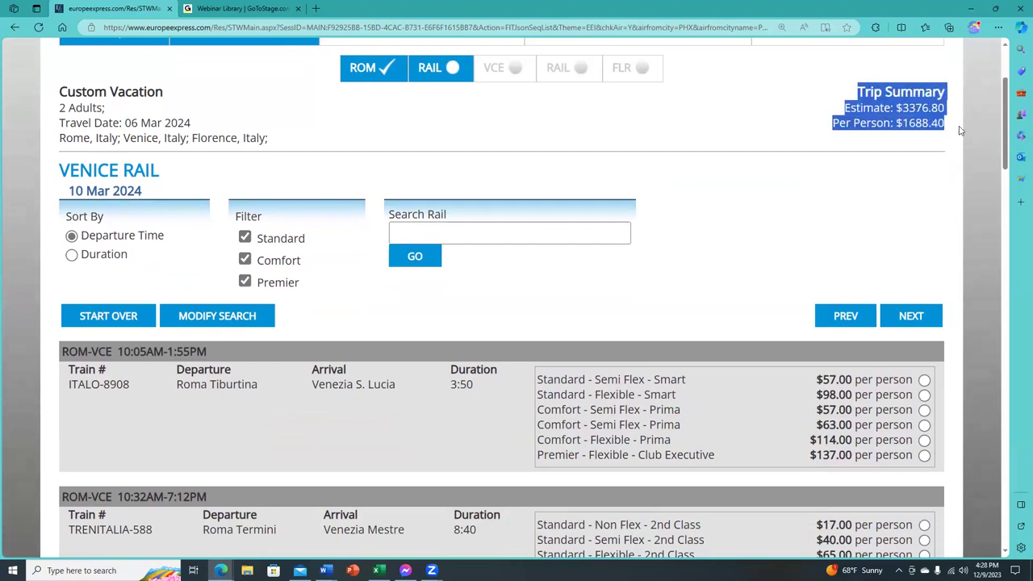
pyautogui.click(865, 216)
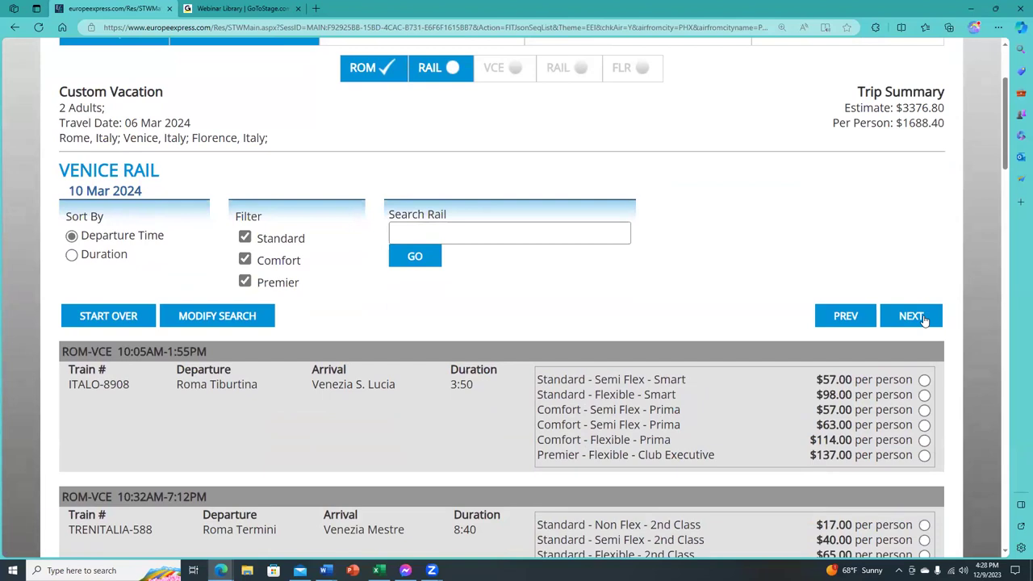
pyautogui.click(924, 320)
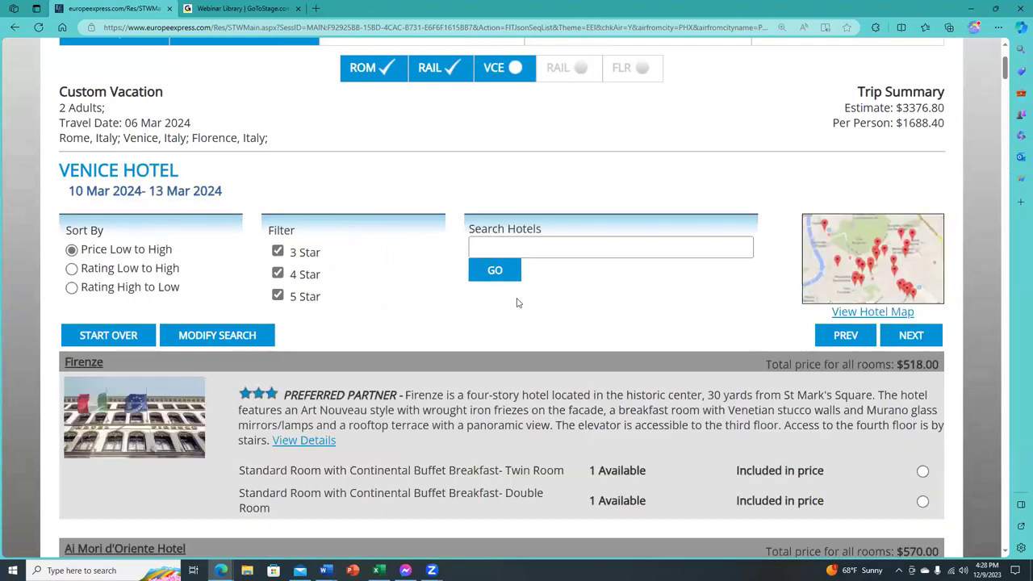
# Open the details of the Ai Mori d'Oriente Hotel in Venice and maximize the details window.
pyautogui.scroll(-2, 518, 303)
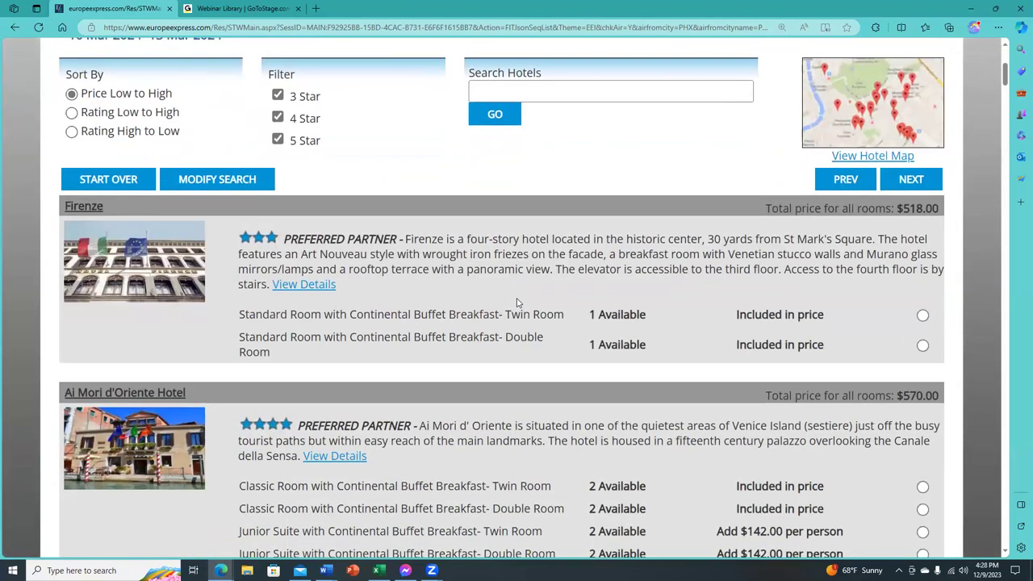
pyautogui.scroll(-2, 518, 303)
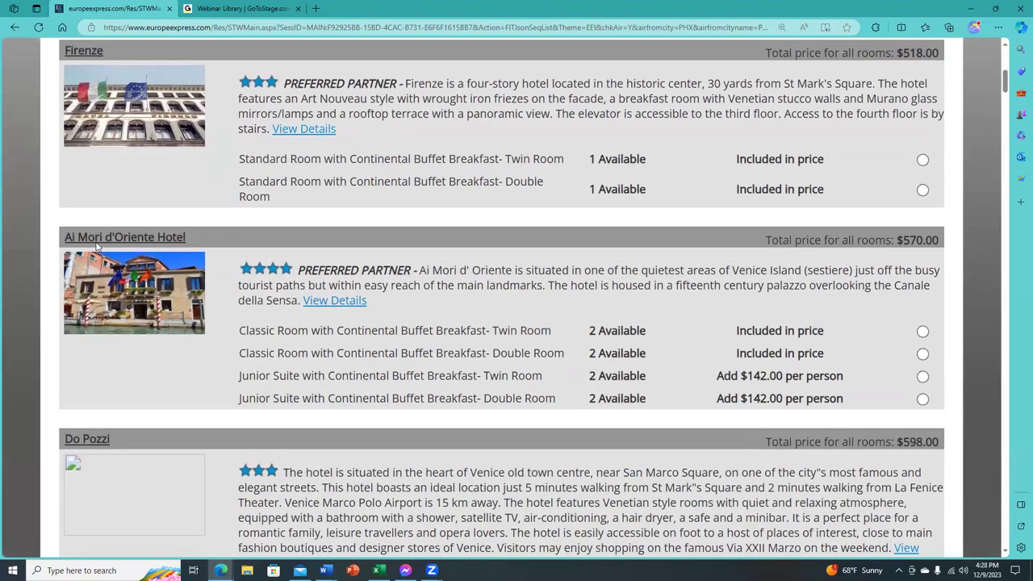
pyautogui.click(278, 258)
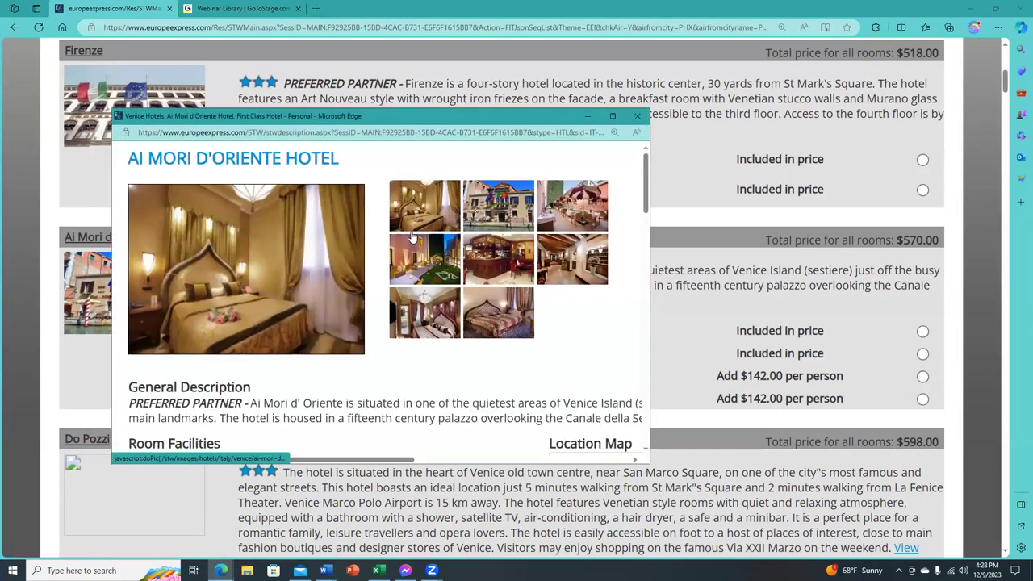
pyautogui.click(612, 116)
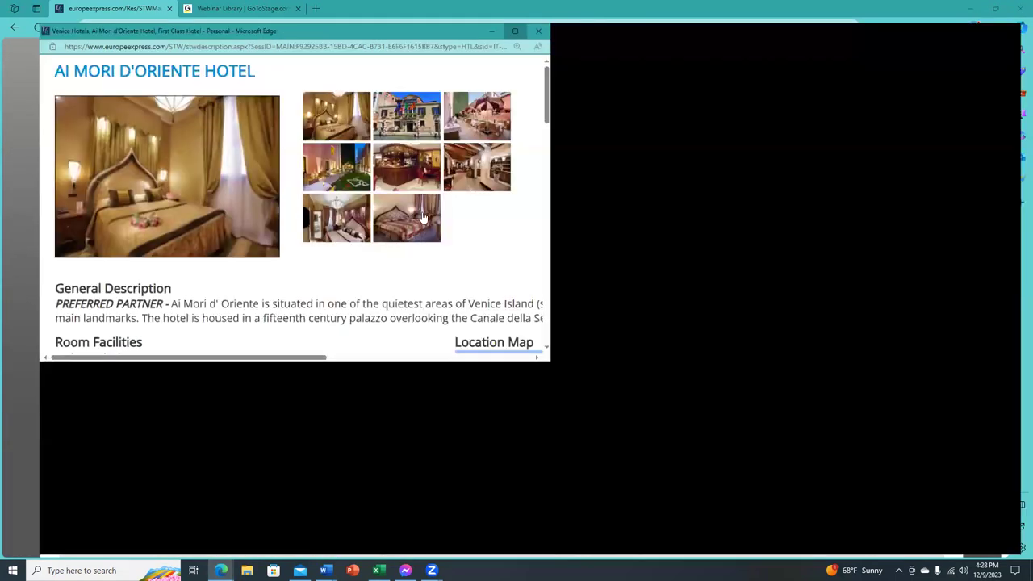
# View the hotel's terrace, reception, bar, room and garden photos at larger size.
pyautogui.click(497, 115)
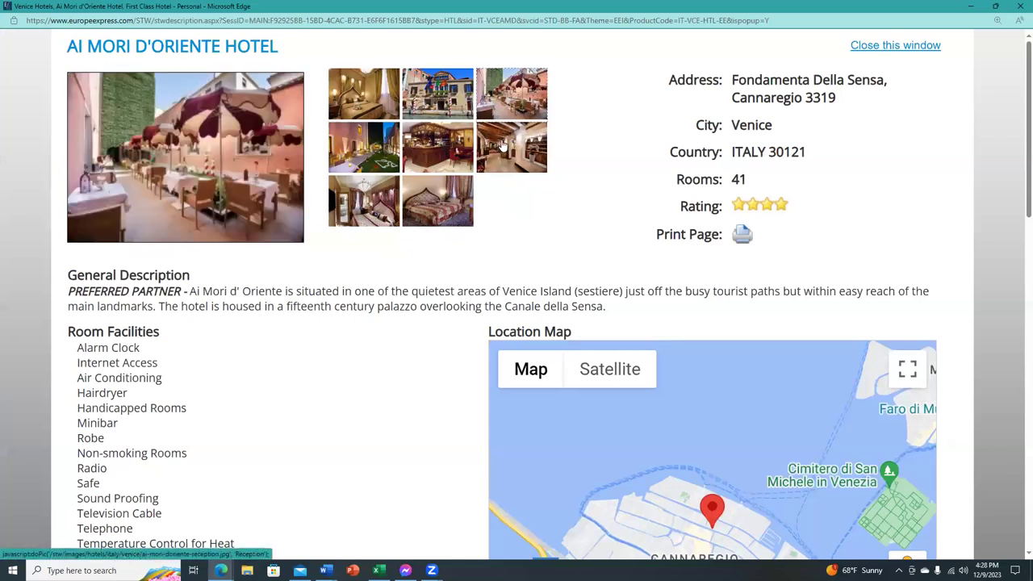
pyautogui.click(502, 145)
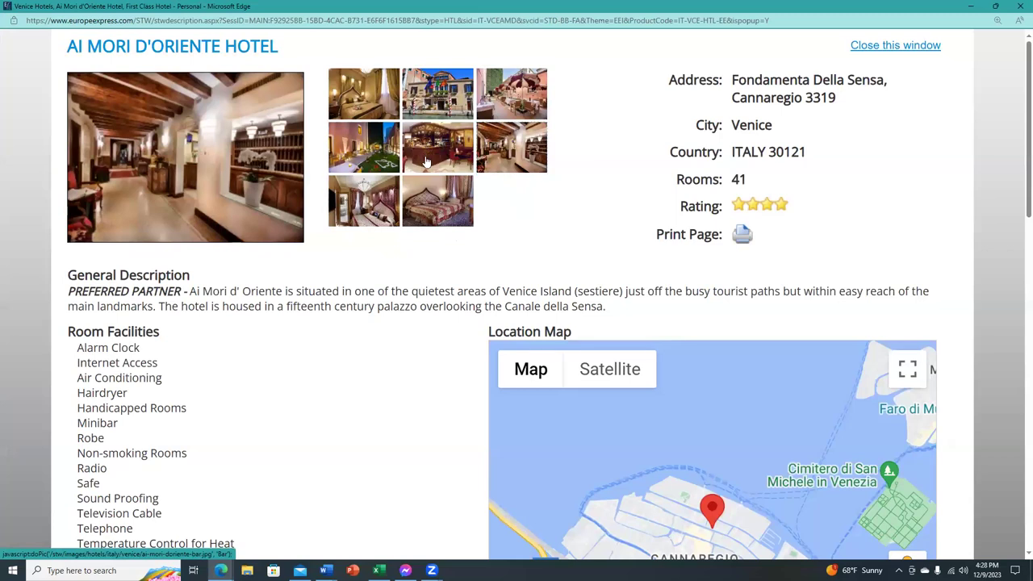
pyautogui.click(428, 153)
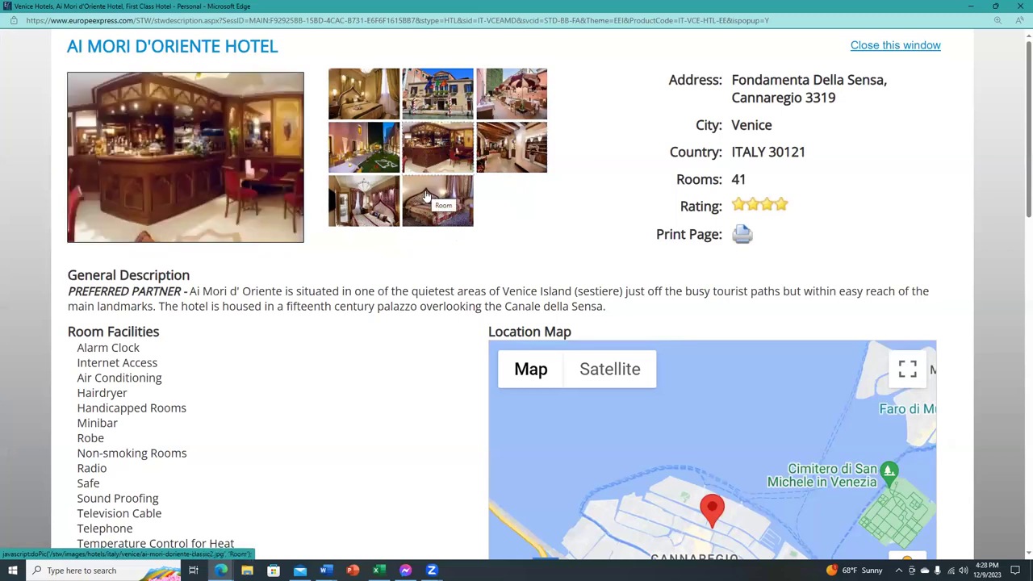
pyautogui.click(426, 196)
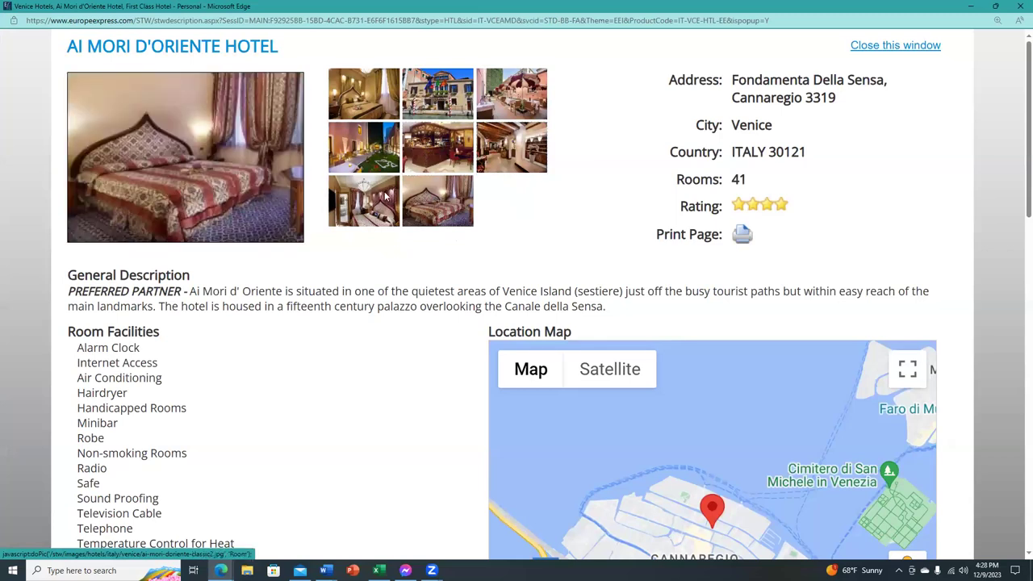
pyautogui.click(355, 158)
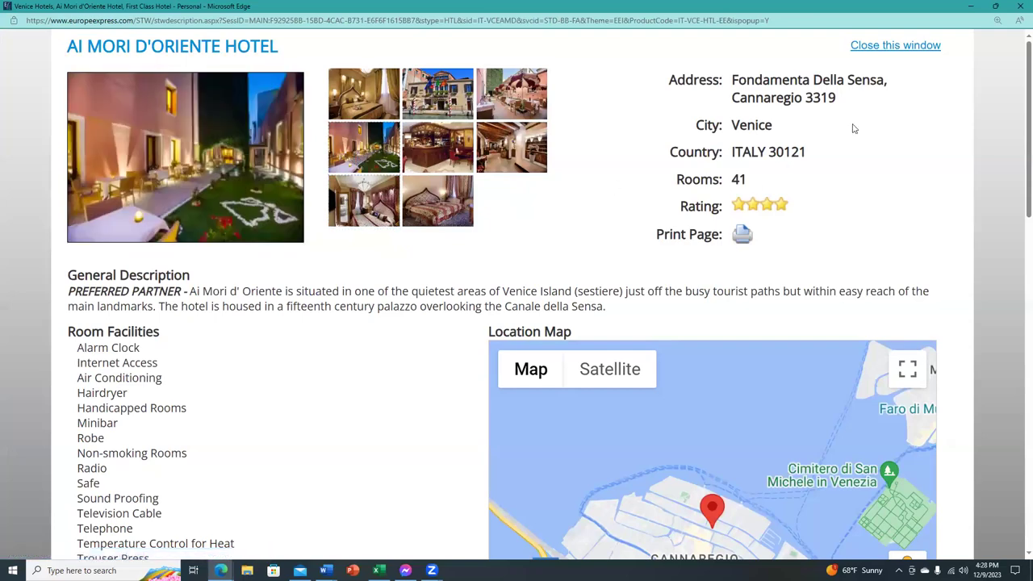
# Review the Ai Mori d'Oriente Hotel's facilities, guest room descriptions and location distances.
pyautogui.scroll(-1, 294, 292)
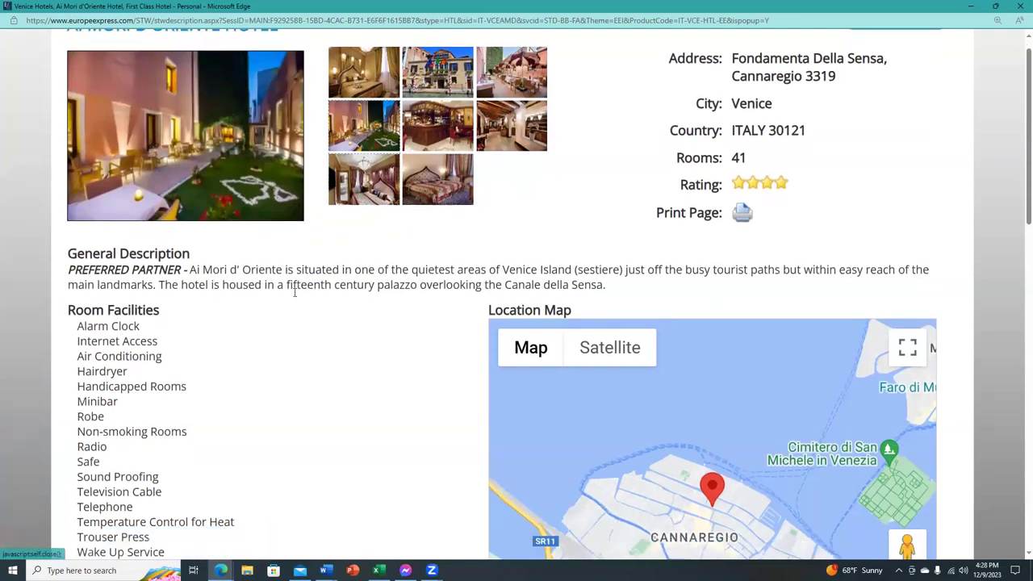
pyautogui.scroll(-7, 295, 292)
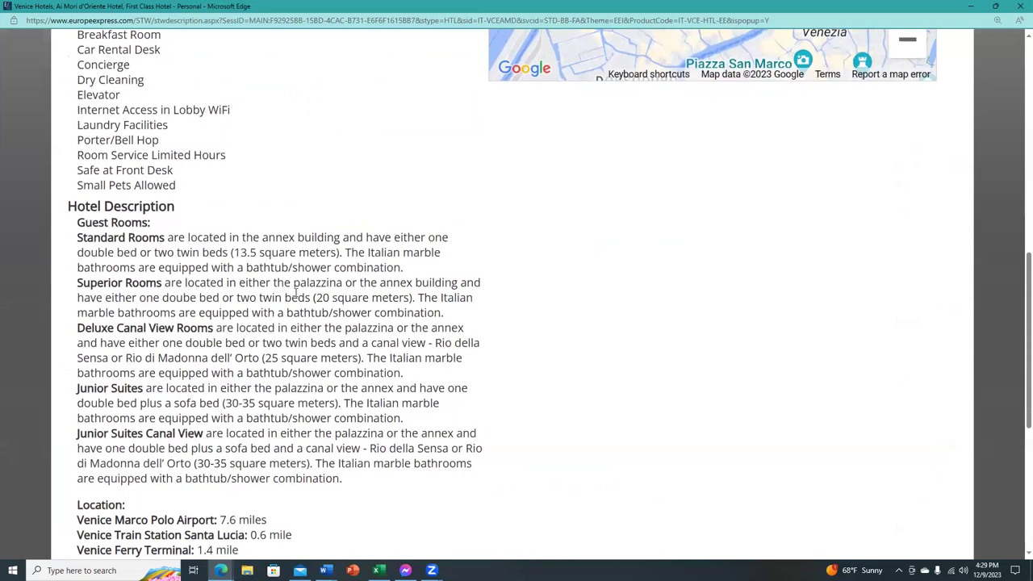
pyautogui.scroll(-1, 296, 292)
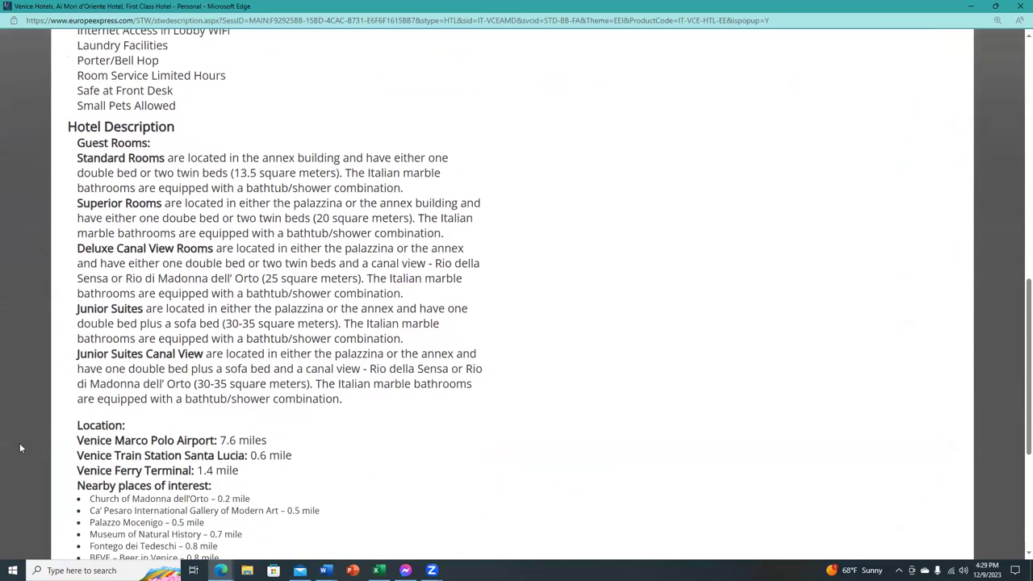
# Highlight the Junior Suites Canal View description in the Ai Mori d'Oriente details and close the hotel details window.
pyautogui.moveTo(78, 354); pyautogui.dragTo(369, 403)
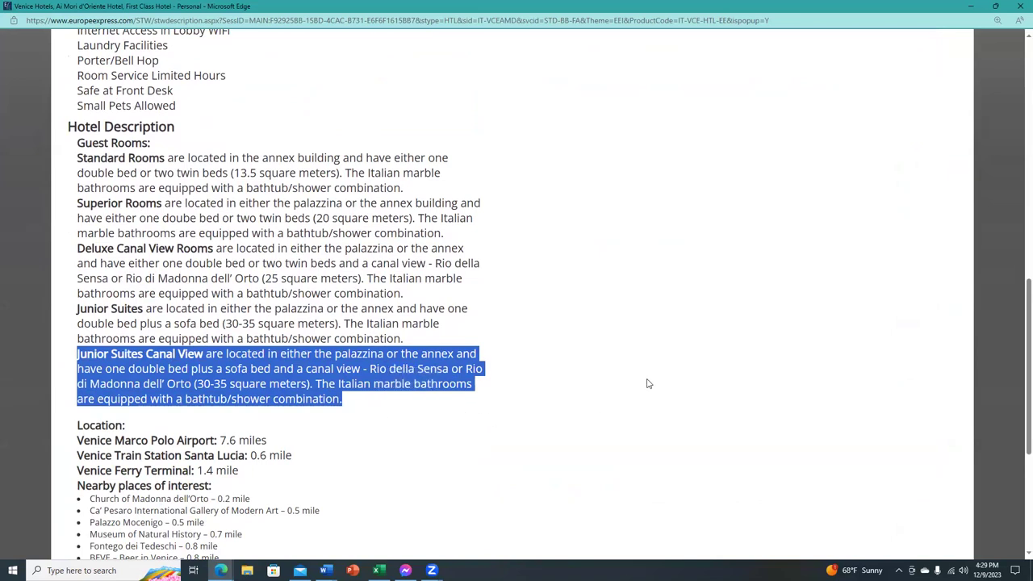
pyautogui.scroll(15, 631, 376)
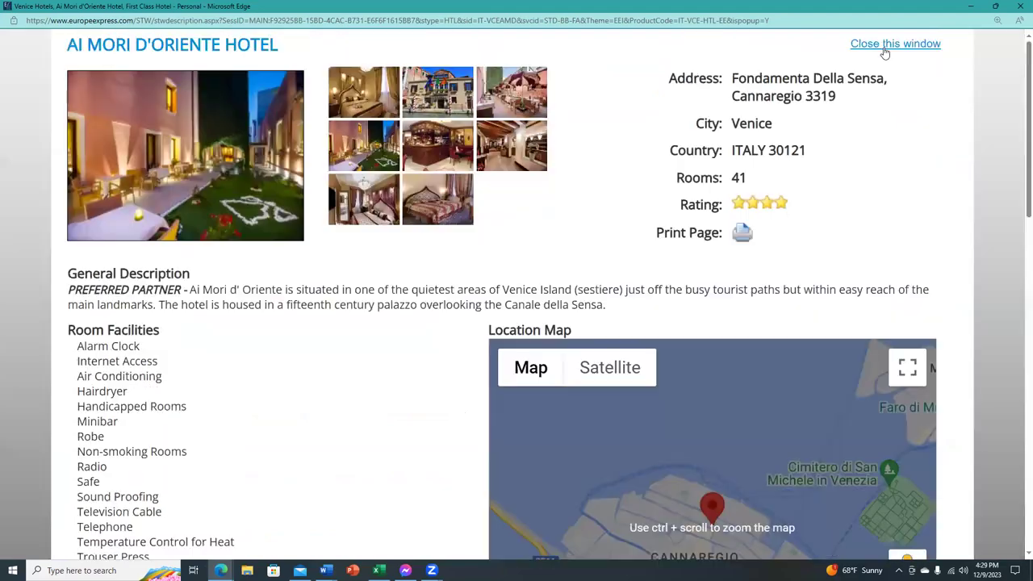
pyautogui.click(884, 50)
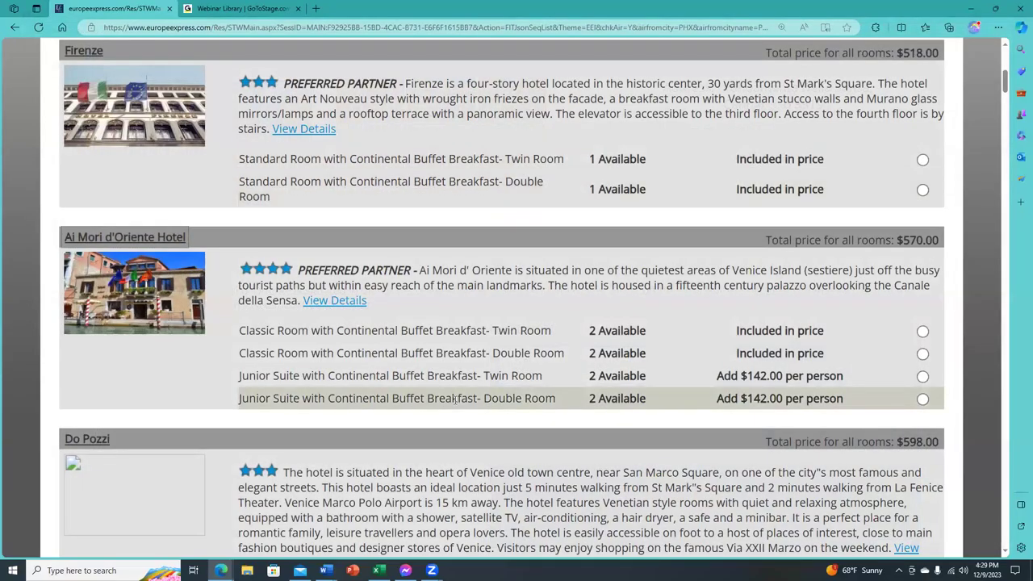
# Select the Junior Suite with Continental Buffet Breakfast- Double Room at Ai Mori d'Oriente Hotel and continue to the Florence rail options.
pyautogui.click(923, 400)
pyautogui.scroll(5, 822, 283)
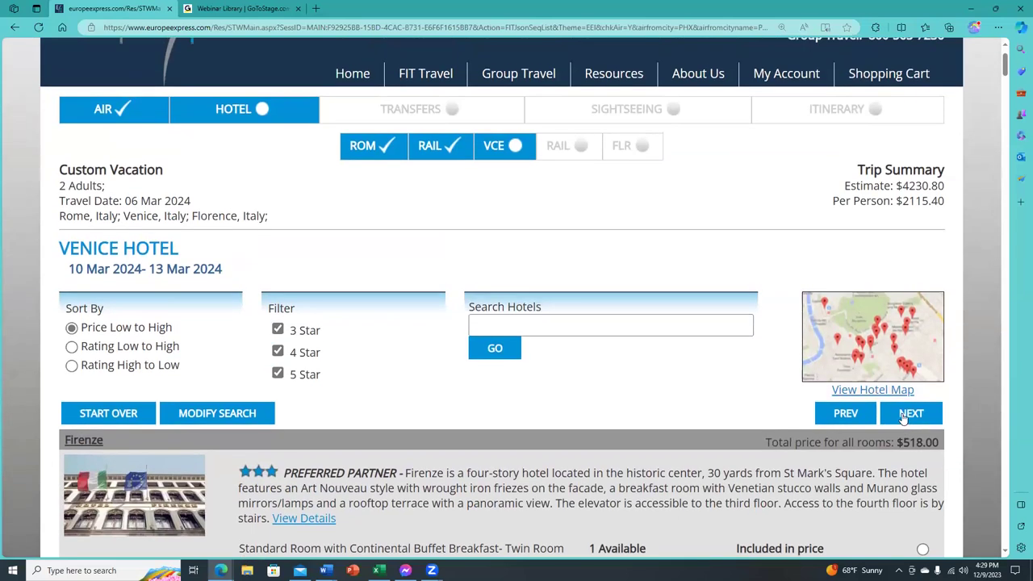
pyautogui.click(910, 413)
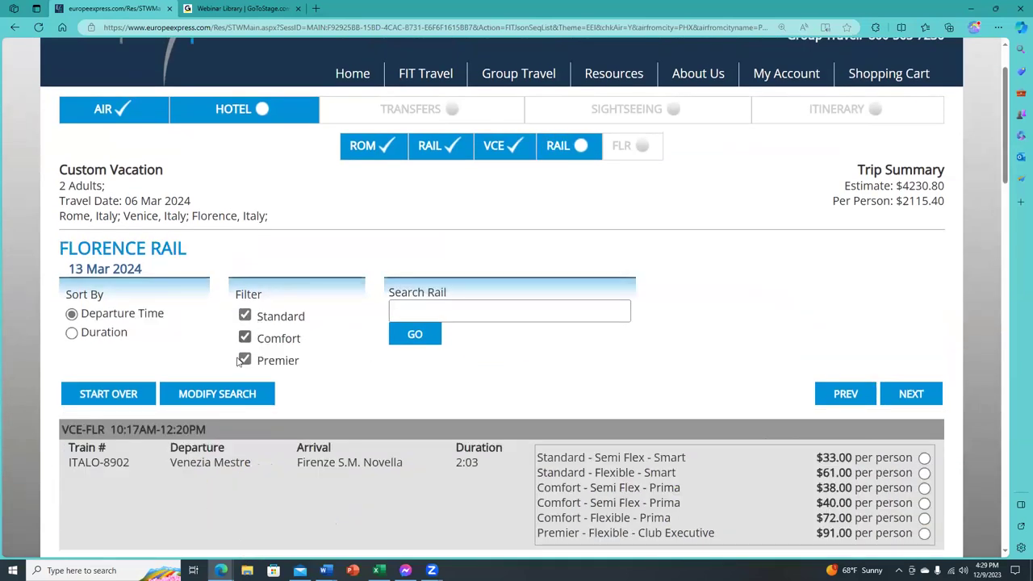
pyautogui.click(246, 338)
pyautogui.click(244, 317)
pyautogui.click(244, 316)
pyautogui.click(245, 337)
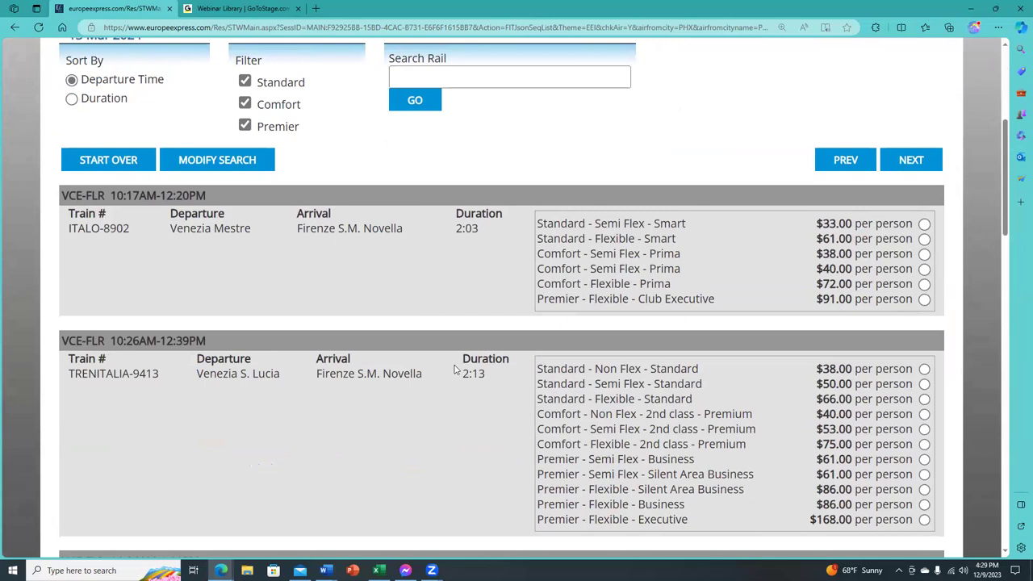
# Choose the Premier - Flexible - Business fare on the 10:26AM TRENITALIA-9413 train and continue to the Florence hotels.
pyautogui.scroll(5, 305, 311)
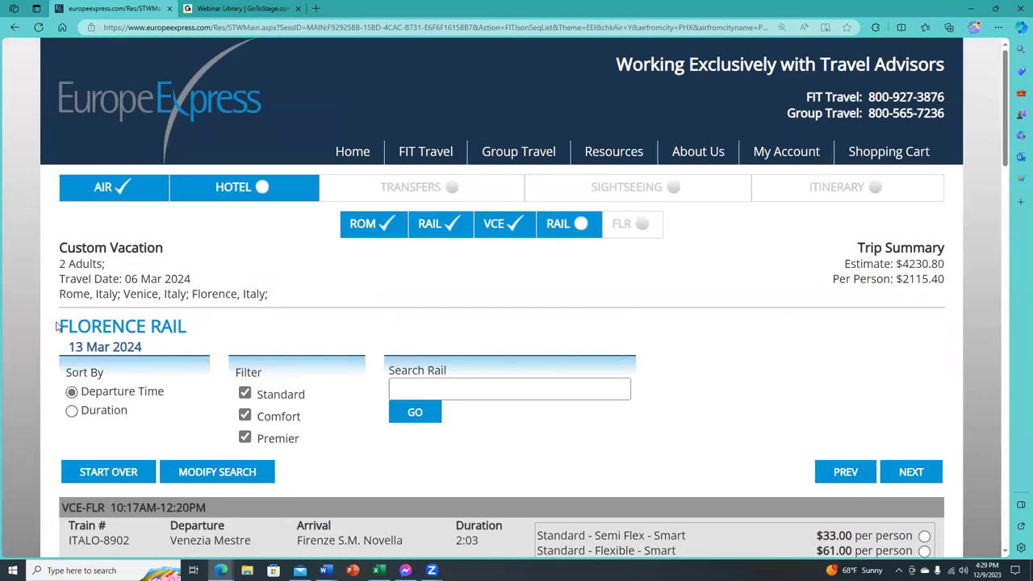
pyautogui.scroll(-5, 457, 379)
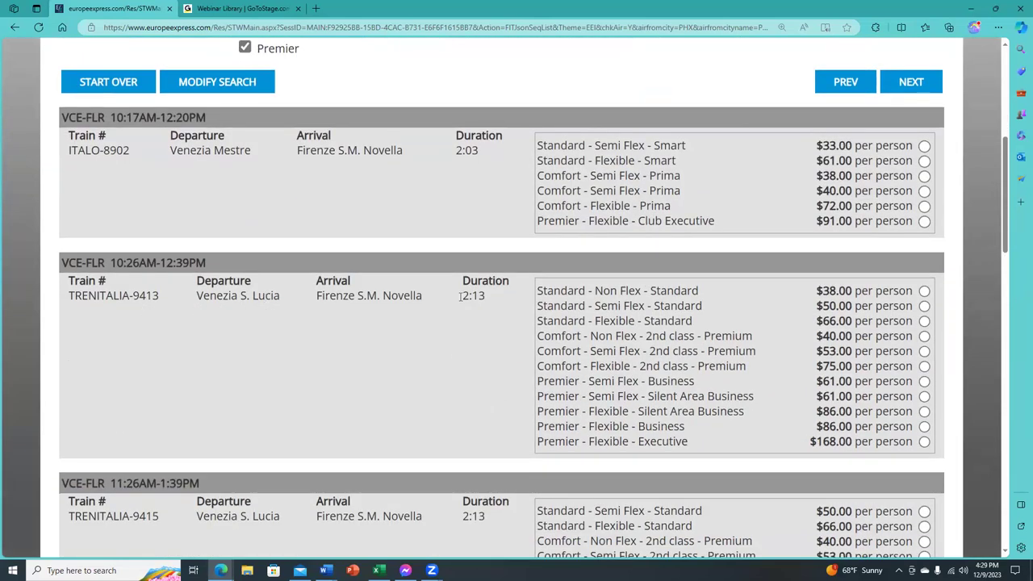
pyautogui.click(924, 427)
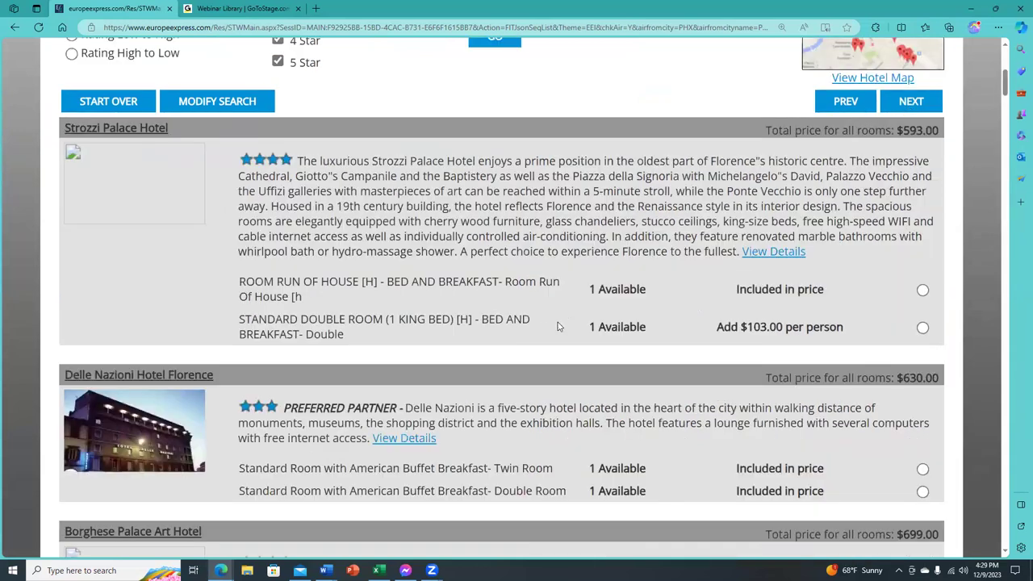
# Check the Florence stay dates and compare the lower-priced hotels, their descriptions, room types and supplements.
pyautogui.scroll(3, 316, 332)
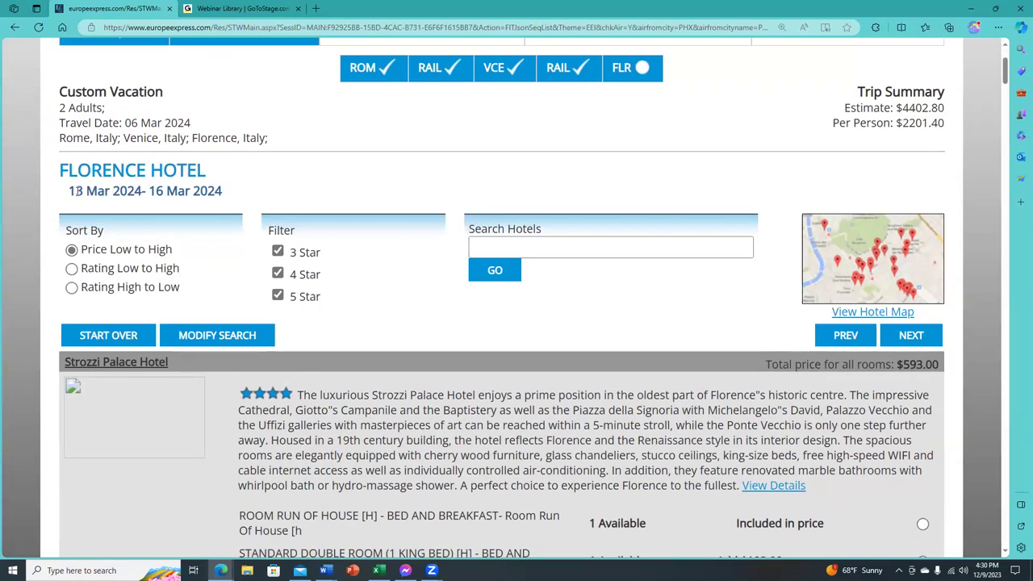
pyautogui.scroll(-3, 409, 416)
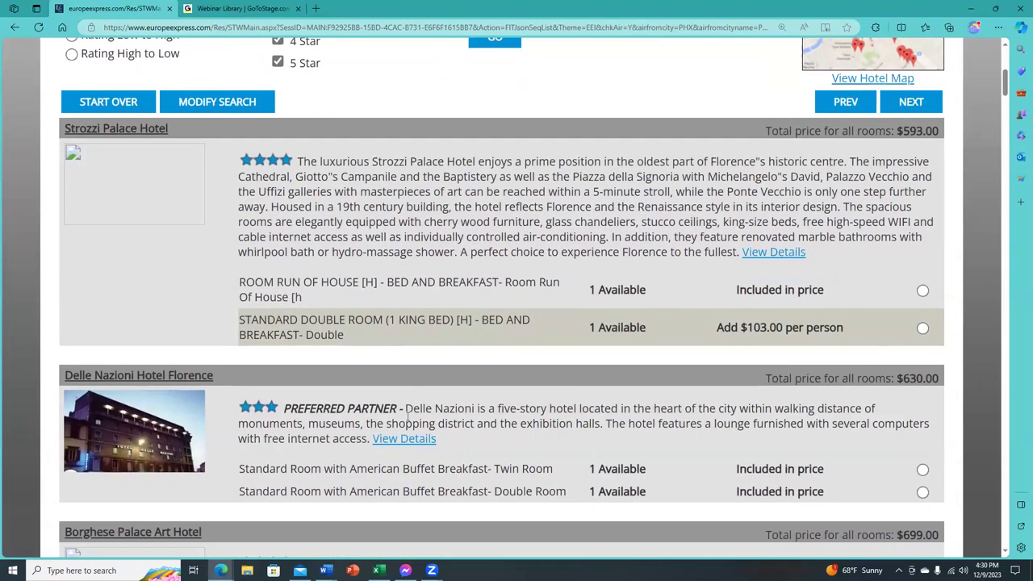
pyautogui.scroll(-5, 408, 416)
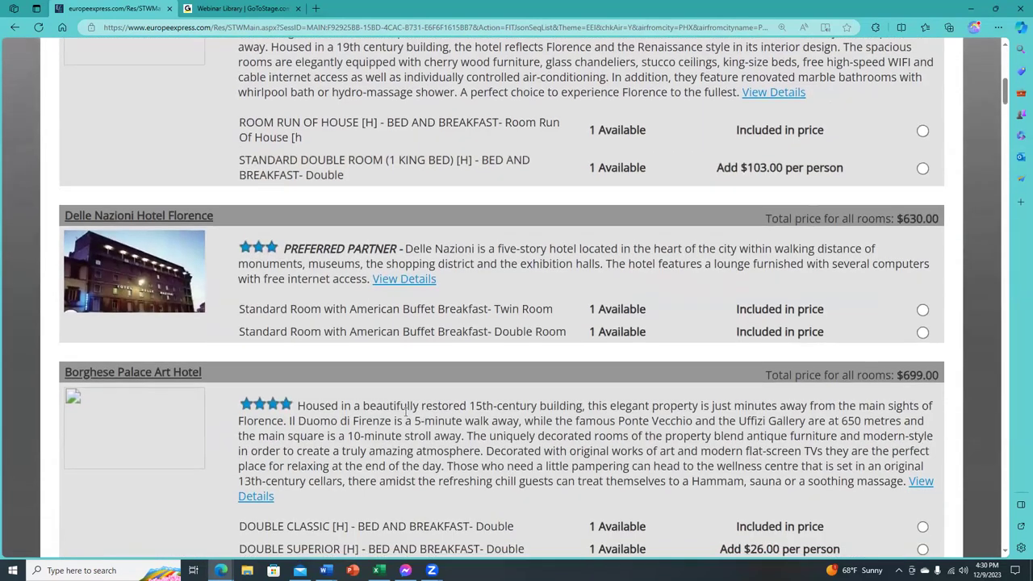
pyautogui.scroll(-8, 397, 406)
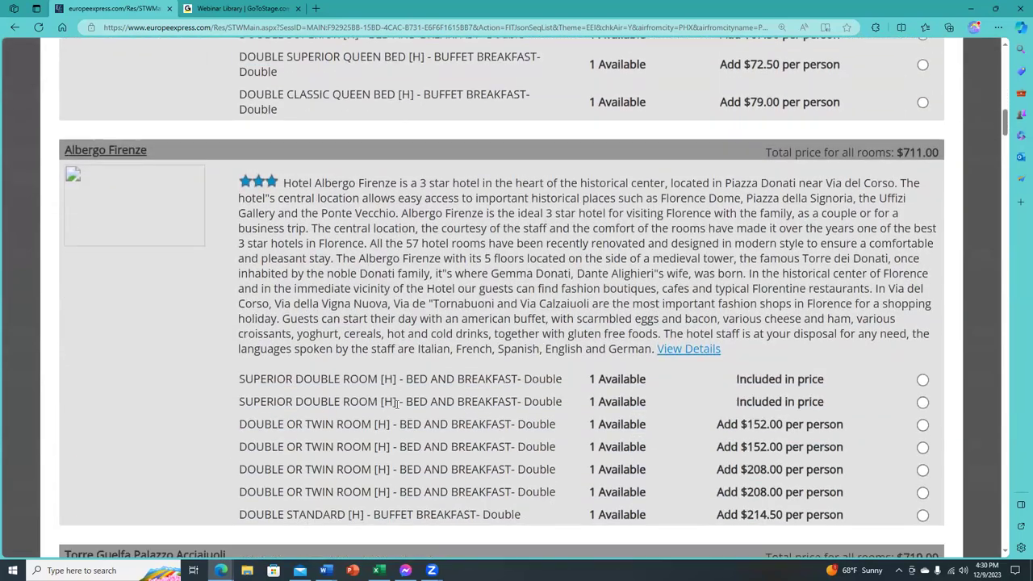
pyautogui.scroll(-5, 396, 410)
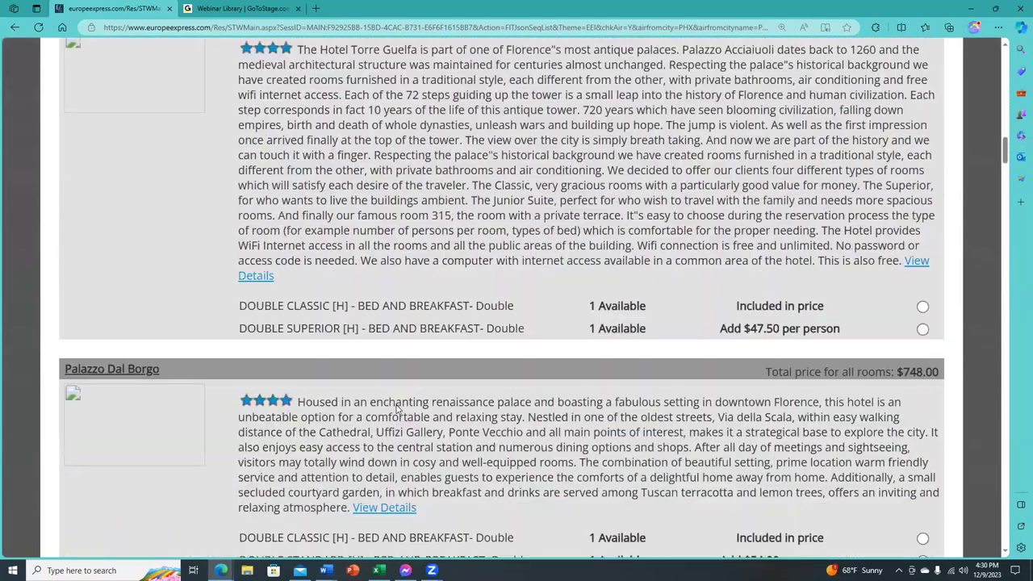
pyautogui.scroll(-5, 396, 406)
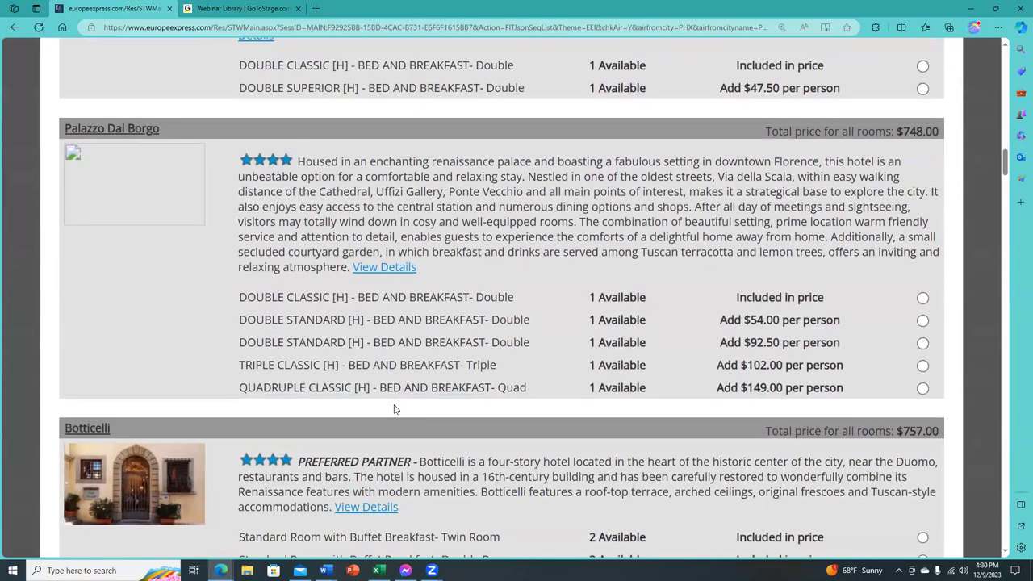
pyautogui.scroll(-5, 394, 411)
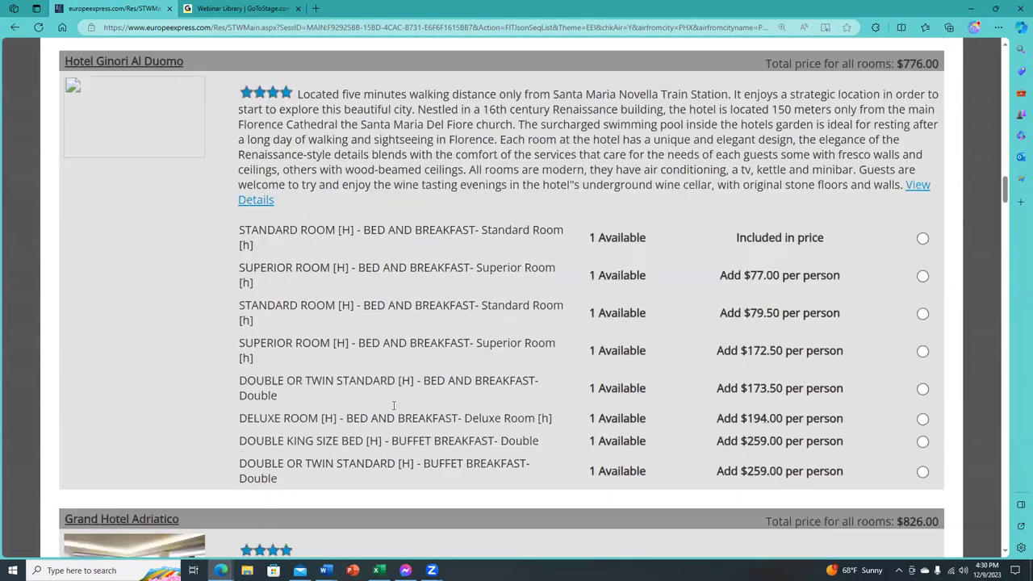
pyautogui.scroll(-2, 394, 410)
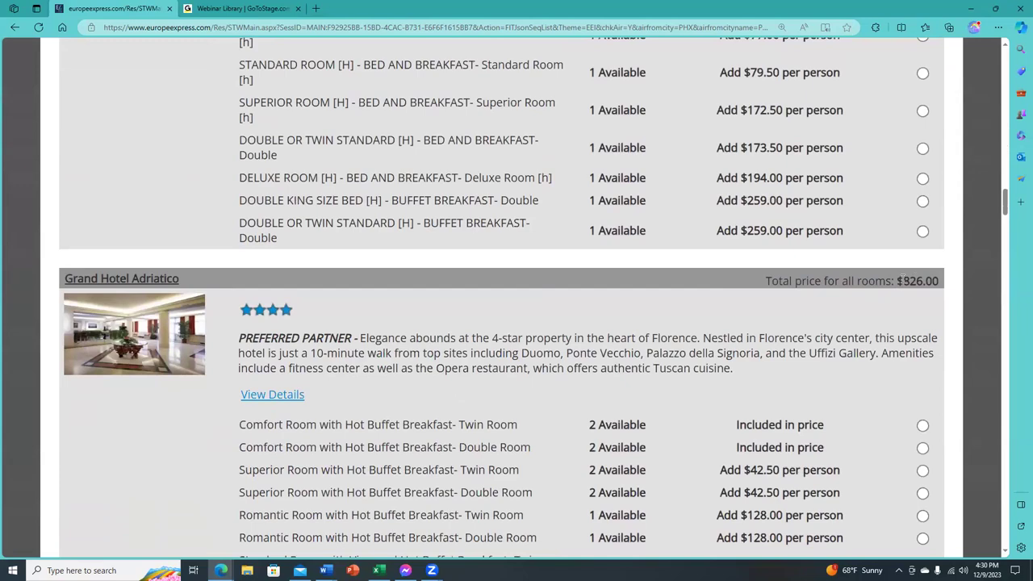
# Select the Executive Room - with American Buffet Breakfast- Double Room at MGallery Cerretani Hotel Firenze.
pyautogui.click(517, 342)
pyautogui.scroll(-7, 460, 348)
pyautogui.scroll(-7, 459, 347)
pyautogui.scroll(-5, 476, 340)
pyautogui.scroll(-10, 443, 345)
pyautogui.scroll(-8, 433, 342)
pyautogui.scroll(-7, 423, 339)
pyautogui.scroll(-9, 421, 338)
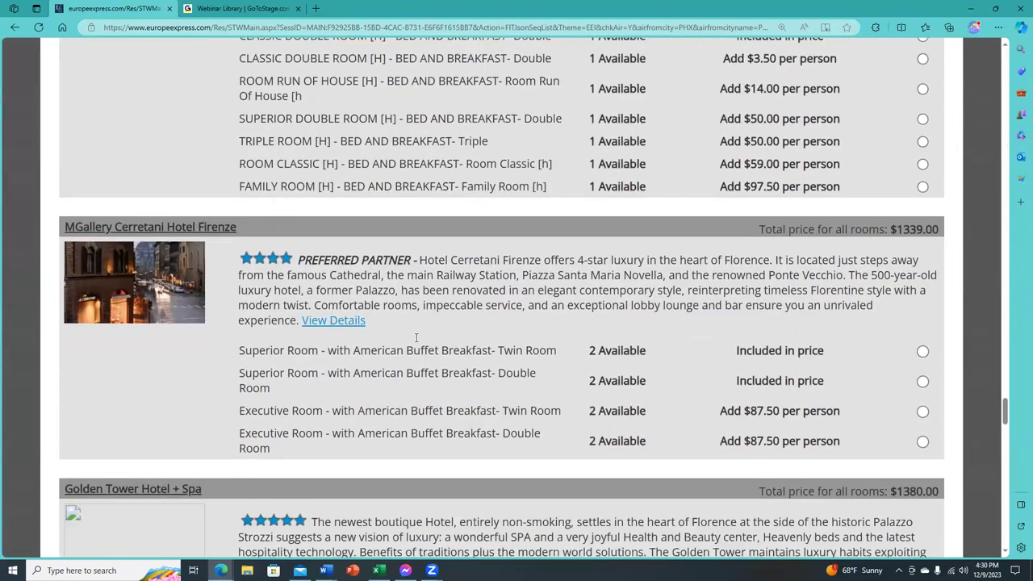
pyautogui.scroll(-1, 416, 337)
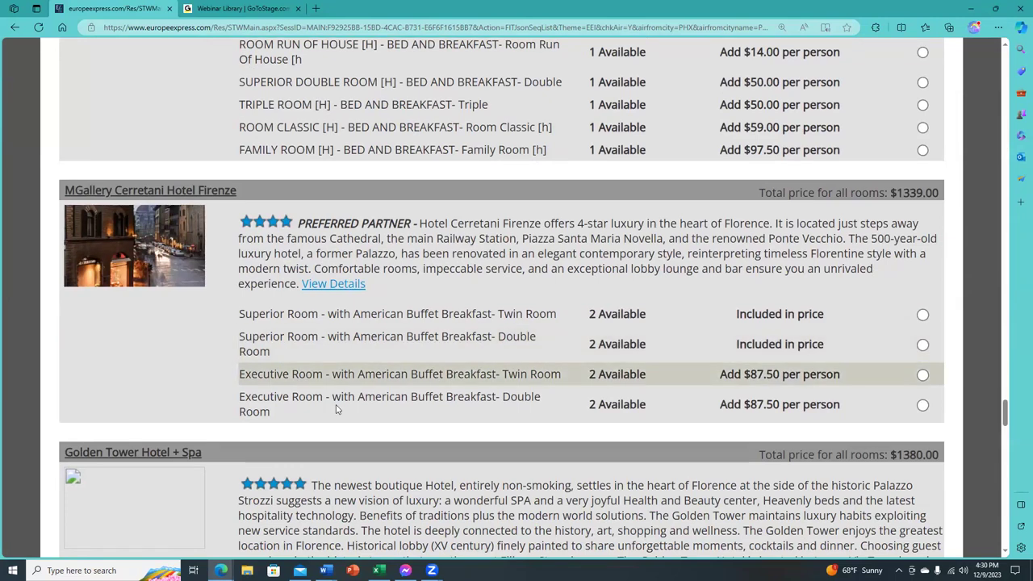
pyautogui.click(922, 405)
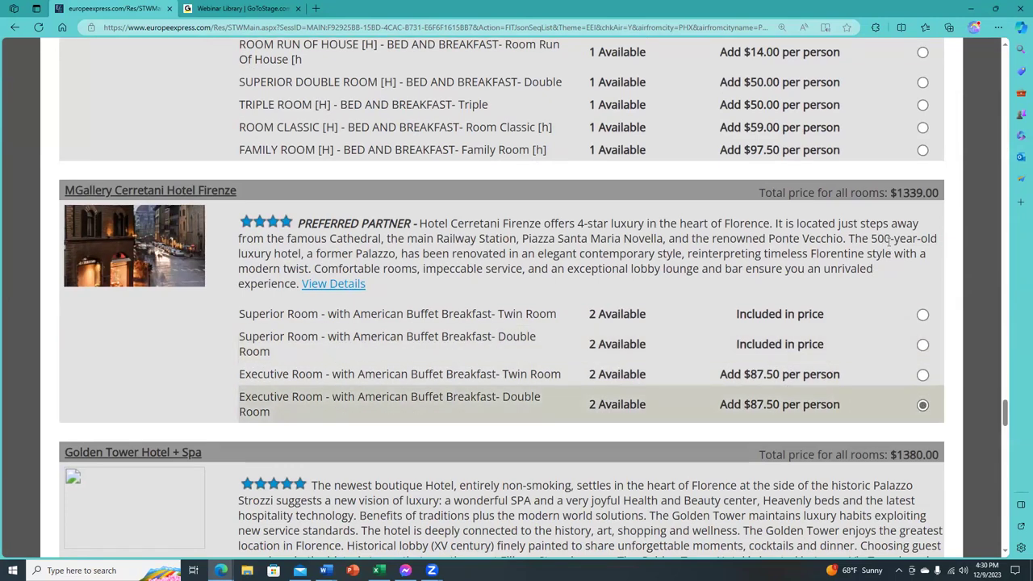
# Review the MGallery Cerretani Hotel Firenze details, including facilities, room descriptions, nearby places and restaurants, and close the details window.
pyautogui.click(129, 196)
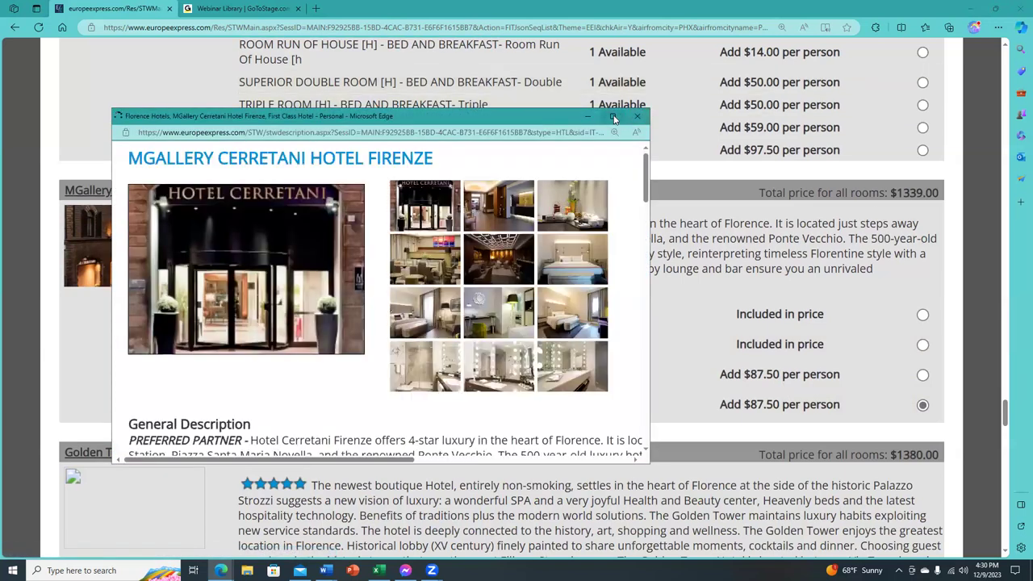
pyautogui.click(614, 120)
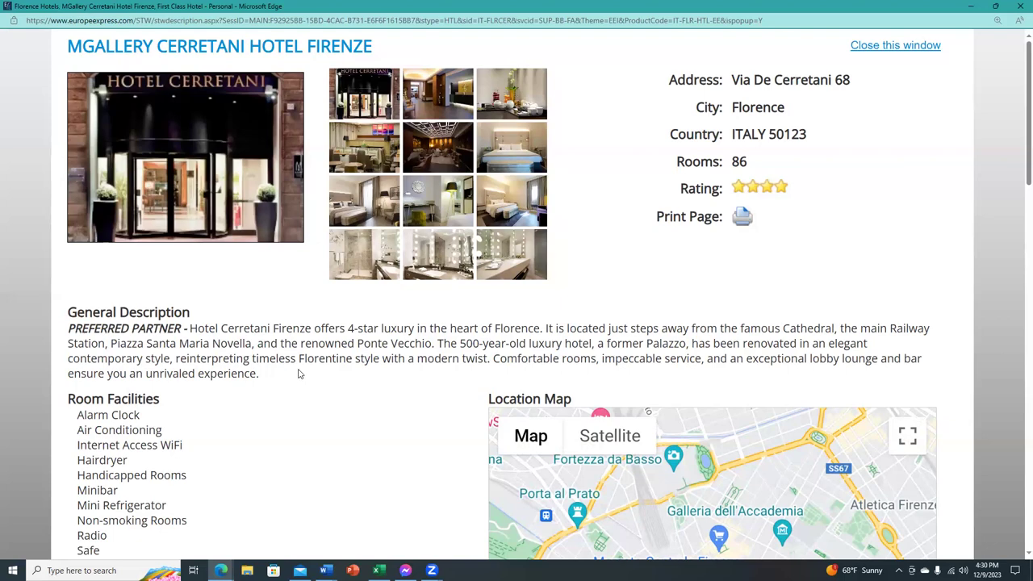
pyautogui.scroll(-4, 297, 373)
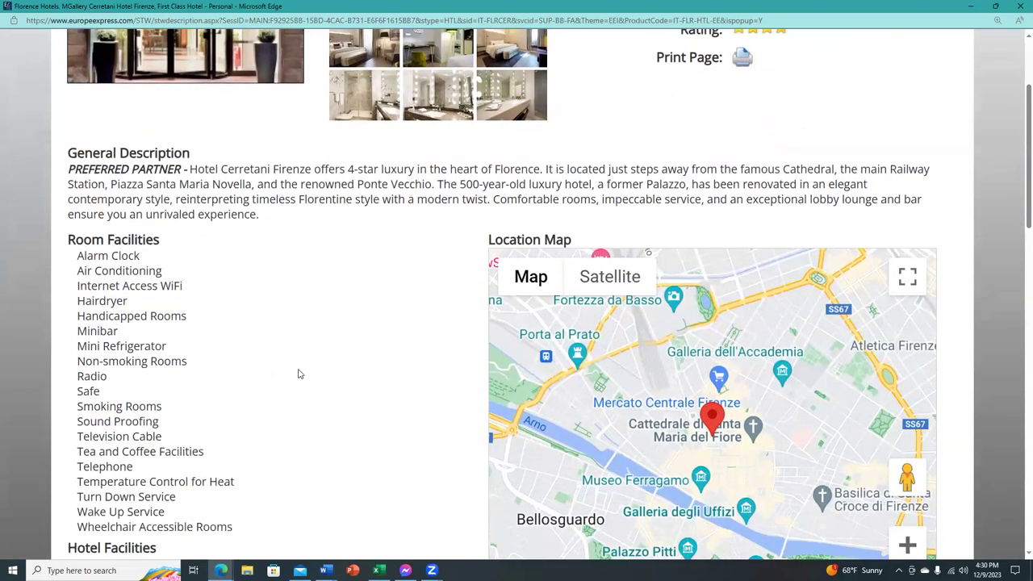
pyautogui.scroll(-6, 298, 374)
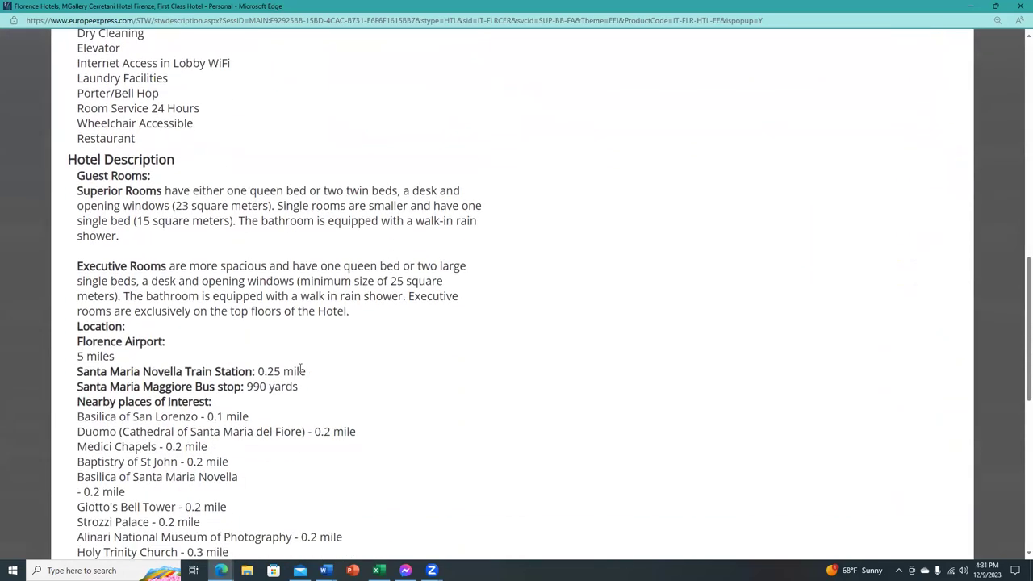
pyautogui.scroll(-1, 300, 370)
pyautogui.scroll(-1, 300, 371)
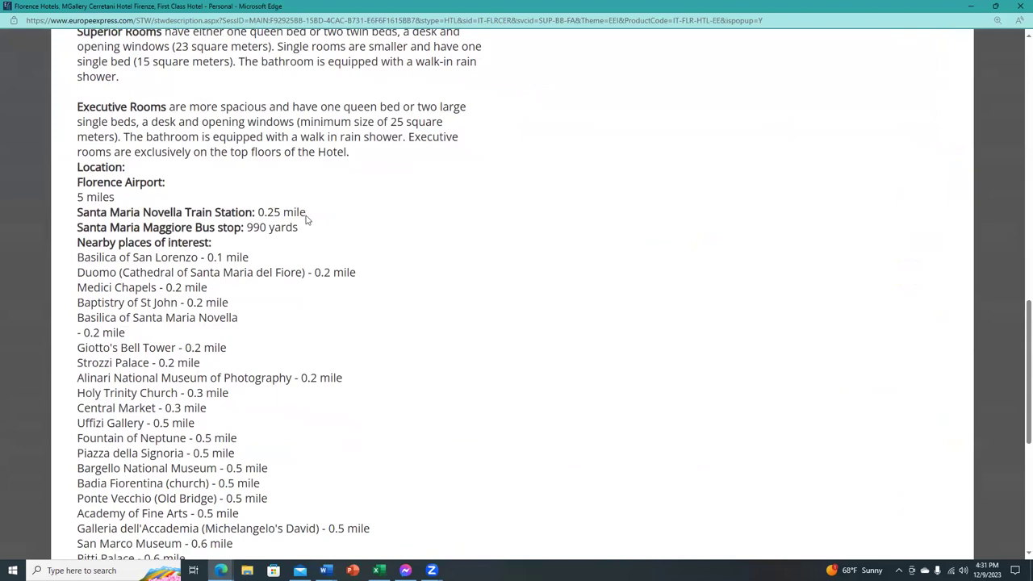
pyautogui.scroll(-5, 294, 214)
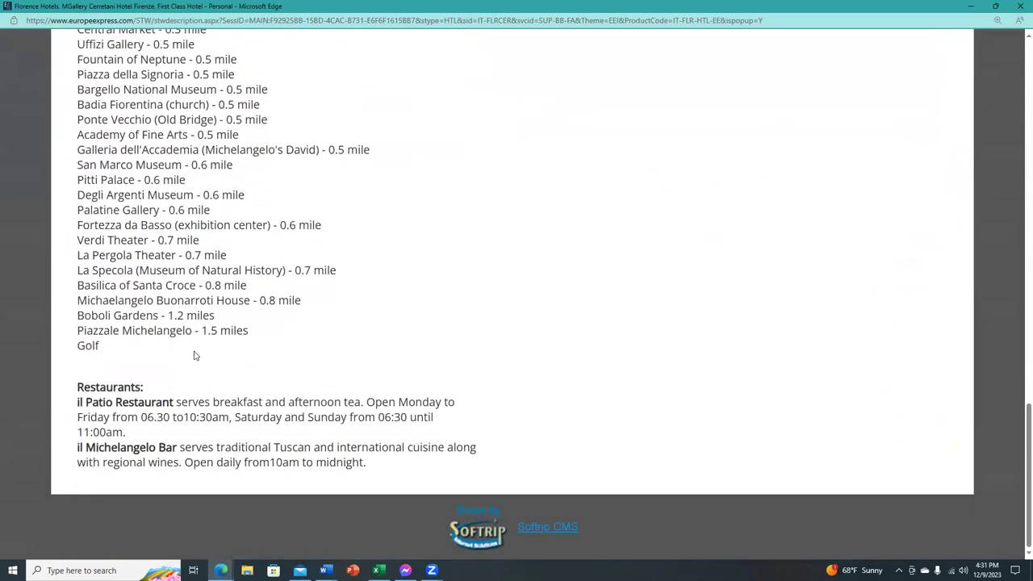
pyautogui.scroll(8, 765, 228)
pyautogui.scroll(10, 765, 228)
pyautogui.click(894, 45)
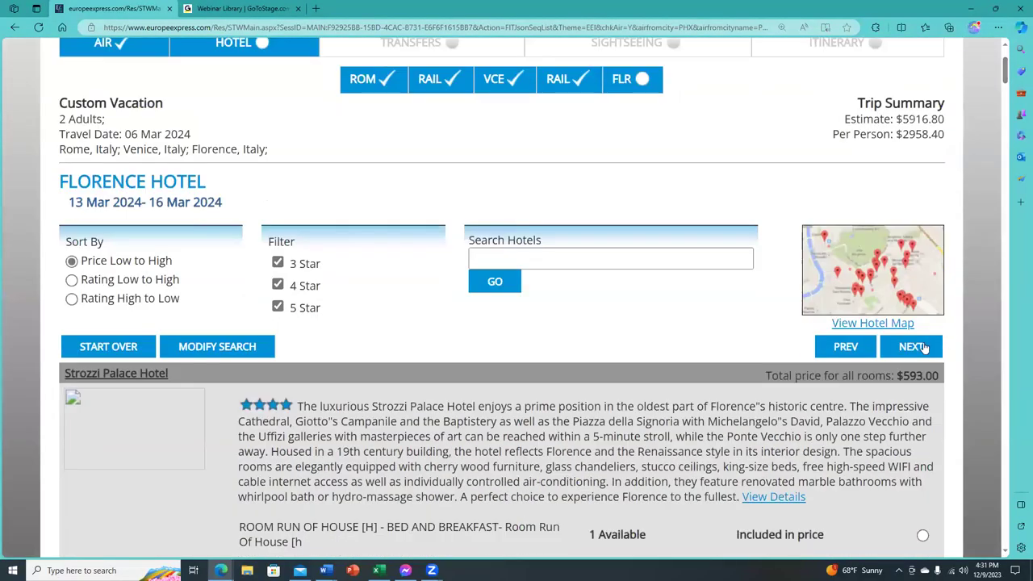
# Continue to the Rome transfers and set the private executive transfer from Rome FCO Airport to the hotel to 07 Mar 2024.
pyautogui.click(914, 347)
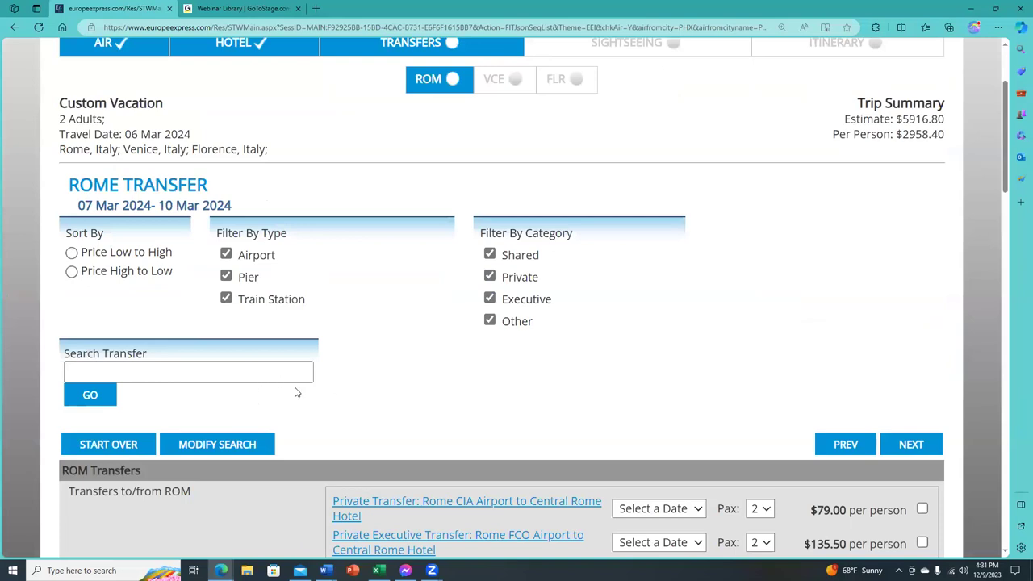
pyautogui.scroll(-3, 306, 396)
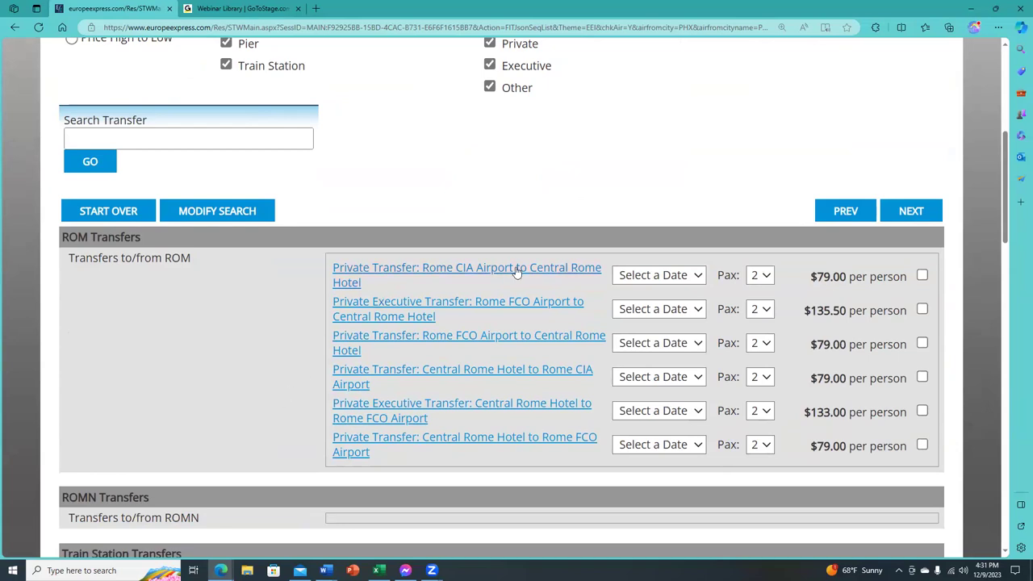
pyautogui.click(647, 309)
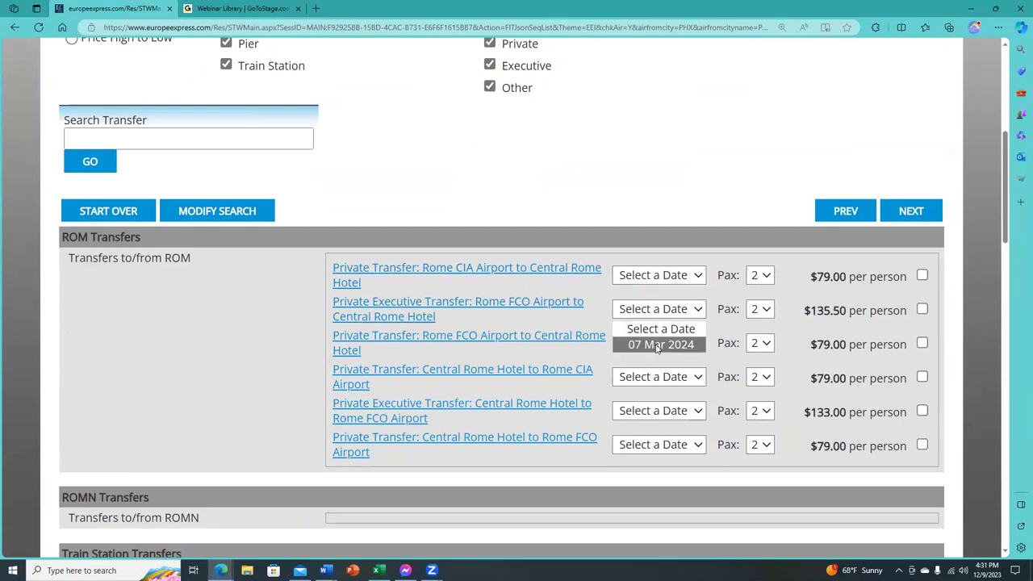
pyautogui.click(658, 345)
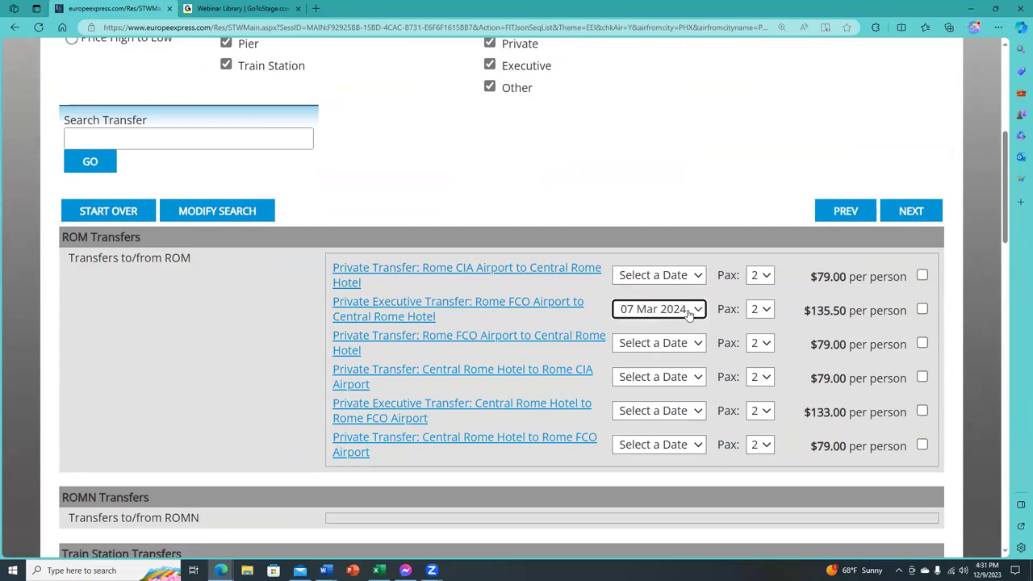
# Read the description of the private executive transfer from Rome FCO Airport to Central Rome Hotel and add that transfer to the trip.
pyautogui.click(371, 316)
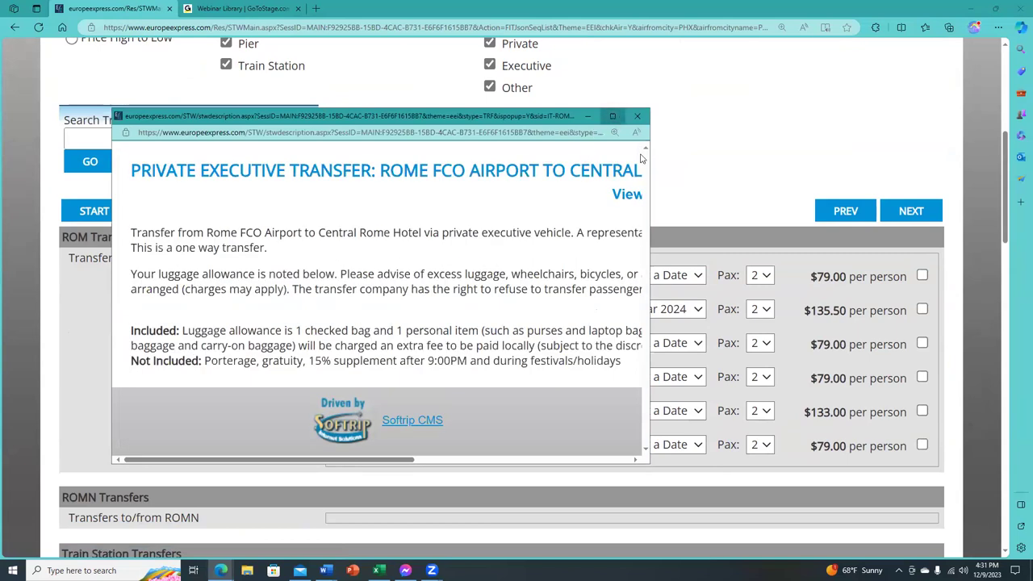
pyautogui.click(612, 118)
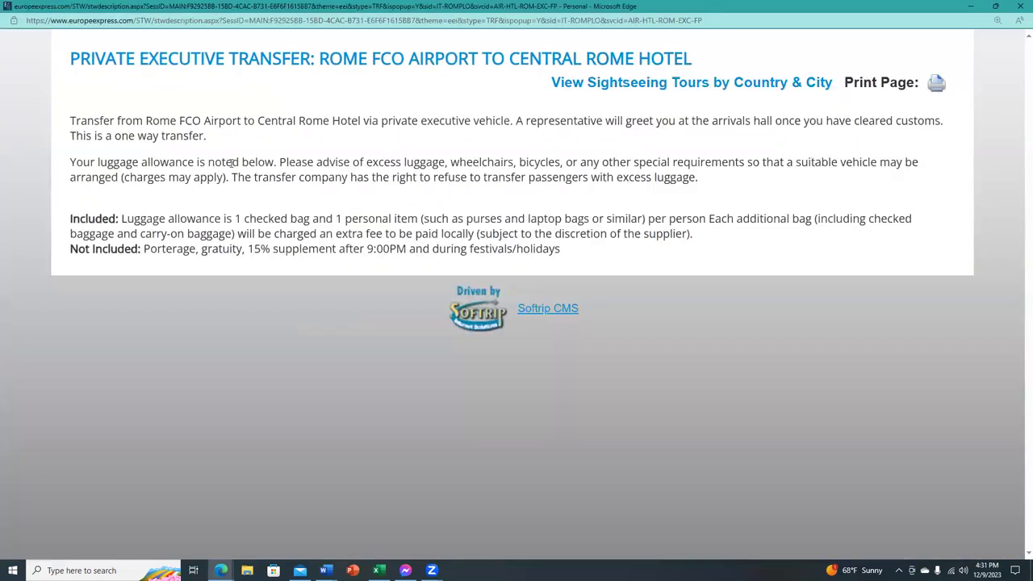
pyautogui.click(1019, 12)
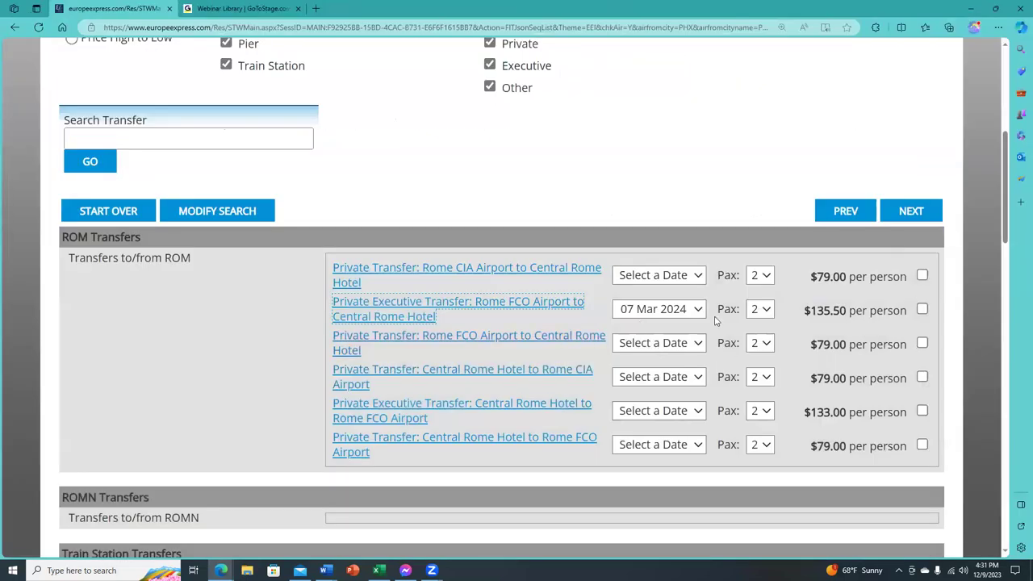
pyautogui.click(922, 311)
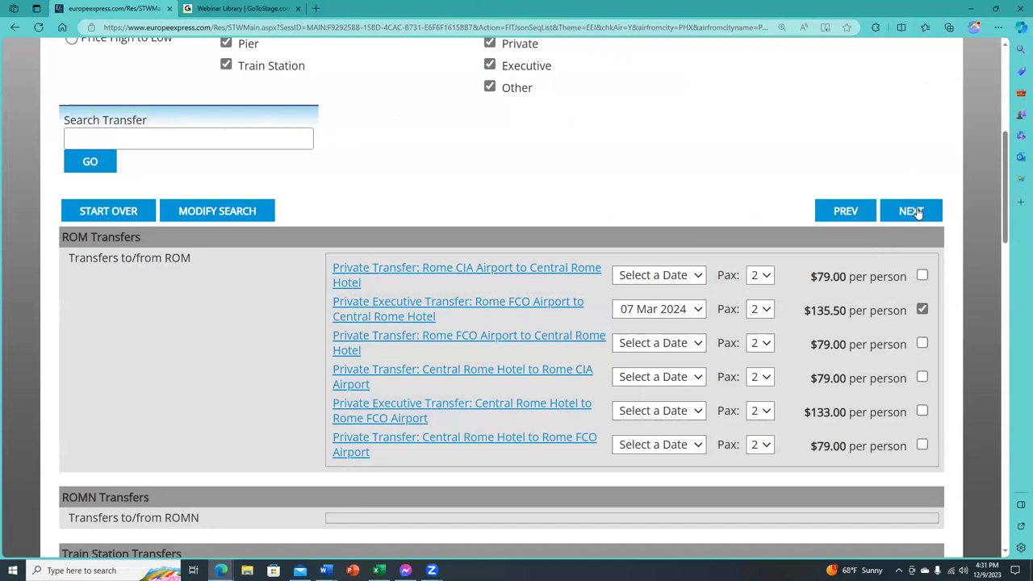
# Continue to the Venice transfers and examine the filter options and the available airport and night transfers.
pyautogui.click(916, 212)
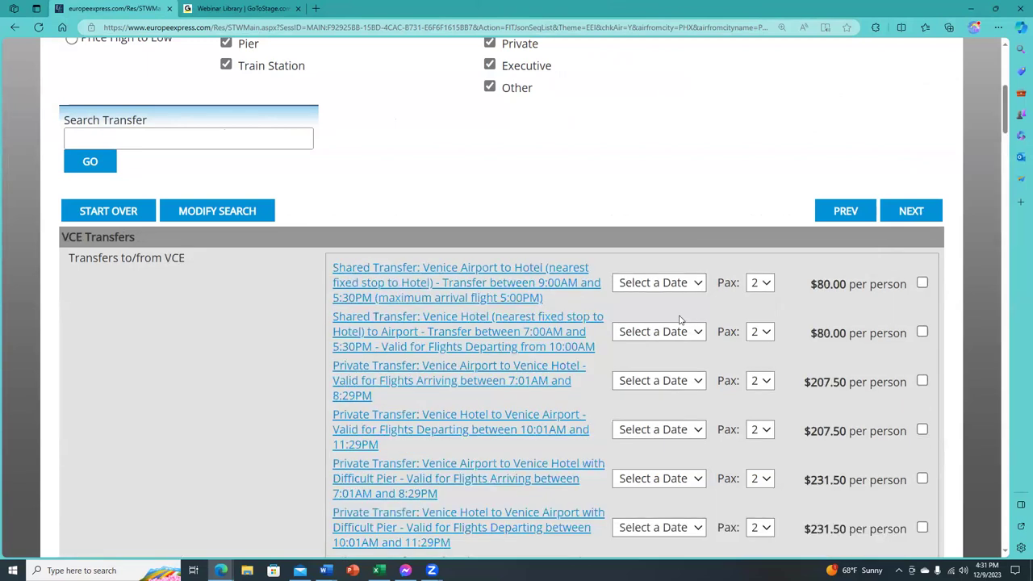
pyautogui.scroll(-1, 647, 320)
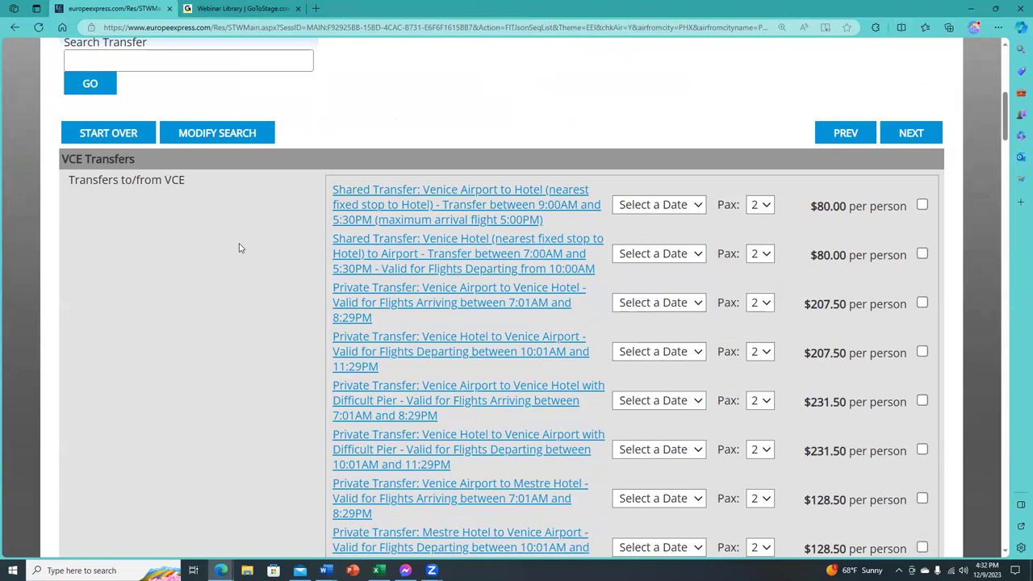
pyautogui.scroll(4, 226, 218)
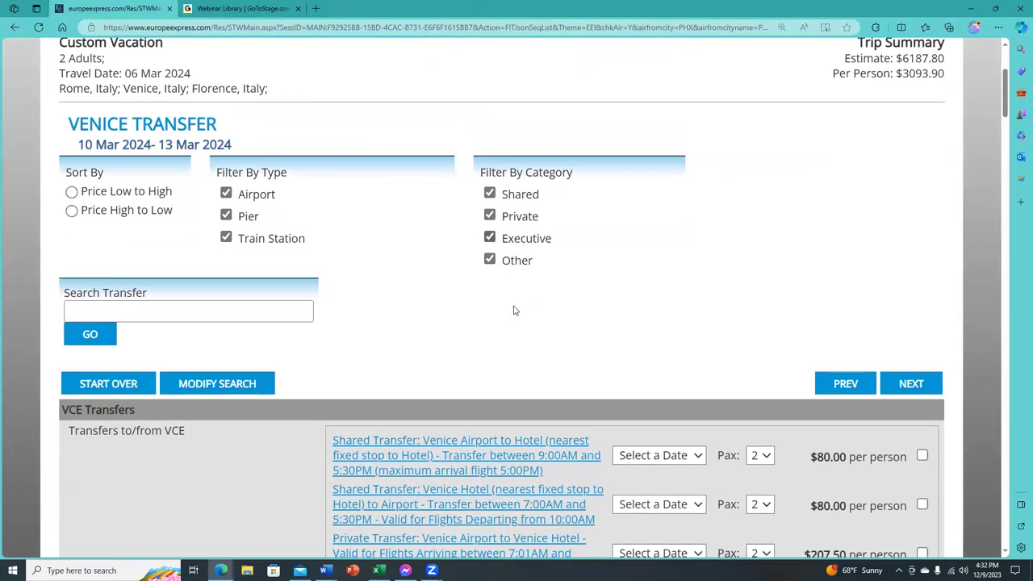
pyautogui.scroll(-4, 521, 315)
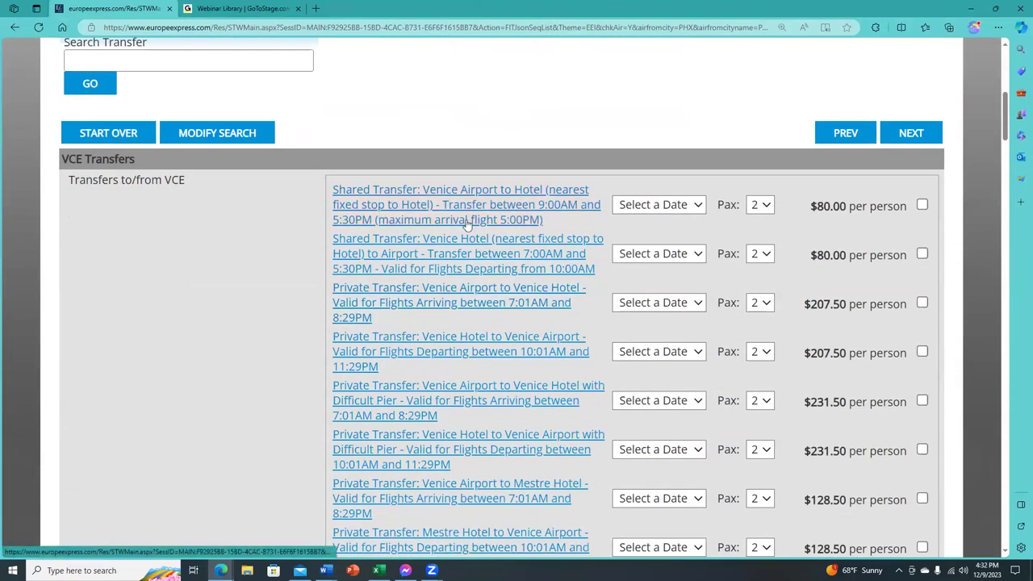
pyautogui.scroll(-1, 466, 230)
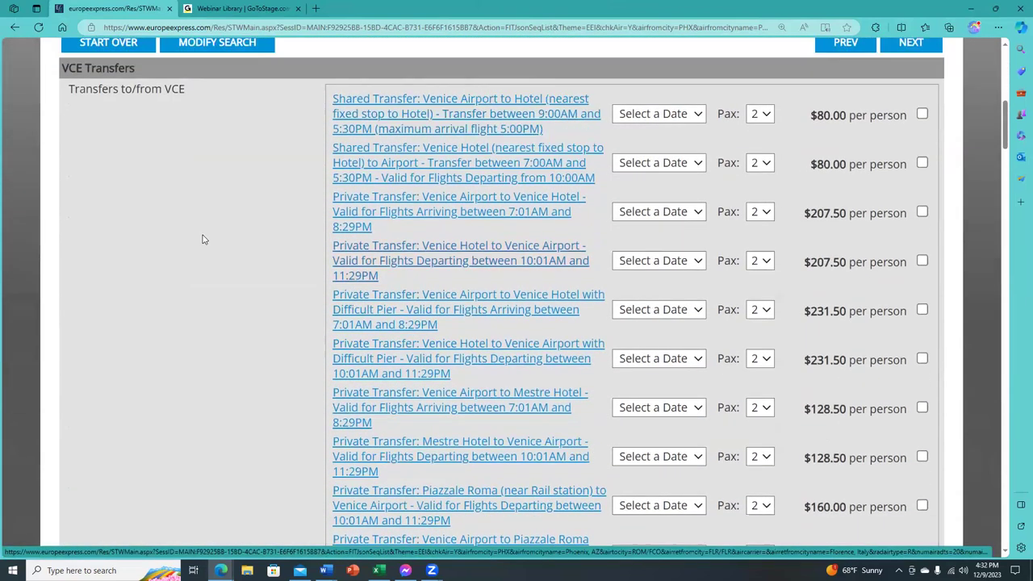
pyautogui.scroll(1, 203, 238)
pyautogui.scroll(-5, 206, 239)
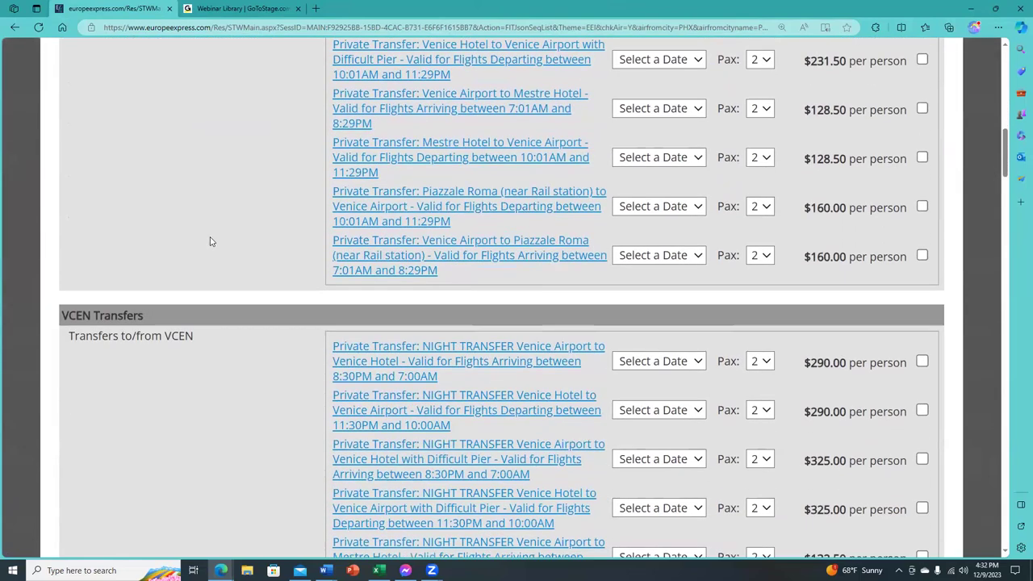
pyautogui.scroll(7, 304, 237)
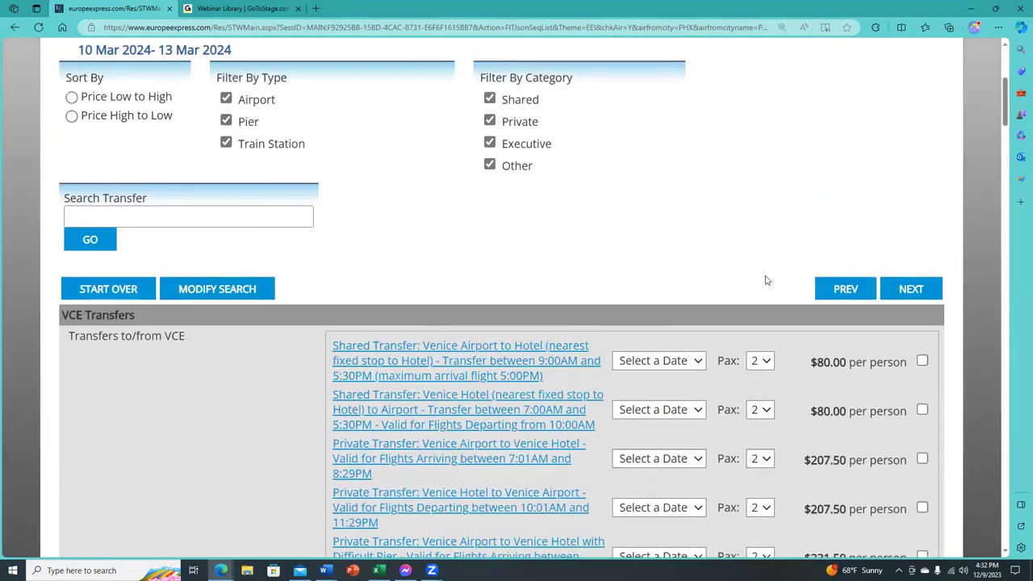
# Return to the Rome transfers and add the private executive transfer from Central Rome Hotel to Termini Rail Station on 10 Mar 2024.
pyautogui.click(844, 290)
pyautogui.scroll(-2, 774, 222)
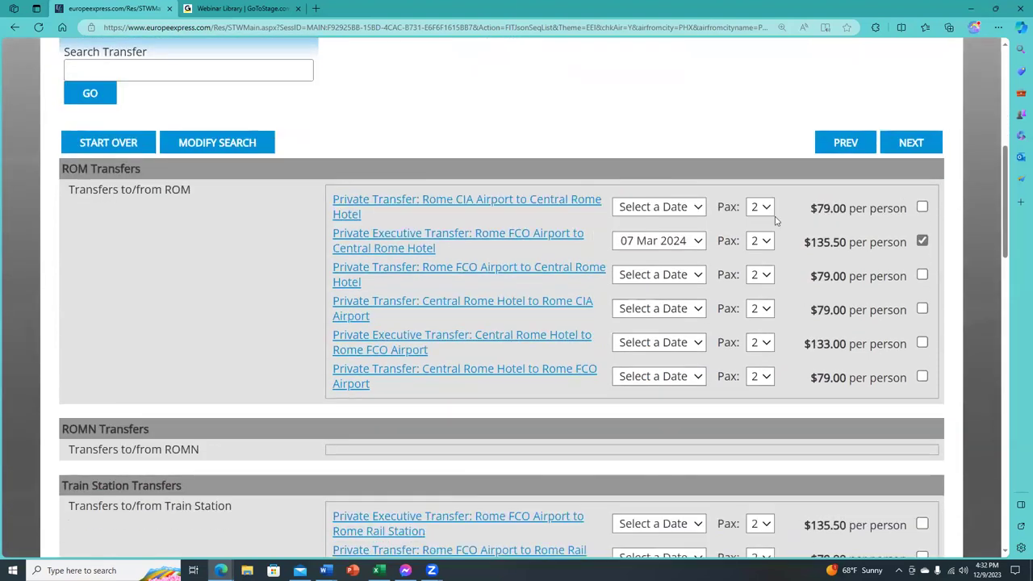
pyautogui.scroll(-4, 276, 234)
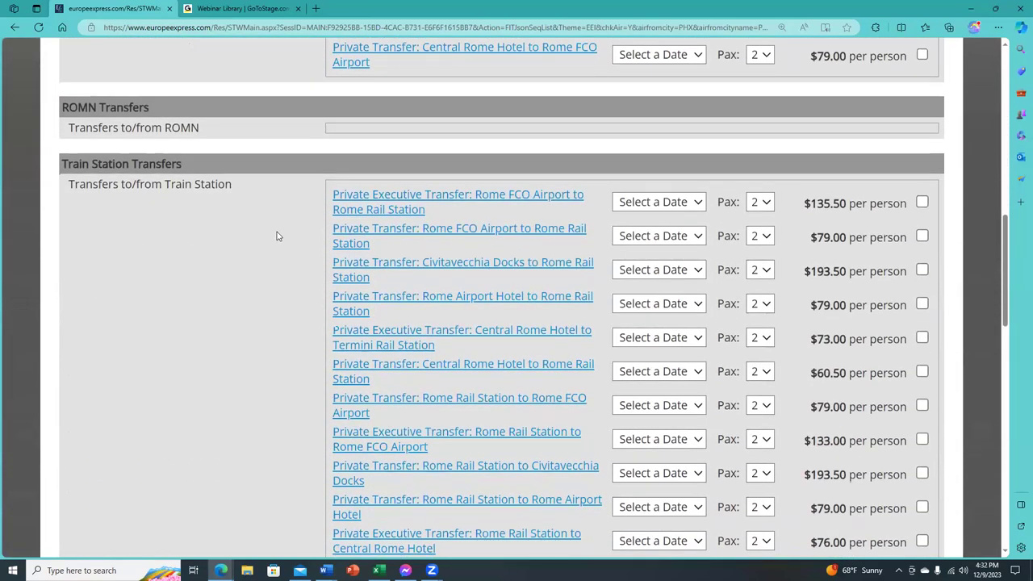
pyautogui.scroll(-1, 276, 236)
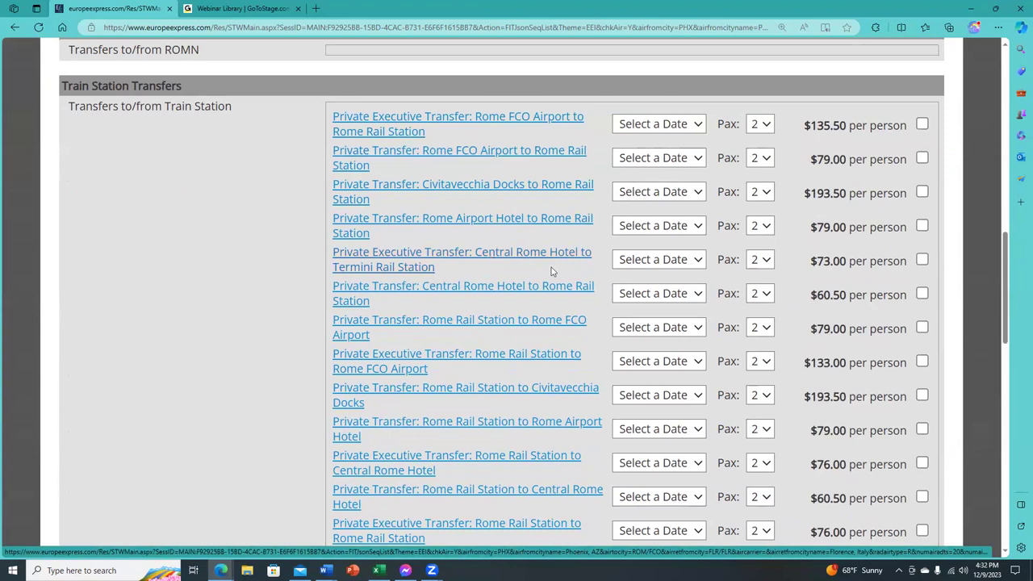
pyautogui.click(685, 268)
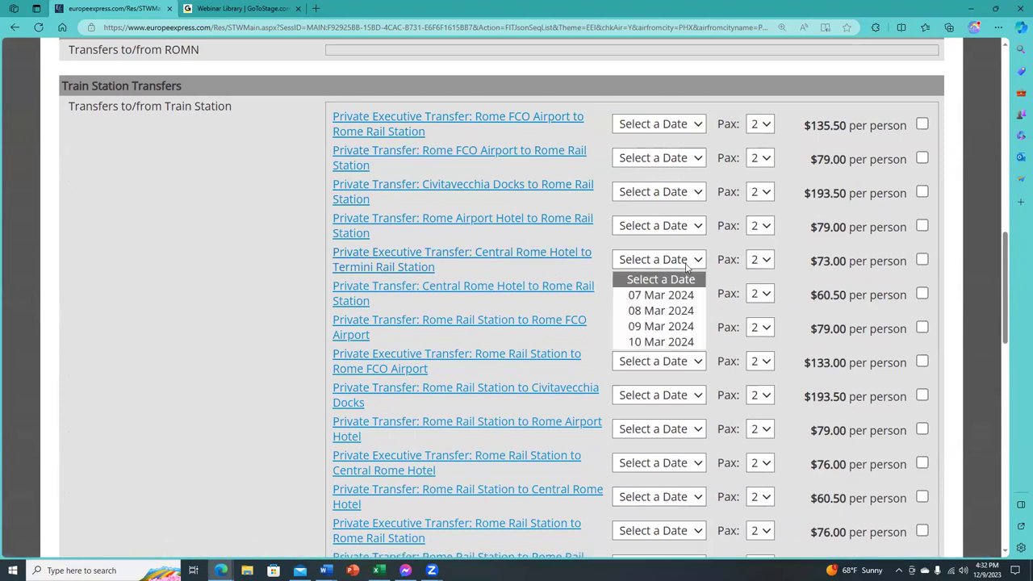
pyautogui.click(686, 345)
pyautogui.click(922, 259)
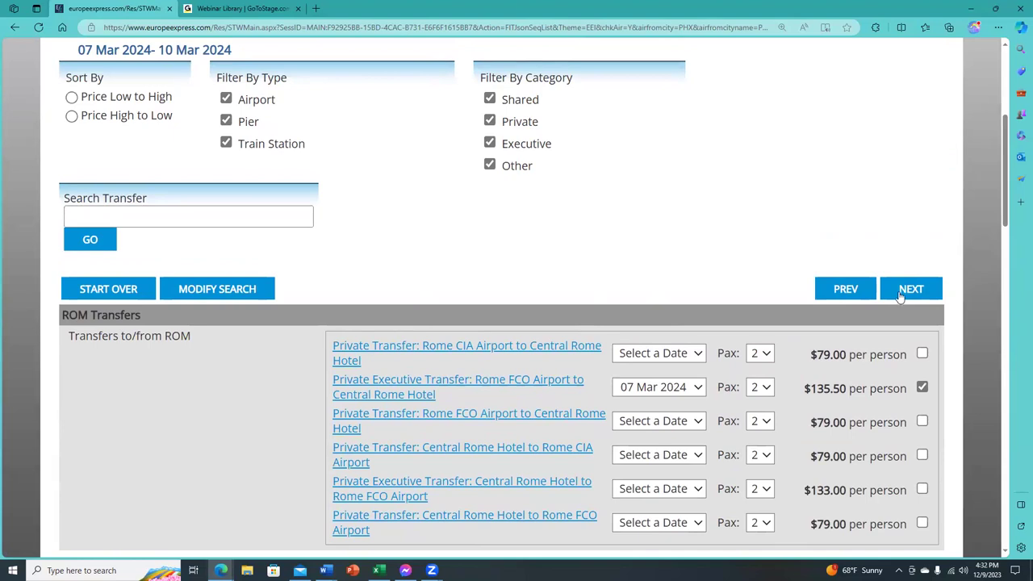
# Continue to the Venice transfers and add the daytime private transfer from Venice Hotel to Santa Lucia Station on 13 Mar 2024.
pyautogui.click(905, 291)
pyautogui.scroll(-2, 442, 339)
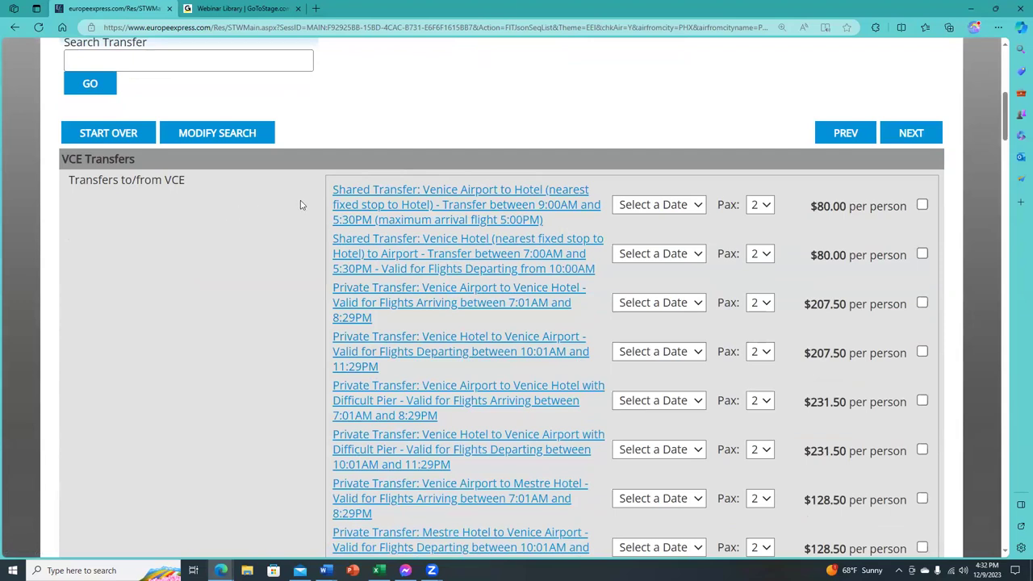
pyautogui.scroll(-2, 303, 204)
pyautogui.scroll(1, 307, 206)
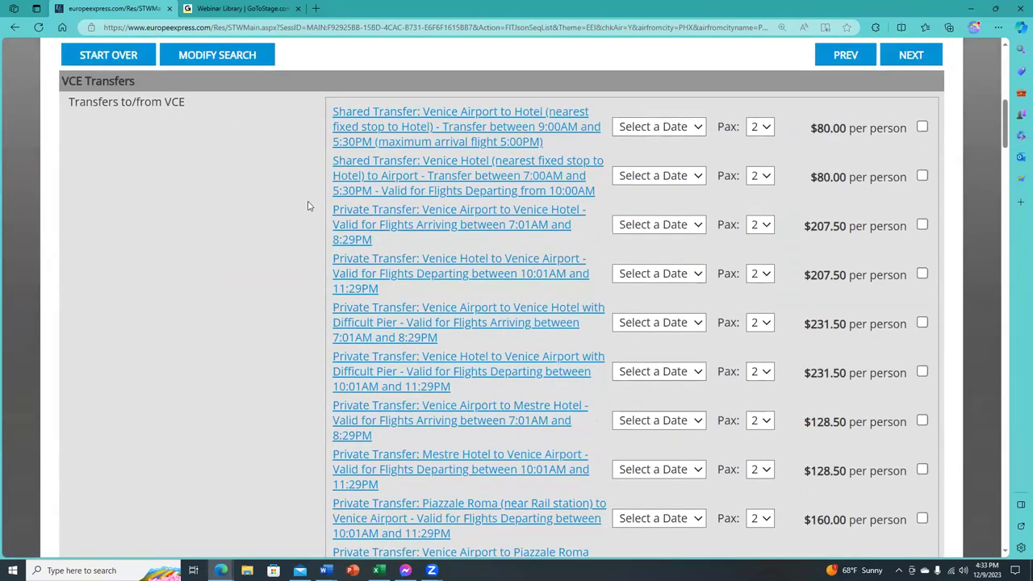
pyautogui.scroll(-2, 308, 206)
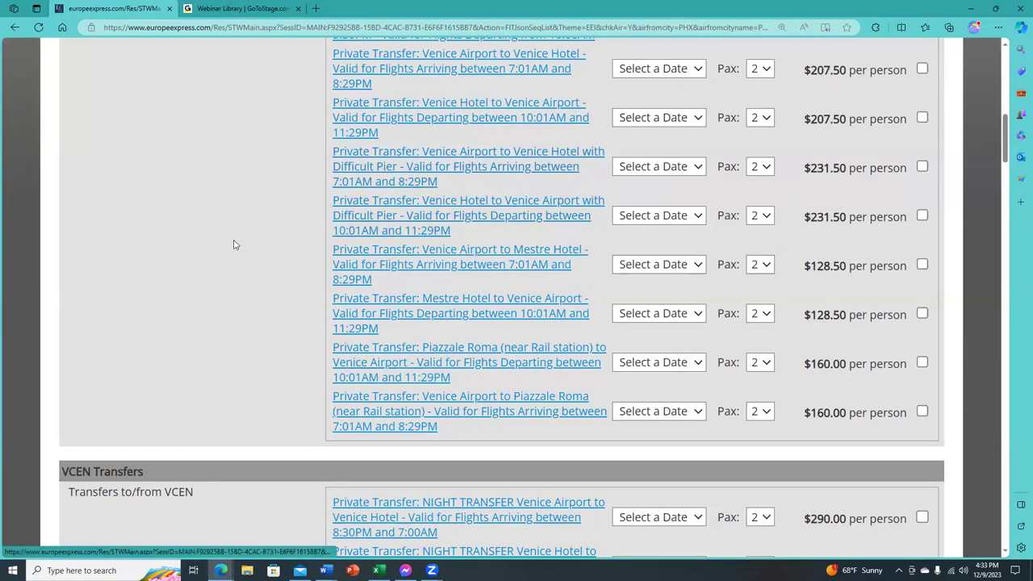
pyautogui.scroll(-5, 236, 243)
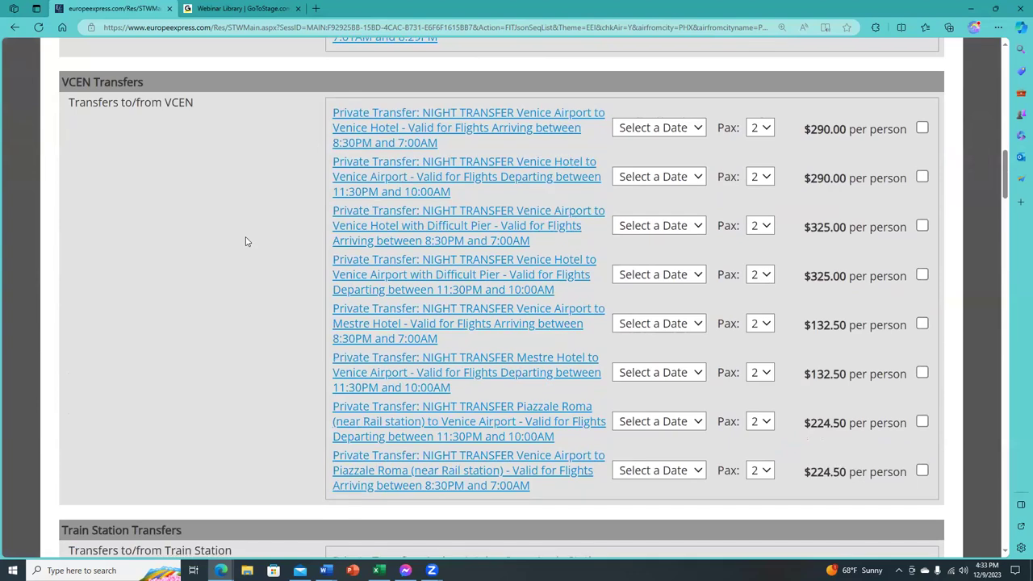
pyautogui.scroll(-5, 247, 240)
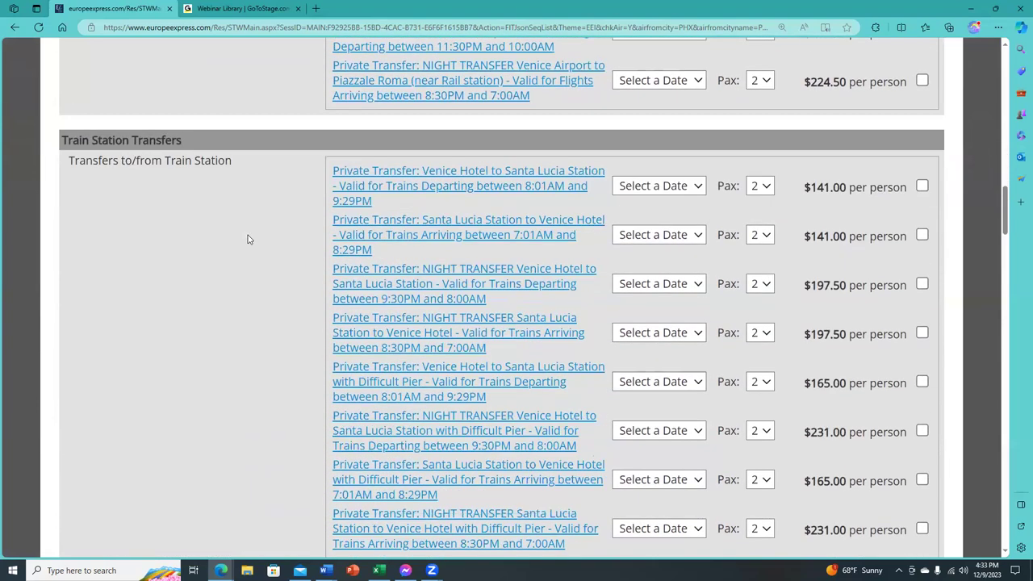
pyautogui.scroll(-1, 249, 238)
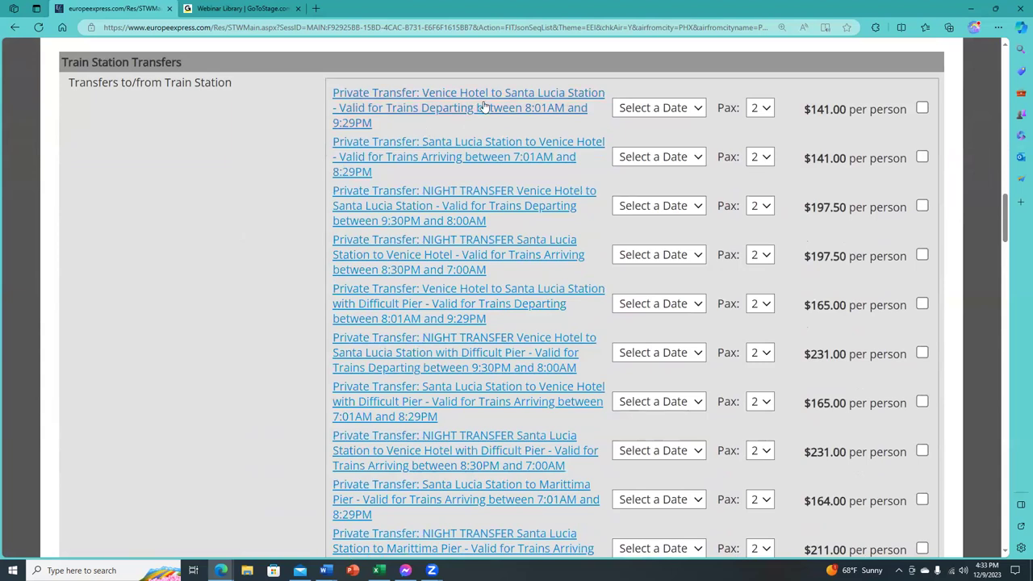
pyautogui.click(660, 110)
pyautogui.click(891, 118)
pyautogui.click(922, 107)
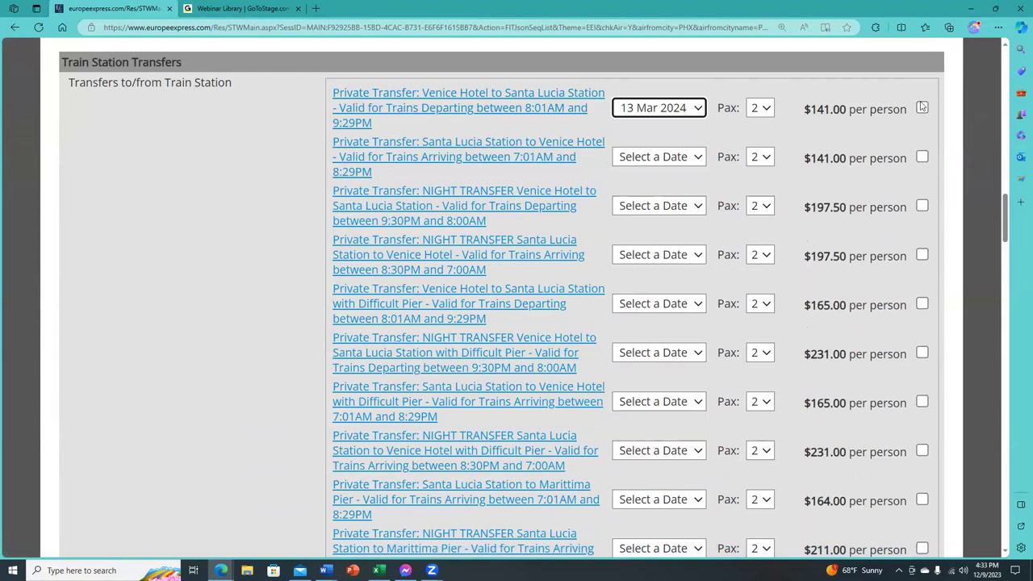
# Add the daytime private transfer from Santa Lucia Station to Venice Hotel on 10 Mar 2024.
pyautogui.click(677, 157)
pyautogui.click(676, 192)
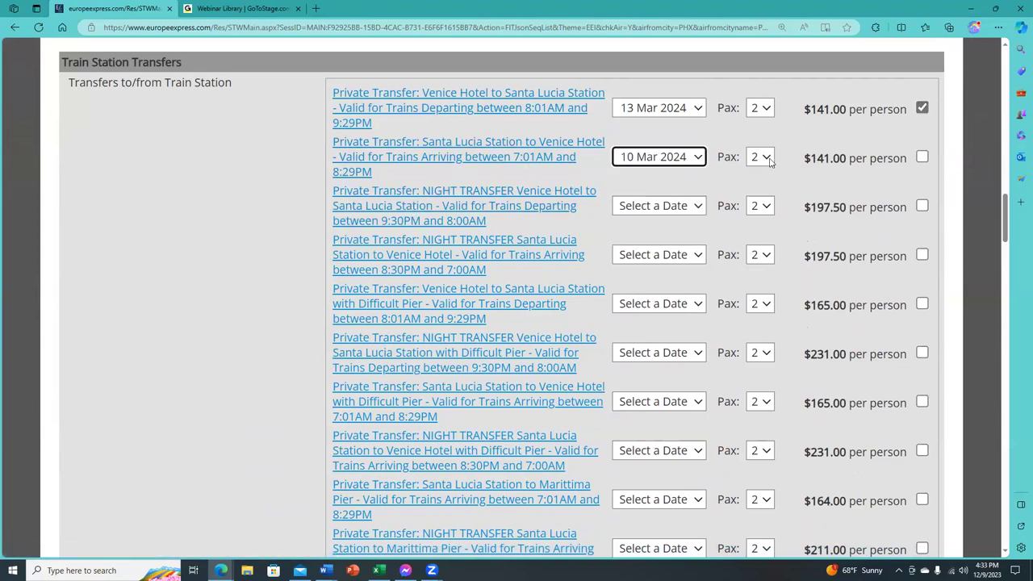
pyautogui.click(922, 157)
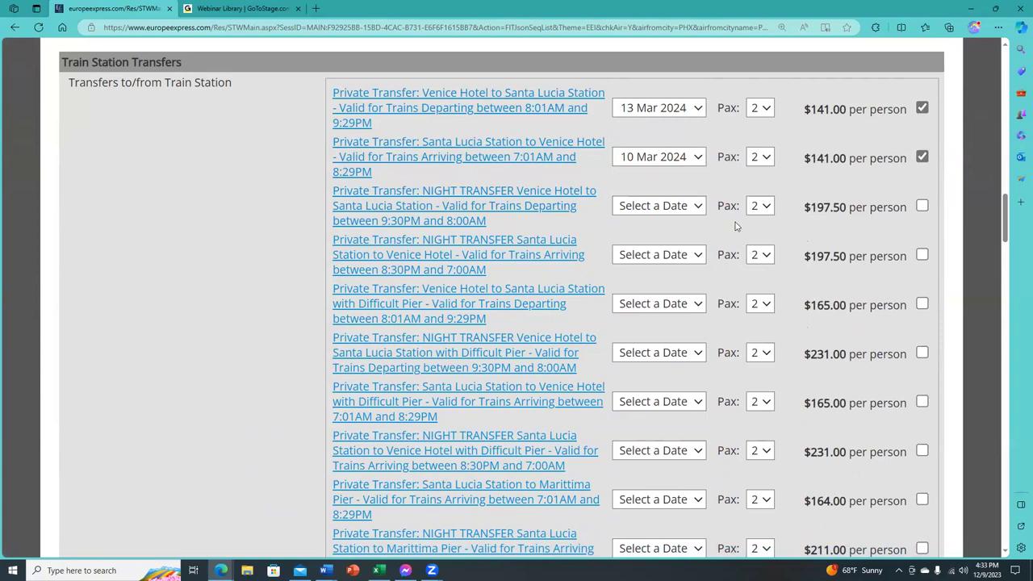
# Continue to the Florence transfers and add the private day transfer from Central Florence Hotel to Florence Airport on 16 Mar 2024.
pyautogui.scroll(15, 735, 226)
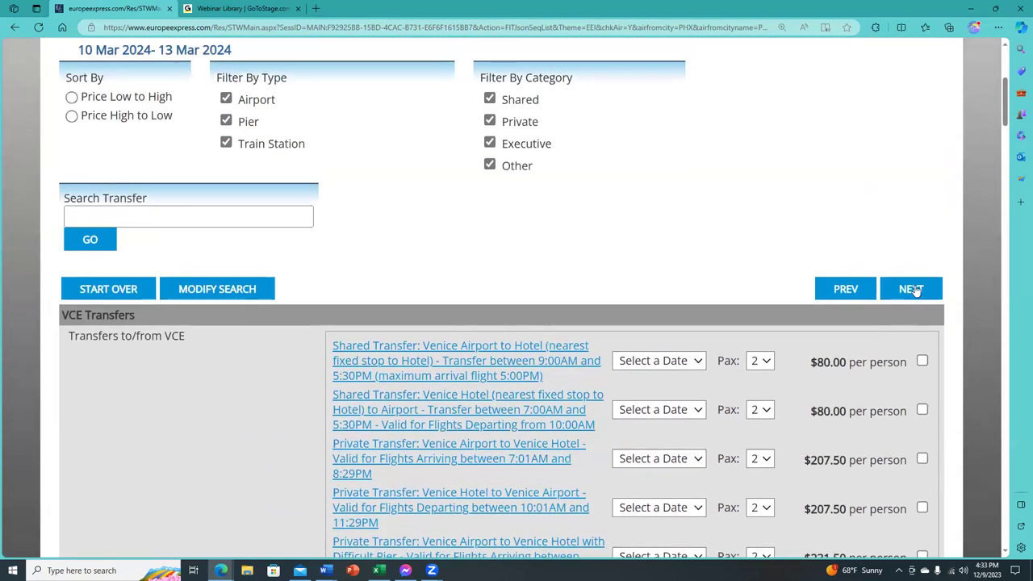
pyautogui.scroll(1, 916, 292)
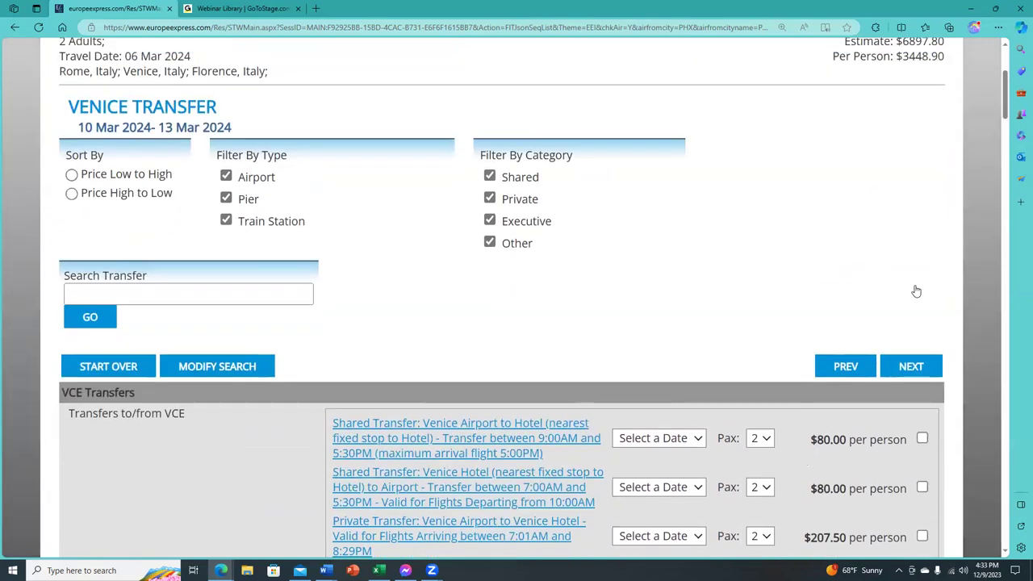
pyautogui.click(927, 365)
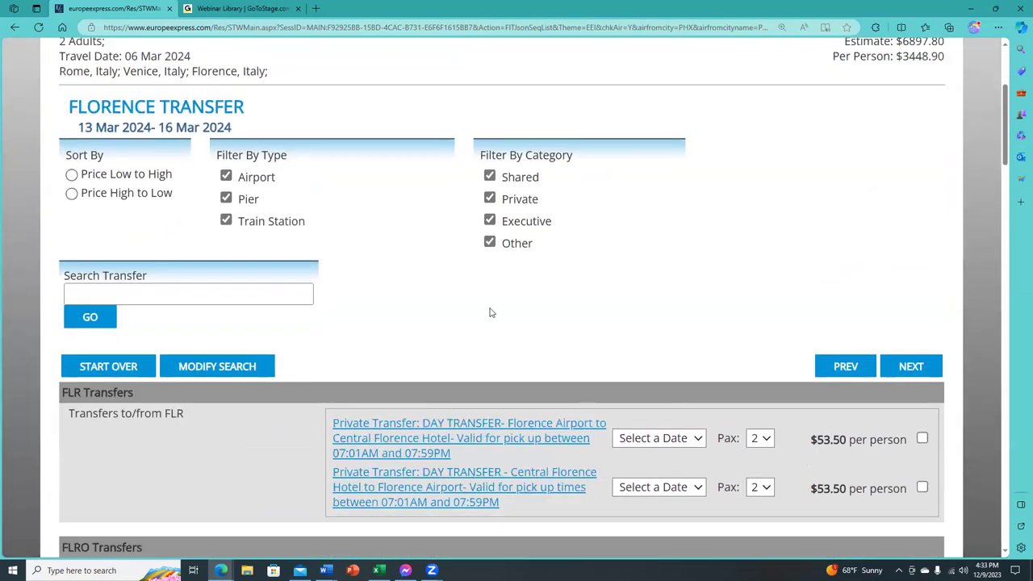
pyautogui.scroll(-2, 488, 313)
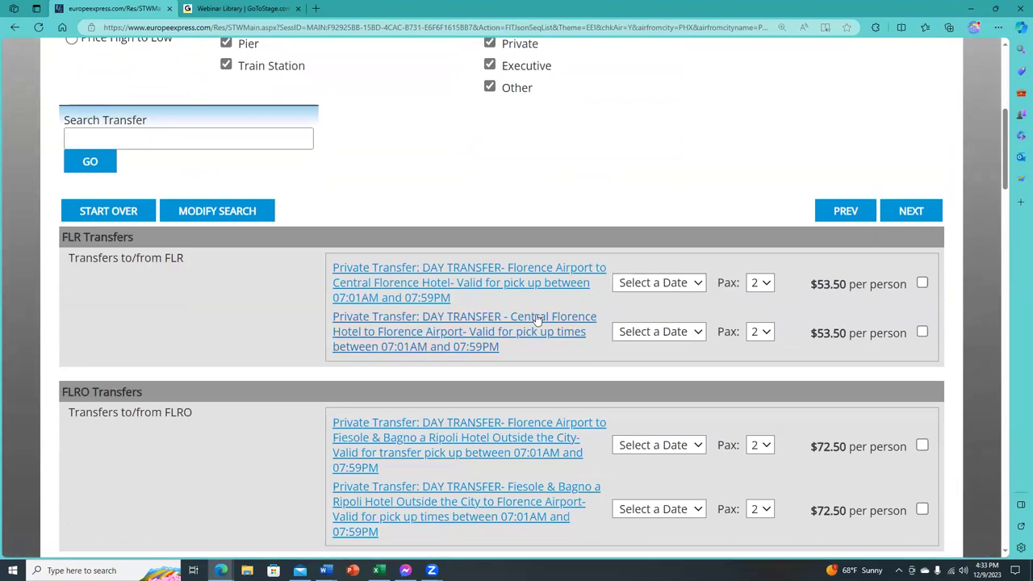
pyautogui.click(673, 331)
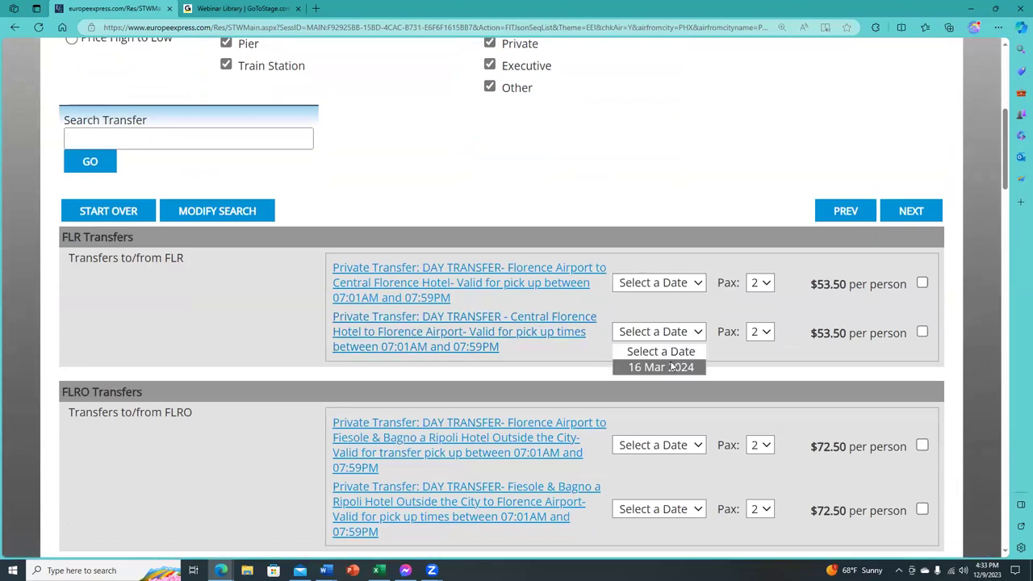
pyautogui.click(673, 367)
pyautogui.click(922, 332)
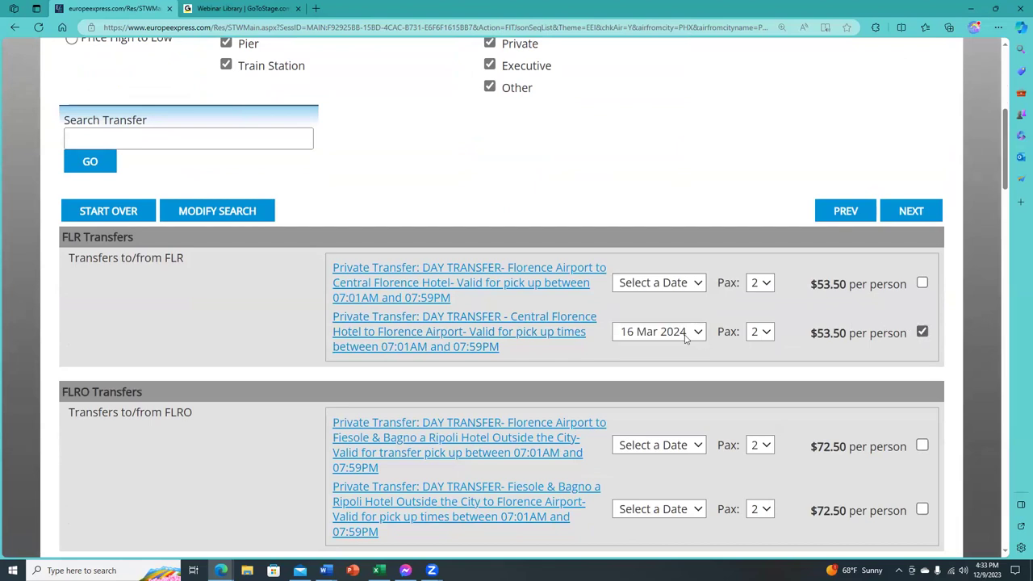
# Add the private day transfer from Florence Santa Maria Novella Rail Station to Central Florence Hotel on 13 Mar 2024.
pyautogui.scroll(-1, 578, 333)
pyautogui.scroll(-1, 578, 333)
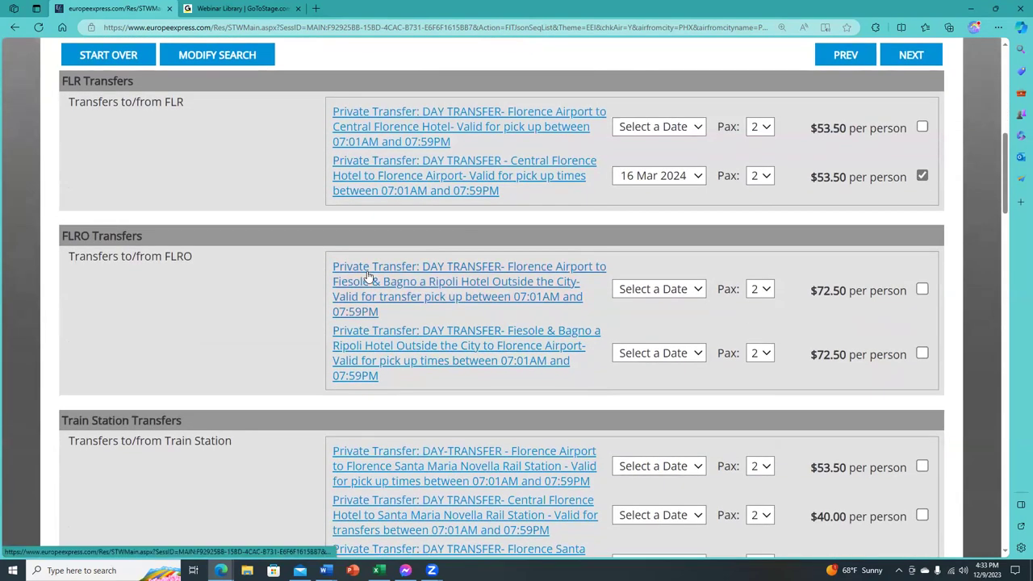
pyautogui.scroll(-2, 367, 276)
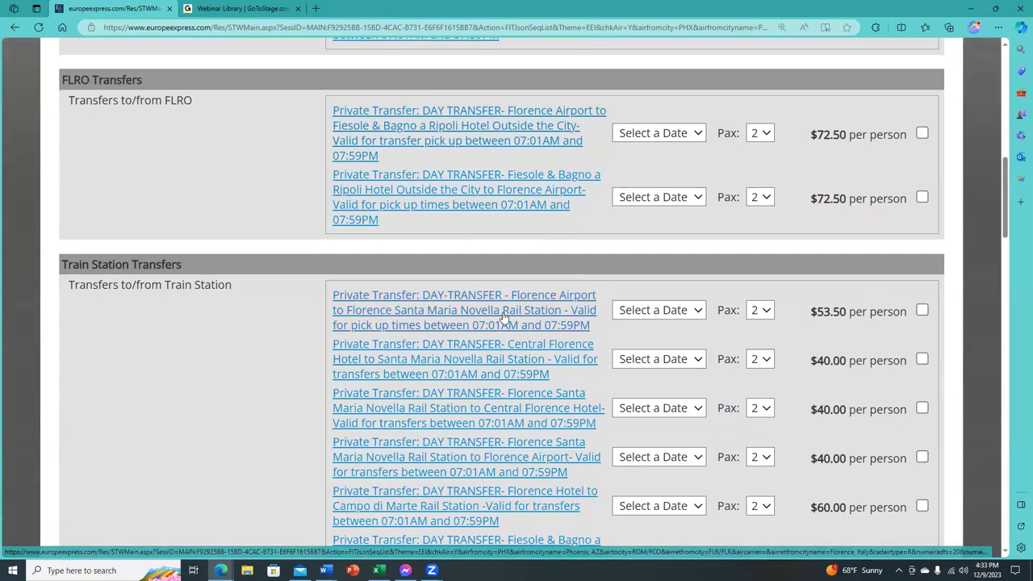
pyautogui.scroll(-1, 504, 316)
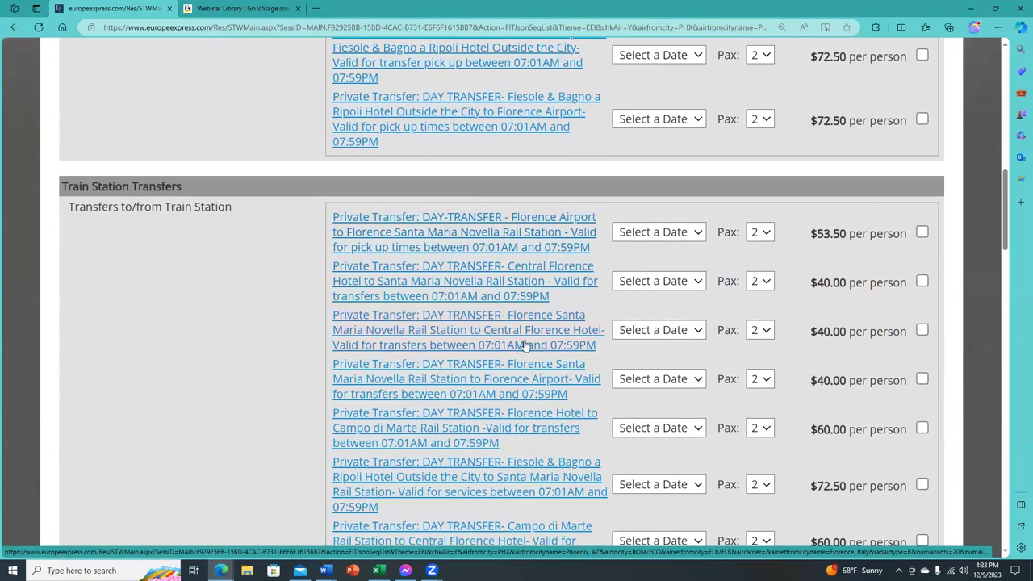
pyautogui.click(661, 332)
pyautogui.click(660, 365)
pyautogui.click(922, 330)
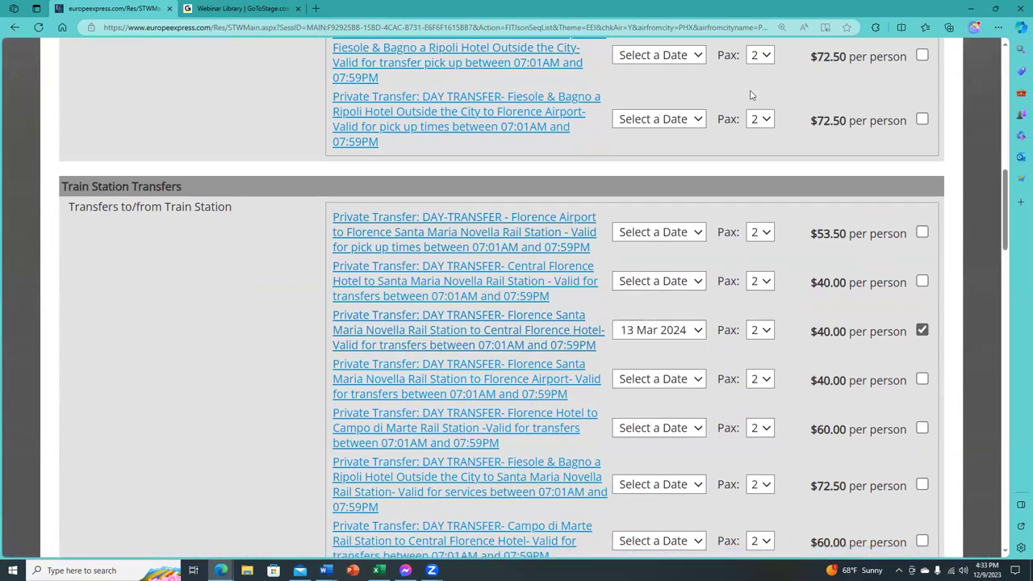
# Continue to the Rome sightseeing options and open the City Sightseeing Rome Tour - 24 Hours description in a maximized window.
pyautogui.scroll(5, 750, 95)
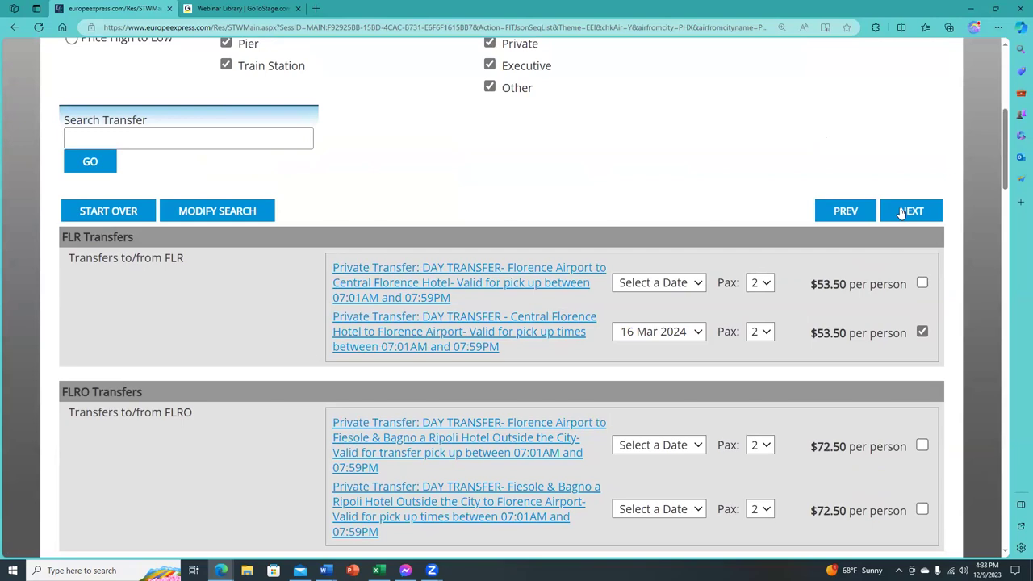
pyautogui.click(902, 212)
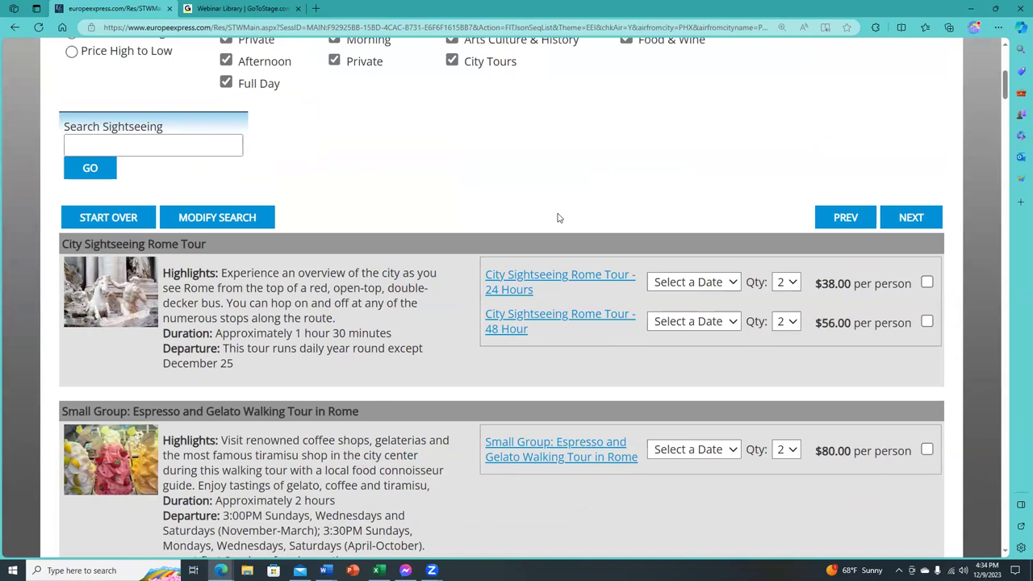
pyautogui.click(506, 285)
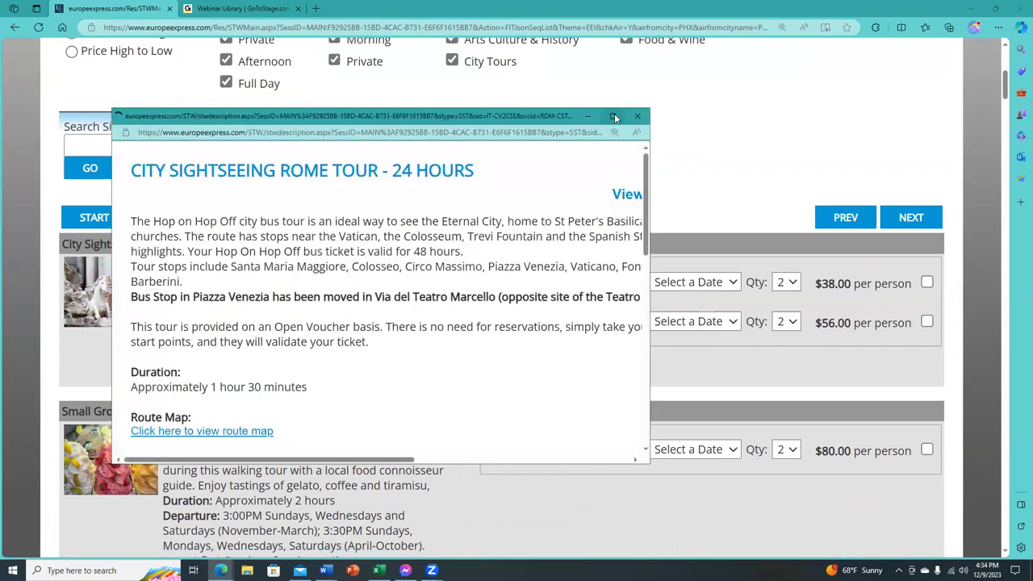
pyautogui.click(614, 115)
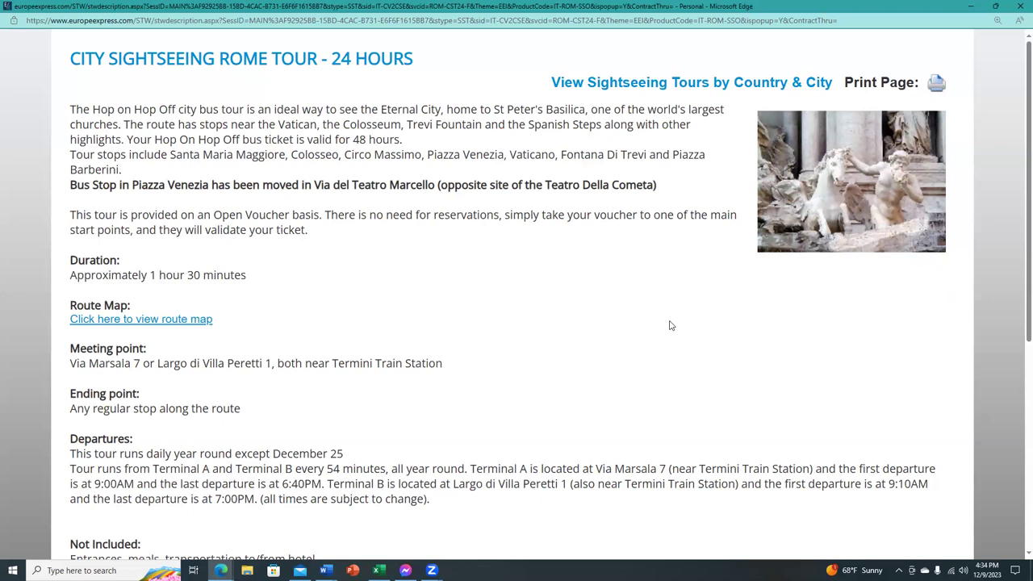
# Read the City Sightseeing Rome Tour - 24 Hours description, view its route map, and close both windows.
pyautogui.scroll(-1, 669, 324)
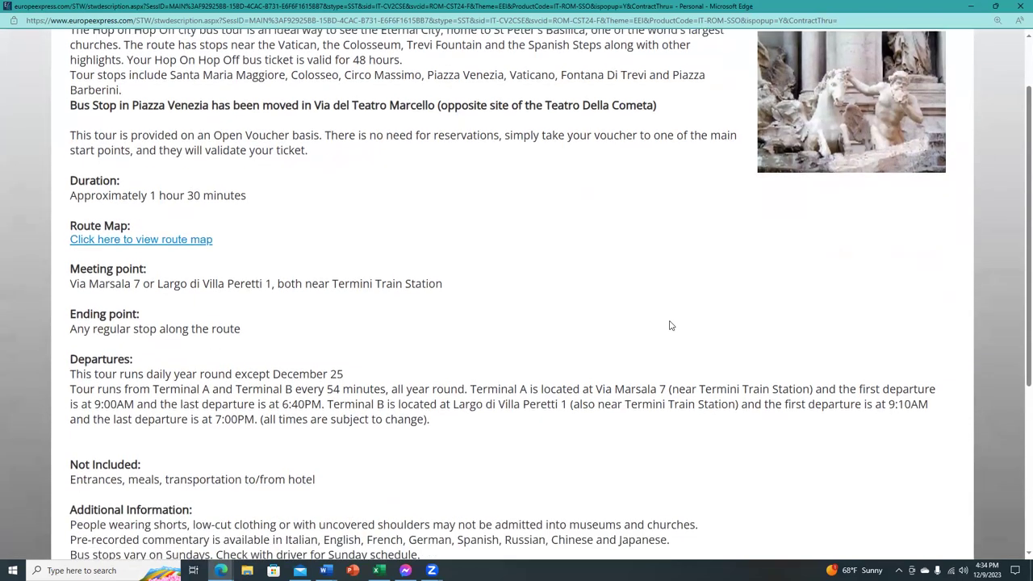
pyautogui.scroll(1, 668, 323)
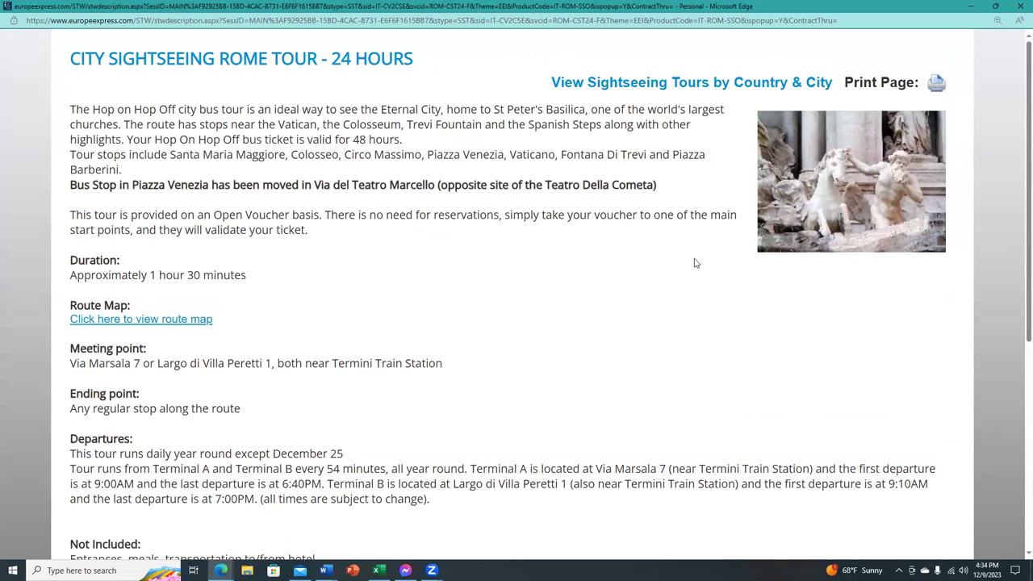
pyautogui.scroll(-2, 671, 244)
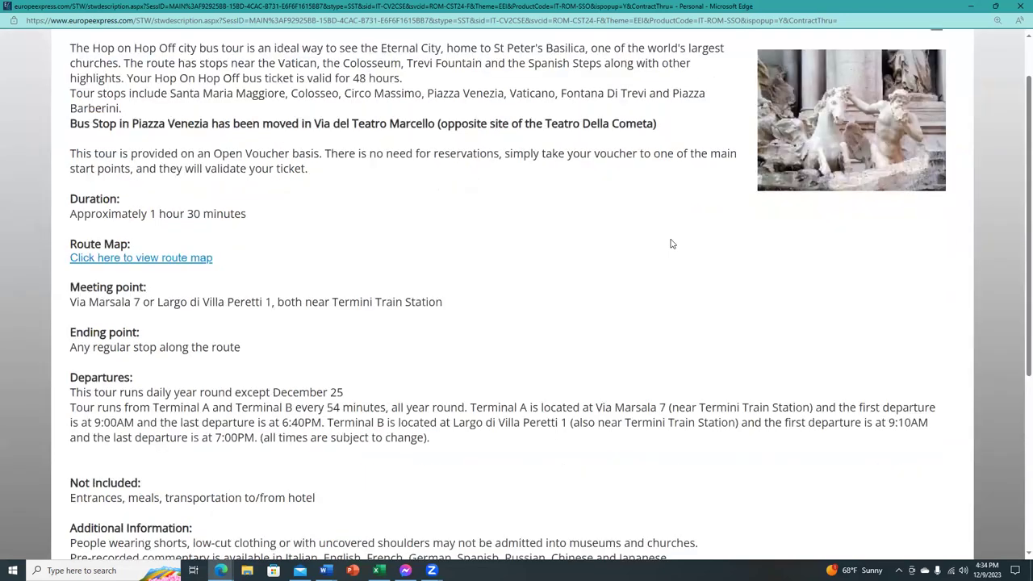
pyautogui.scroll(-3, 671, 244)
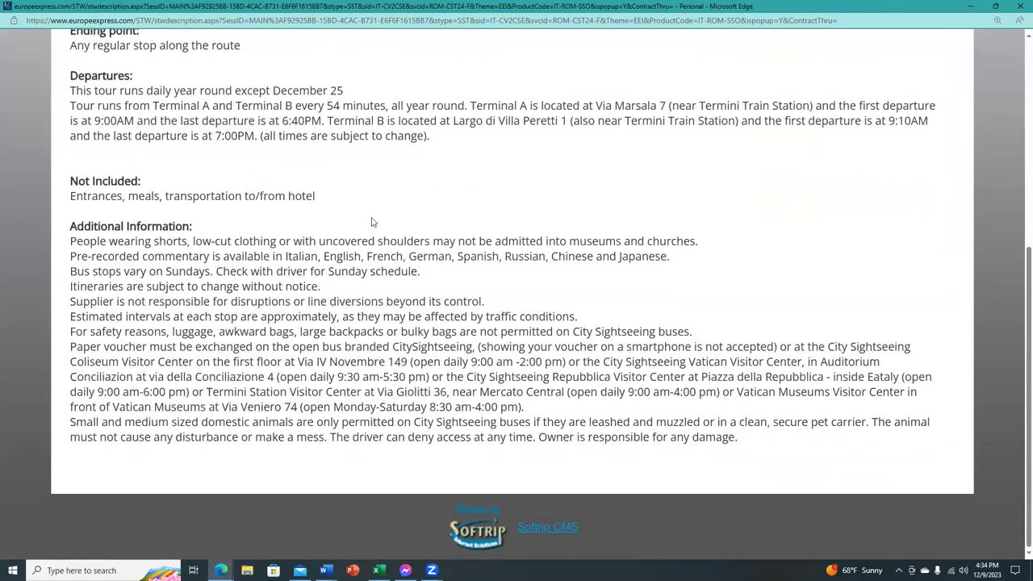
pyautogui.scroll(4, 152, 283)
pyautogui.click(153, 278)
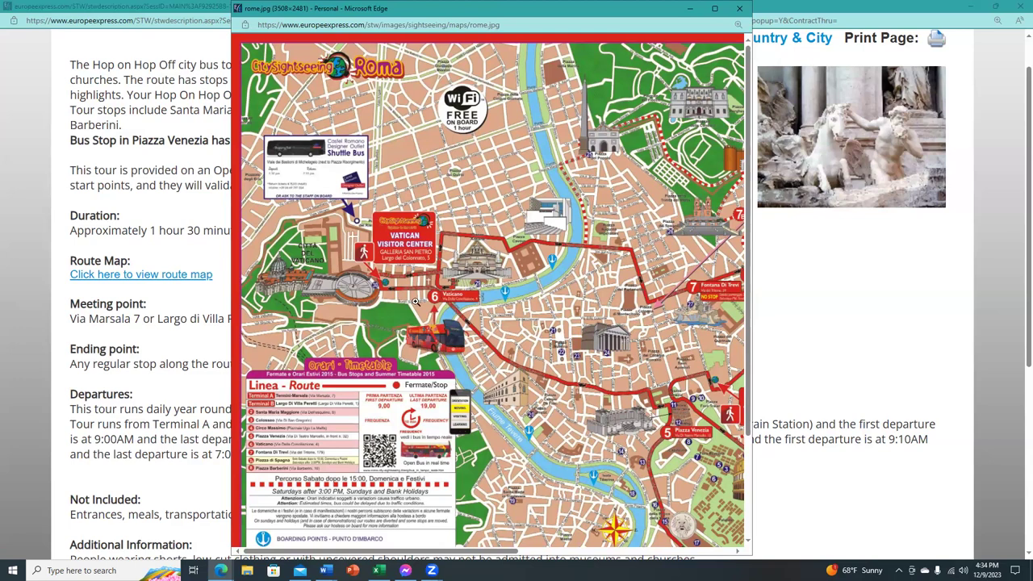
pyautogui.click(739, 12)
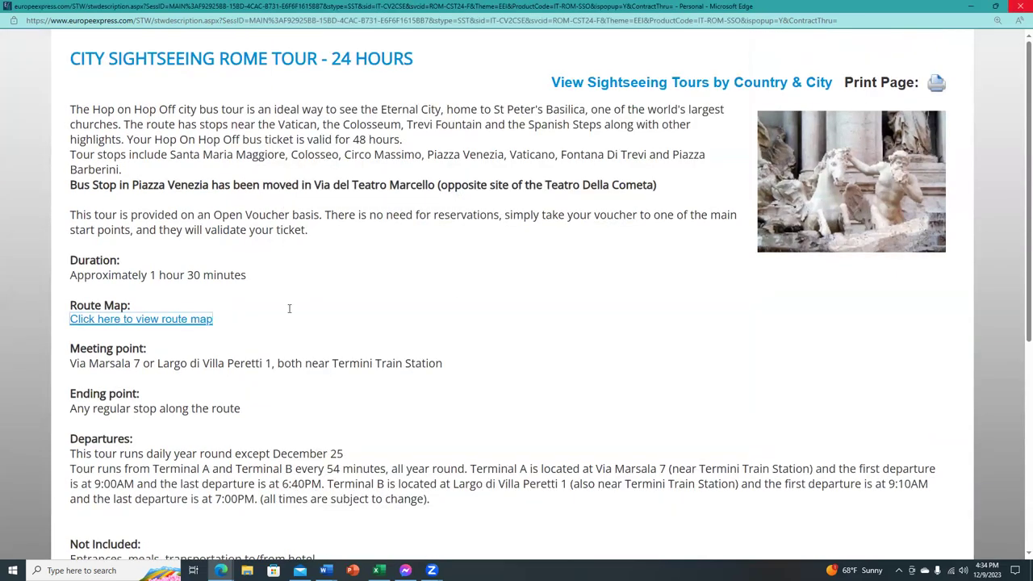
pyautogui.hotkey('ctrl', 'w')
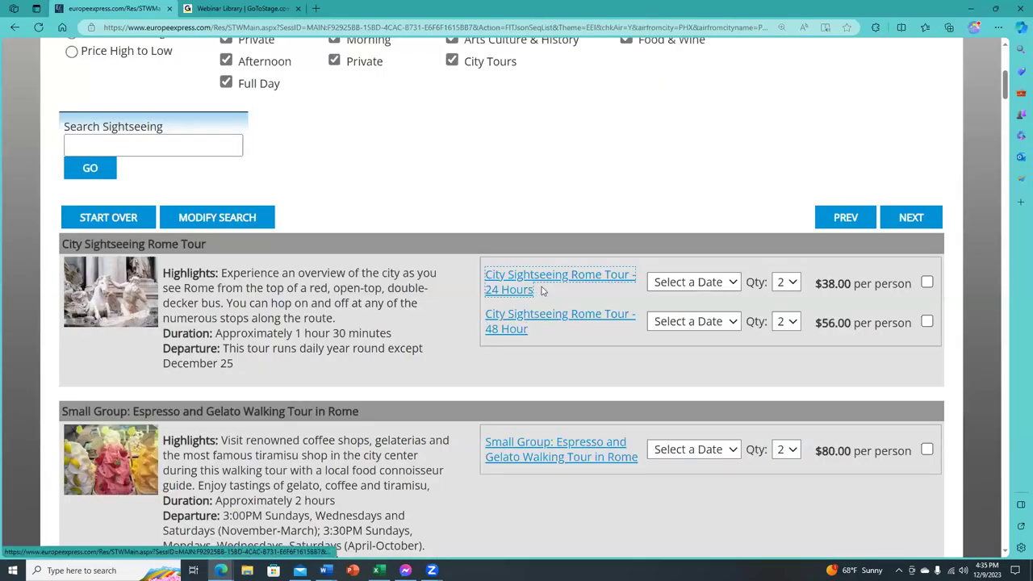
# Add the City Sightseeing Rome Tour - 48 Hour for 07 Mar 2024.
pyautogui.click(716, 322)
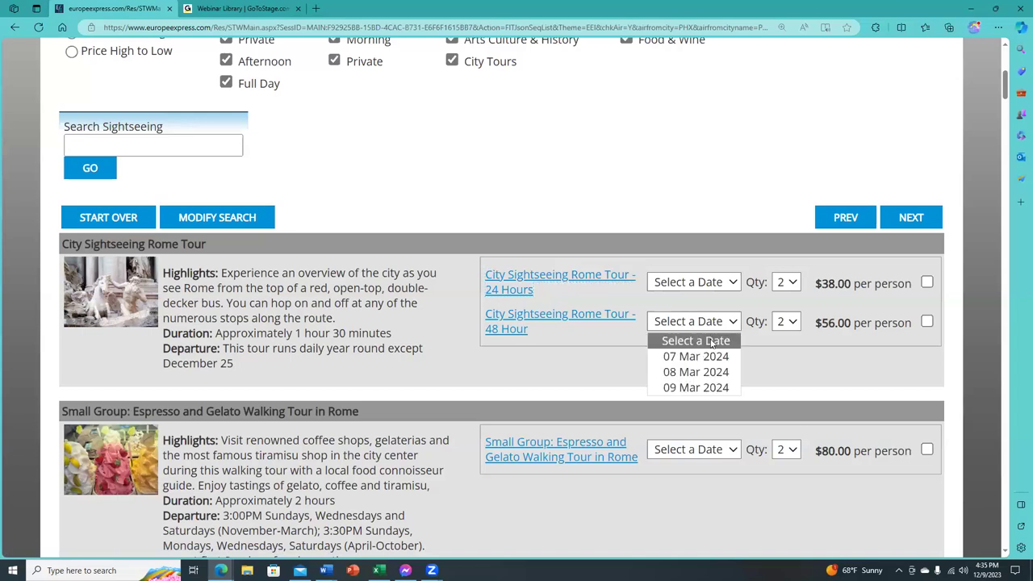
pyautogui.click(713, 356)
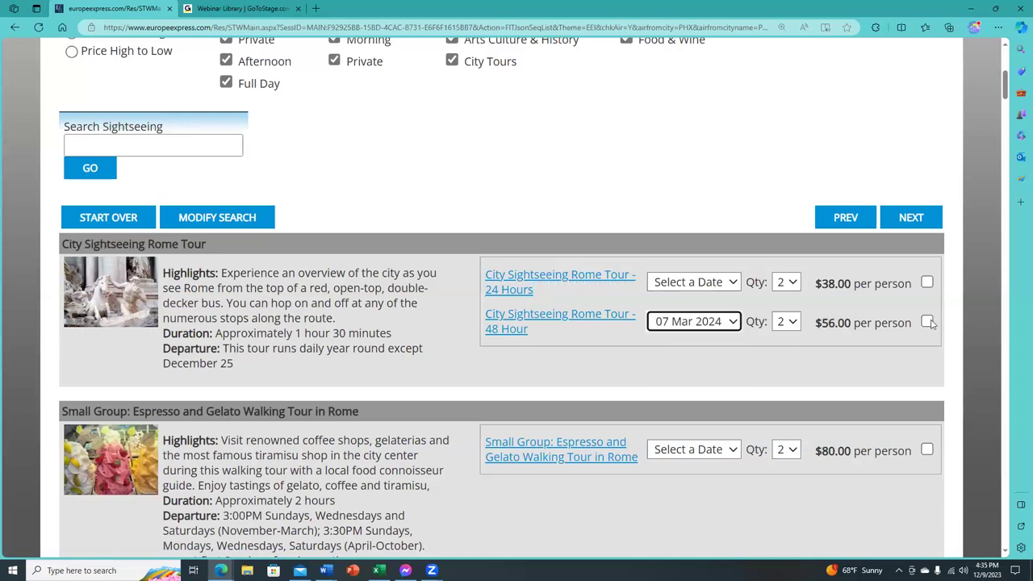
pyautogui.click(926, 323)
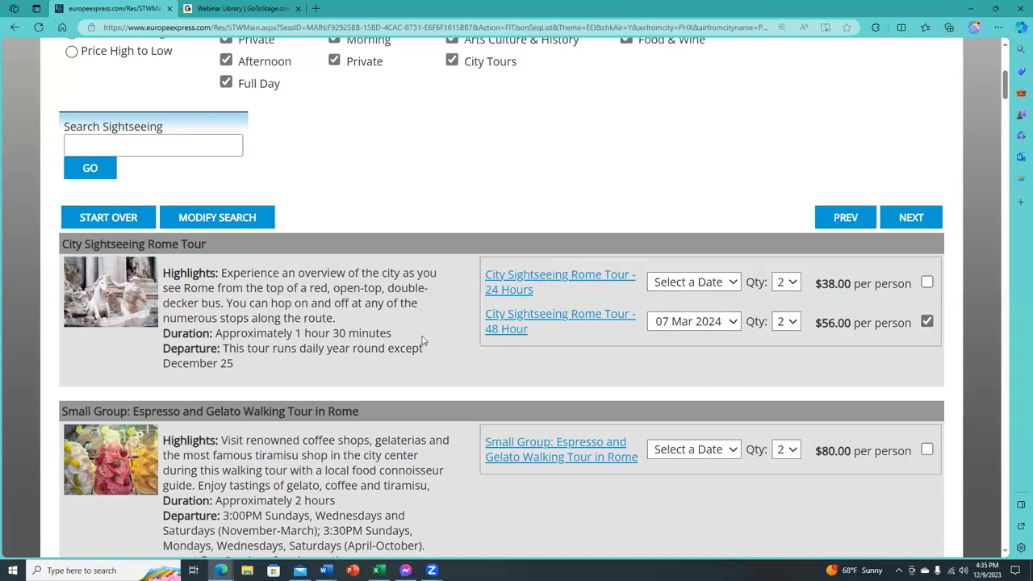
# Review the highlights, durations and departure times of the Rome food tasting, cooking class and small-group Colosseum tours.
pyautogui.scroll(-1, 424, 339)
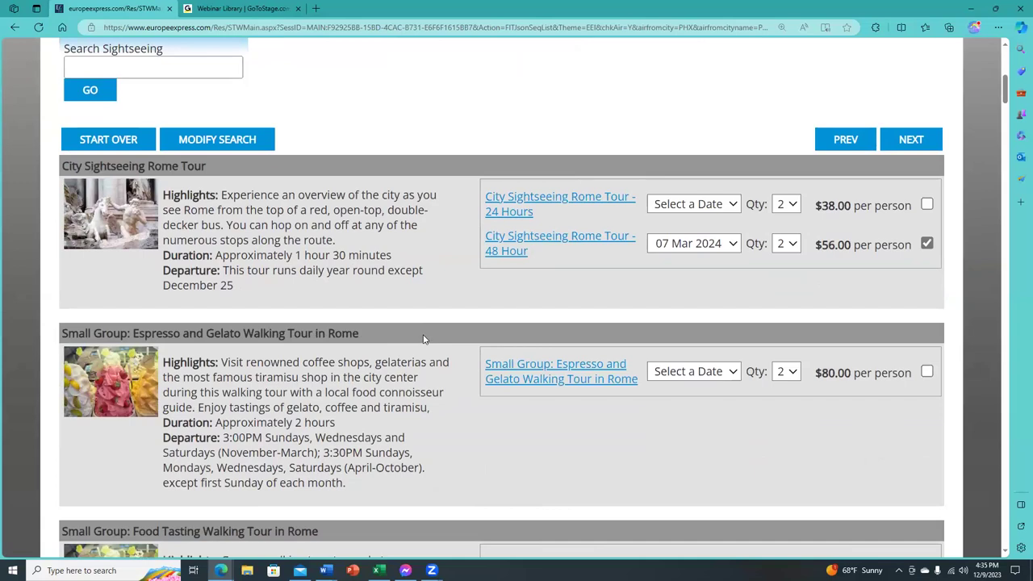
pyautogui.scroll(-2, 323, 295)
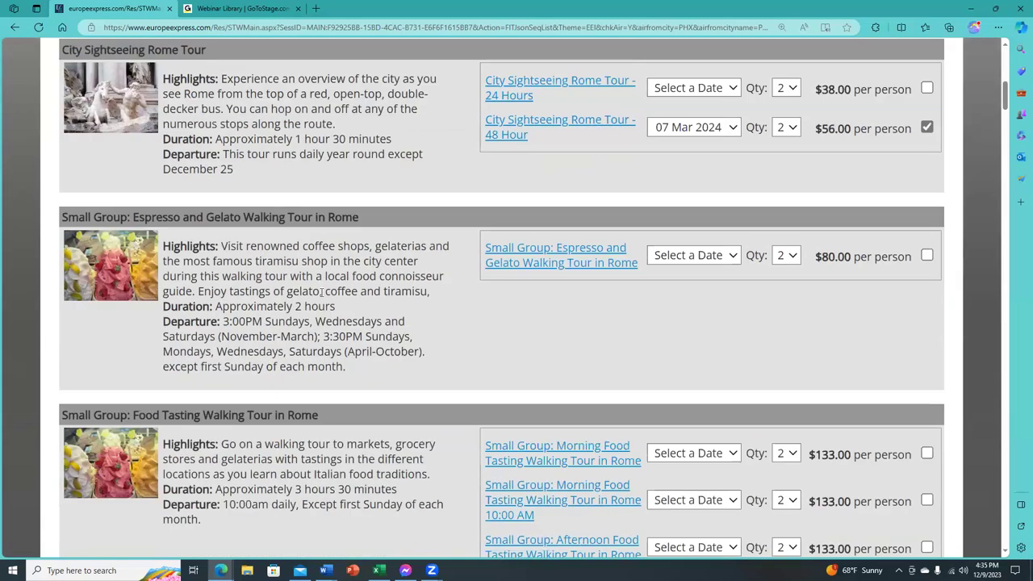
pyautogui.scroll(-2, 321, 293)
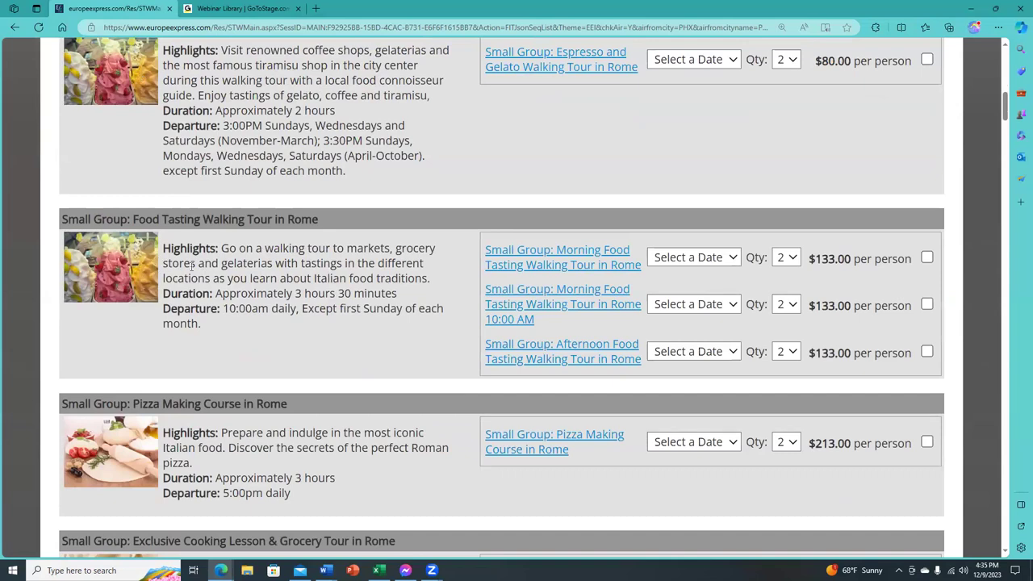
pyautogui.scroll(1, 176, 249)
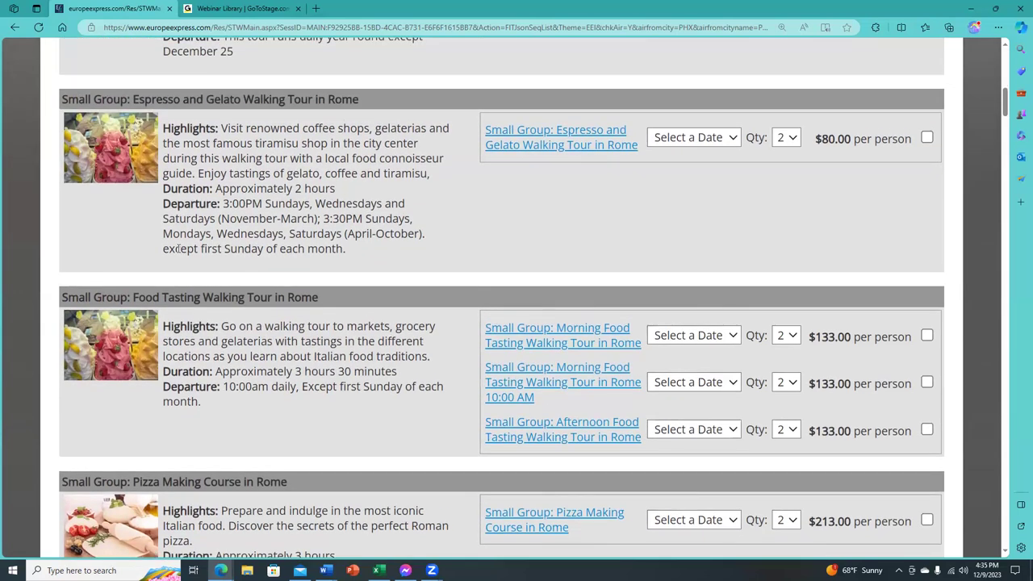
pyautogui.scroll(-3, 177, 249)
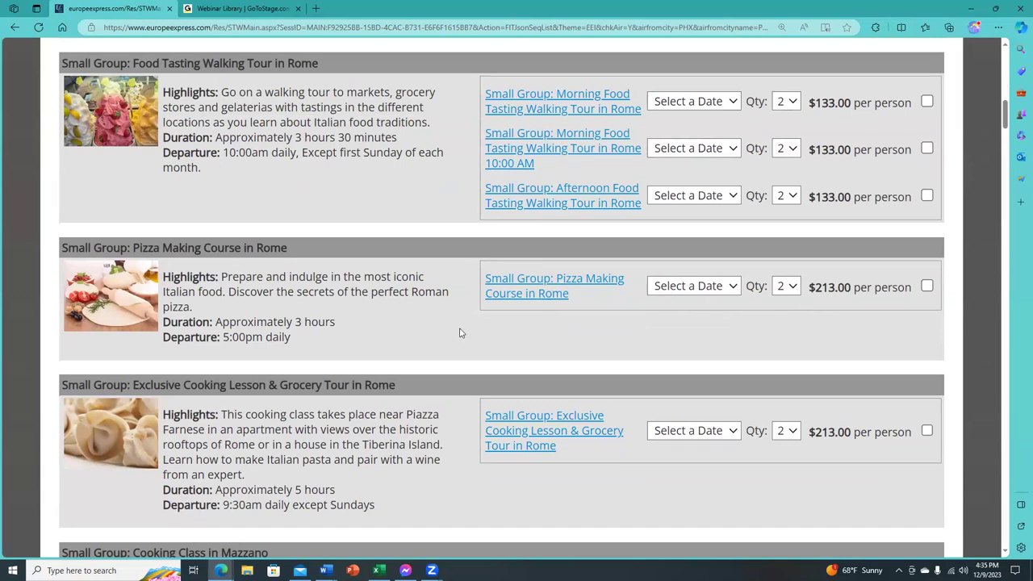
pyautogui.scroll(-2, 460, 333)
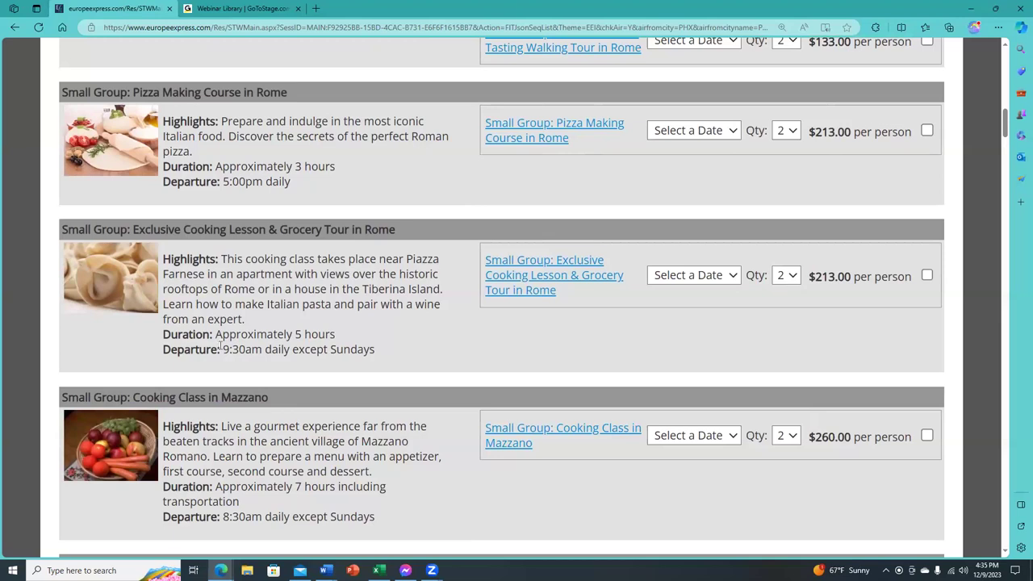
pyautogui.scroll(-1, 220, 345)
pyautogui.scroll(-3, 220, 343)
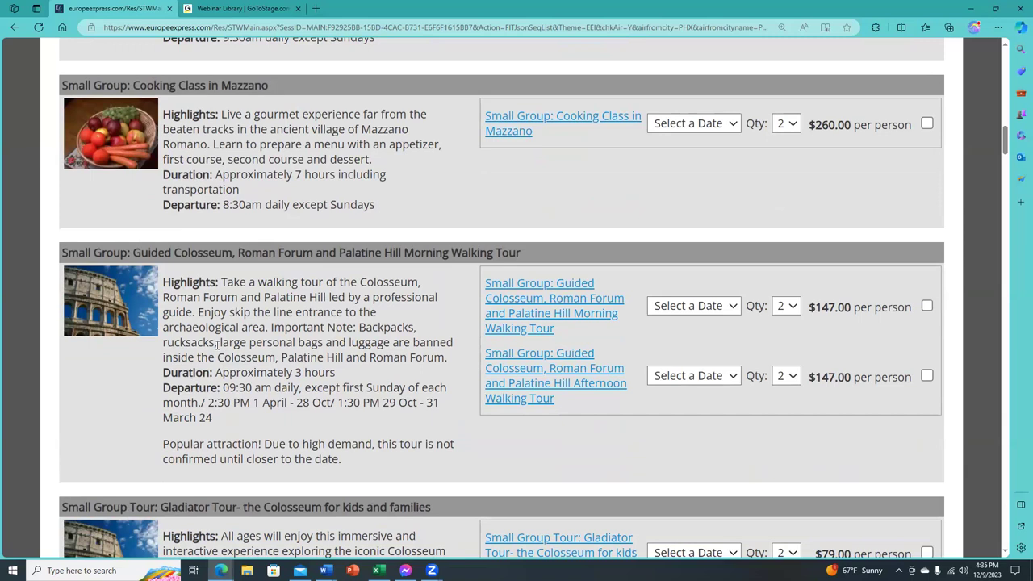
pyautogui.scroll(-1, 216, 343)
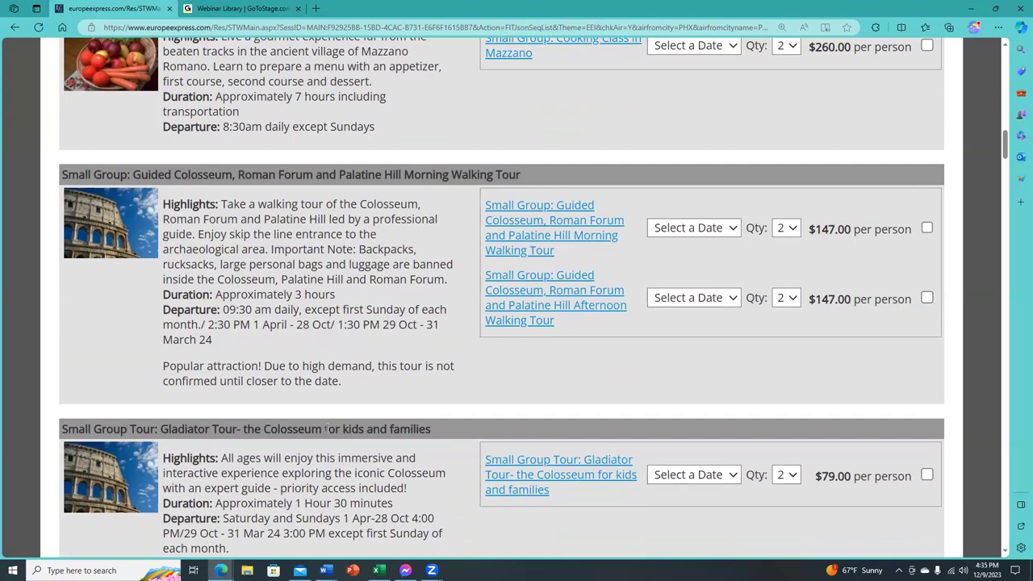
pyautogui.scroll(-3, 321, 428)
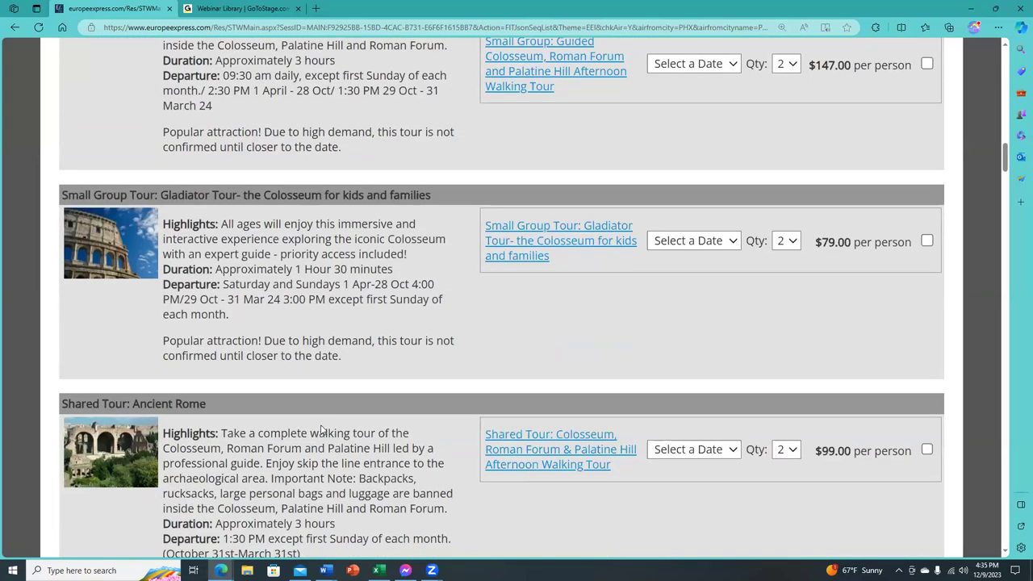
# Read the full description of the small-group Guided Colosseum, Roman Forum and Palatine Hill Morning Walking Tour and close it.
pyautogui.scroll(3, 322, 431)
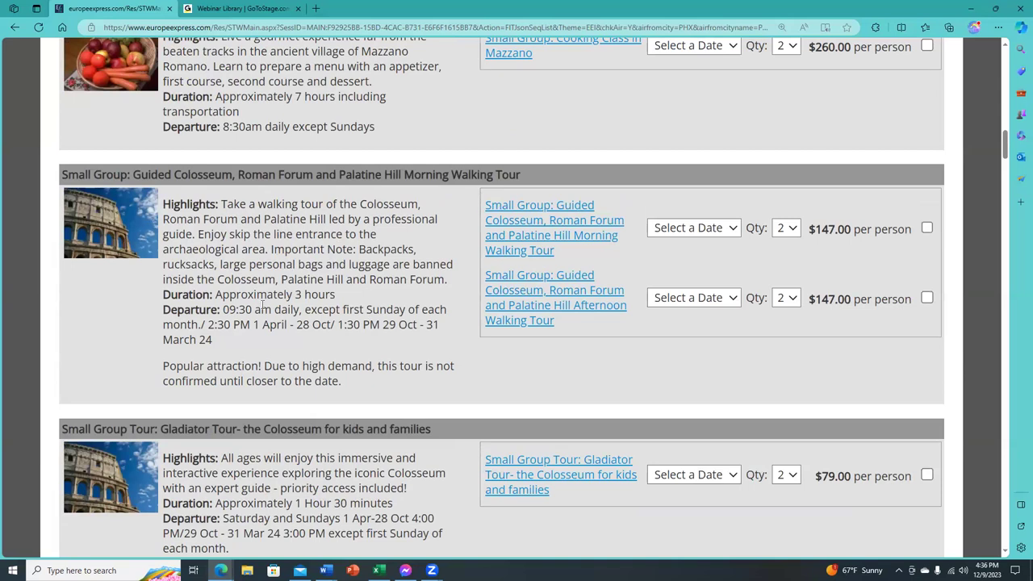
pyautogui.moveTo(171, 204); pyautogui.dragTo(396, 390)
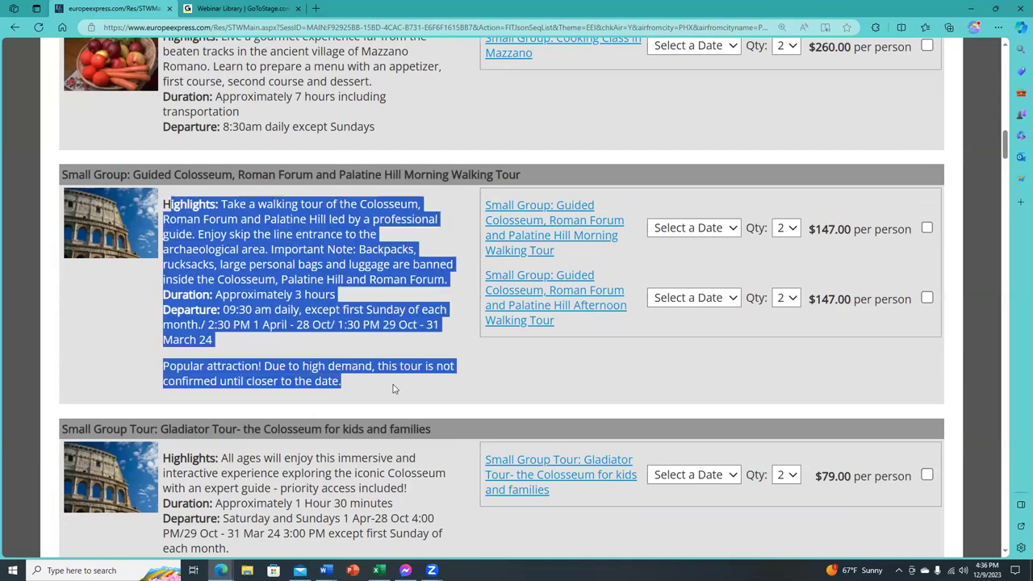
pyautogui.click(514, 376)
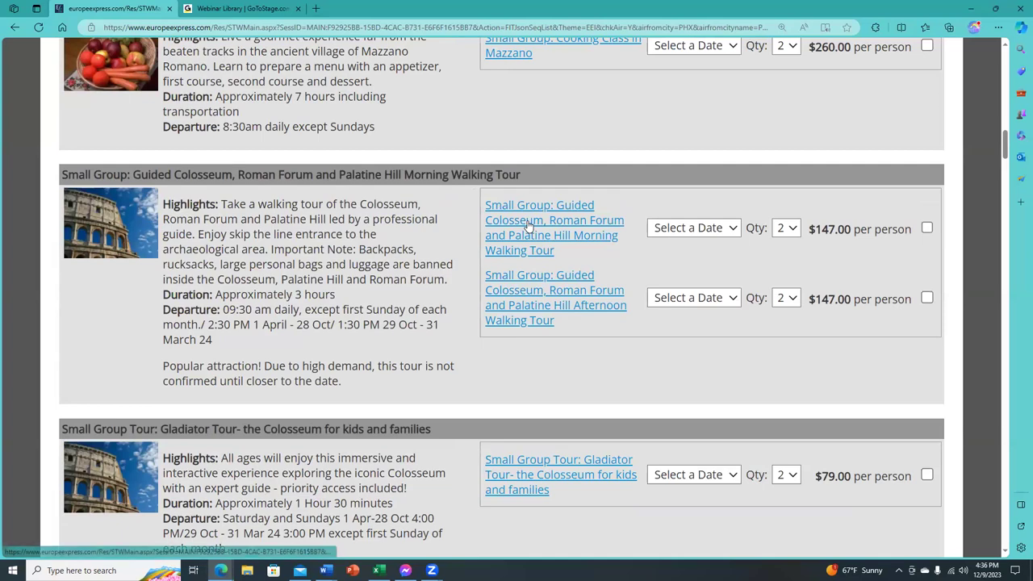
pyautogui.click(529, 224)
pyautogui.scroll(-2, 370, 239)
pyautogui.scroll(-2, 369, 239)
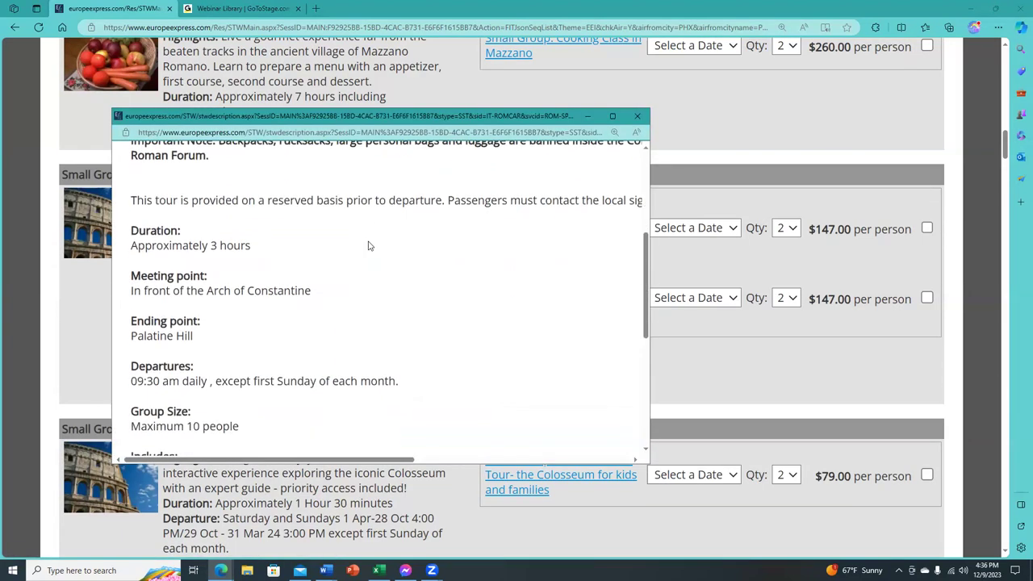
pyautogui.scroll(-3, 368, 245)
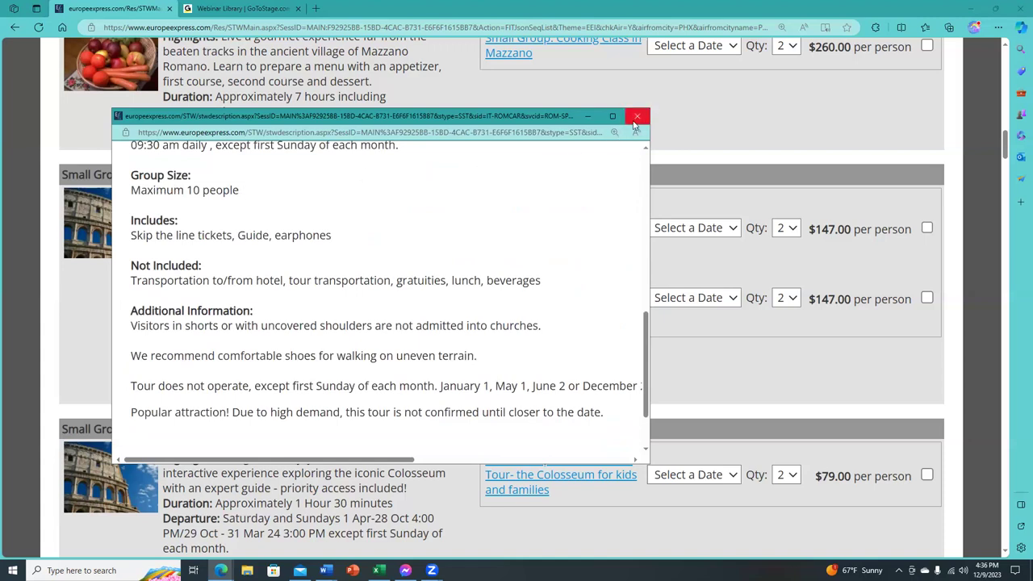
pyautogui.click(636, 117)
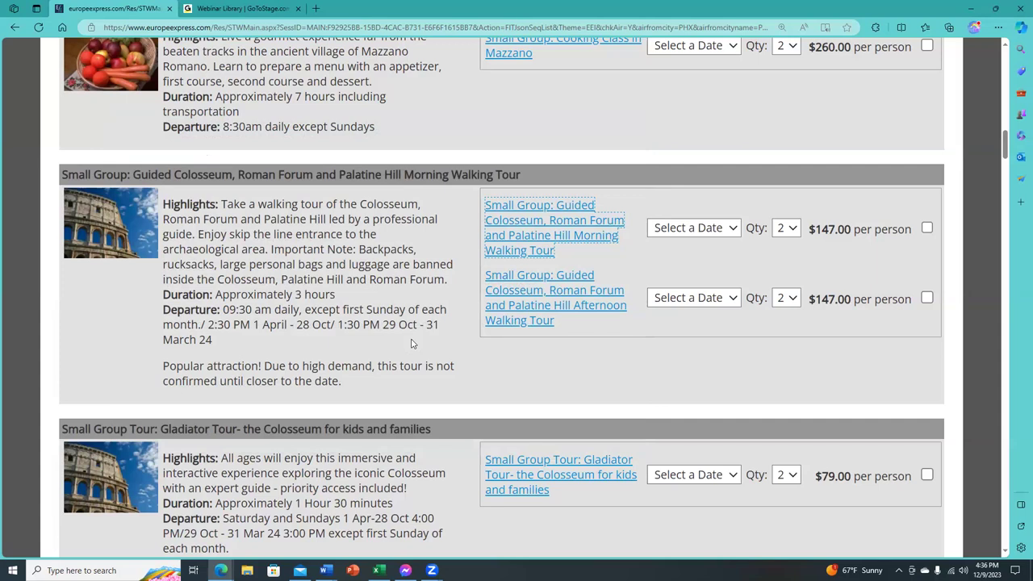
# Add the private Colosseum, Roman Forum and Palatine Hill Morning tour with hotel pick up and drop off for 08 Mar 2024.
pyautogui.scroll(-4, 411, 342)
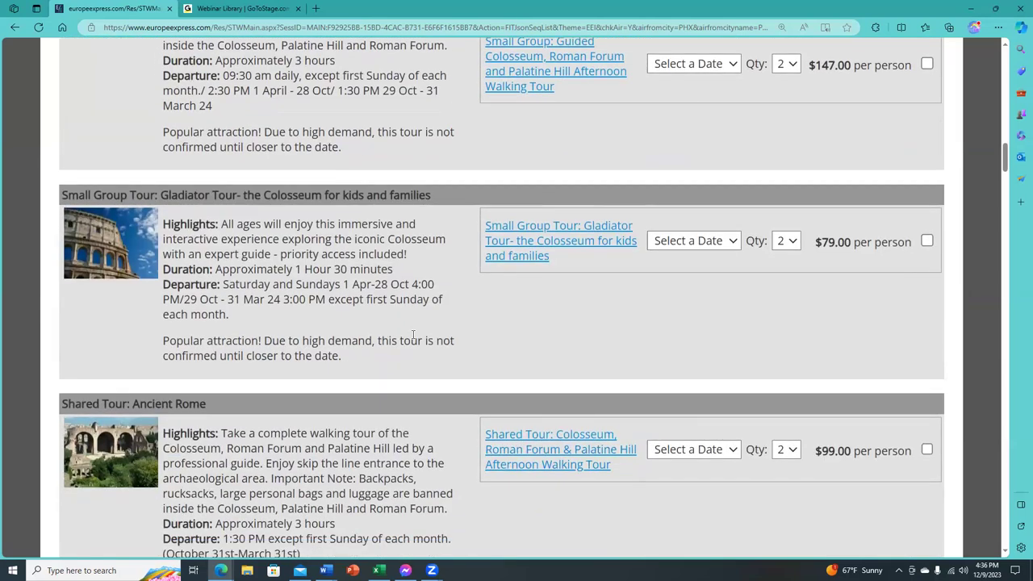
pyautogui.scroll(-1, 411, 339)
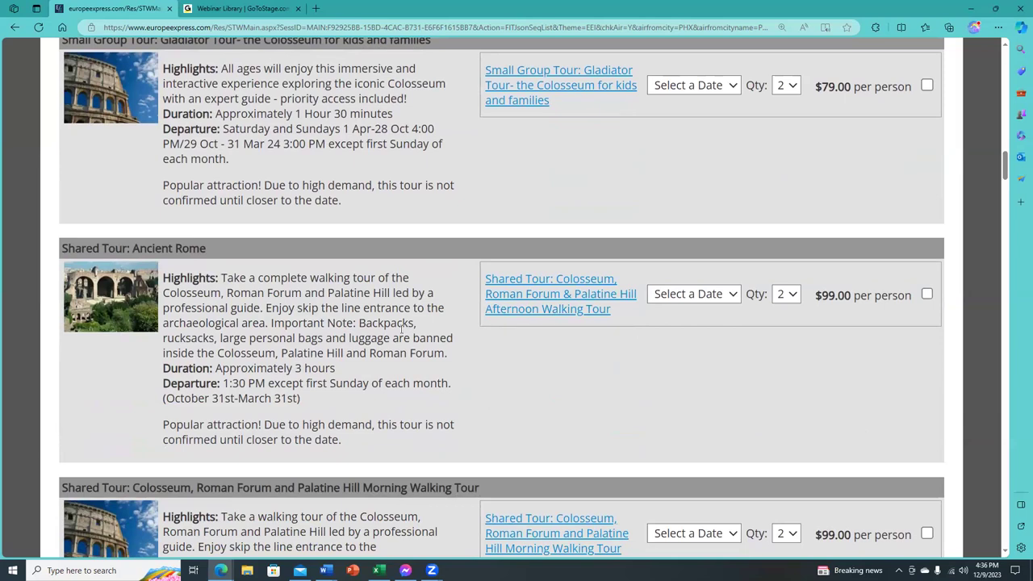
pyautogui.scroll(-2, 402, 327)
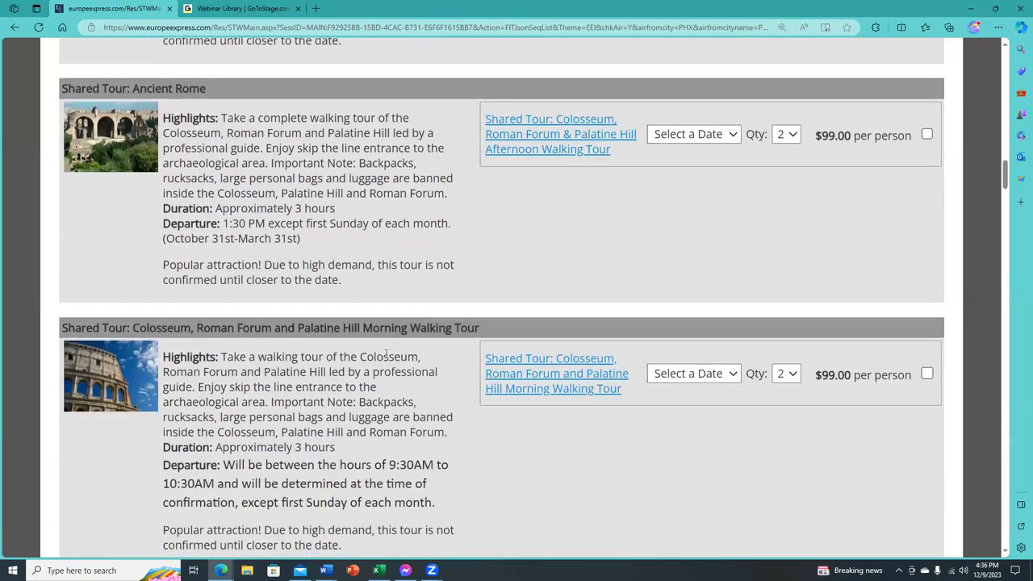
pyautogui.scroll(-4, 386, 353)
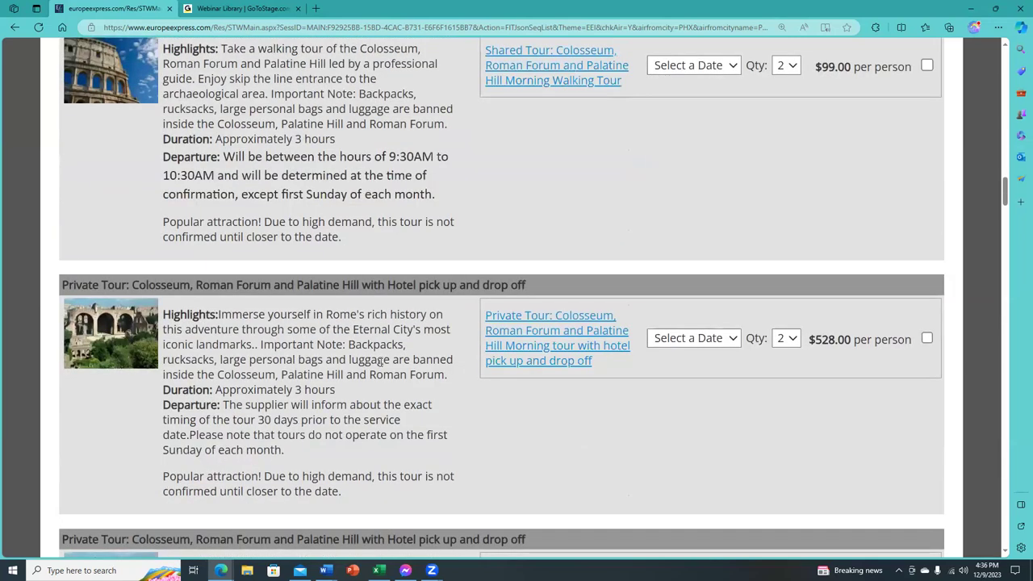
pyautogui.scroll(-1, 376, 359)
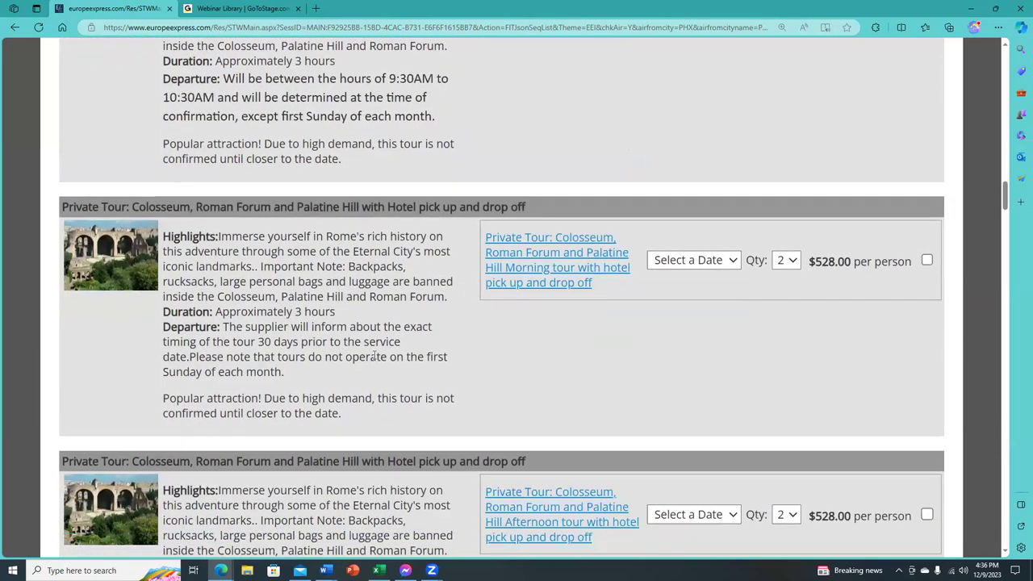
pyautogui.click(731, 261)
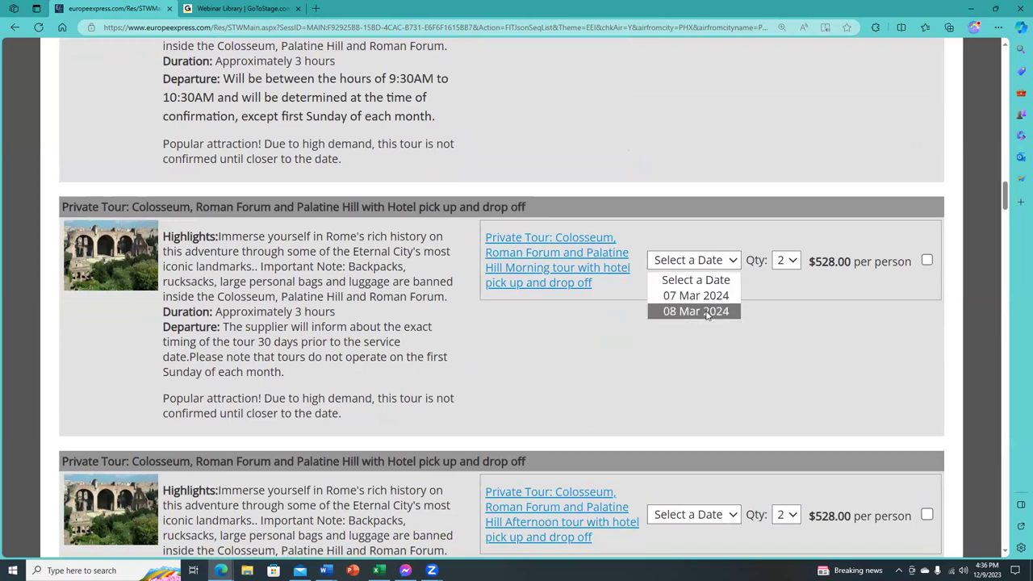
pyautogui.click(710, 311)
pyautogui.click(927, 259)
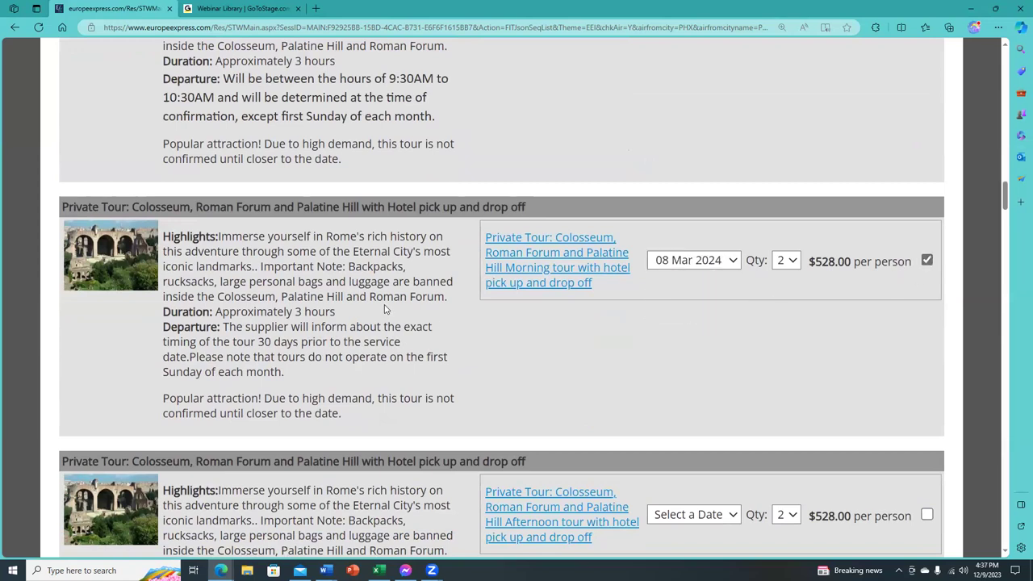
# Add the shared Vatican Museums, Sistine Chapel & St. Peter's Basilica Morning Walking Tour for 09 Mar 2024.
pyautogui.scroll(-2, 249, 309)
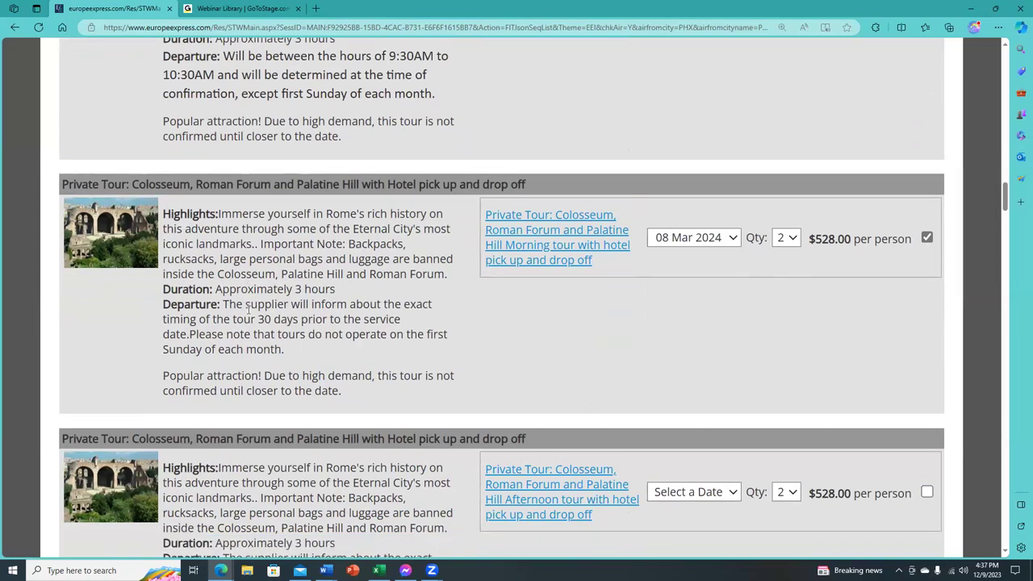
pyautogui.scroll(-5, 249, 307)
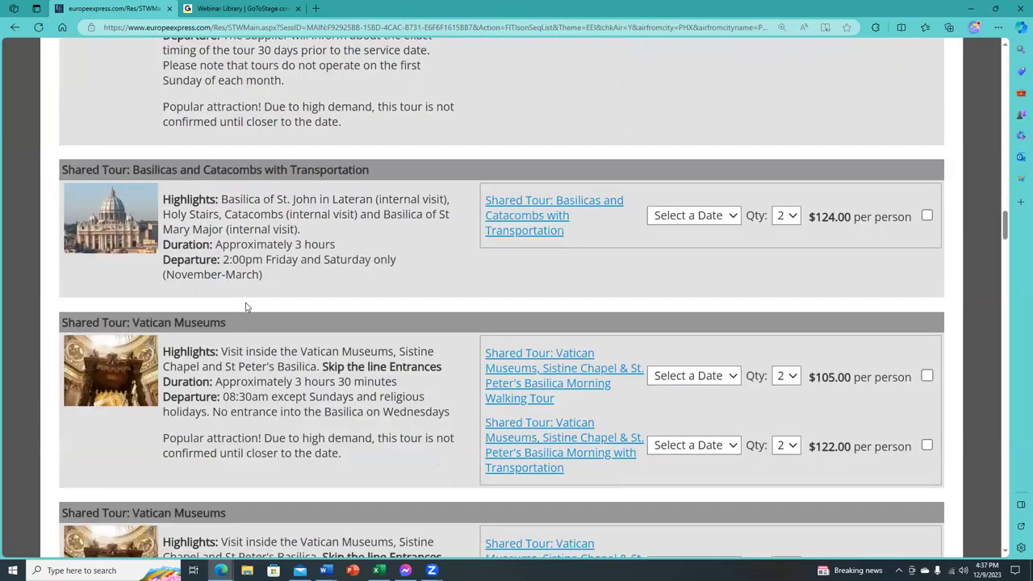
pyautogui.scroll(-2, 247, 307)
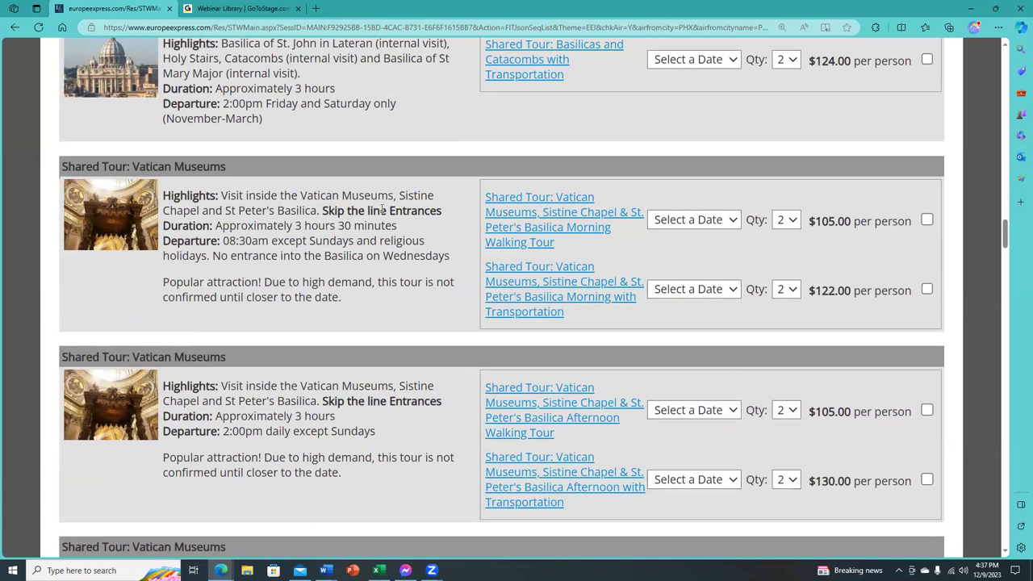
pyautogui.click(687, 221)
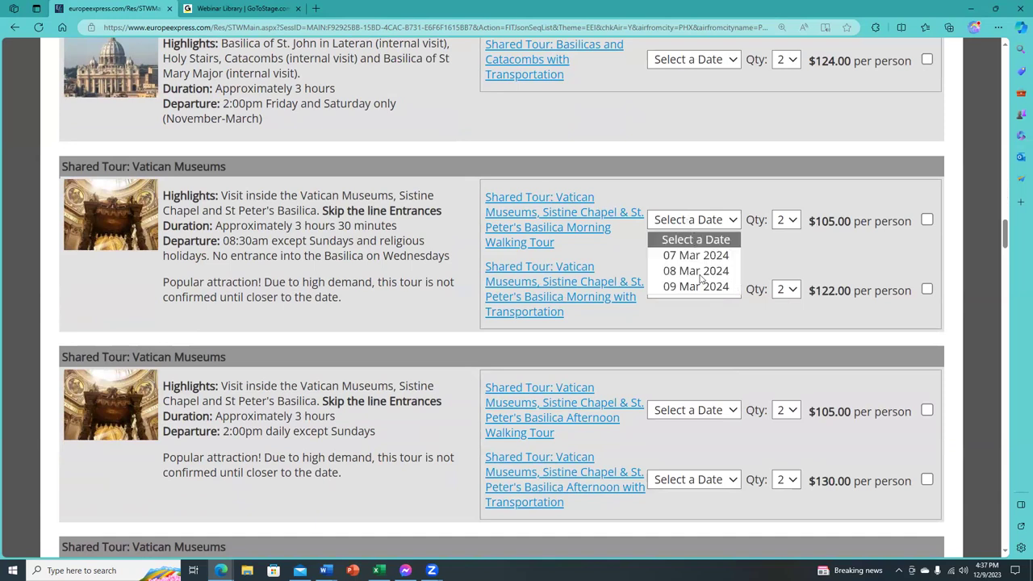
pyautogui.press('Return')
pyautogui.click(926, 220)
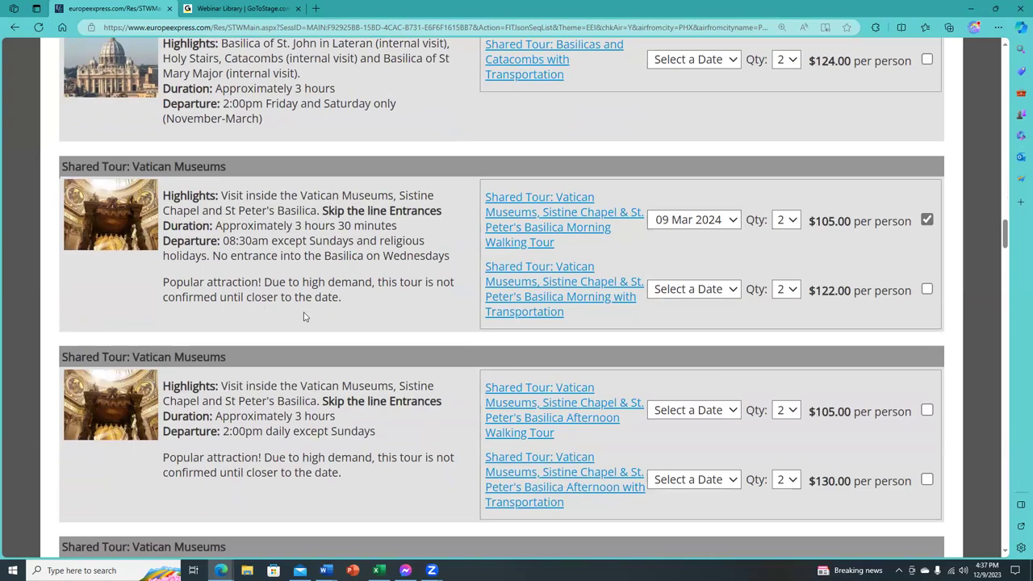
# Review the Vatican combination, Naples and Pompeii, private half-day and full-day Rome, Rome by Night and Unesco Jewels tours.
pyautogui.scroll(-5, 305, 317)
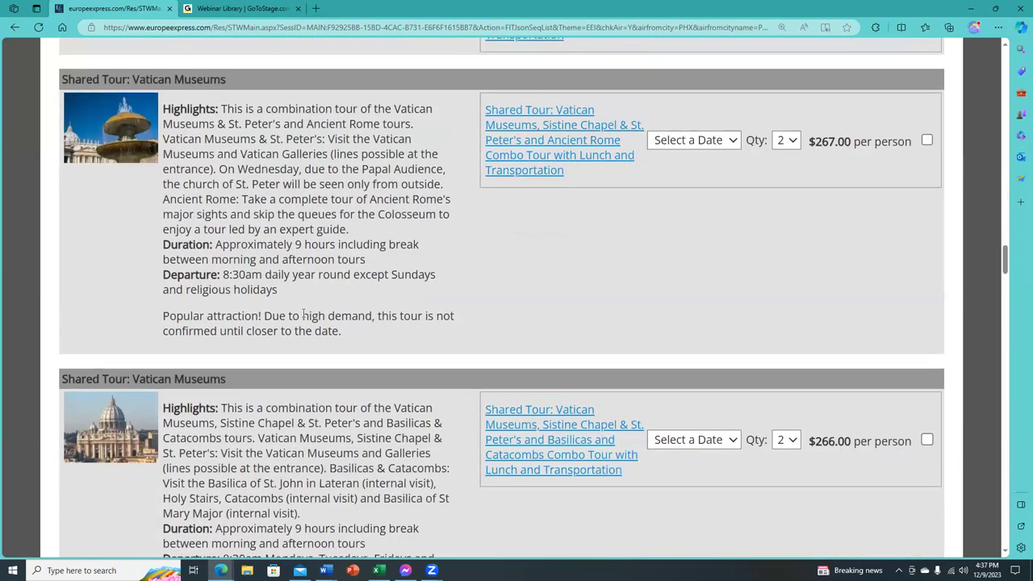
pyautogui.scroll(-5, 304, 314)
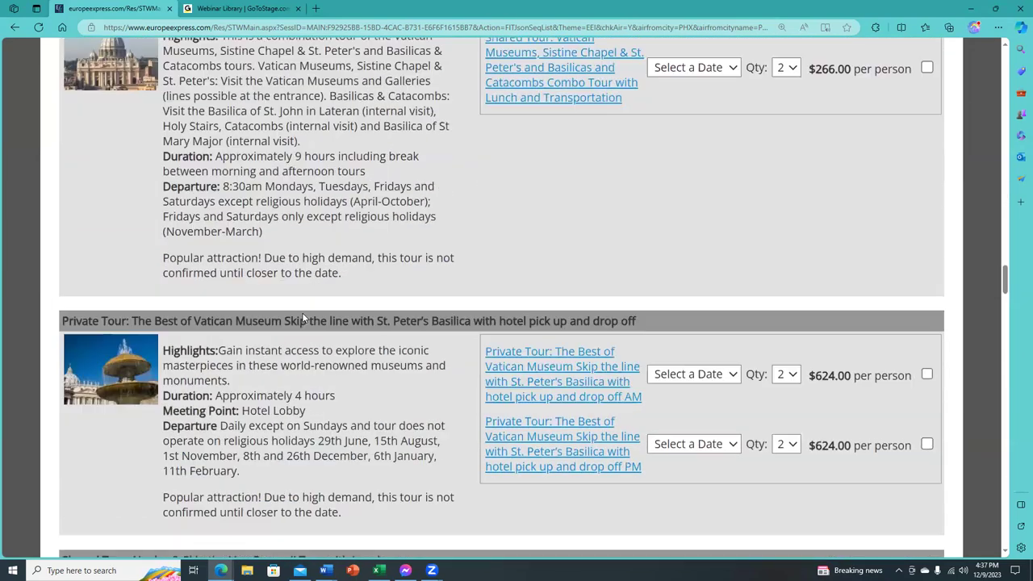
pyautogui.scroll(-3, 302, 313)
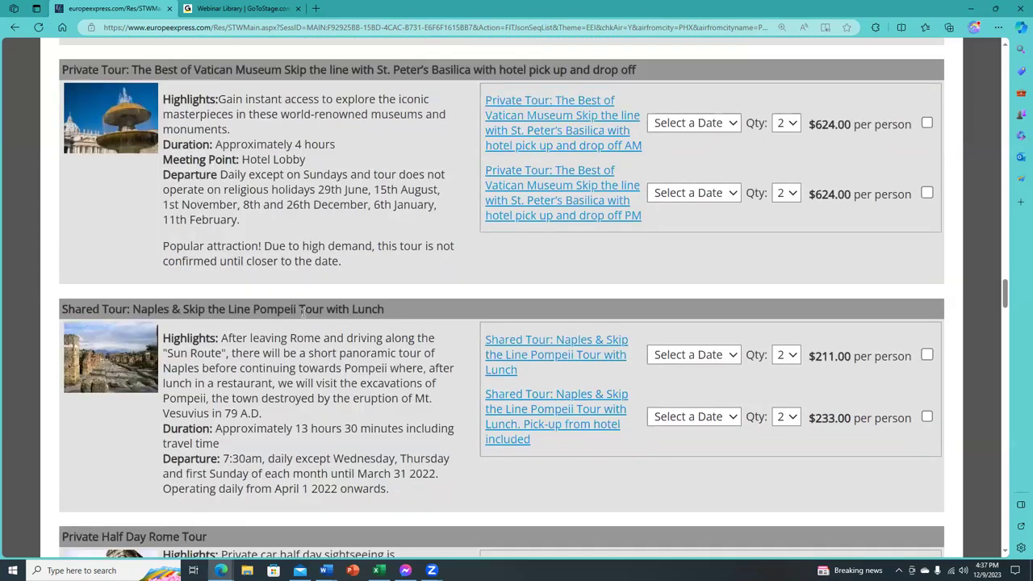
pyautogui.scroll(-1, 301, 315)
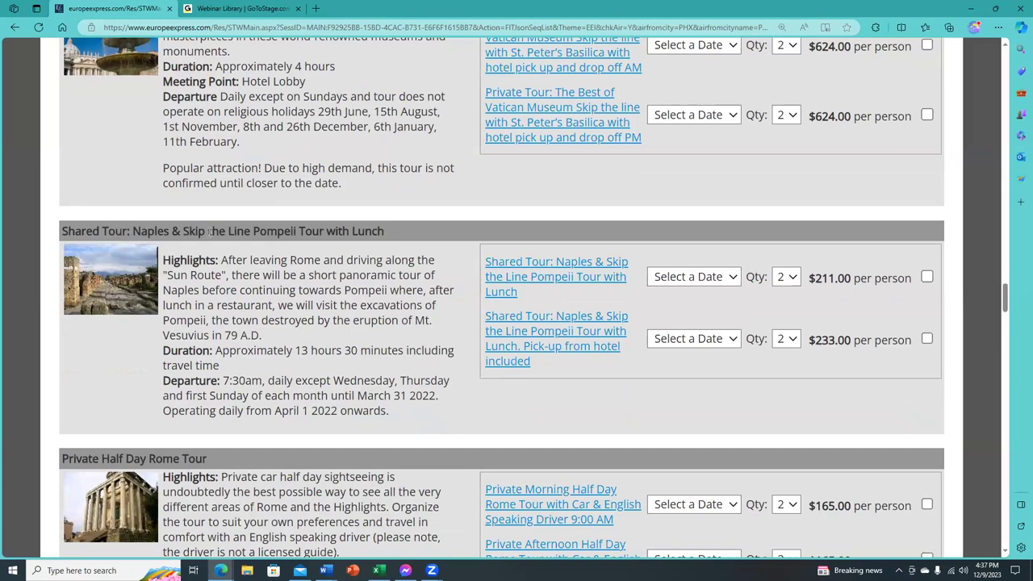
pyautogui.scroll(-1, 324, 235)
pyautogui.scroll(-6, 326, 235)
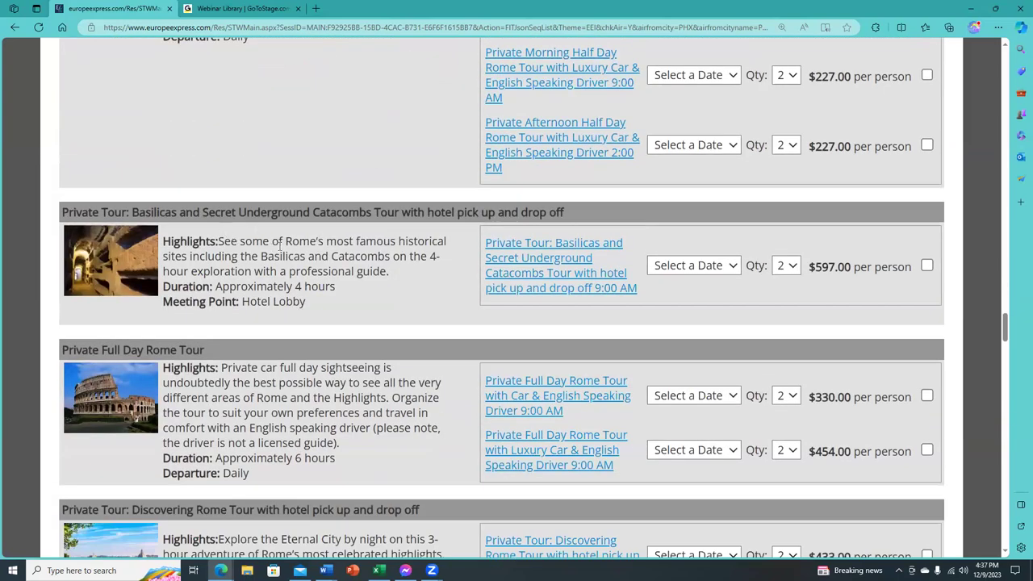
pyautogui.scroll(-3, 306, 244)
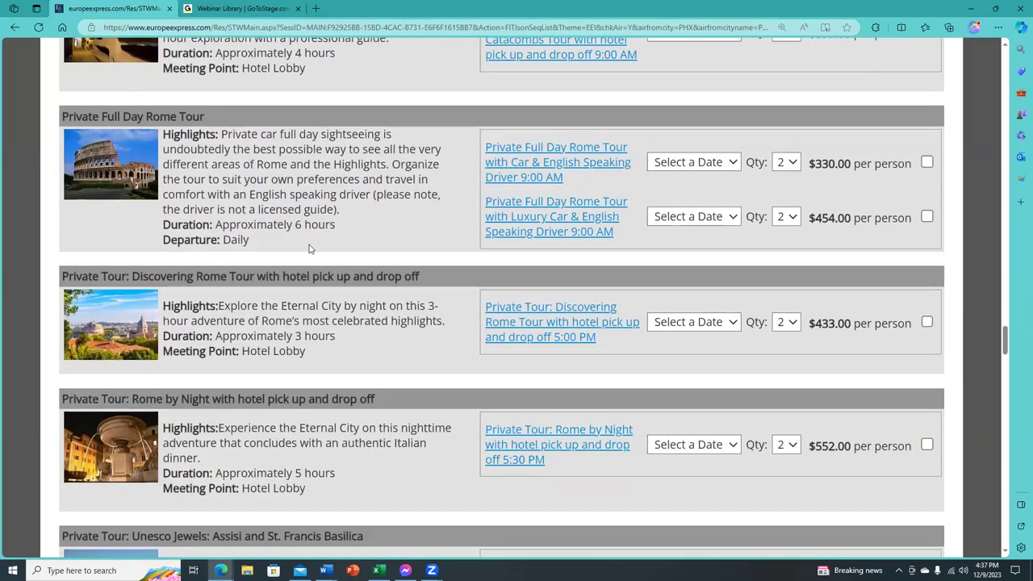
pyautogui.scroll(-4, 311, 261)
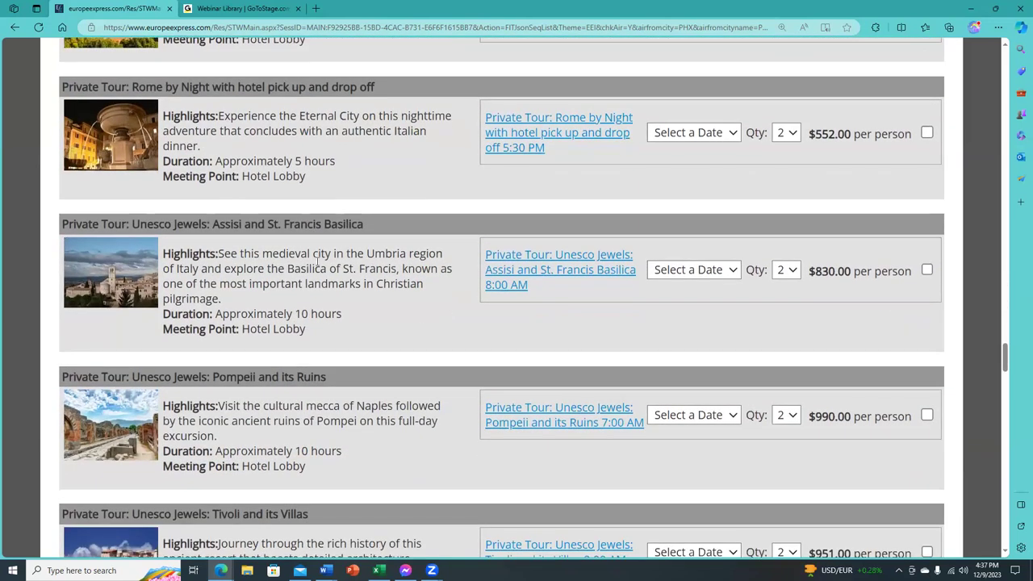
pyautogui.scroll(-1, 313, 270)
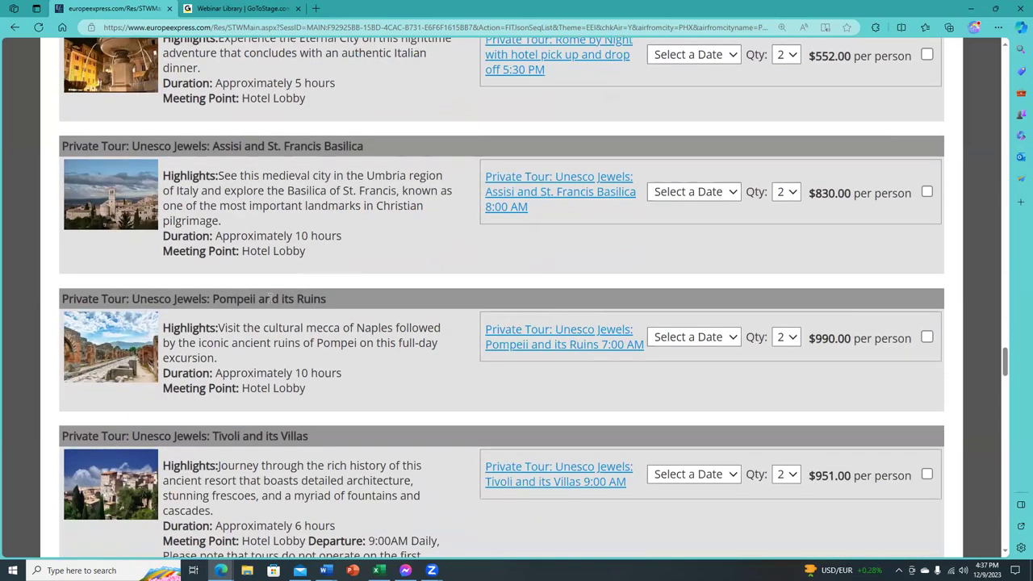
pyautogui.scroll(-1, 327, 307)
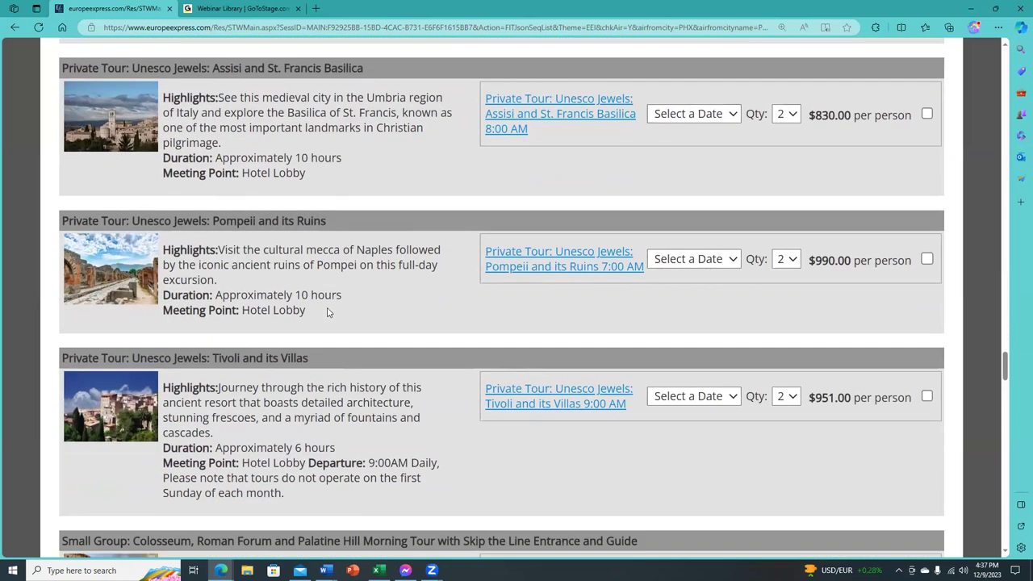
# Examine the small-group Colosseum and Vatican tours, the private tours without pick-up and the Rome Secret Food Guided Walking Tour.
pyautogui.scroll(-1, 327, 311)
pyautogui.scroll(-3, 328, 309)
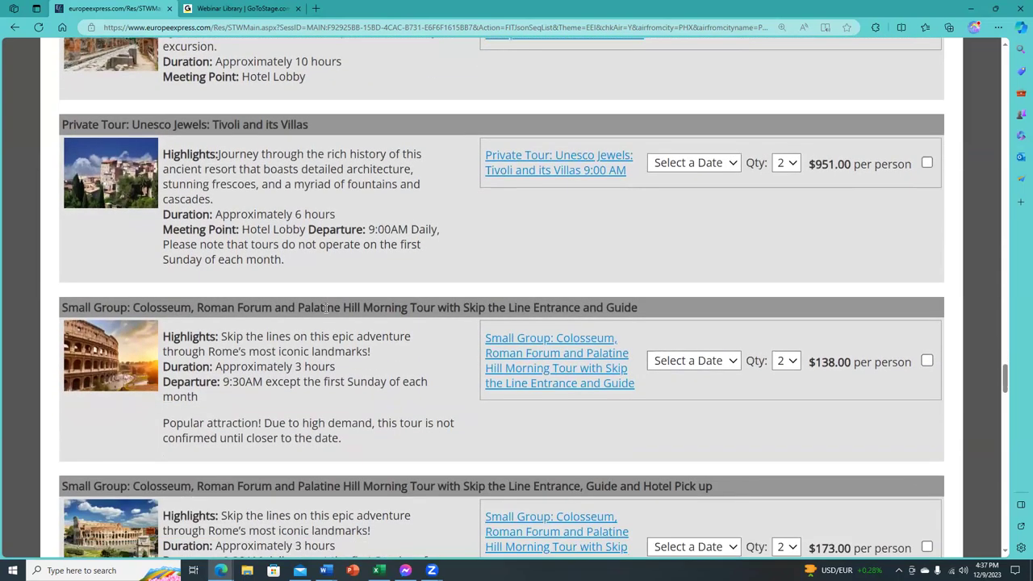
pyautogui.scroll(-3, 326, 308)
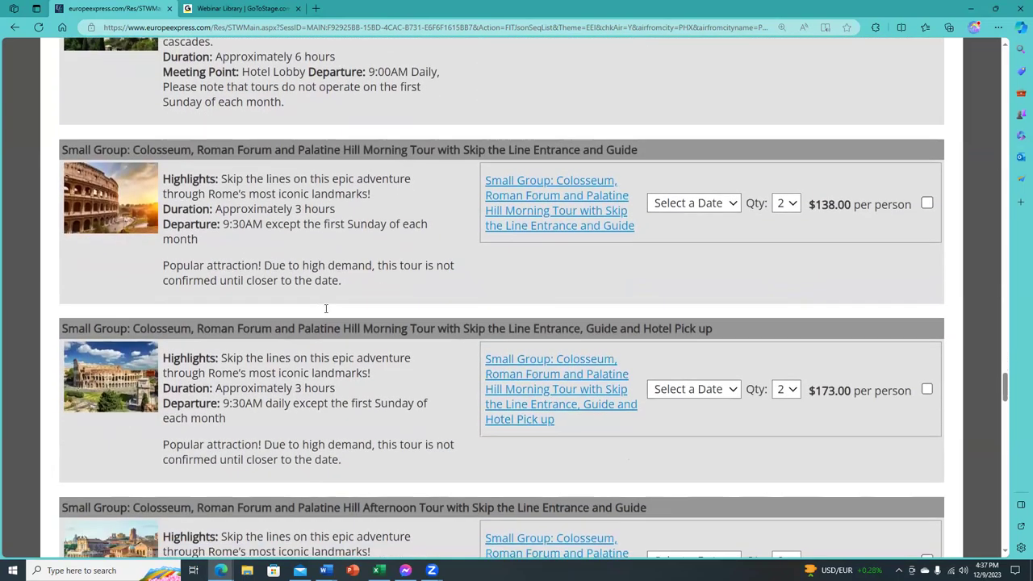
pyautogui.scroll(-4, 316, 318)
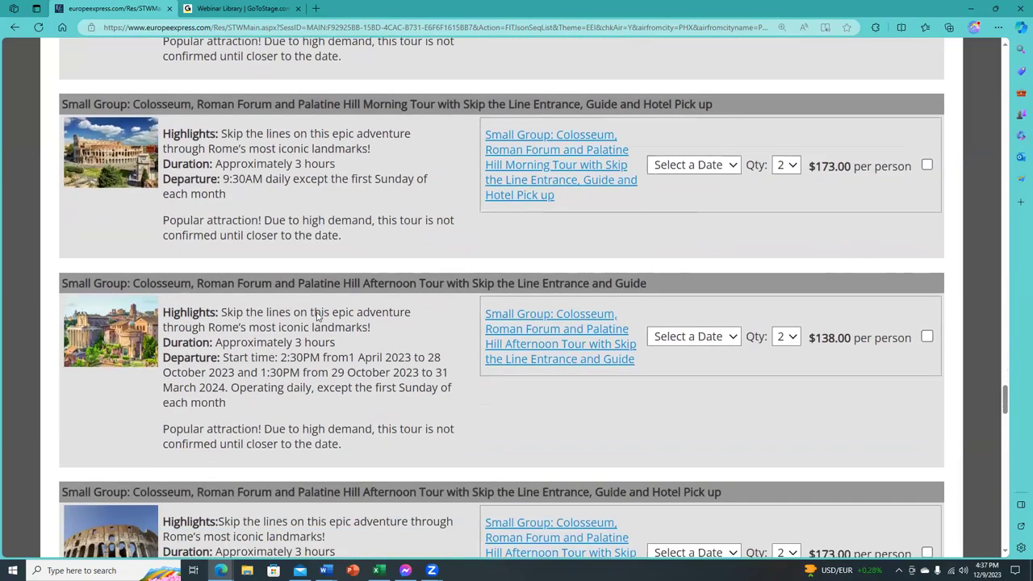
pyautogui.scroll(-3, 317, 313)
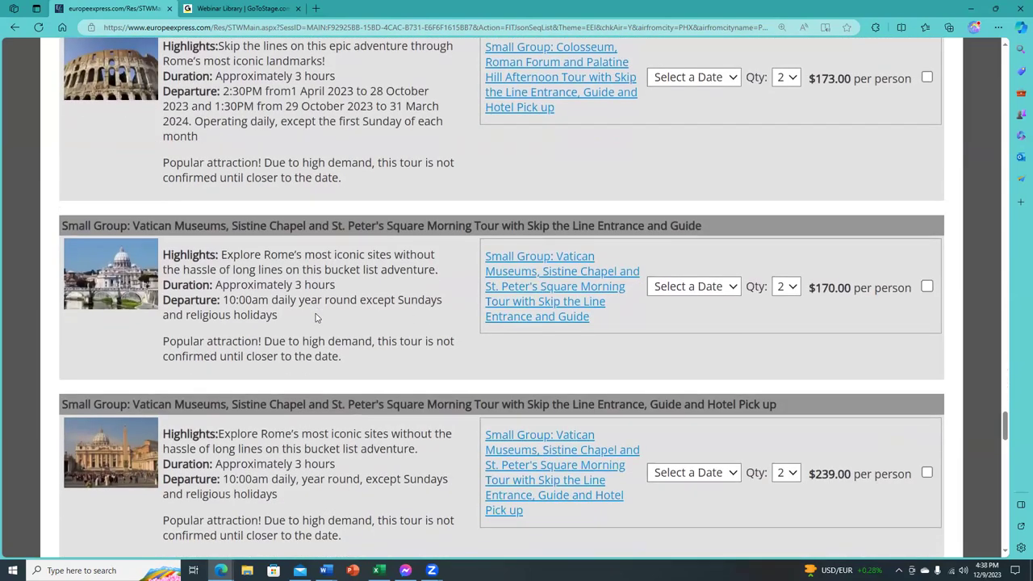
pyautogui.scroll(-6, 316, 318)
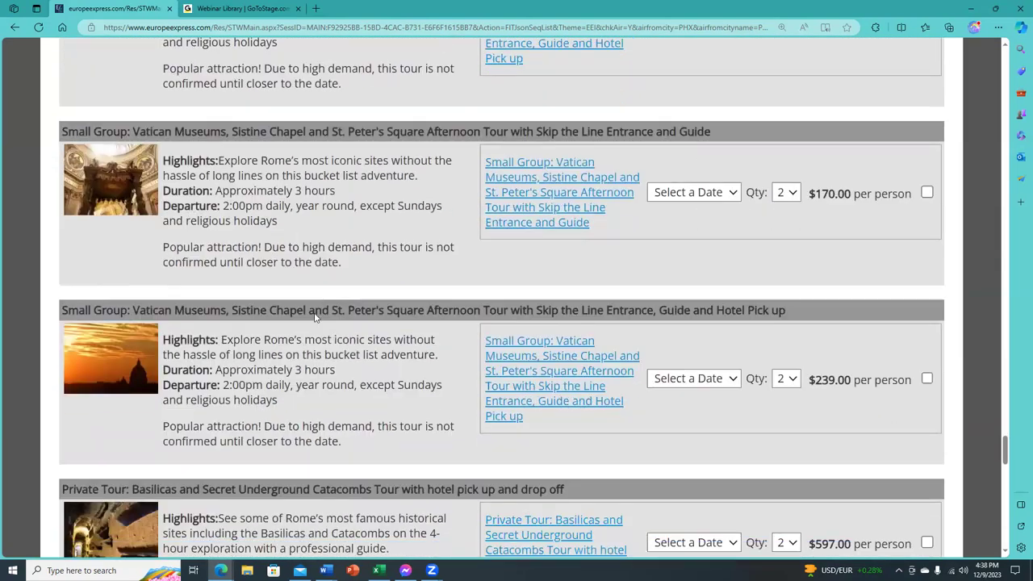
pyautogui.scroll(-4, 314, 318)
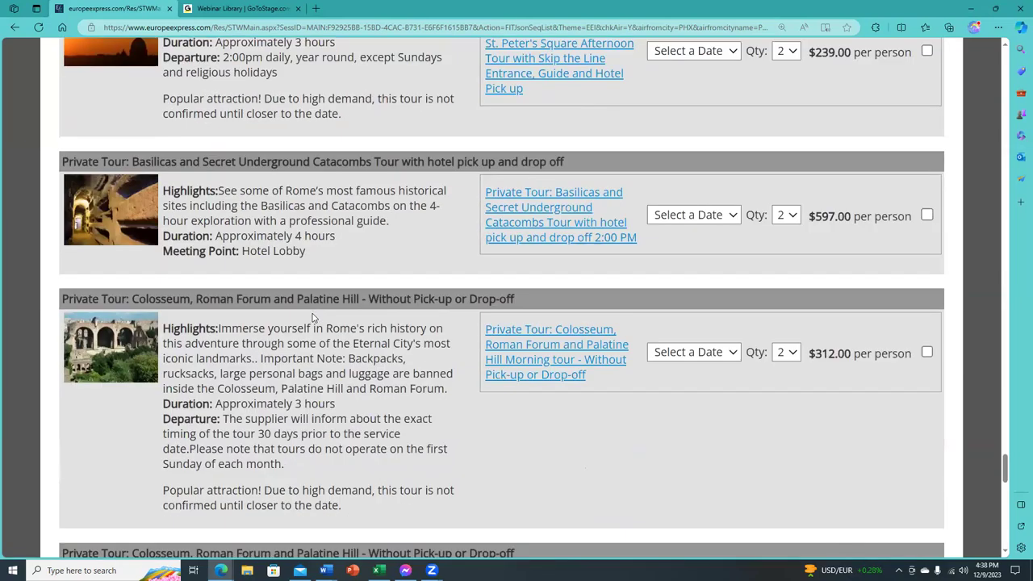
pyautogui.scroll(-7, 313, 318)
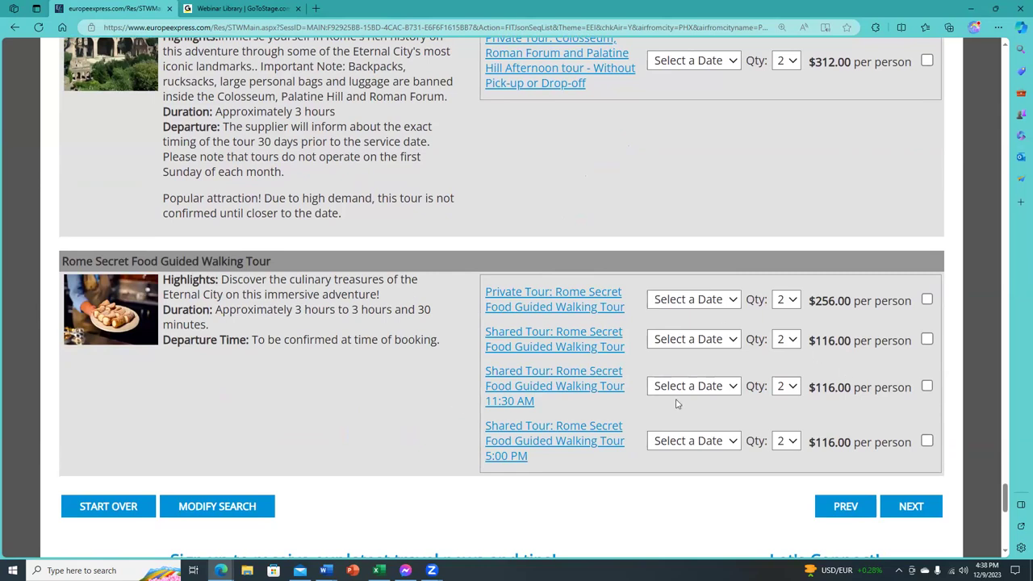
# Finish the Rome sightseeing selection and continue to the start of the Venice sightseeing options.
pyautogui.scroll(-1, 373, 402)
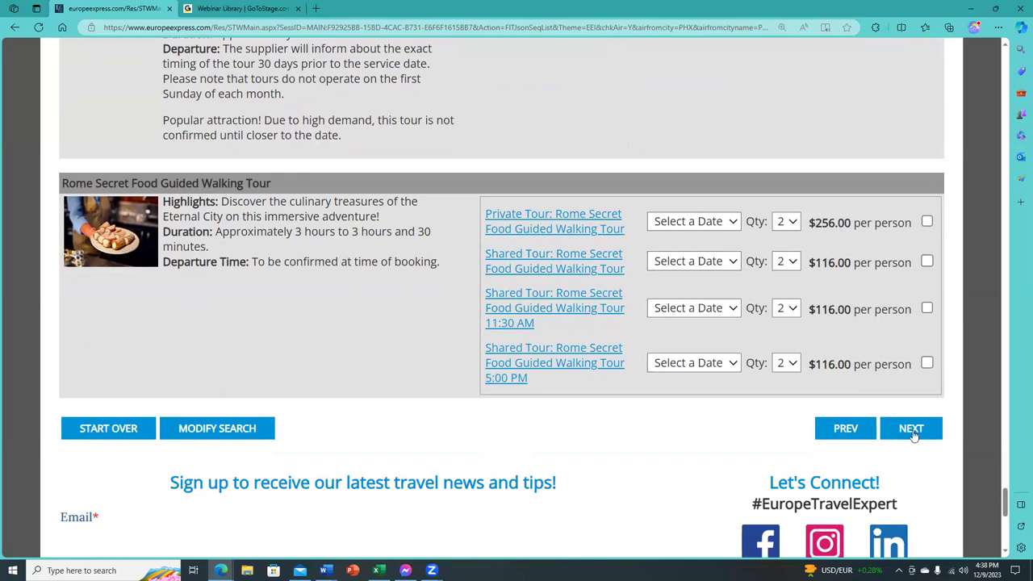
pyautogui.scroll(-7, 694, 295)
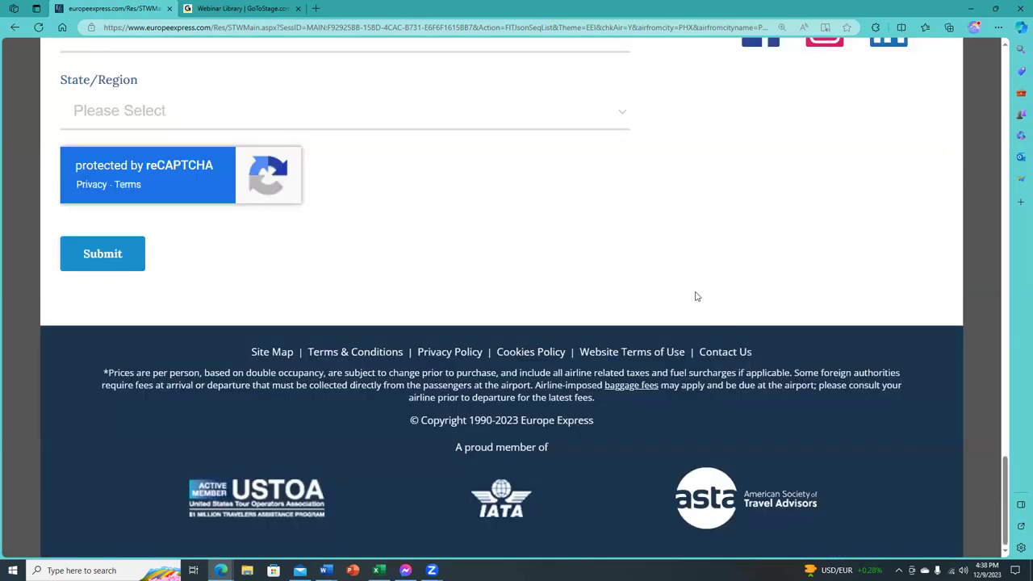
pyautogui.scroll(15, 673, 286)
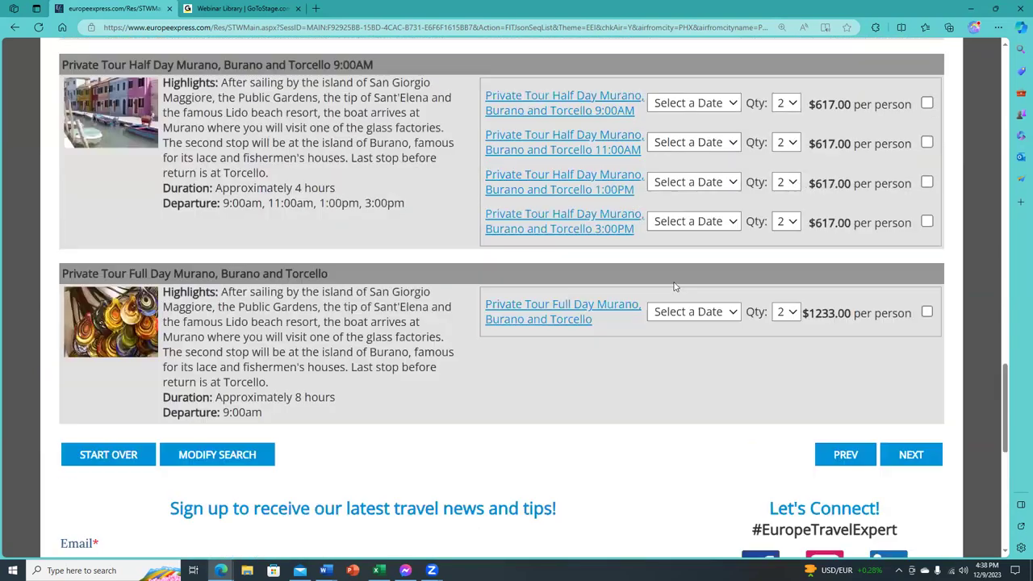
pyautogui.scroll(10, 670, 281)
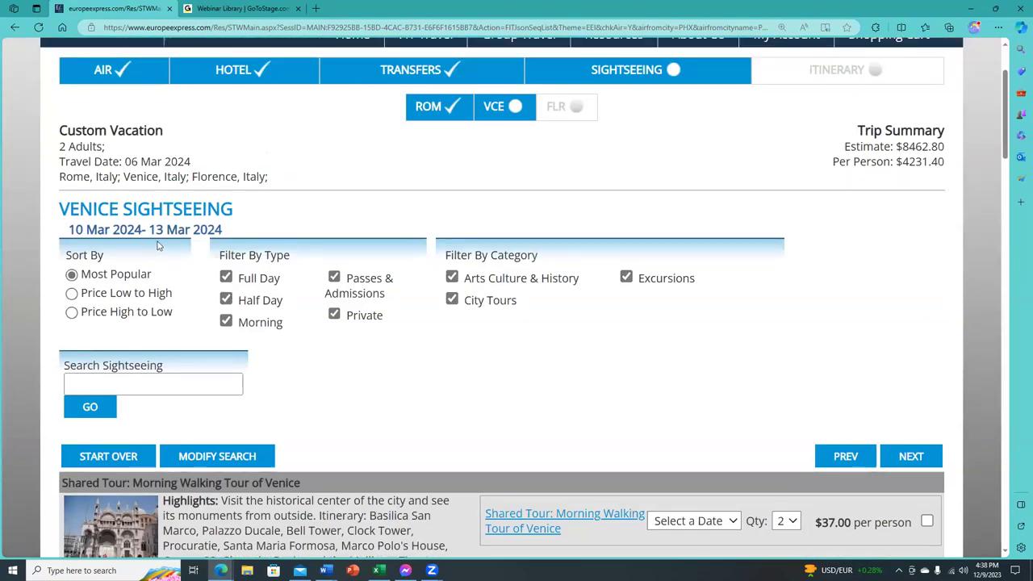
# Review the Venice walking tours, gondola rides, carnival mask workshop and Murano, Burano and Torcello tours with their departure times and prices.
pyautogui.scroll(-2, 414, 302)
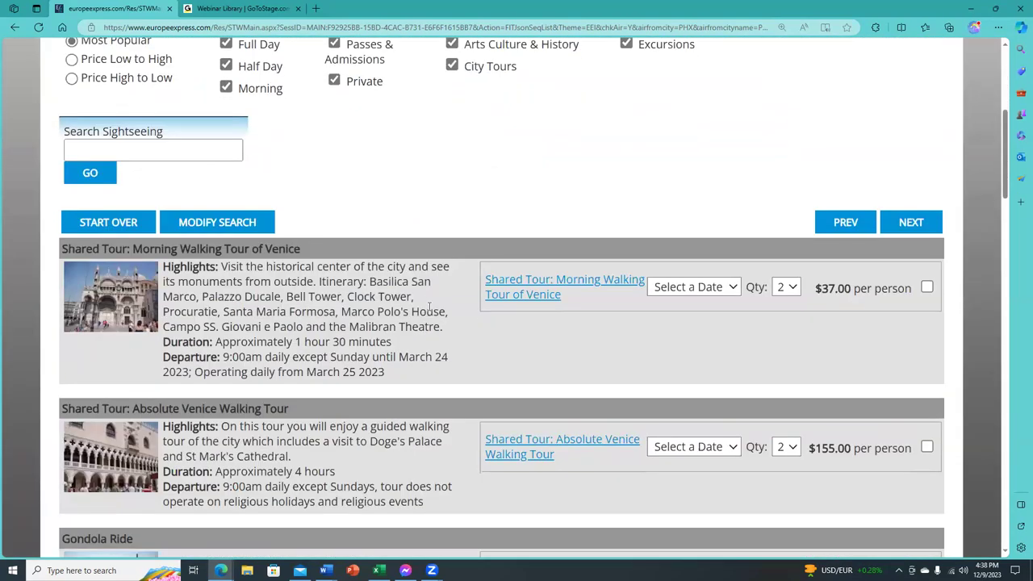
pyautogui.scroll(-1, 427, 310)
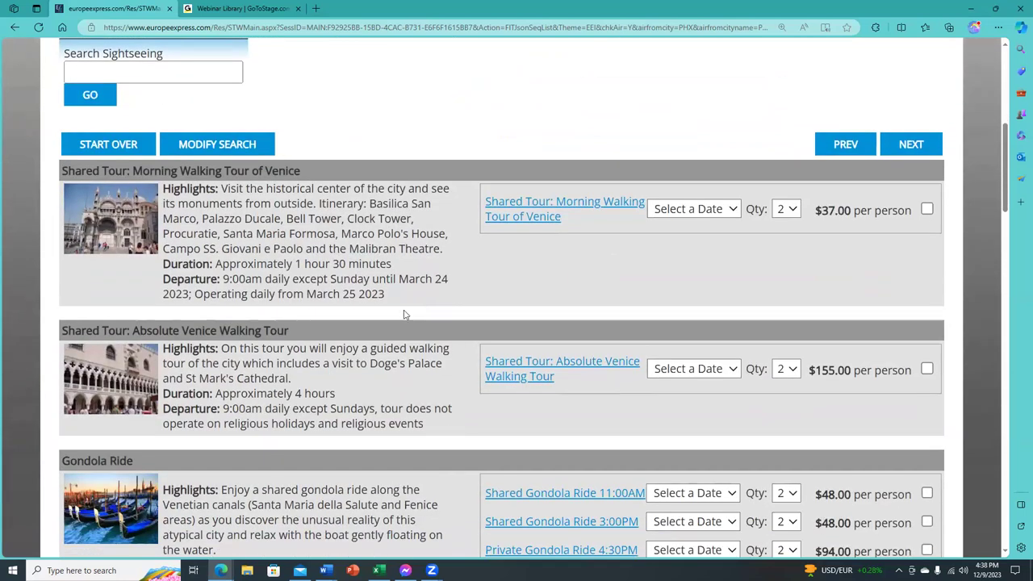
pyautogui.scroll(-2, 350, 191)
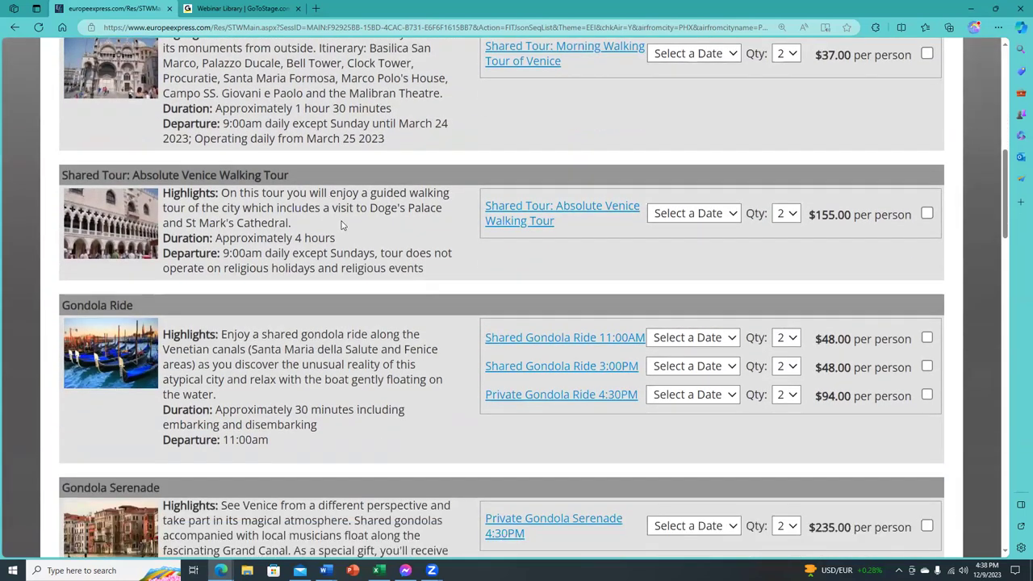
pyautogui.scroll(-1, 340, 222)
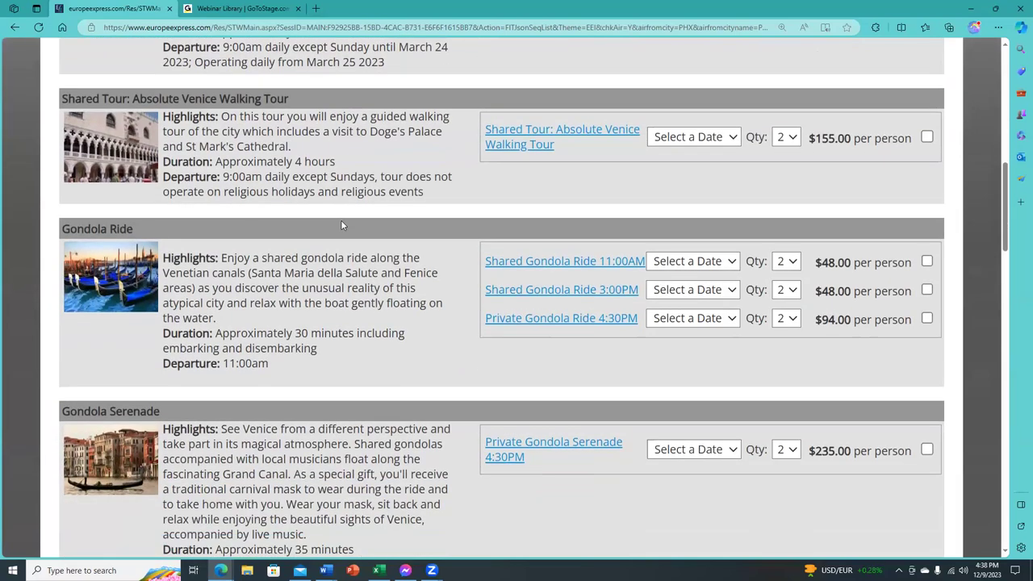
pyautogui.scroll(-1, 340, 222)
pyautogui.scroll(-1, 343, 235)
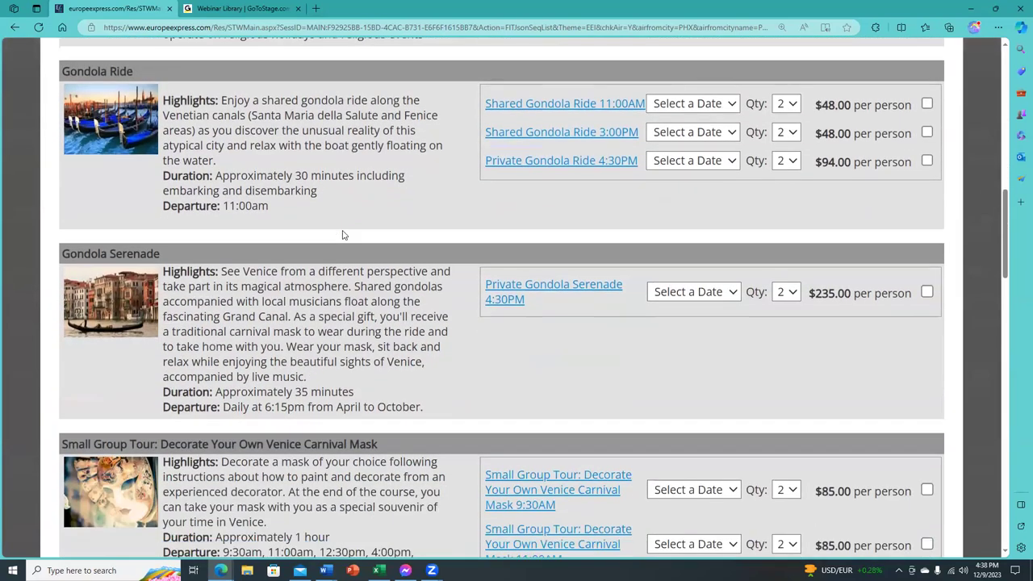
pyautogui.scroll(-4, 343, 235)
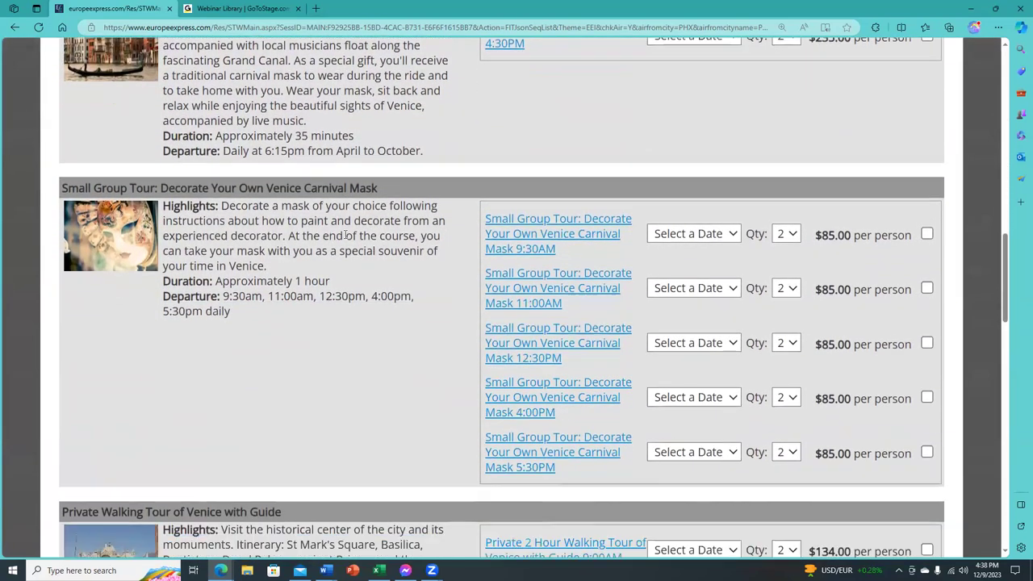
pyautogui.scroll(-2, 345, 235)
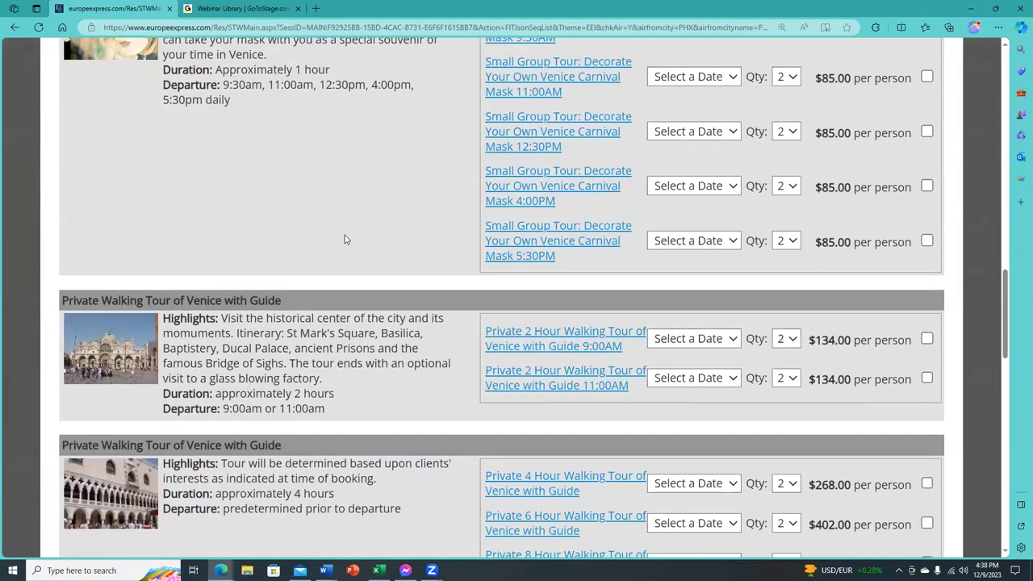
pyautogui.scroll(-4, 344, 238)
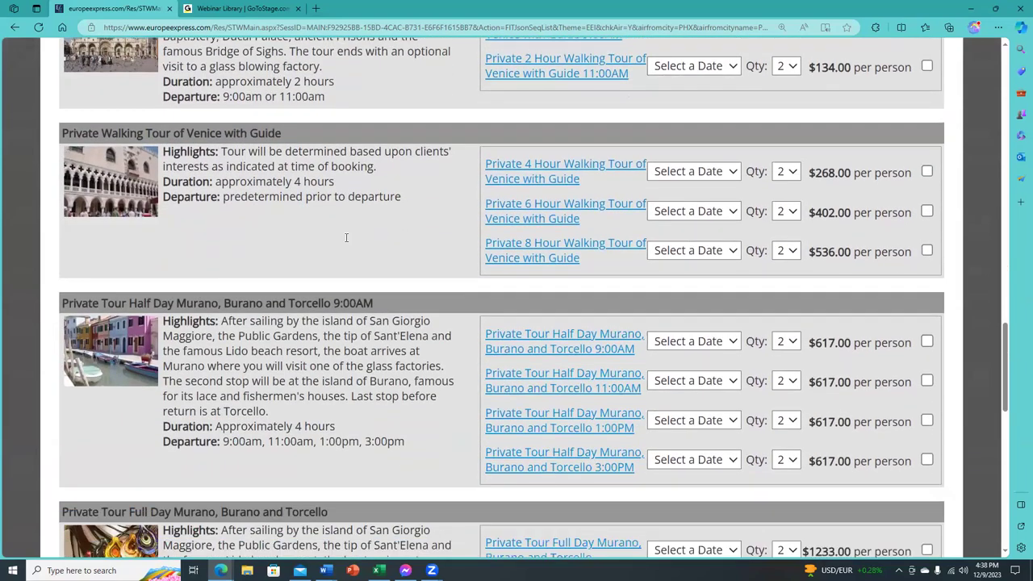
pyautogui.scroll(-5, 346, 237)
pyautogui.scroll(6, 343, 240)
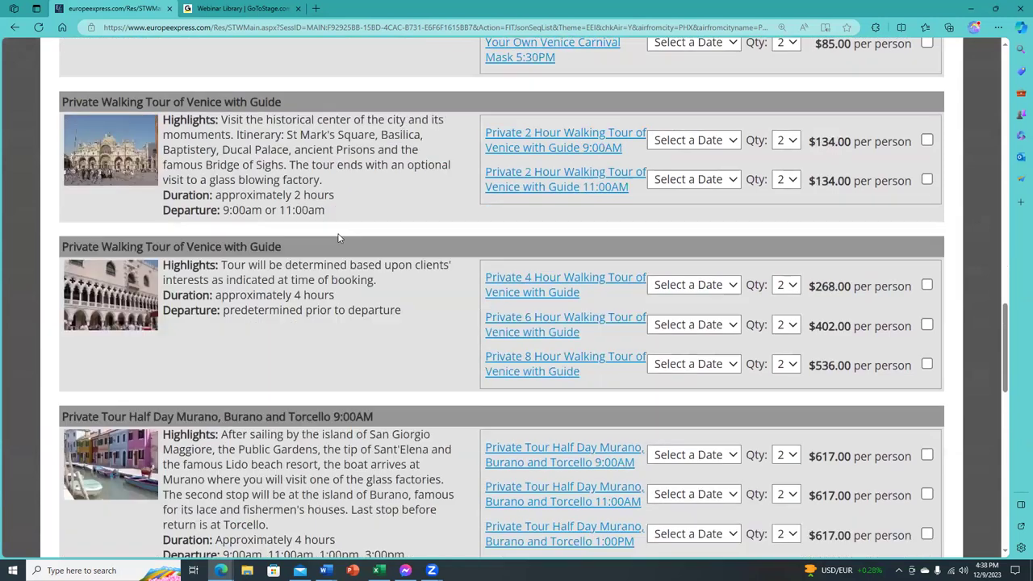
pyautogui.scroll(5, 339, 238)
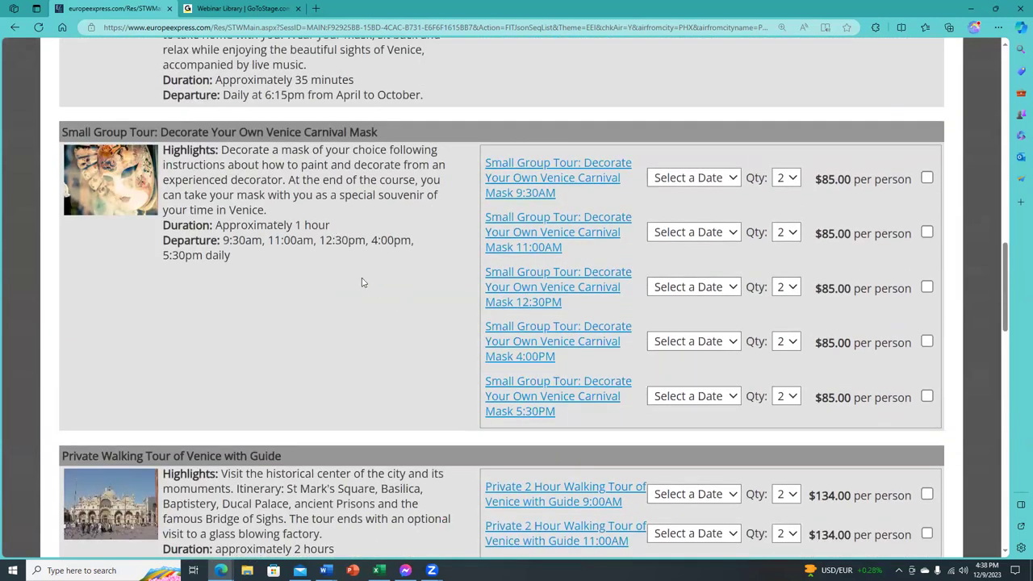
# Compare the Venice gondola options and select the 3:00PM Shared Gondola Ride for two people.
pyautogui.scroll(3, 361, 281)
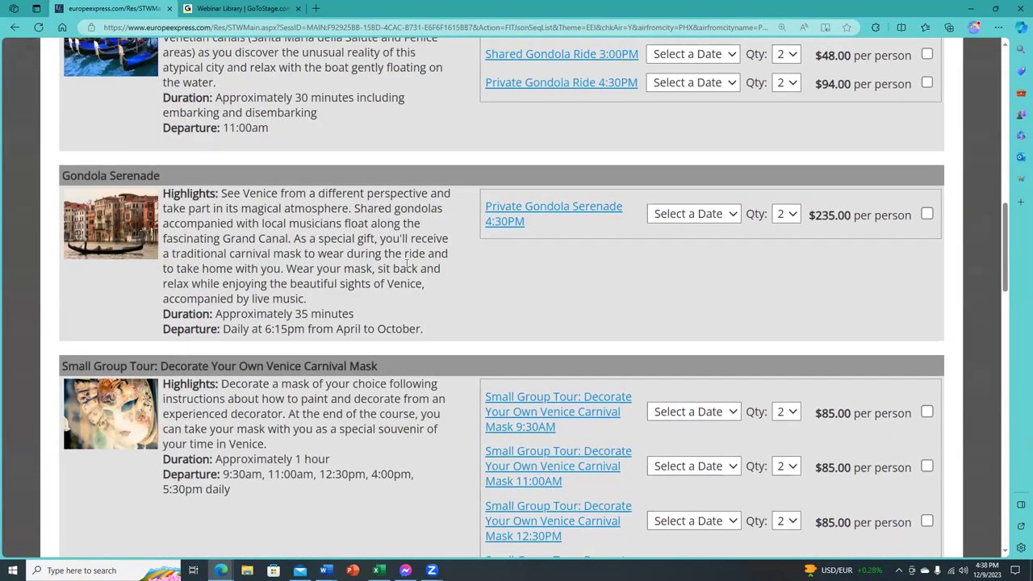
pyautogui.scroll(1, 403, 260)
pyautogui.scroll(-1, 405, 266)
pyautogui.scroll(3, 402, 257)
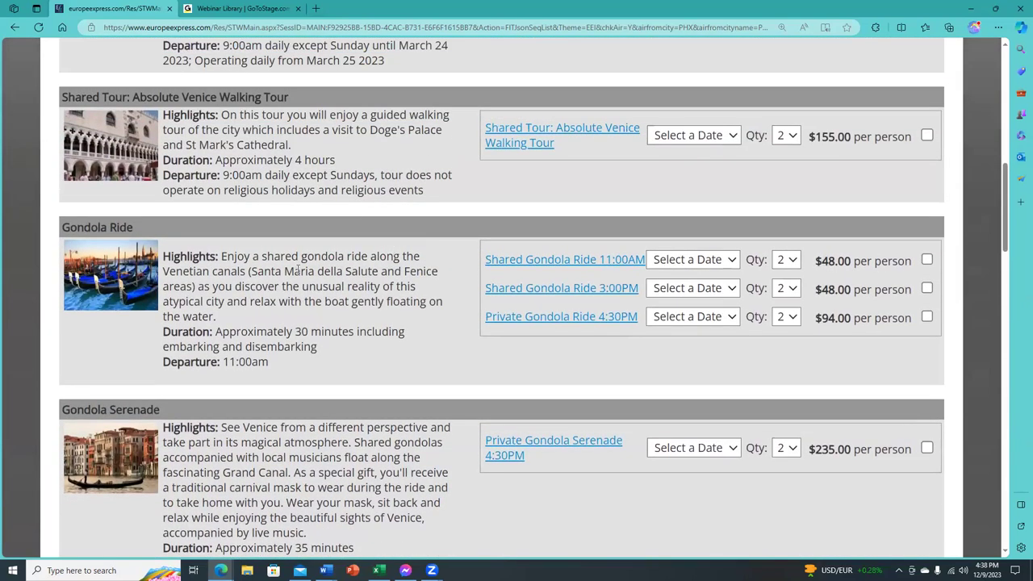
pyautogui.scroll(-1, 448, 395)
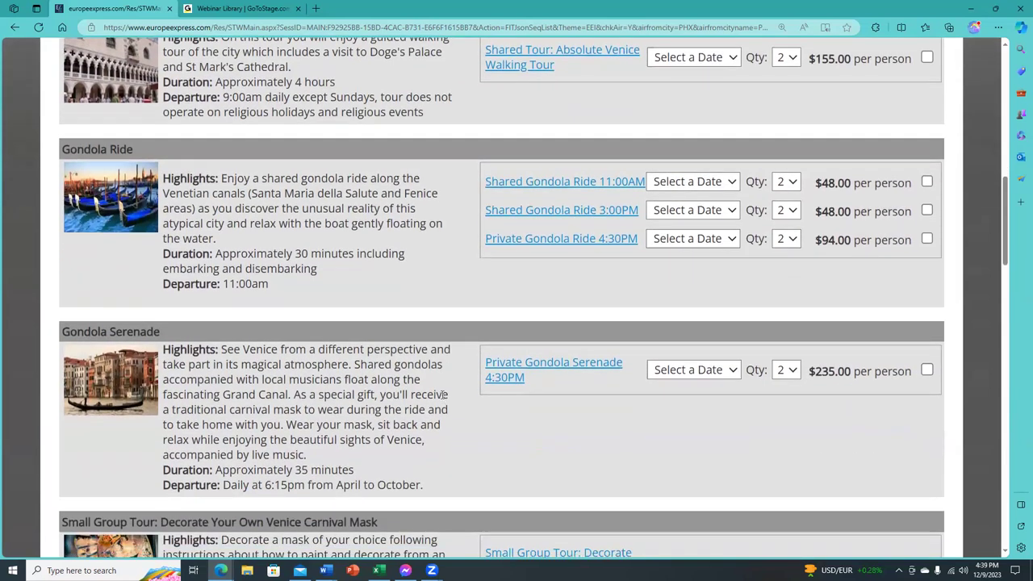
pyautogui.scroll(1, 435, 376)
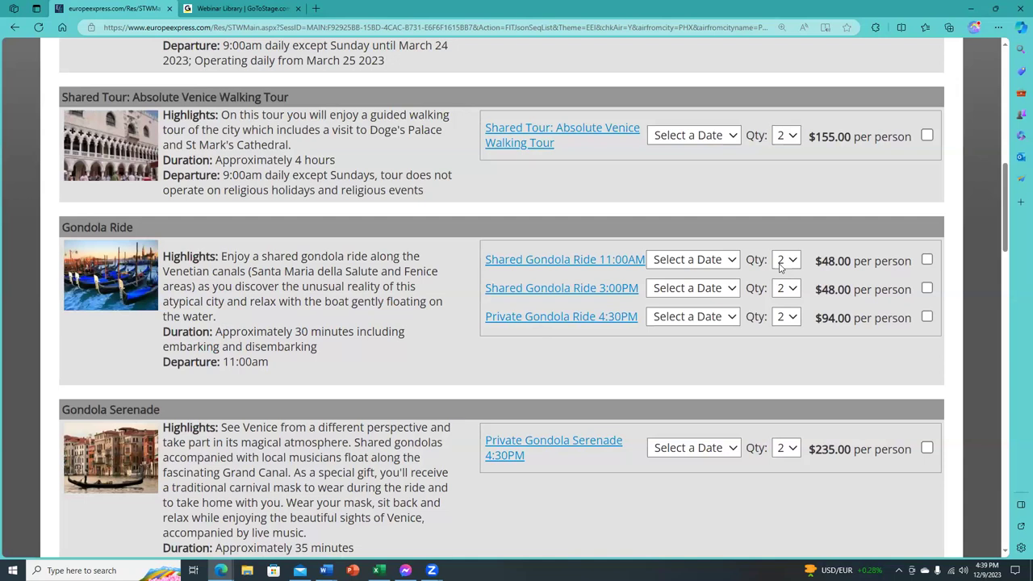
pyautogui.click(927, 290)
# Review the private Venice walking tours and read the full description of the 9:00AM private half-day Murano, Burano and Torcello tour.
pyautogui.scroll(-5, 300, 347)
pyautogui.scroll(-4, 300, 344)
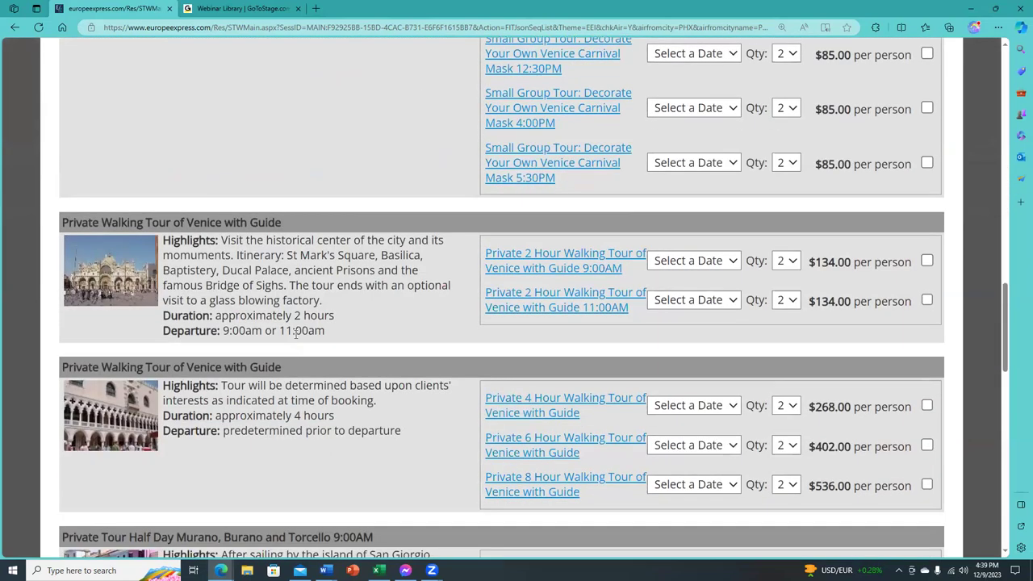
pyautogui.scroll(-2, 332, 339)
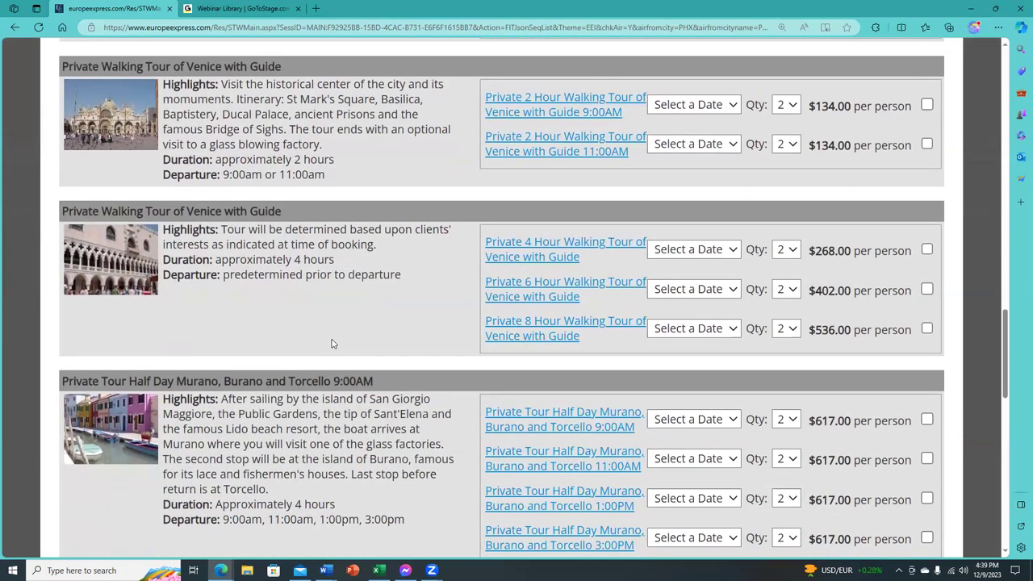
pyautogui.scroll(-2, 331, 344)
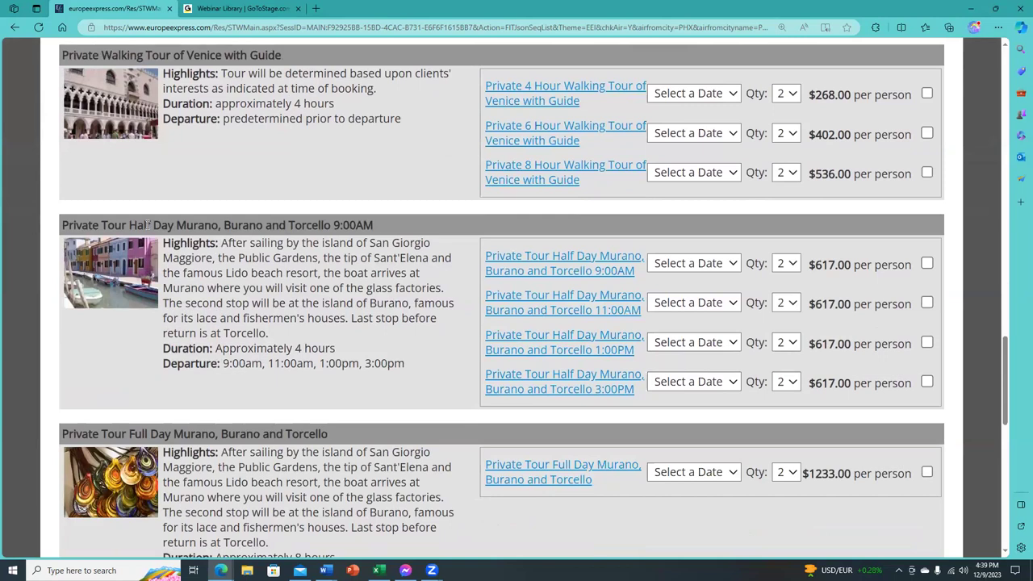
pyautogui.click(494, 266)
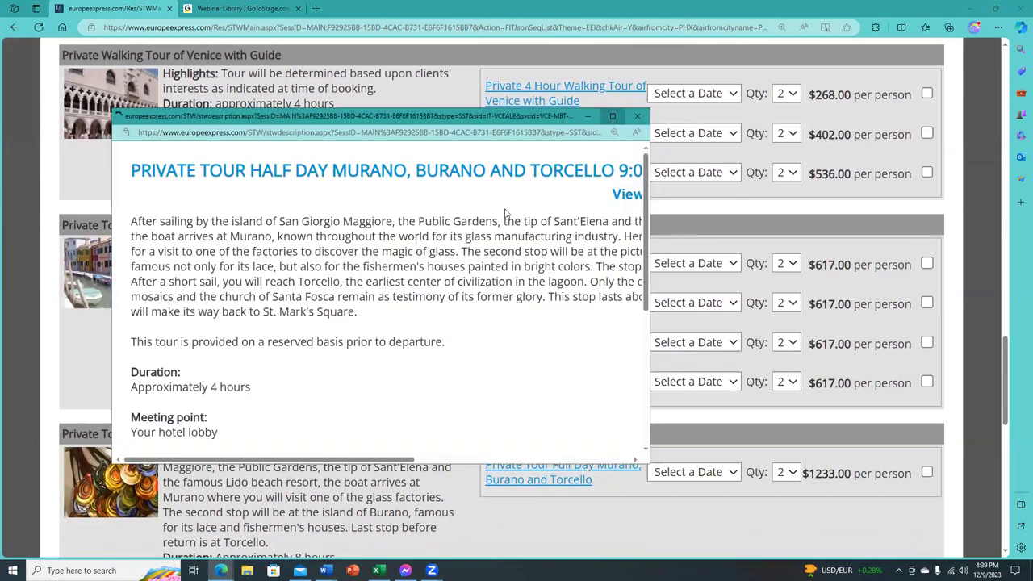
pyautogui.scroll(-1, 217, 134)
pyautogui.scroll(1, 220, 139)
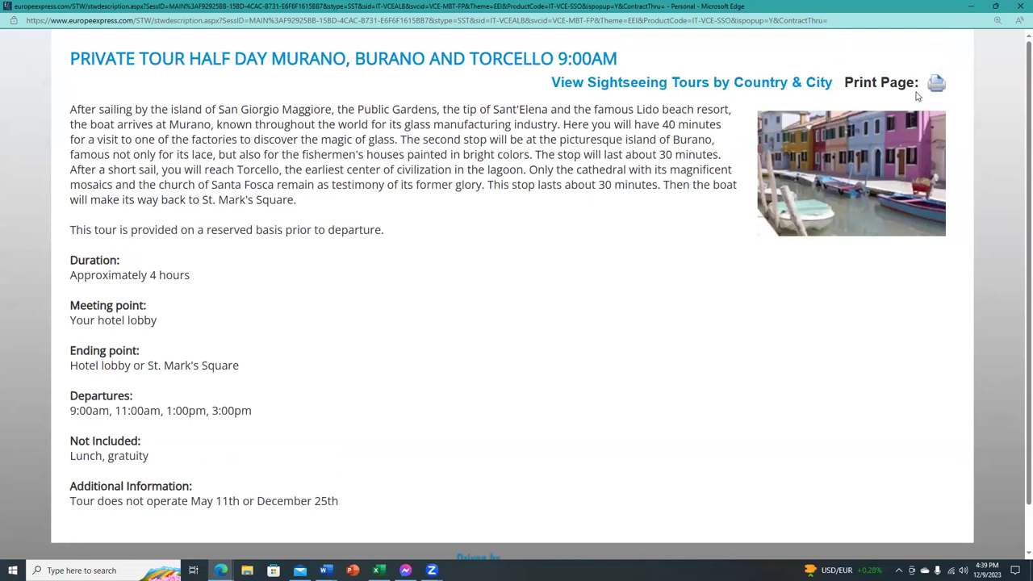
pyautogui.click(1018, 7)
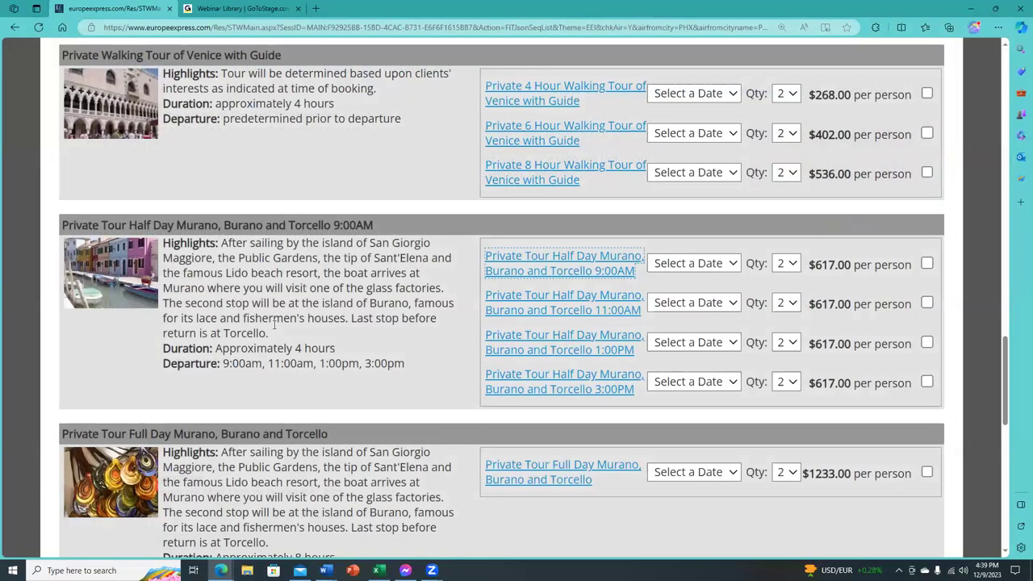
# Add the 9:00AM private half-day Murano, Burano and Torcello tour for two on 11 Mar 2024.
pyautogui.moveTo(263, 300); pyautogui.dragTo(161, 288)
pyautogui.click(214, 331)
pyautogui.scroll(-1, 266, 271)
pyautogui.scroll(1, 266, 268)
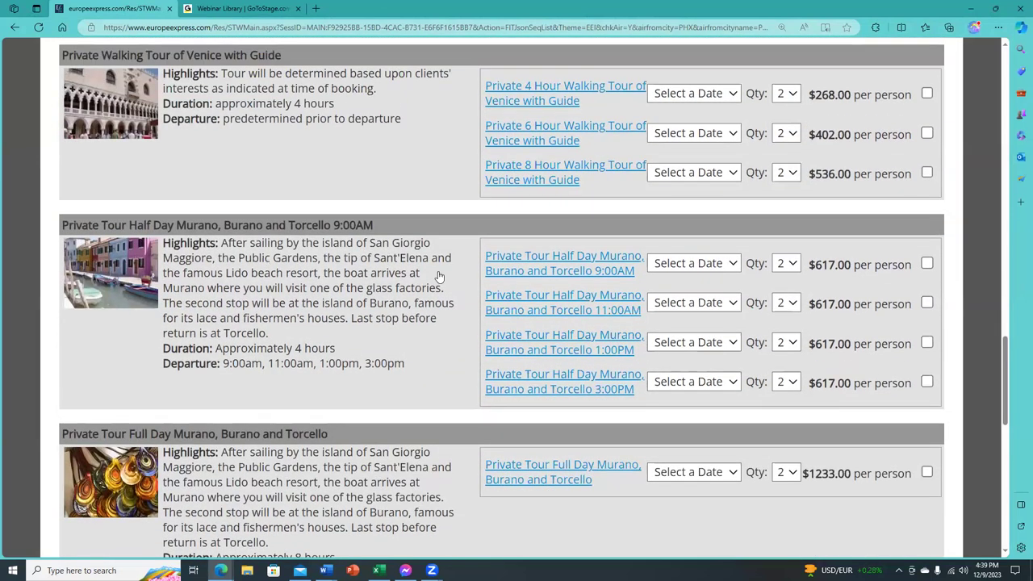
pyautogui.click(734, 265)
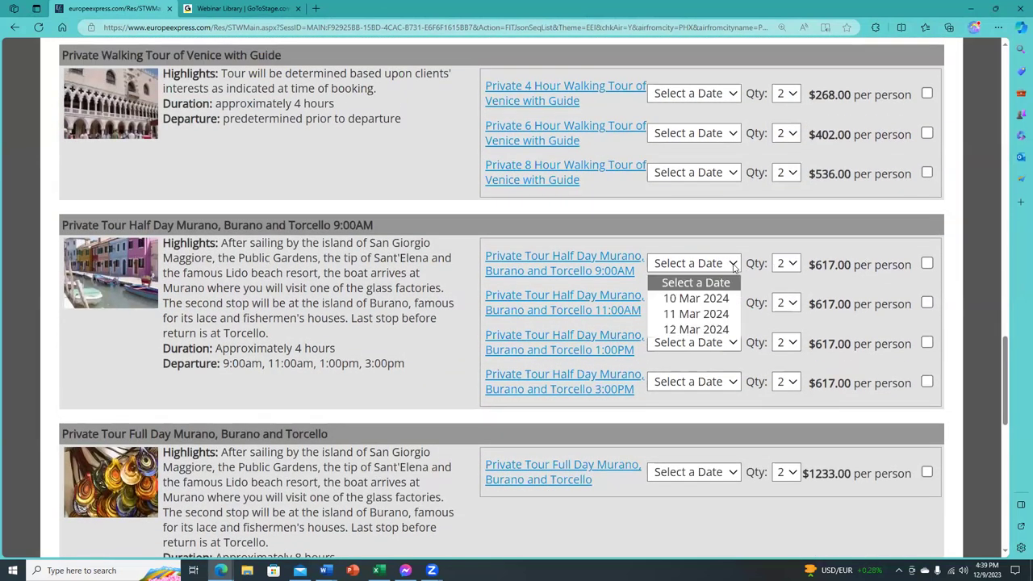
pyautogui.click(723, 314)
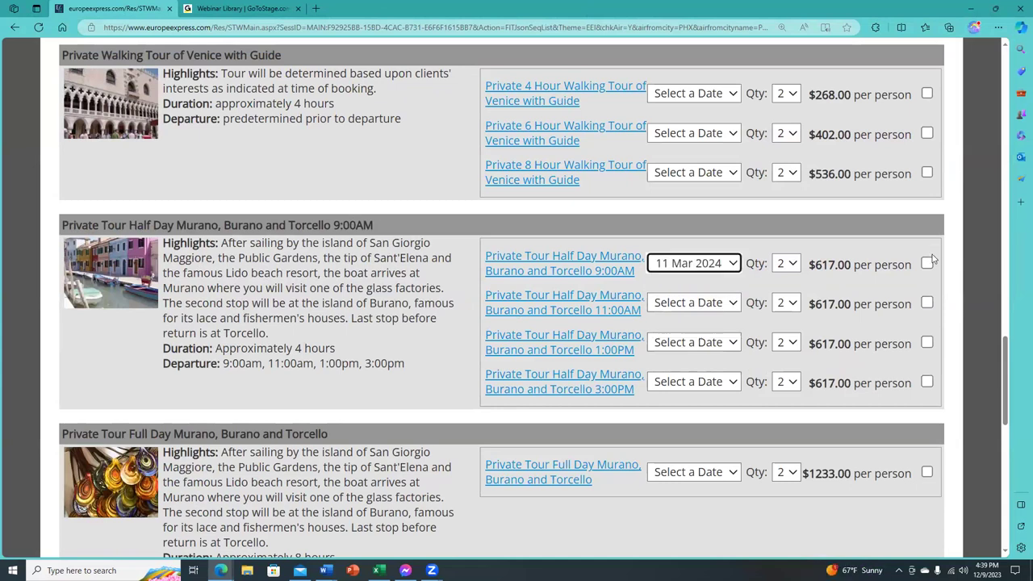
pyautogui.click(926, 265)
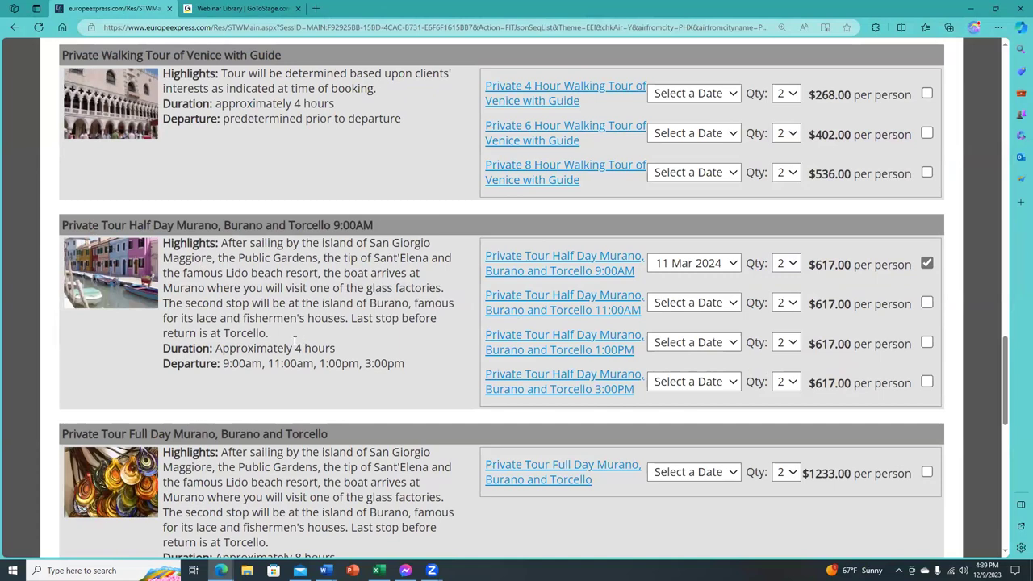
# Try to continue past Venice sightseeing, and set the 3:00PM Shared Gondola Ride's date to 10 Mar 2024.
pyautogui.scroll(-3, 323, 348)
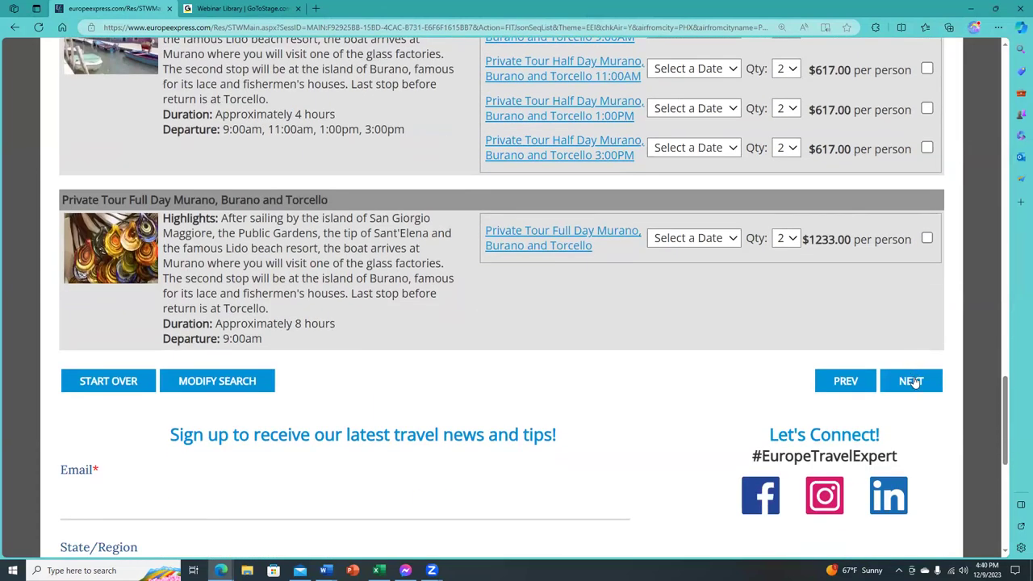
pyautogui.click(912, 381)
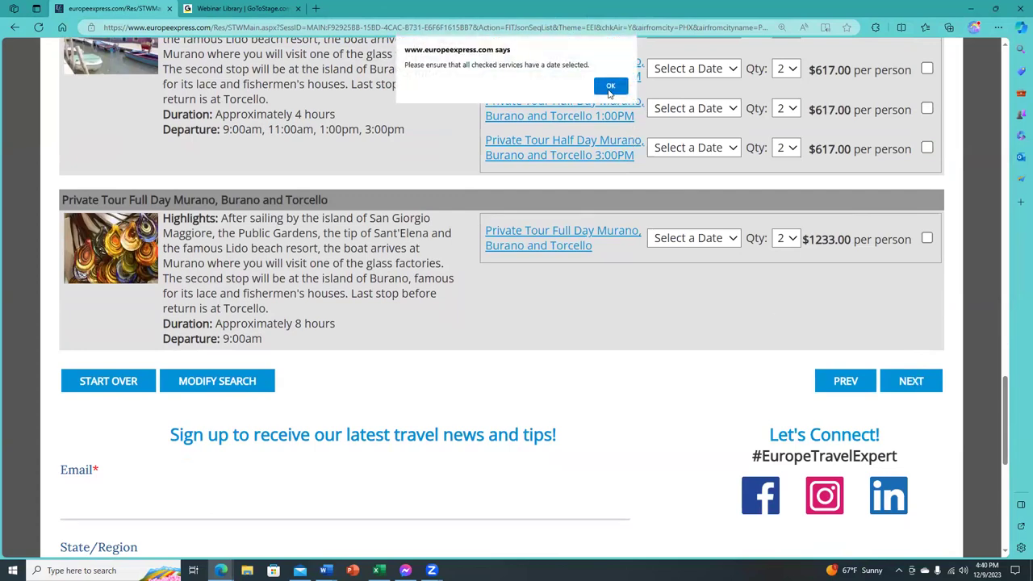
pyautogui.click(610, 86)
pyautogui.scroll(5, 831, 252)
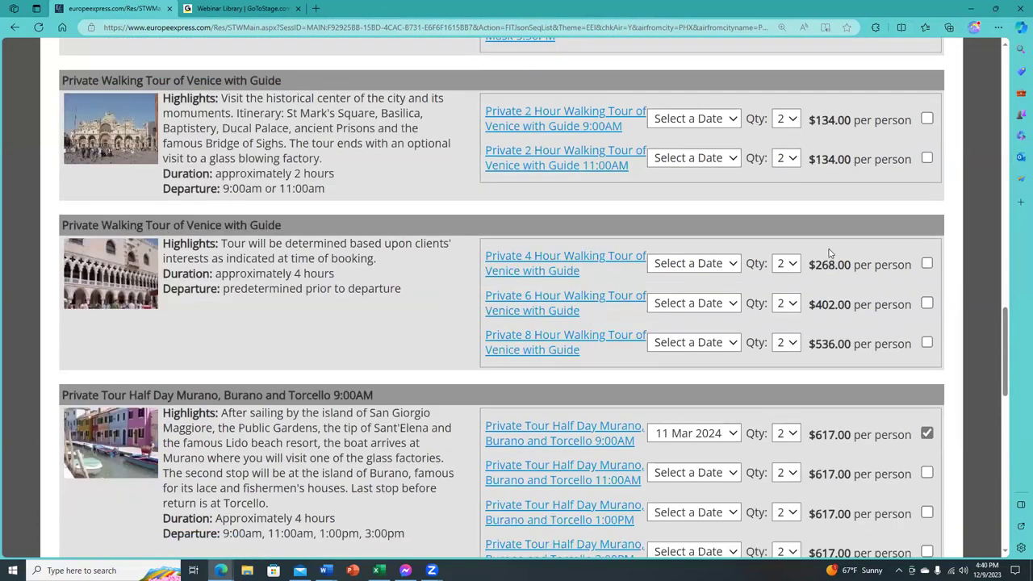
pyautogui.scroll(11, 827, 242)
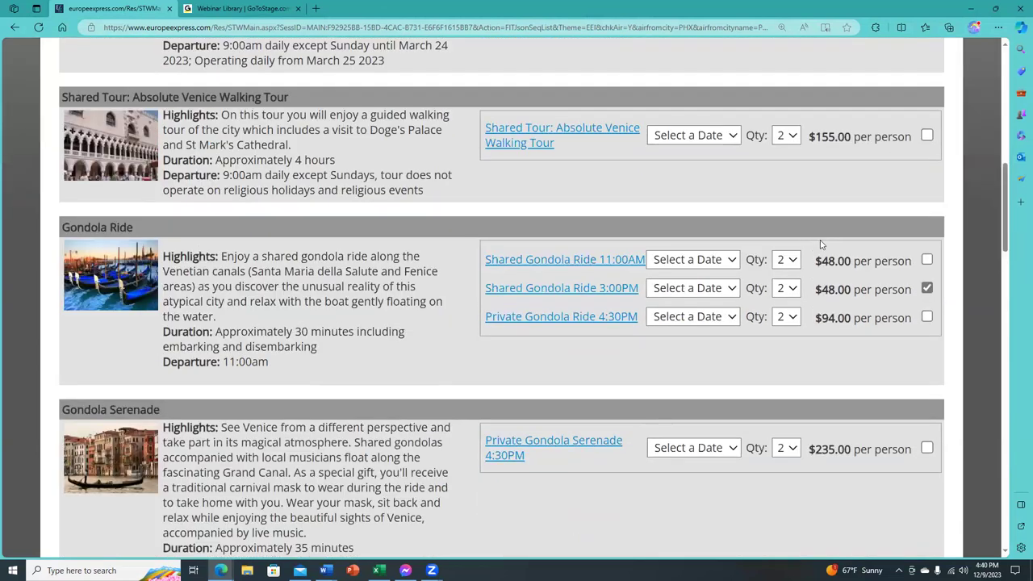
pyautogui.click(697, 288)
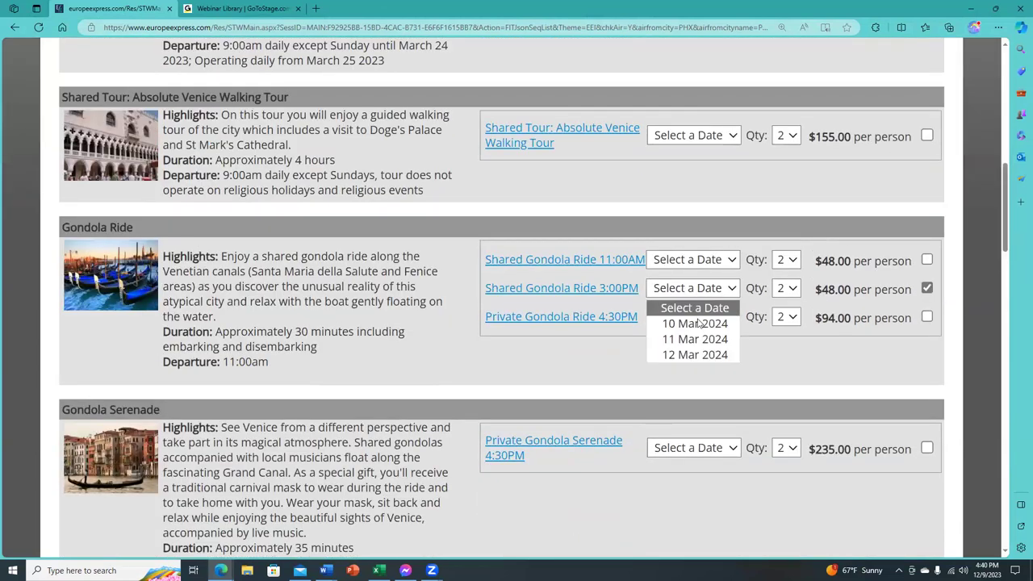
pyautogui.click(694, 324)
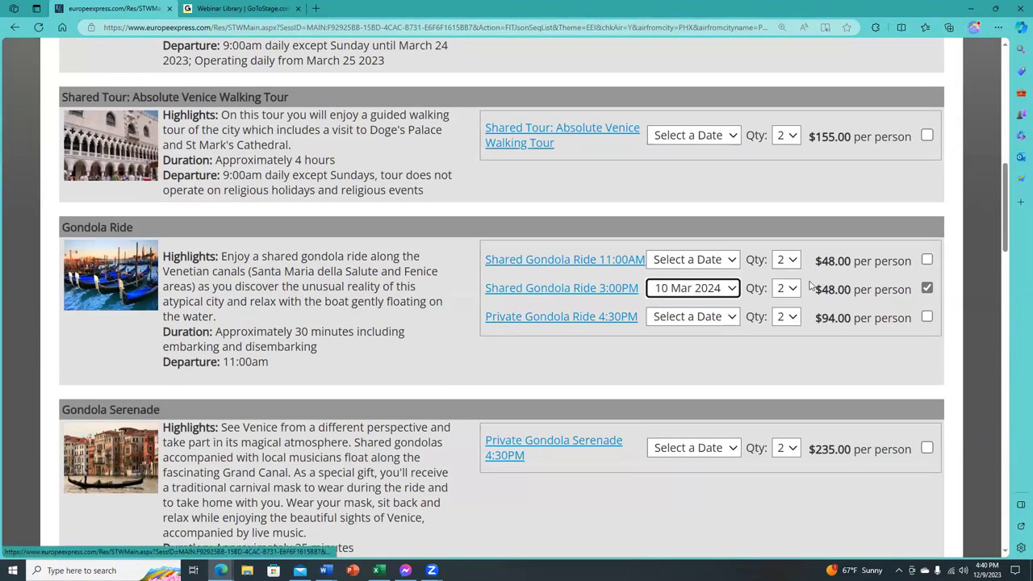
# Replace the 3:00PM Shared Gondola Ride with the 4:30PM Private Gondola Ride for two on 10 Mar 2024.
pyautogui.click(927, 289)
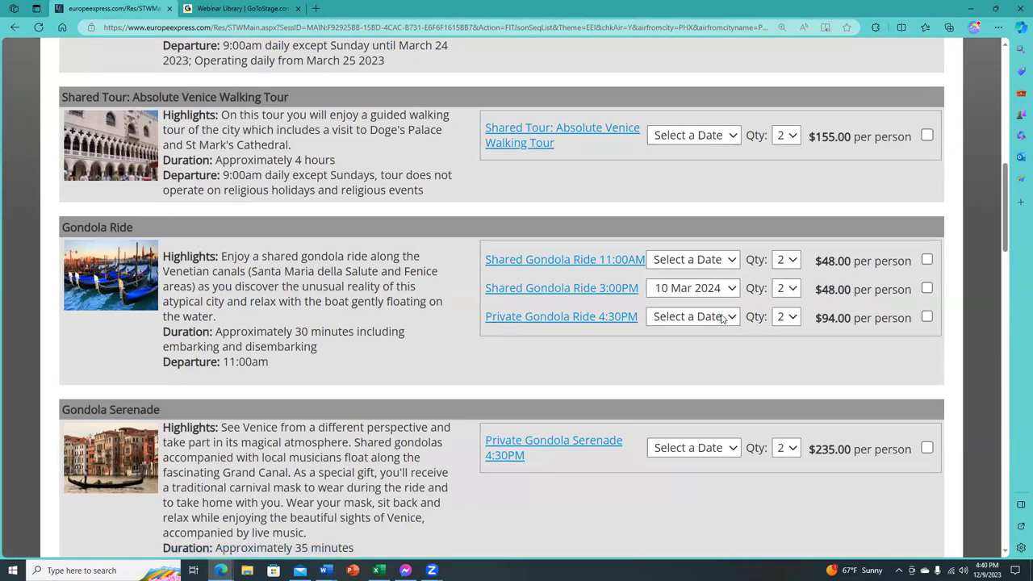
pyautogui.click(727, 319)
pyautogui.click(721, 369)
pyautogui.click(711, 323)
pyautogui.click(707, 351)
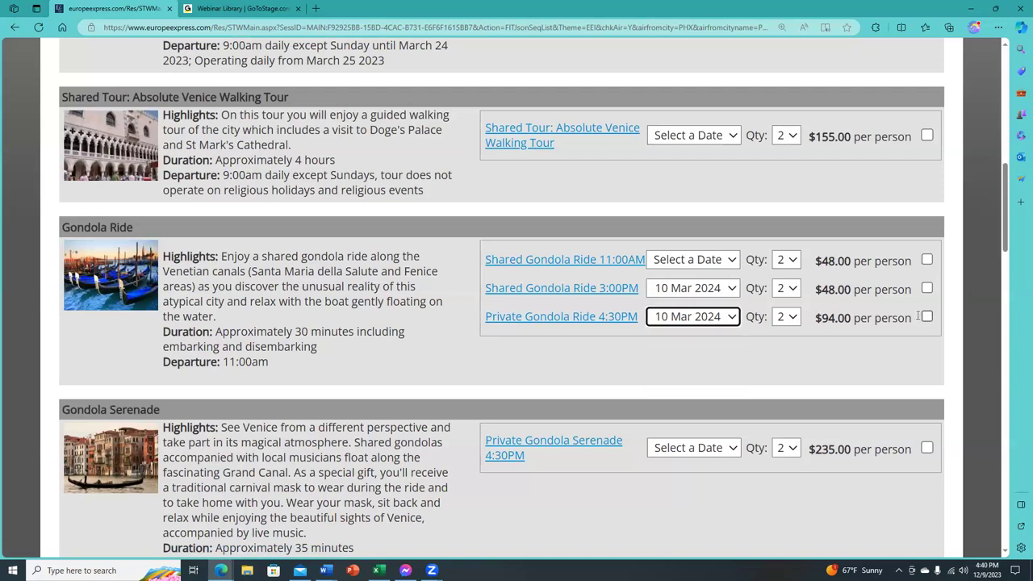
pyautogui.click(927, 318)
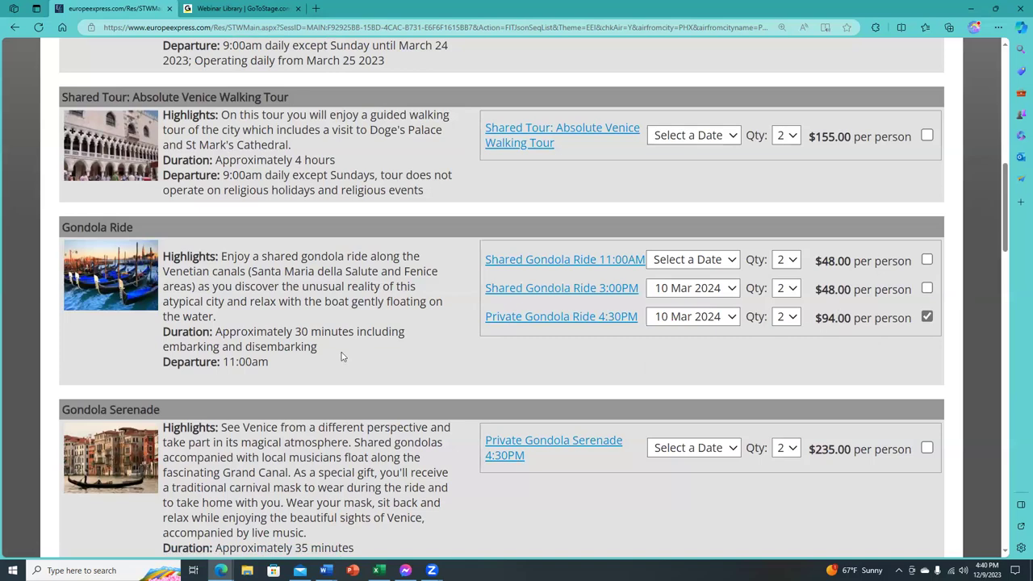
# Finish the Venice sightseeing selection and continue to the Florence sightseeing options.
pyautogui.scroll(-4, 341, 358)
pyautogui.scroll(-10, 332, 344)
pyautogui.scroll(2, 420, 337)
pyautogui.click(909, 304)
# Review the City Sightseeing Florence bus tour and the shared Accademia and Uffizi Gallery visits with their departure times and prices.
pyautogui.scroll(3, 448, 303)
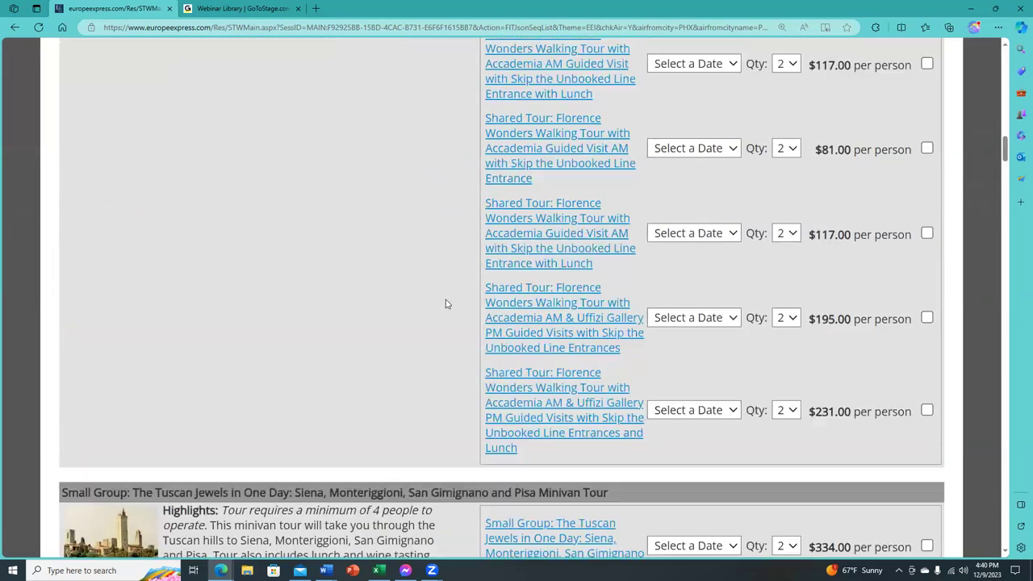
pyautogui.scroll(4, 443, 303)
pyautogui.scroll(9, 444, 303)
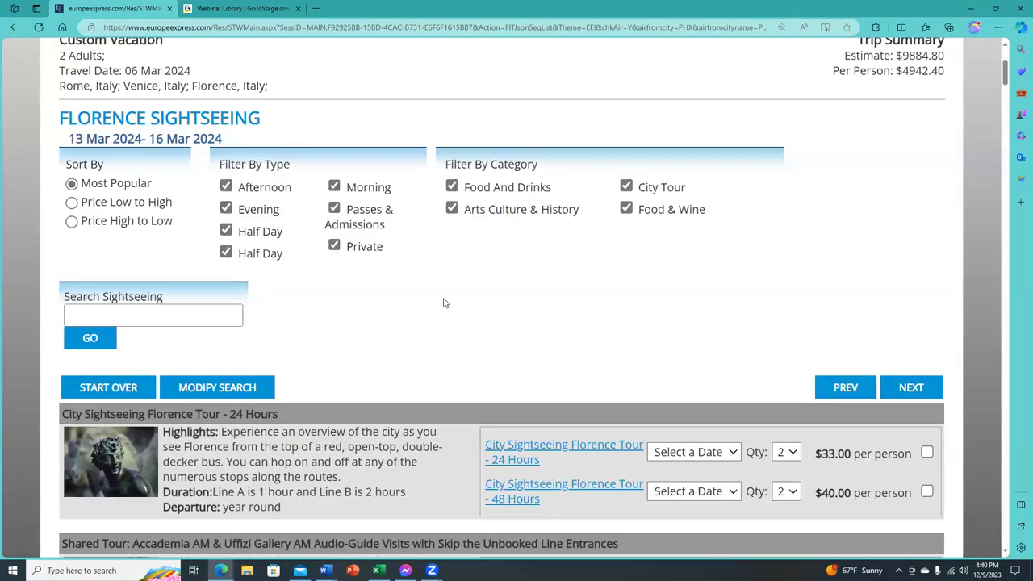
pyautogui.scroll(-2, 444, 302)
pyautogui.scroll(-1, 444, 303)
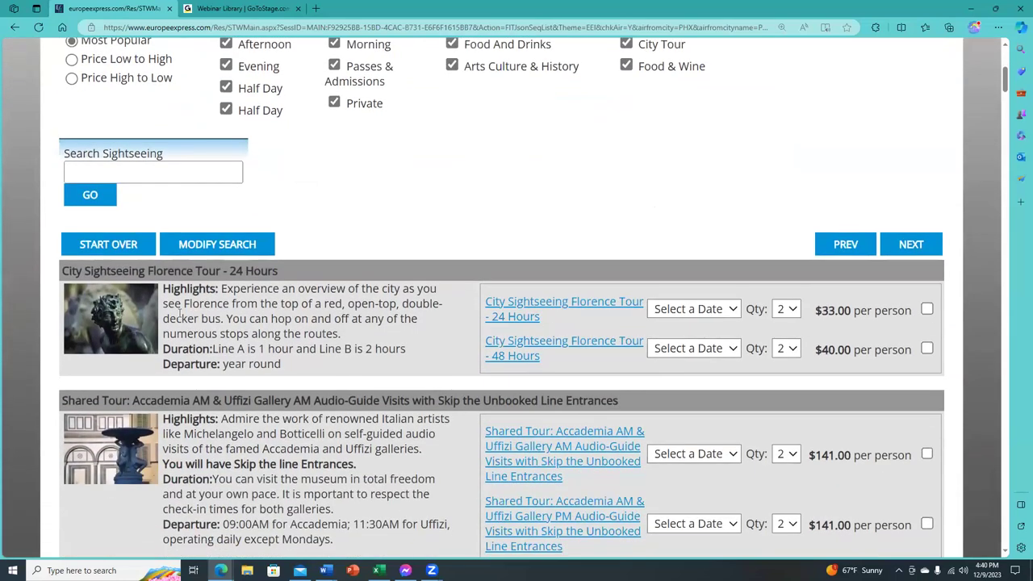
pyautogui.scroll(-1, 179, 314)
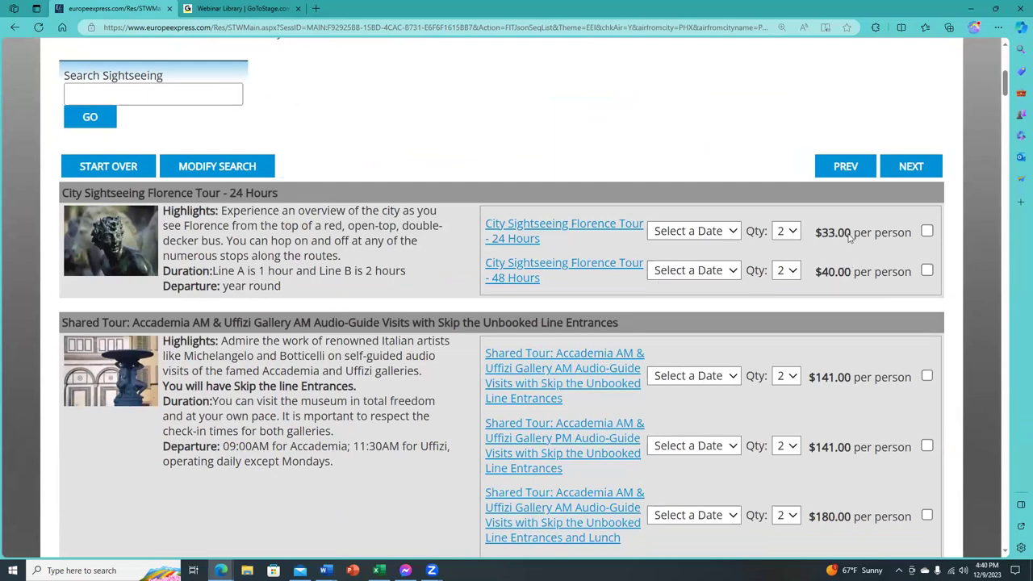
pyautogui.scroll(-1, 349, 355)
pyautogui.scroll(-1, 348, 355)
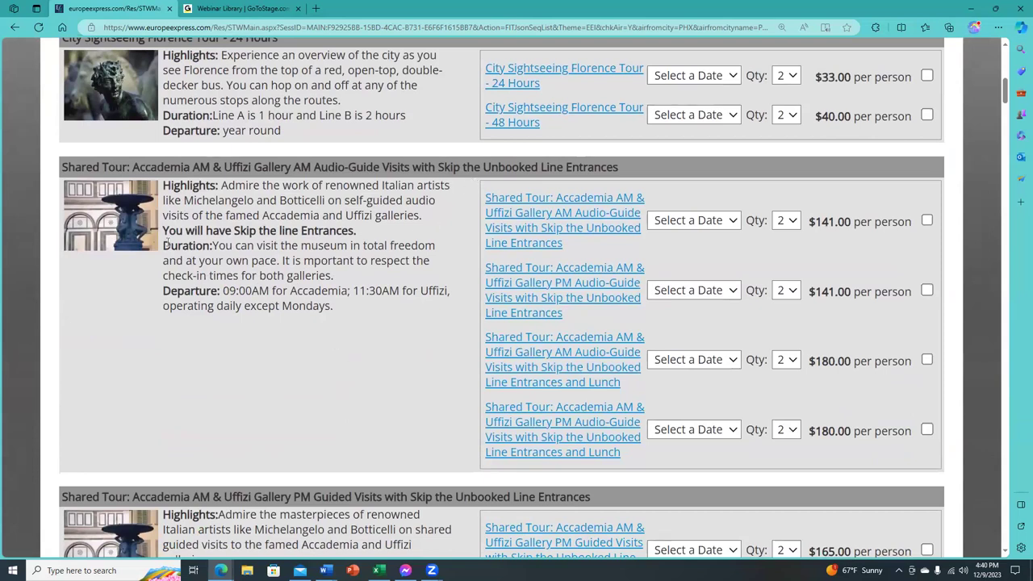
pyautogui.scroll(-1, 166, 242)
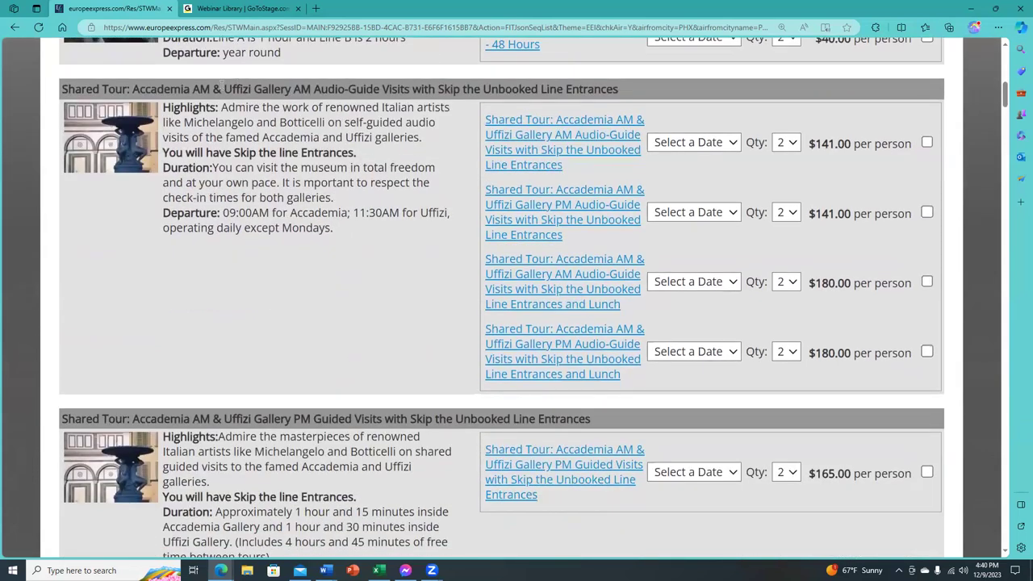
pyautogui.moveTo(233, 87); pyautogui.dragTo(312, 89)
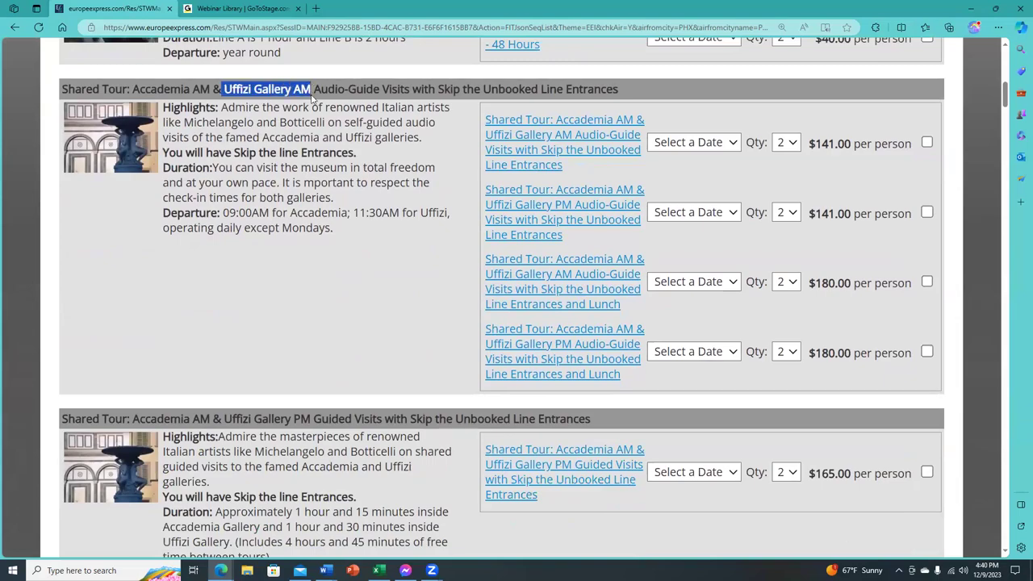
pyautogui.click(336, 205)
pyautogui.scroll(-6, 329, 319)
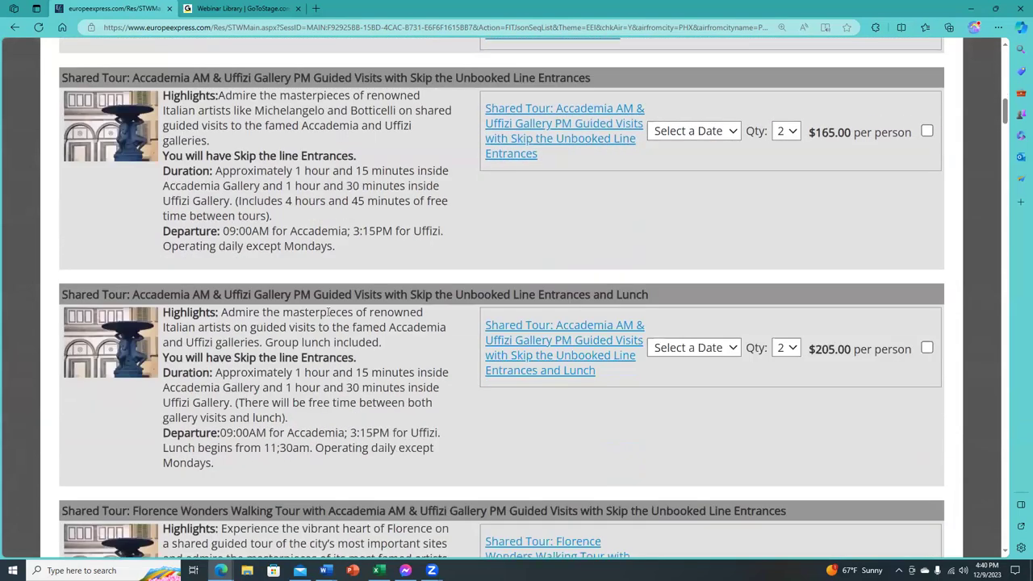
# Set the small-group Tuscan Jewels in One Day minivan tour's date to 15 Mar 2024 and open its full description.
pyautogui.scroll(-12, 327, 312)
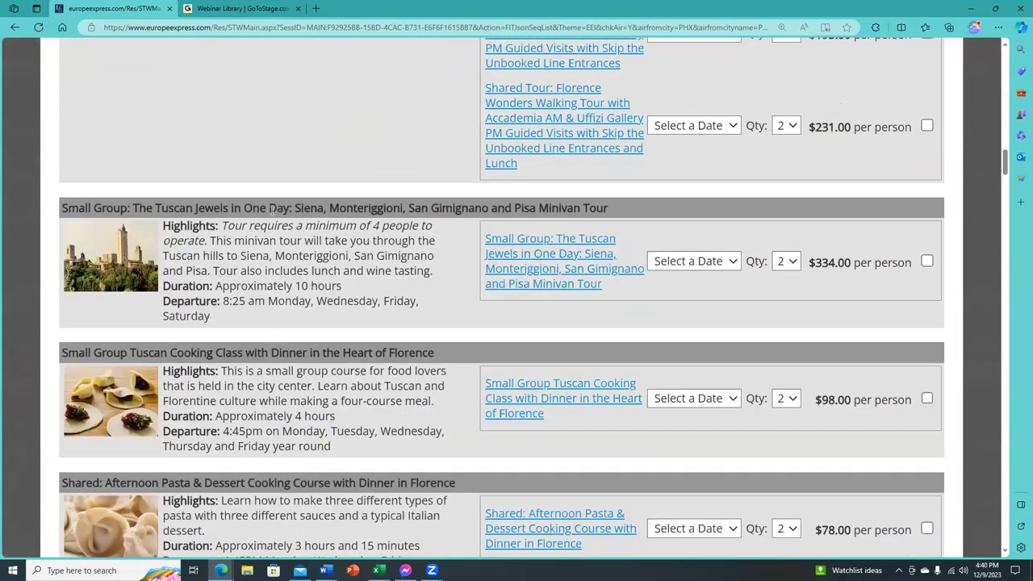
pyautogui.click(734, 266)
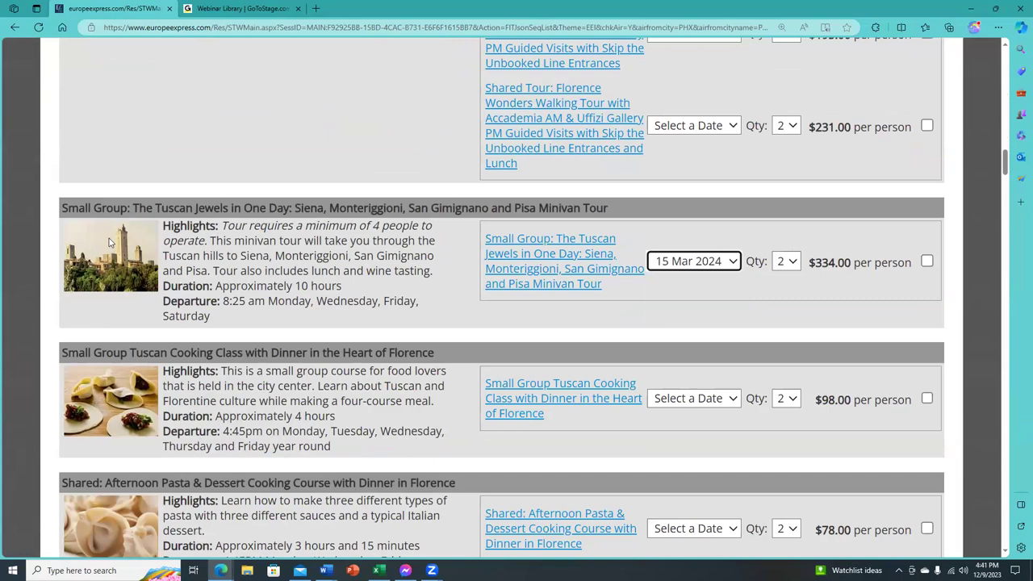
pyautogui.click(561, 277)
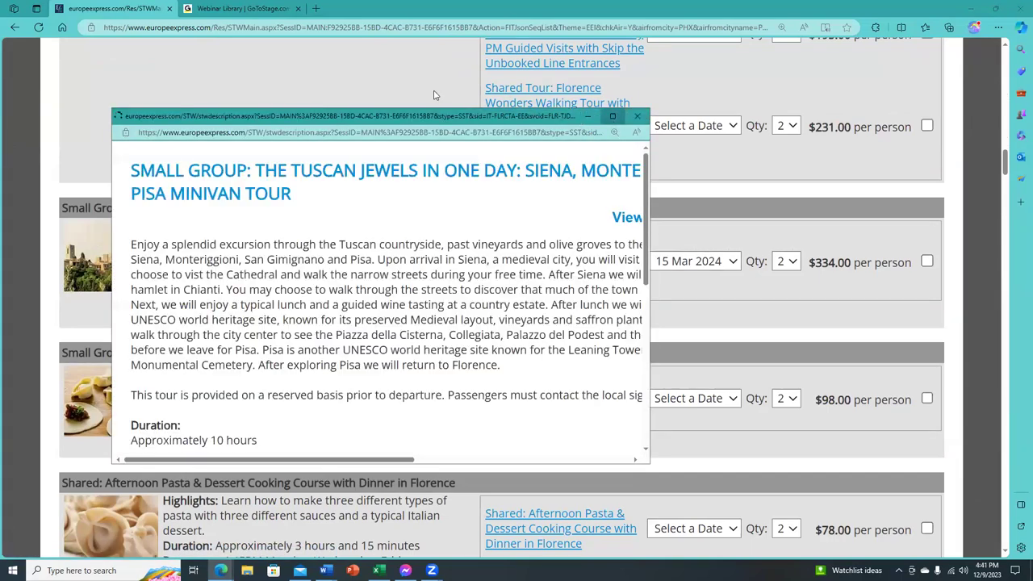
pyautogui.doubleClick(436, 115)
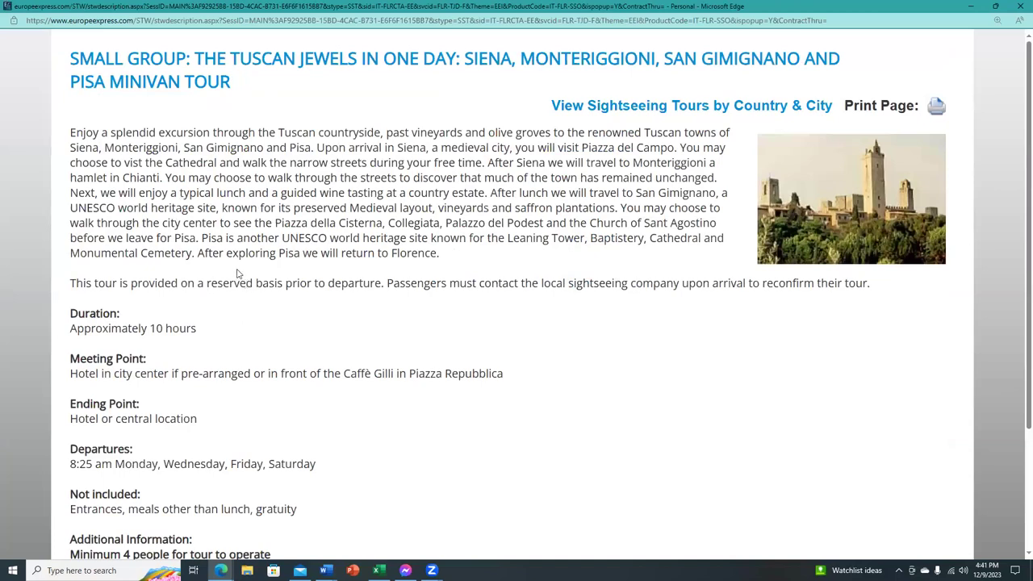
# Close the tour description and select the small-group Tuscan Jewels in One Day minivan tour for the trip.
pyautogui.moveTo(147, 102); pyautogui.dragTo(234, 89)
pyautogui.click(1020, 6)
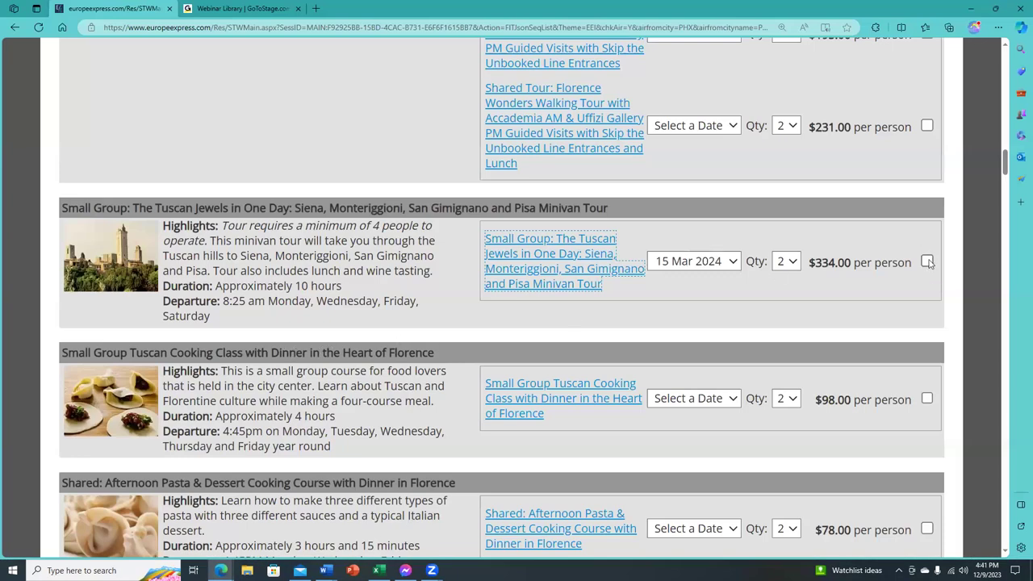
pyautogui.click(927, 263)
# Select the shared Chianti Authentic Experience with Two Wine Tasting tour from Florence for two on 13 Mar 2024.
pyautogui.scroll(-2, 170, 367)
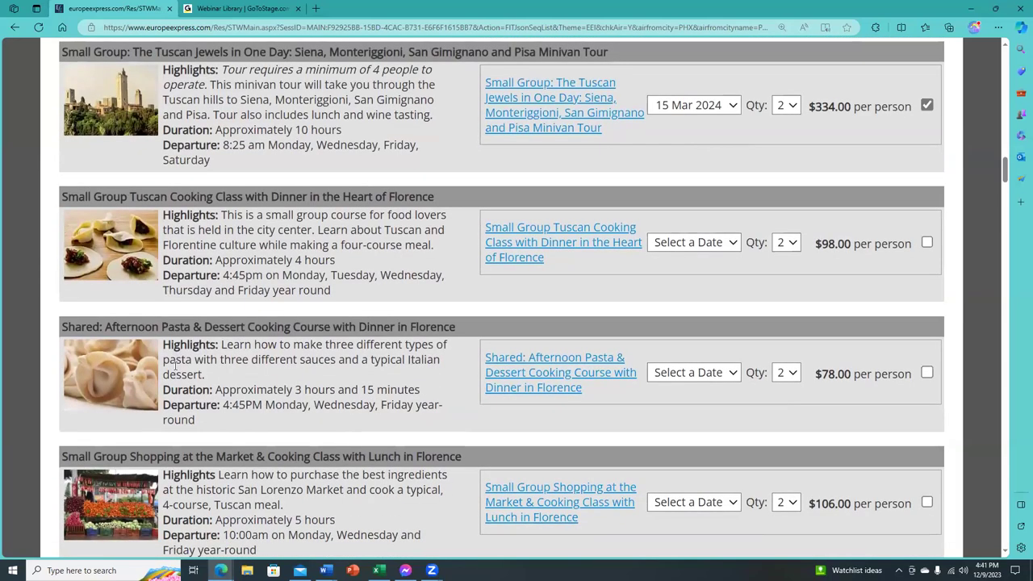
pyautogui.scroll(-1, 176, 367)
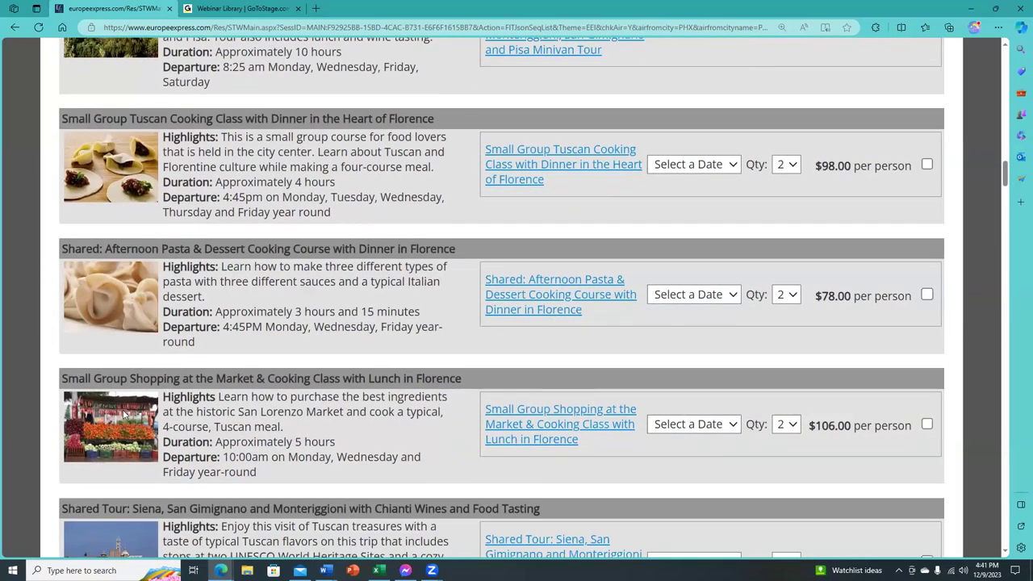
pyautogui.scroll(-4, 125, 414)
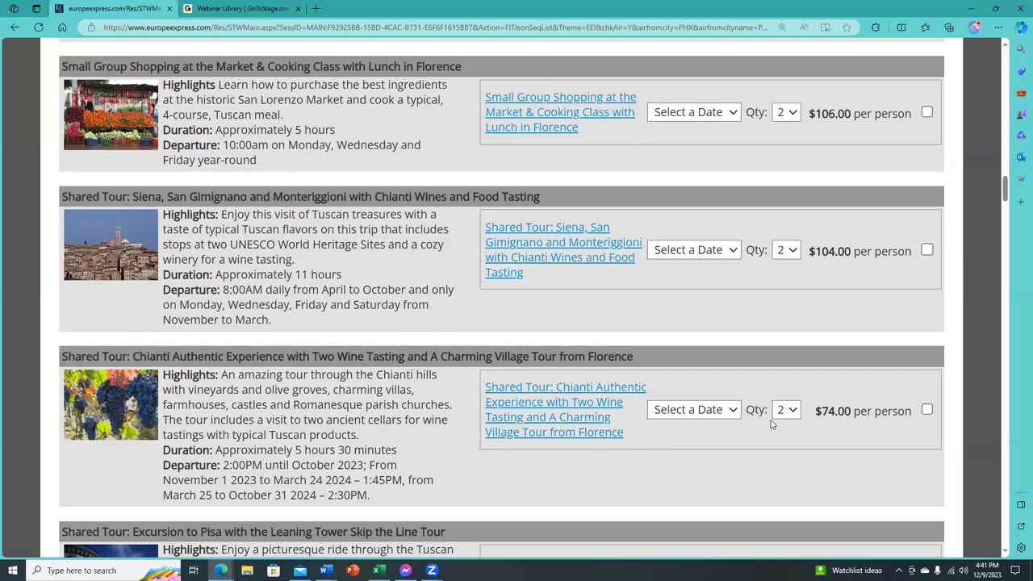
pyautogui.click(714, 414)
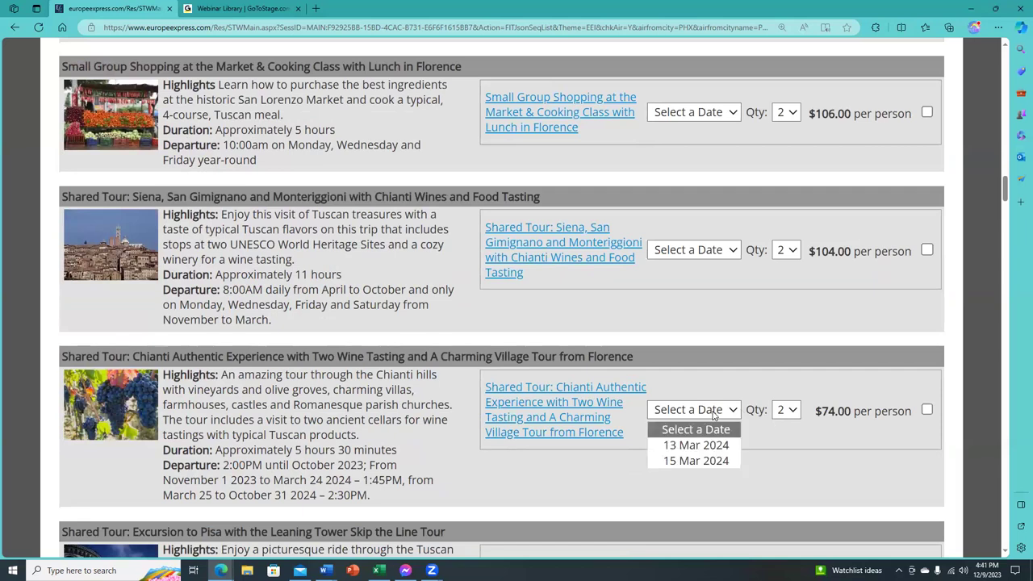
pyautogui.click(696, 445)
pyautogui.click(925, 410)
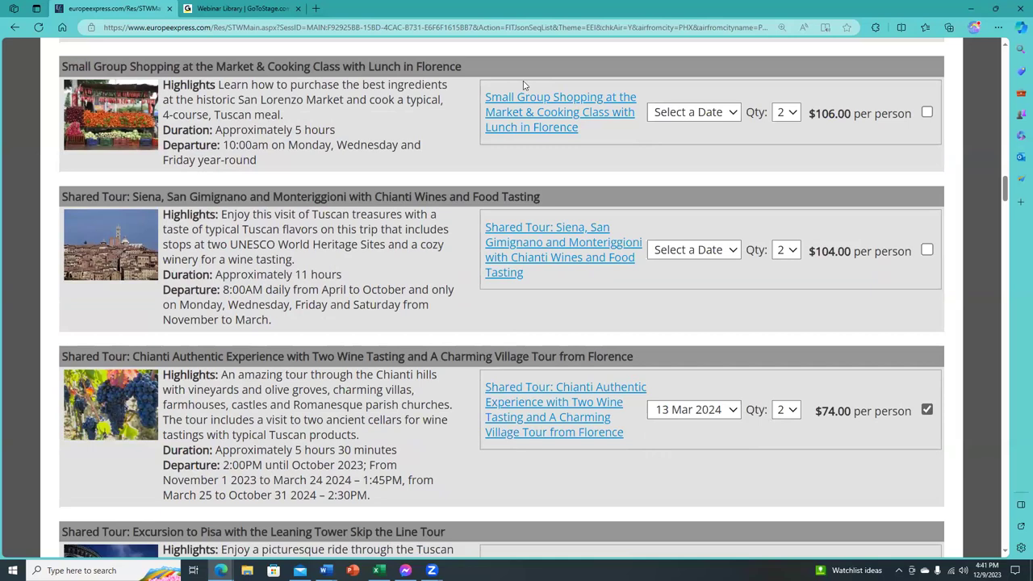
# Review the other shared and private Florence excursions, including Pisa, electric bike, cooking, Chianti and Cinque Terre tours, with their departures and prices.
pyautogui.scroll(-5, 524, 84)
pyautogui.scroll(-2, 328, 219)
pyautogui.scroll(-2, 328, 219)
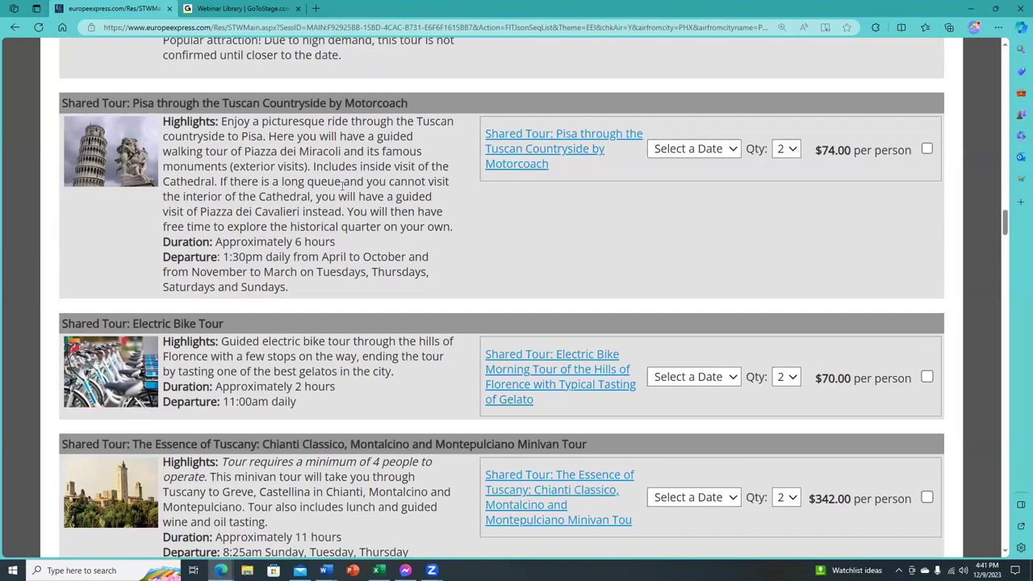
pyautogui.scroll(-2, 346, 201)
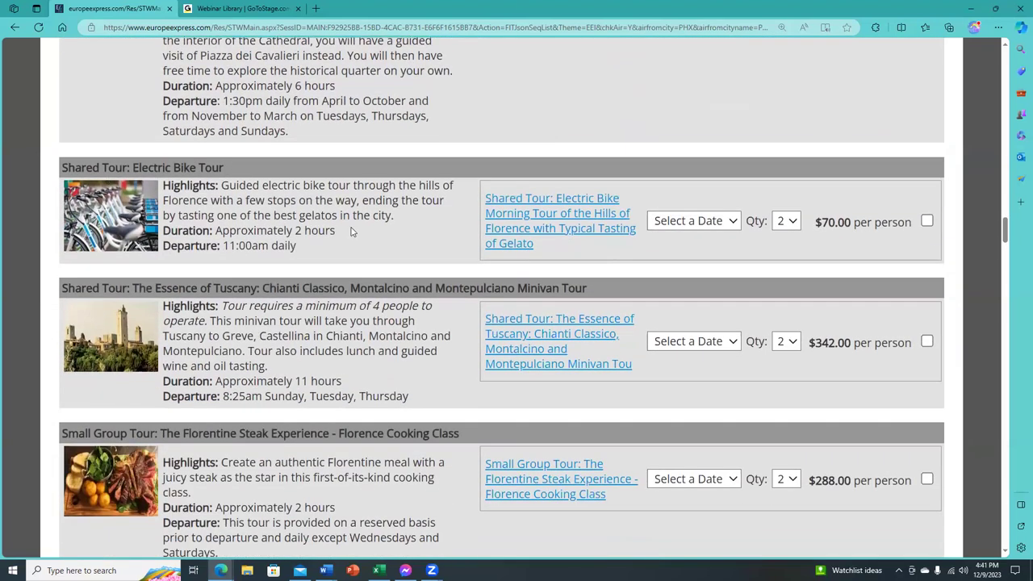
pyautogui.scroll(-3, 351, 231)
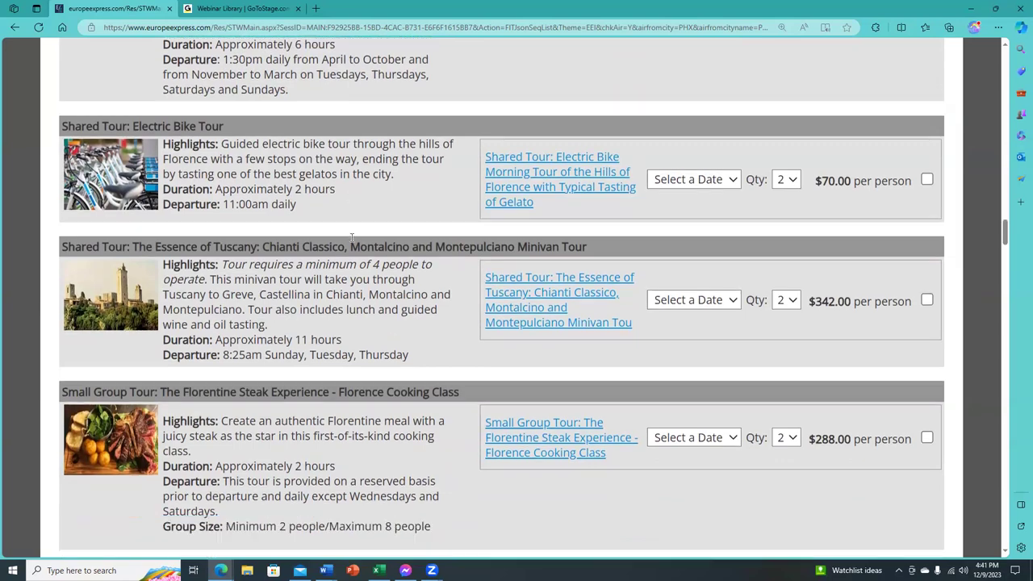
pyautogui.scroll(-3, 343, 266)
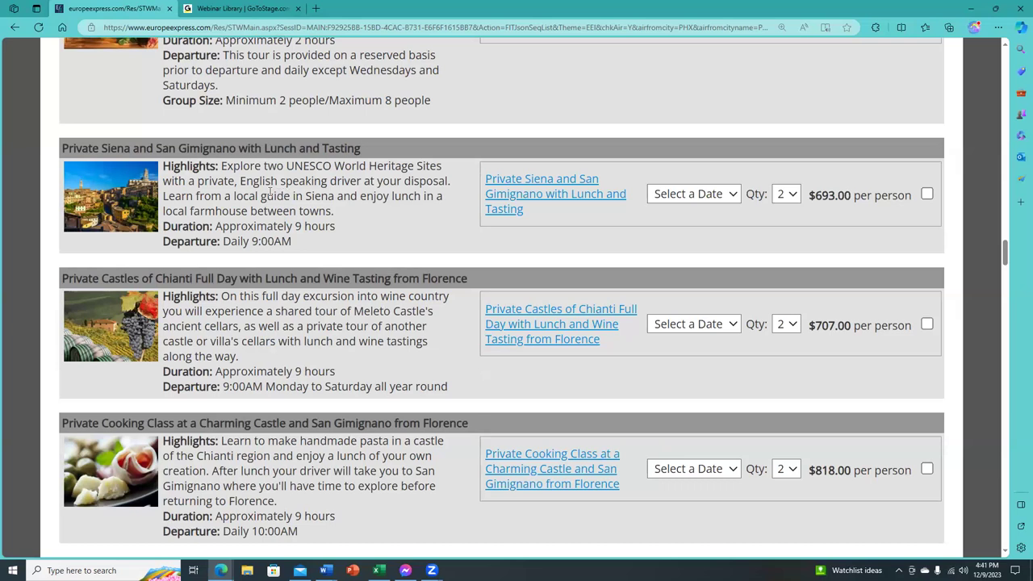
pyautogui.scroll(-1, 270, 192)
pyautogui.scroll(-3, 270, 191)
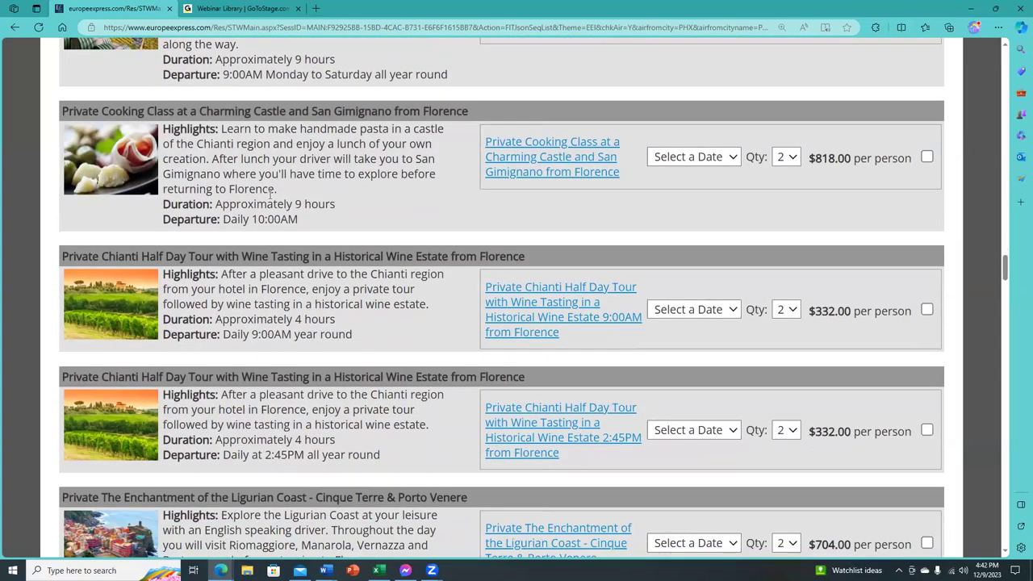
pyautogui.scroll(-1, 270, 194)
pyautogui.scroll(-2, 273, 197)
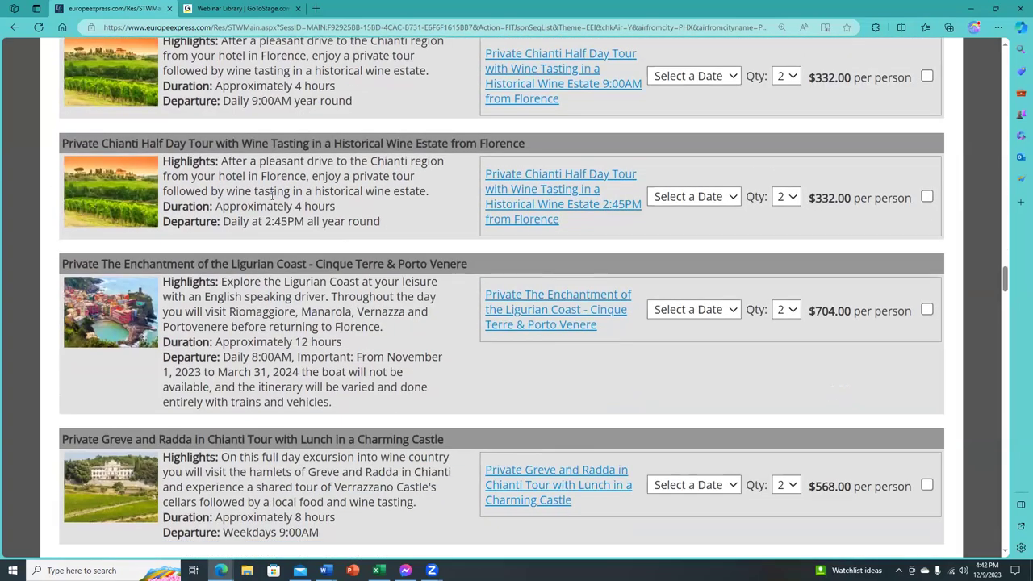
pyautogui.scroll(-1, 273, 194)
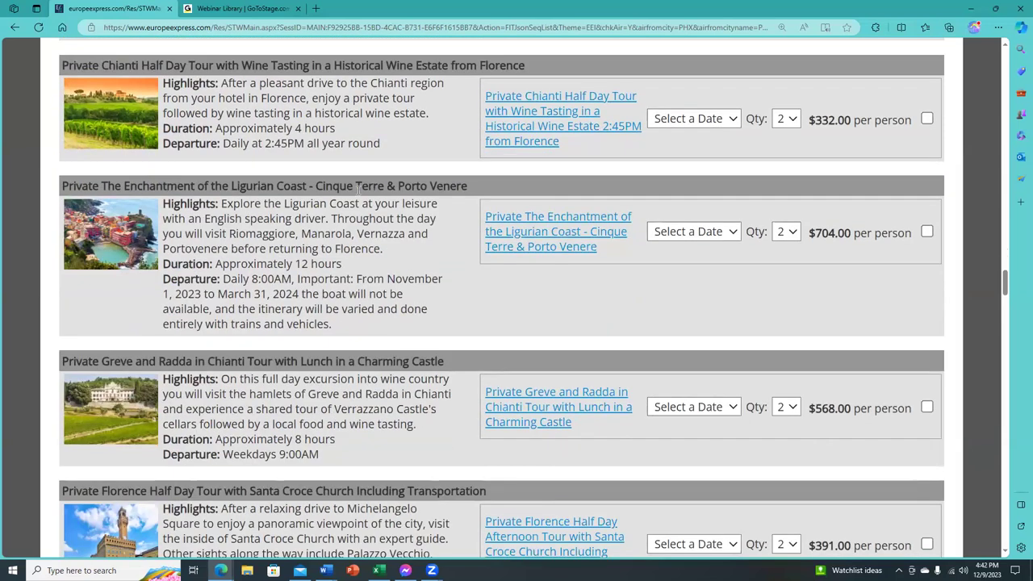
pyautogui.moveTo(323, 186); pyautogui.dragTo(470, 182)
pyautogui.click(427, 233)
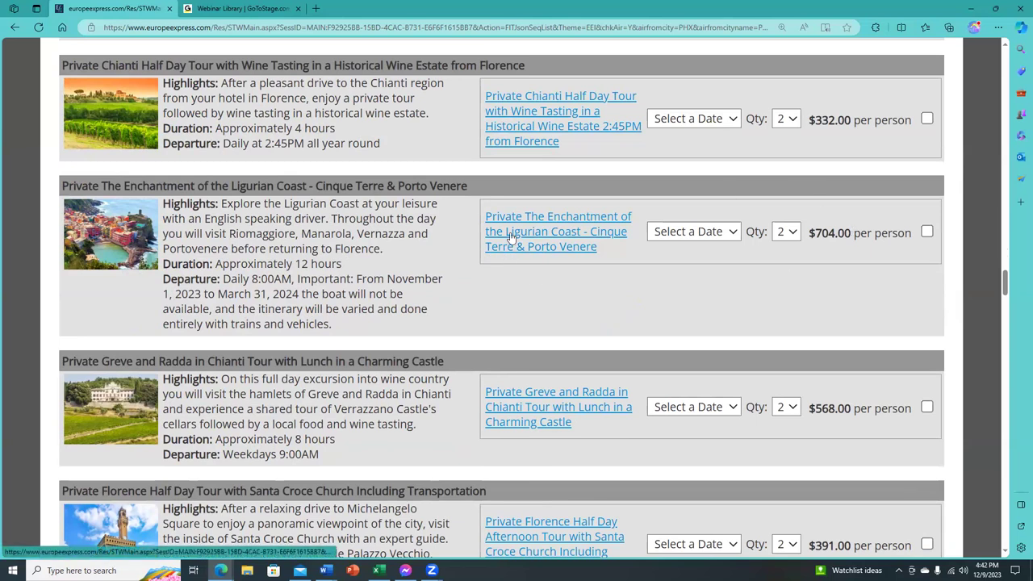
# Select the Private Tuscan Jewels in One Day tour of Siena, Monteriggioni, San Gimignano and Pisa for two on 14 Mar 2024.
pyautogui.scroll(-1, 343, 224)
pyautogui.scroll(-4, 340, 224)
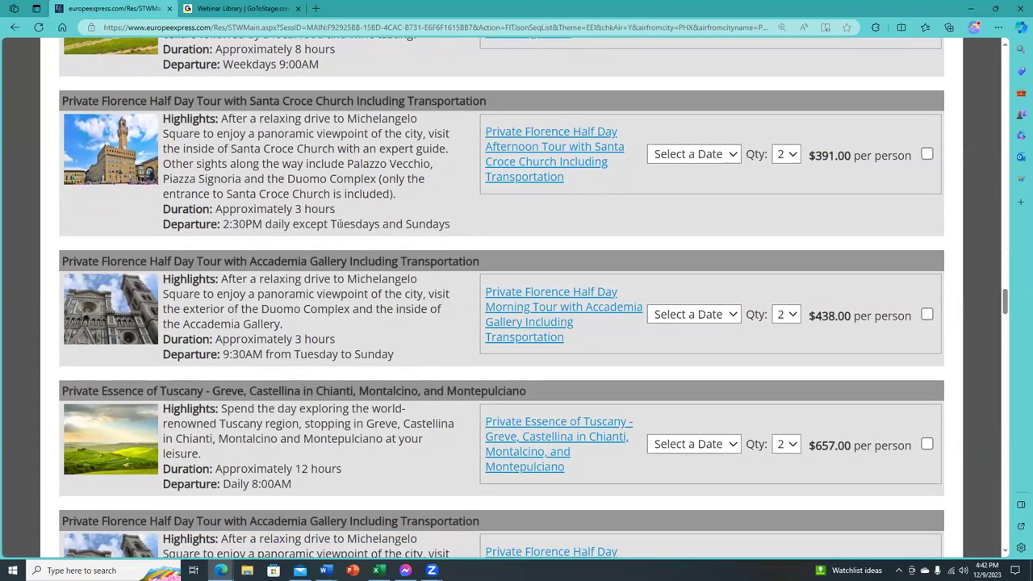
pyautogui.scroll(-6, 337, 228)
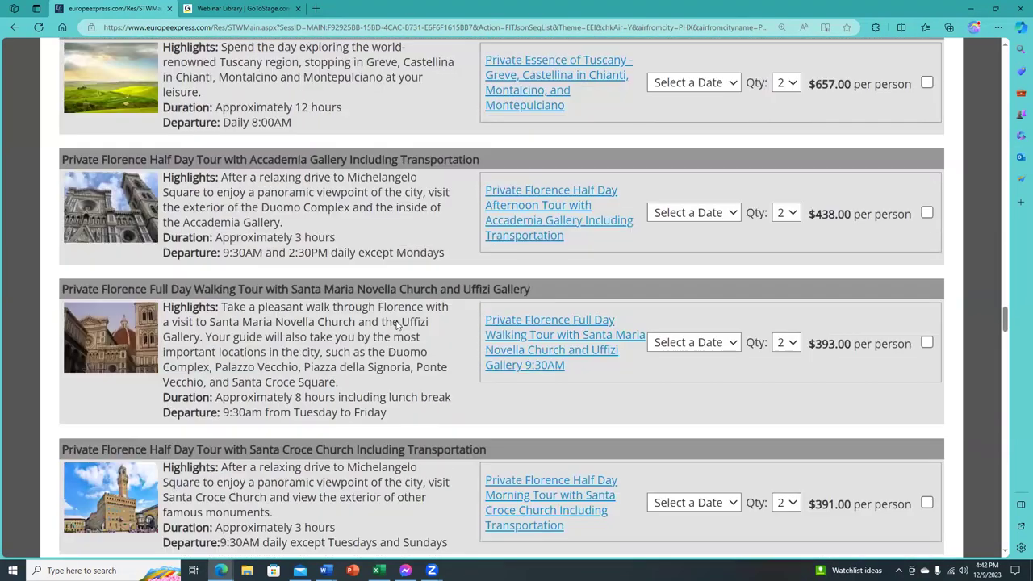
pyautogui.scroll(-4, 395, 325)
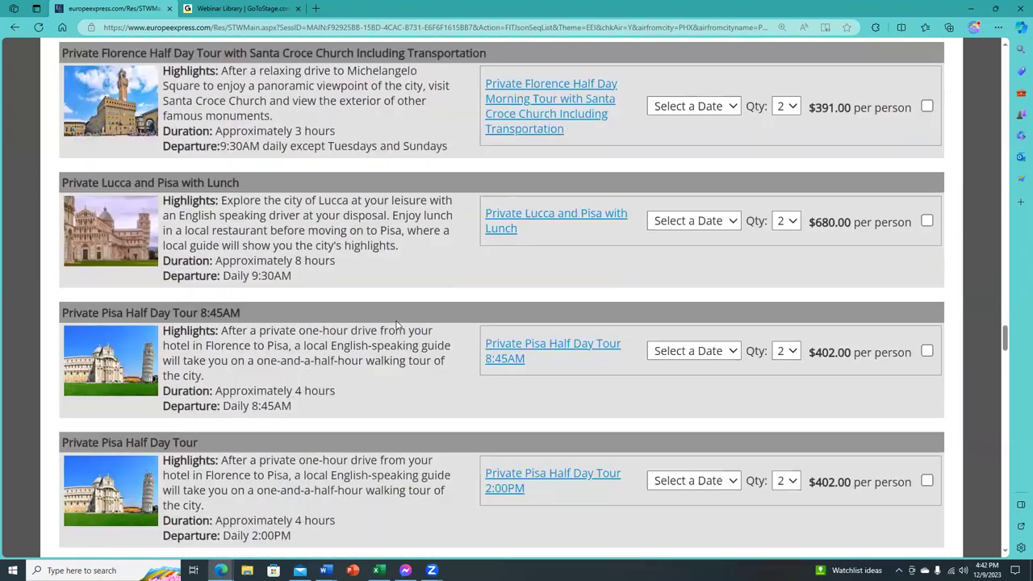
pyautogui.scroll(-5, 397, 322)
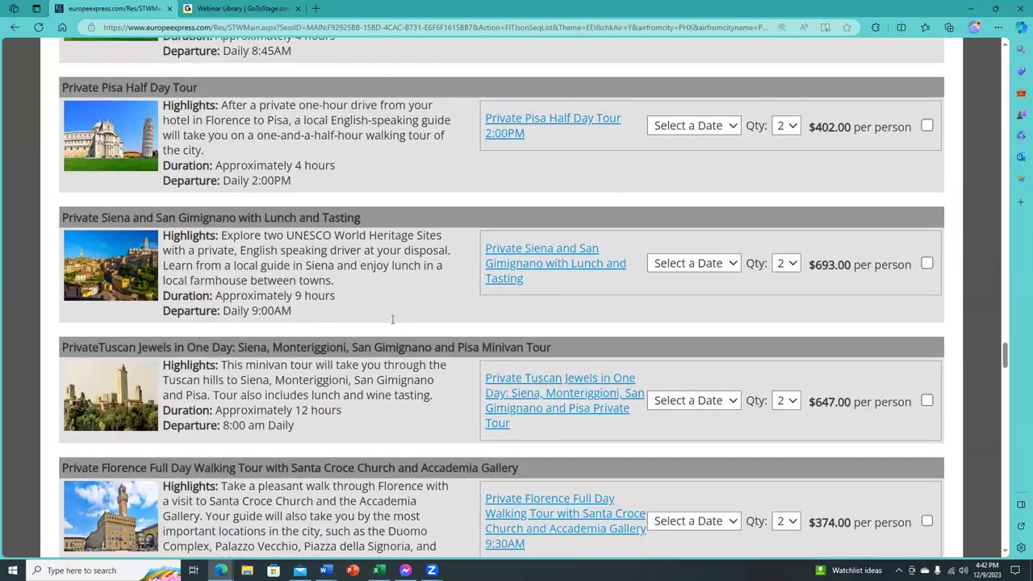
pyautogui.scroll(-1, 393, 321)
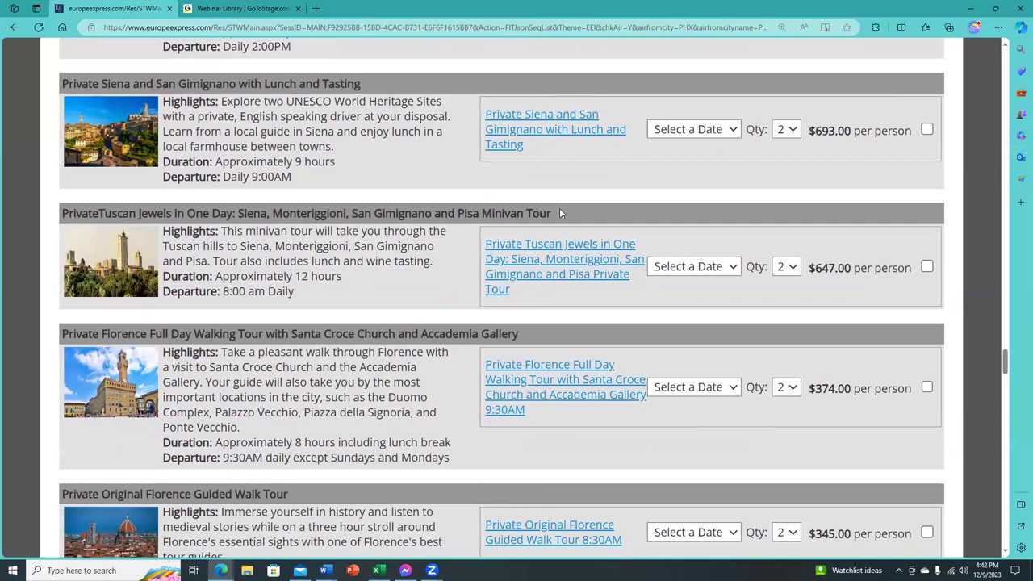
pyautogui.moveTo(191, 218); pyautogui.dragTo(79, 213)
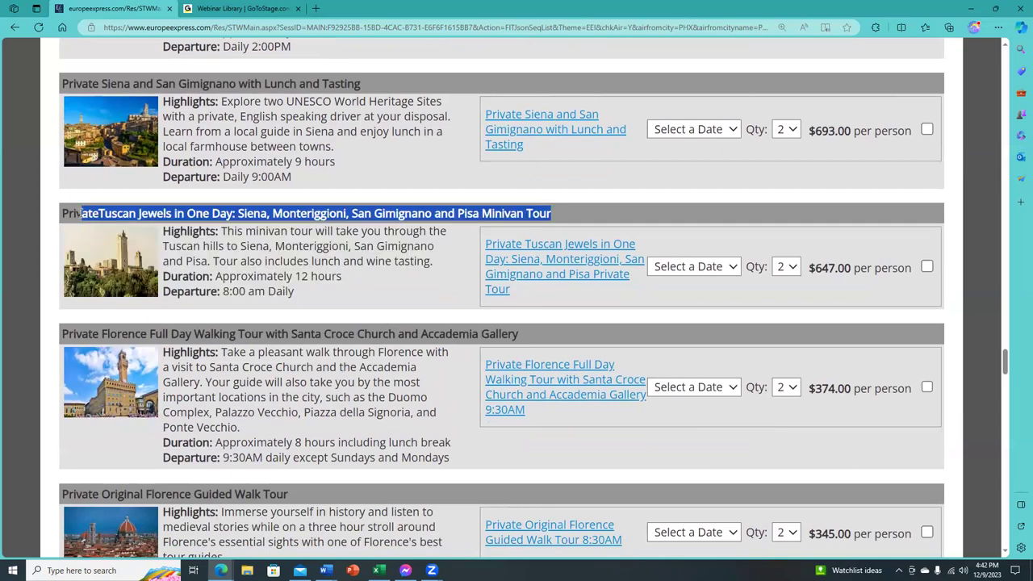
pyautogui.click(295, 293)
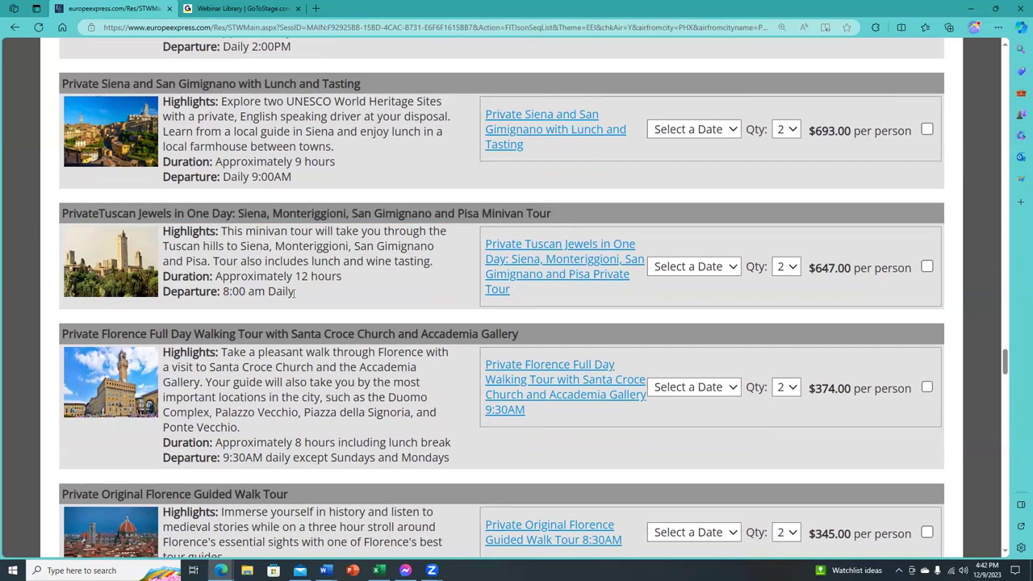
pyautogui.click(679, 269)
pyautogui.click(701, 318)
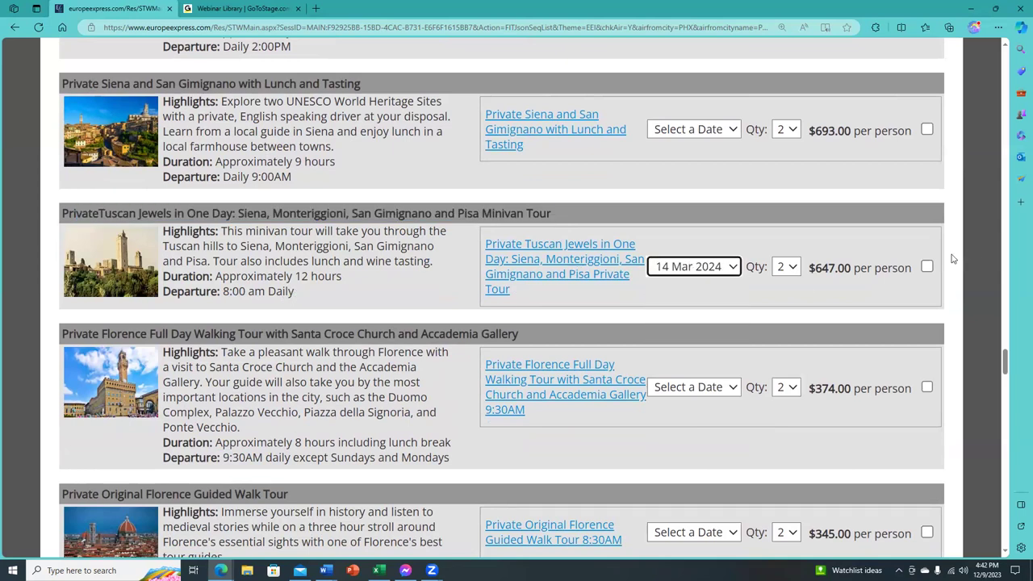
pyautogui.click(927, 267)
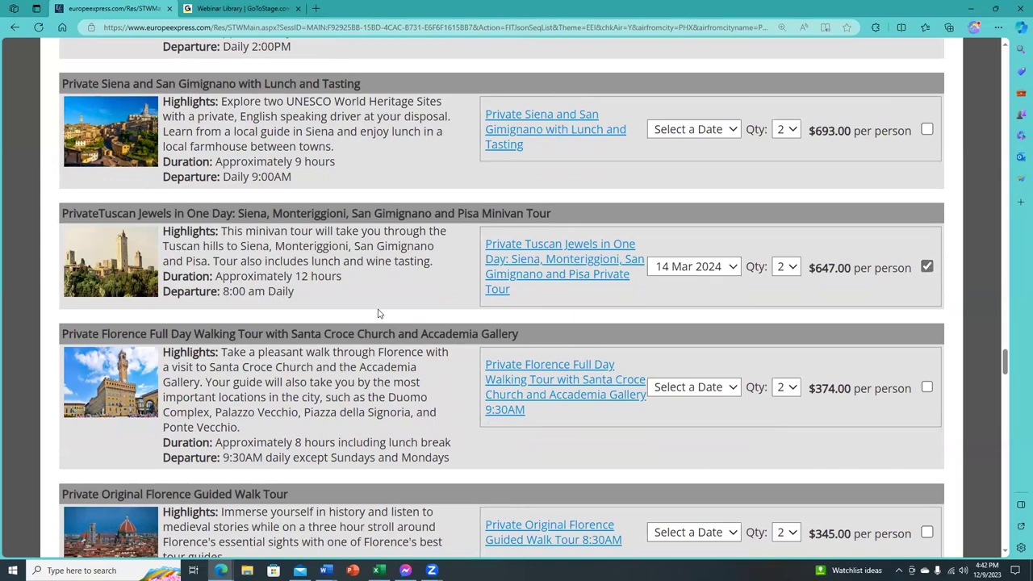
# Finish the Florence sightseeing selection and continue to the priced itinerary.
pyautogui.scroll(-5, 301, 322)
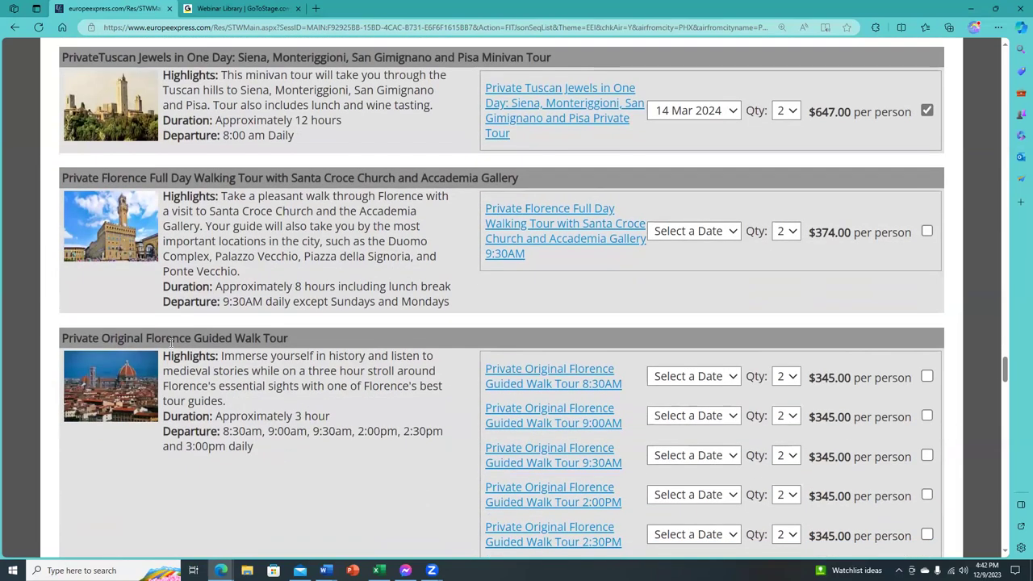
pyautogui.scroll(-12, 250, 343)
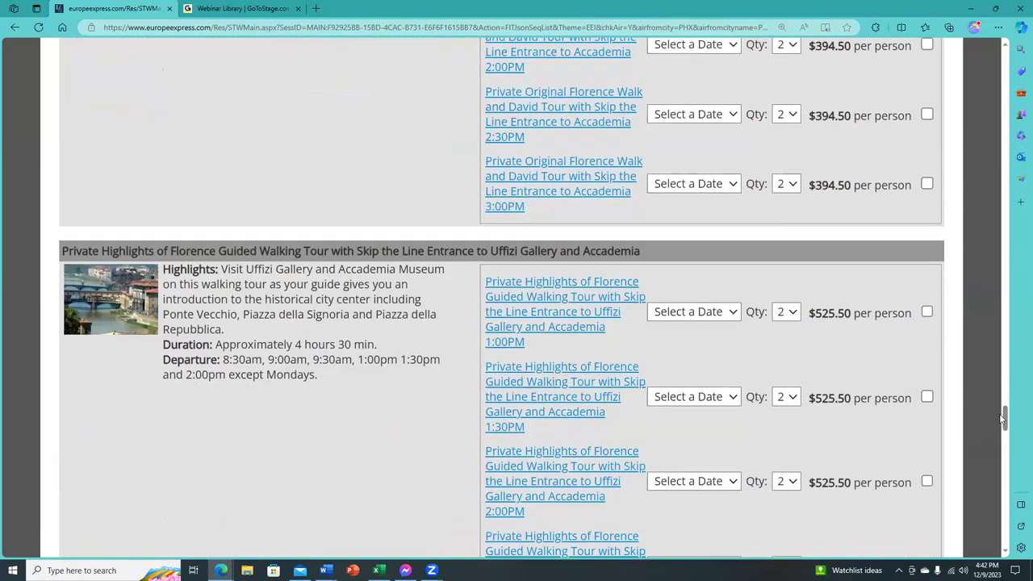
pyautogui.moveTo(1007, 419); pyautogui.dragTo(1001, 78)
pyautogui.scroll(-3, 996, 85)
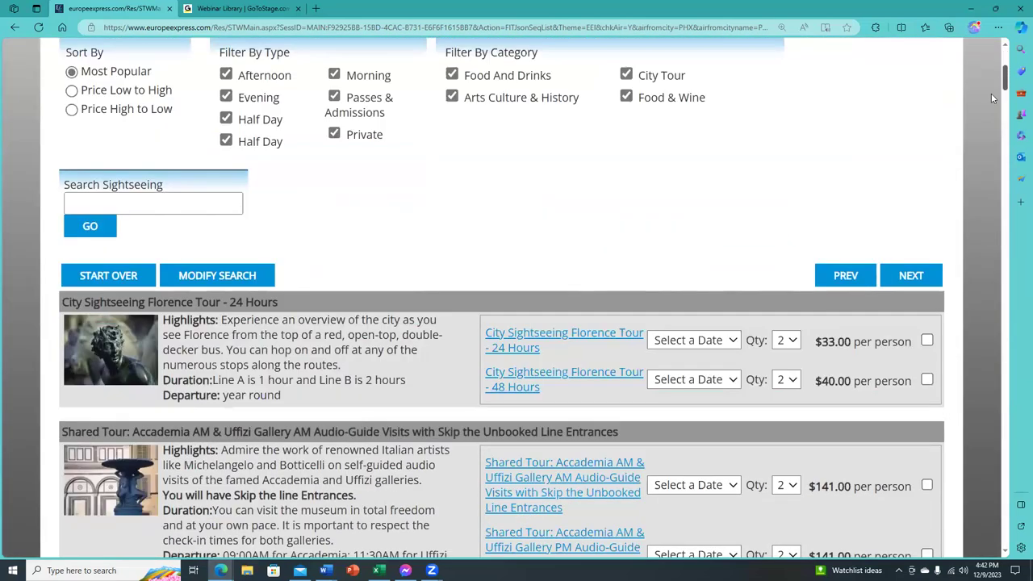
pyautogui.click(932, 277)
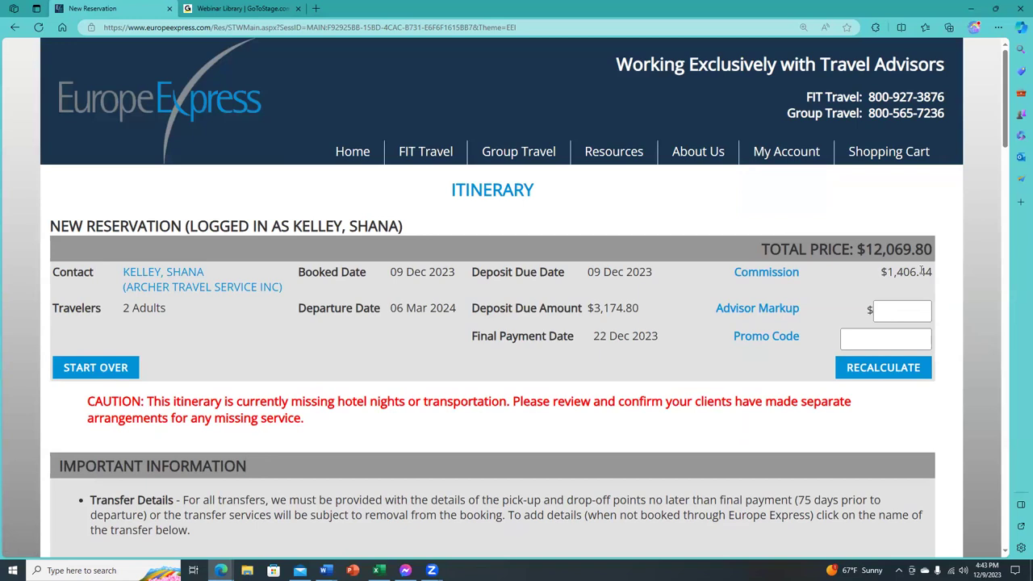
# Examine the itinerary's commission, the Phoenix to Rome flight total, and the dated Rome and Venice hotels, transfers, rail and tours.
pyautogui.moveTo(929, 272); pyautogui.dragTo(861, 274)
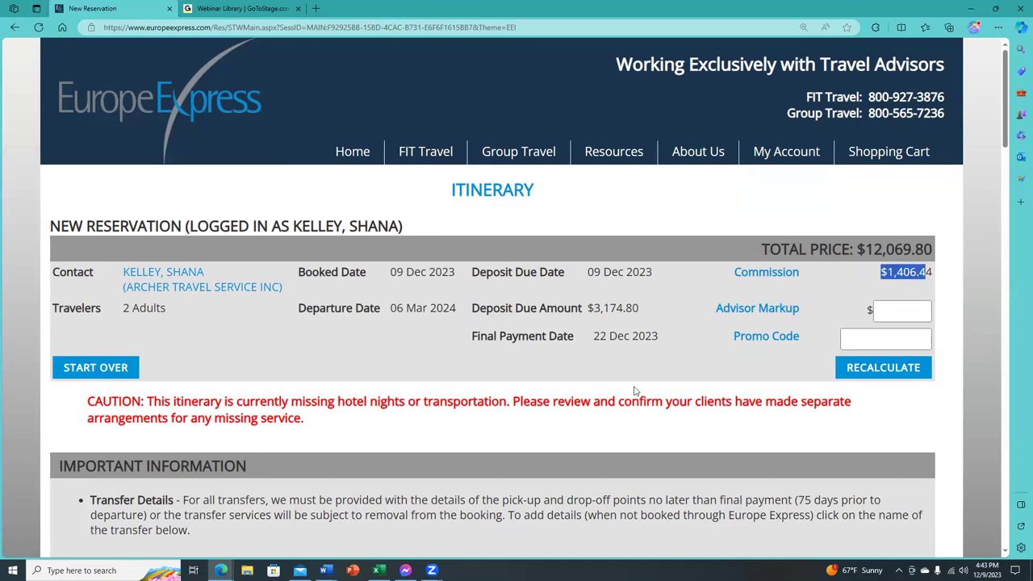
pyautogui.click(444, 440)
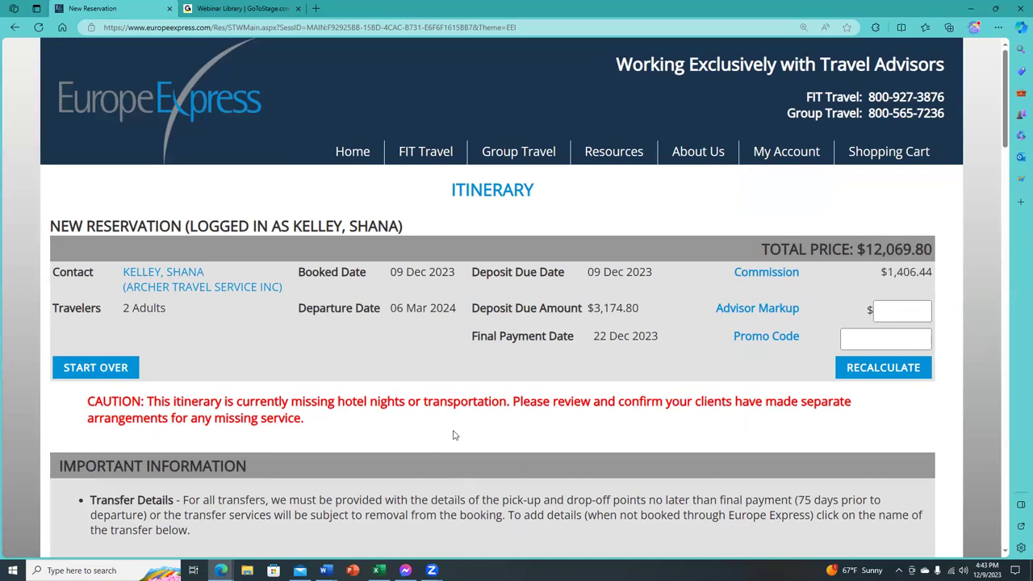
pyautogui.scroll(-5, 453, 436)
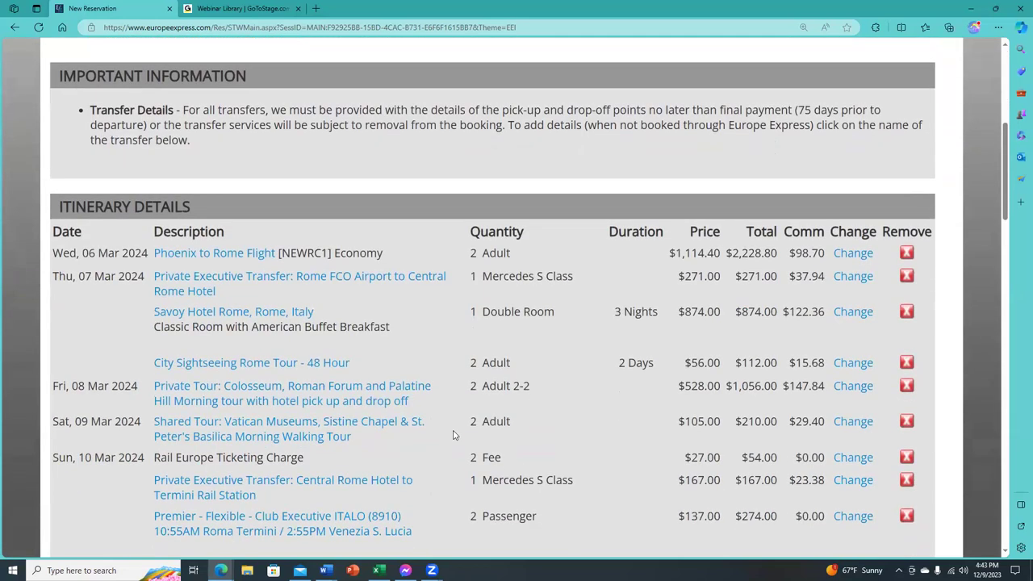
pyautogui.scroll(-1, 453, 436)
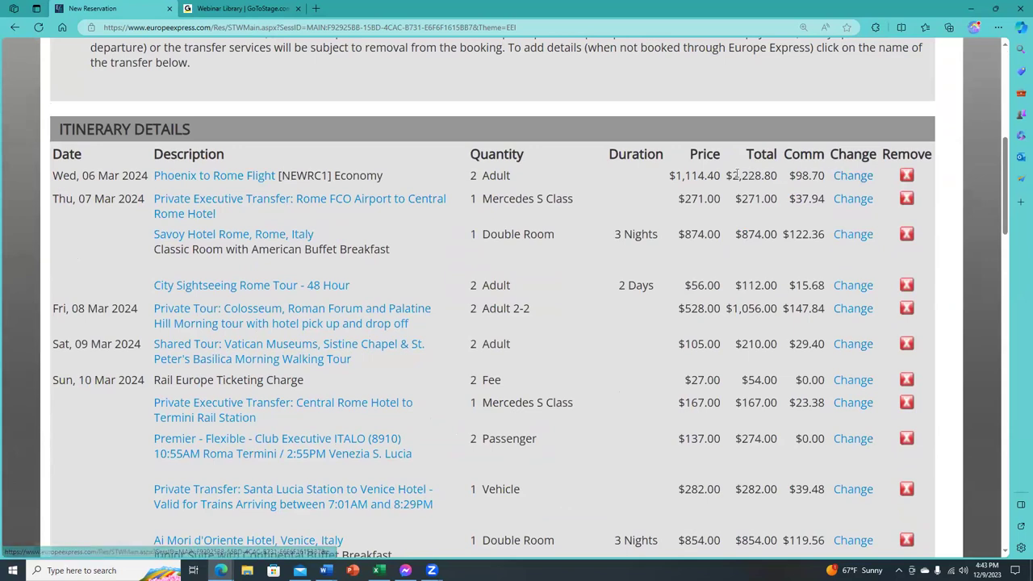
pyautogui.moveTo(731, 175); pyautogui.dragTo(780, 179)
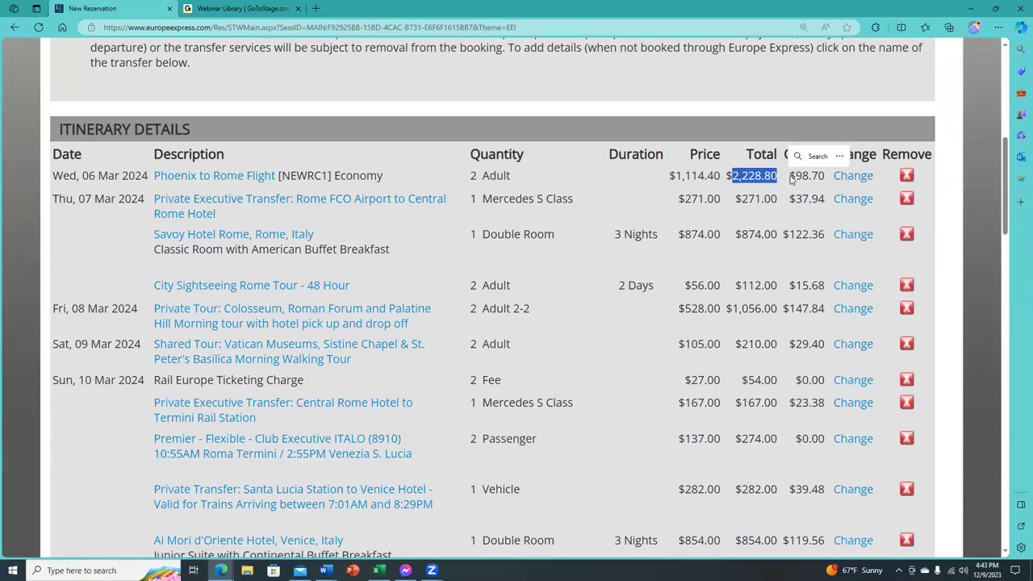
pyautogui.click(787, 248)
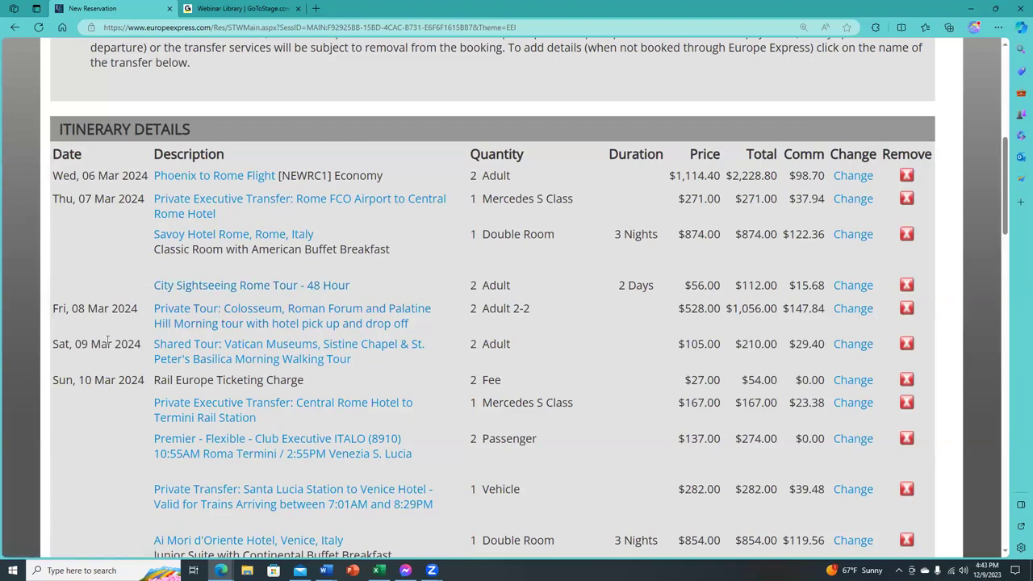
pyautogui.scroll(-1, 230, 355)
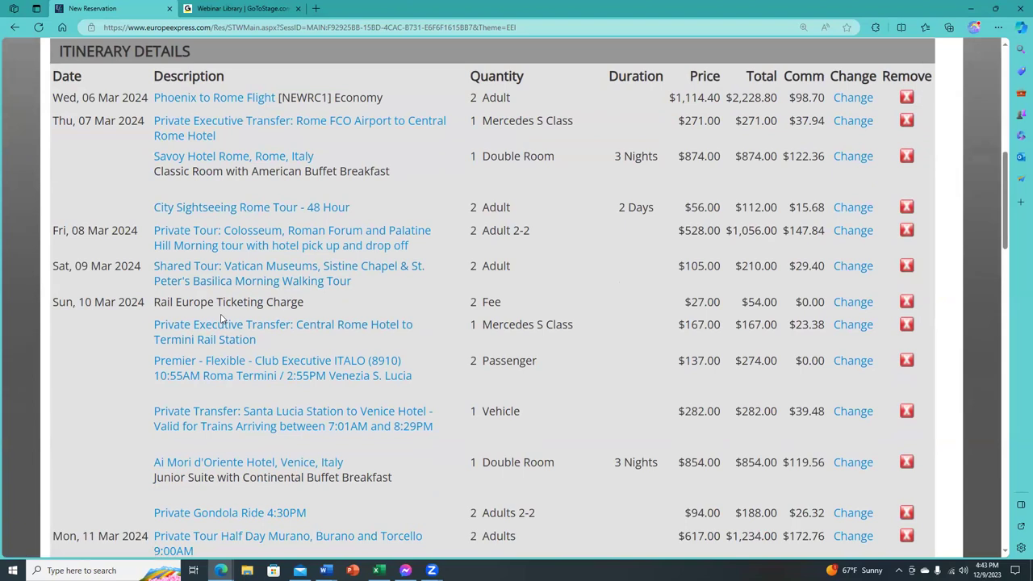
pyautogui.scroll(-1, 218, 328)
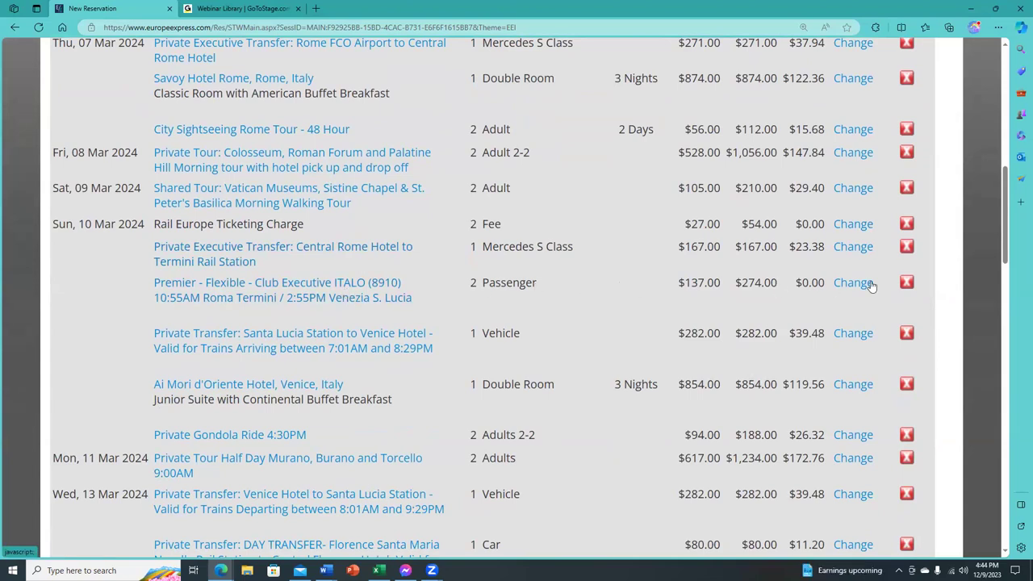
# Examine the rest of the itinerary: Venice and Florence transfers, rail, hotels and tours, the return flight schedule and the document delivery options.
pyautogui.moveTo(796, 282); pyautogui.dragTo(837, 282)
pyautogui.click(219, 335)
pyautogui.scroll(-2, 270, 391)
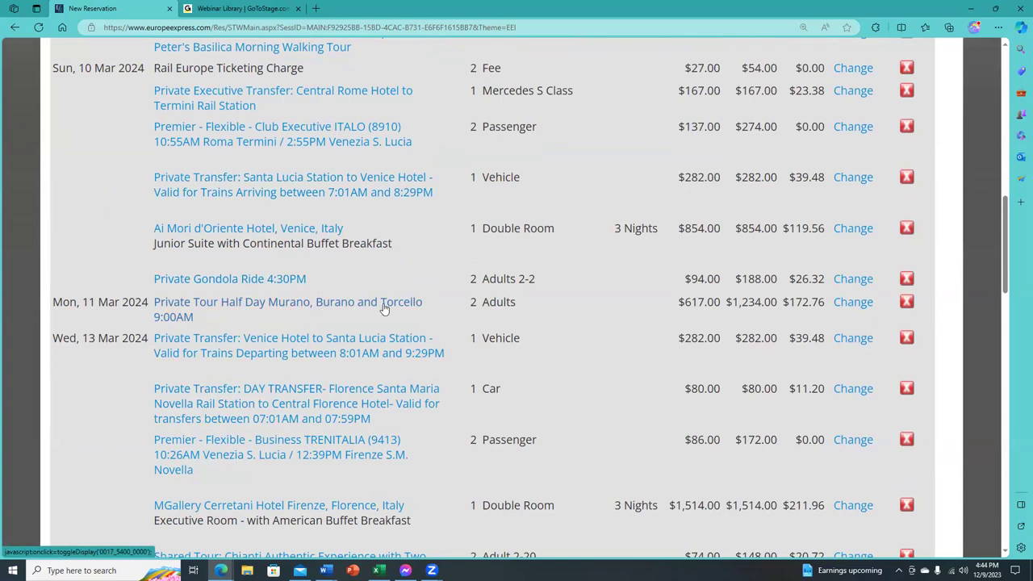
pyautogui.scroll(-1, 282, 323)
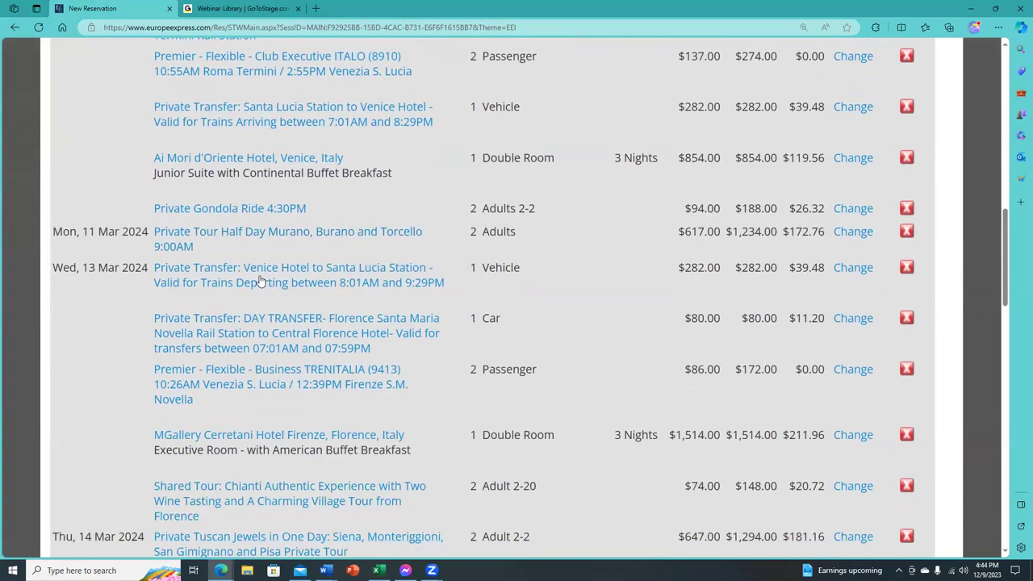
pyautogui.scroll(-2, 293, 147)
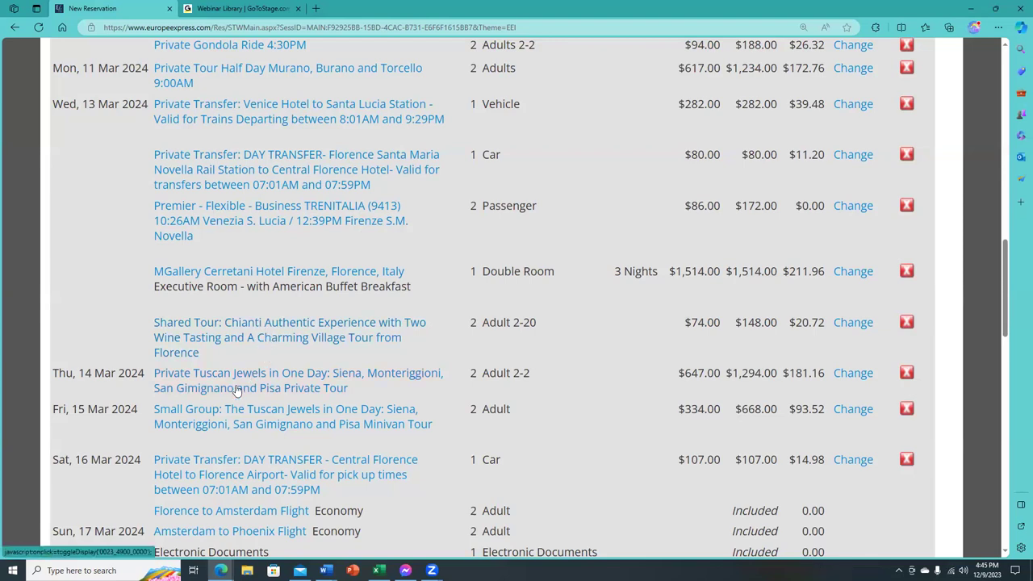
pyautogui.scroll(-2, 236, 390)
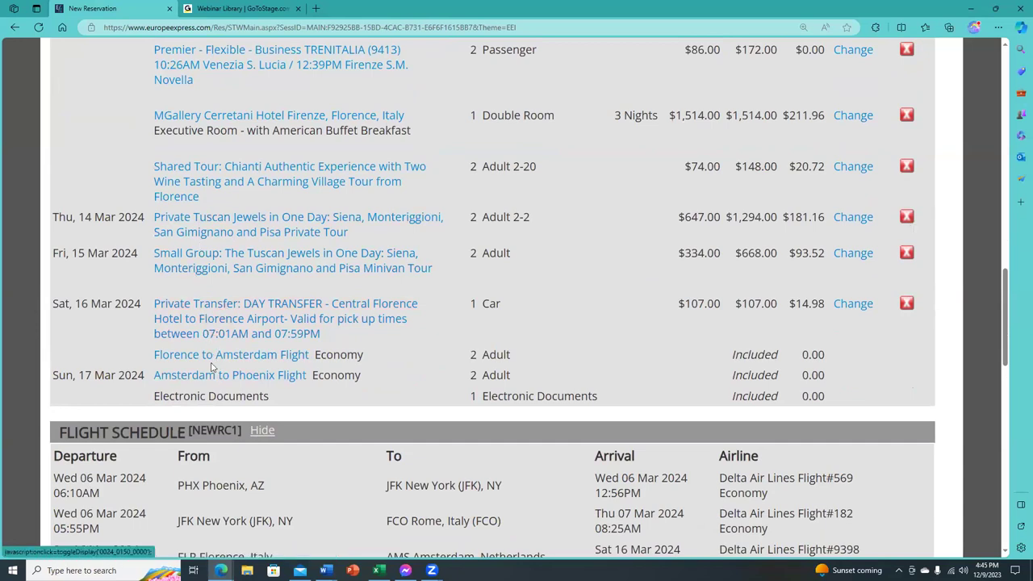
pyautogui.scroll(-3, 322, 387)
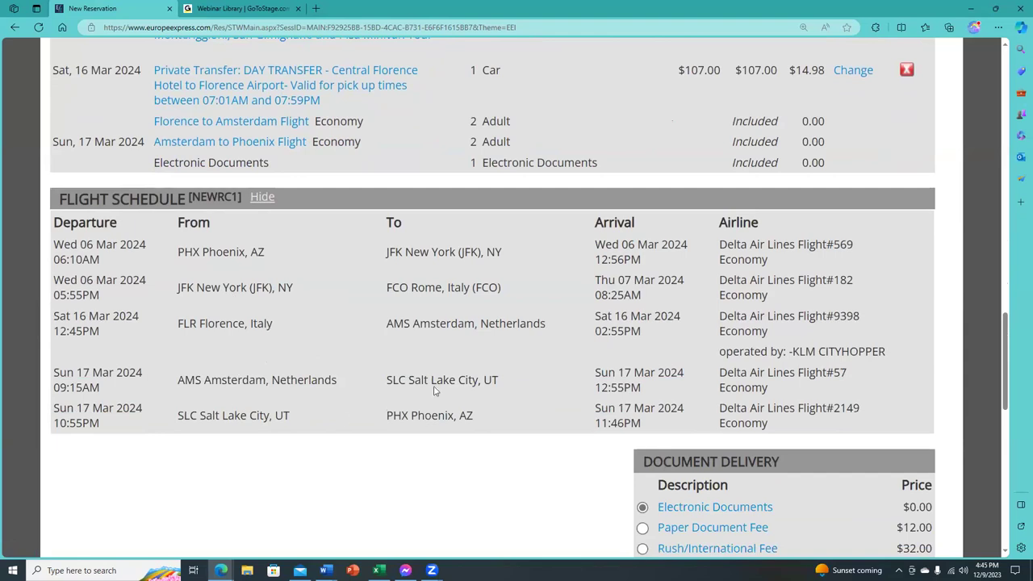
pyautogui.scroll(-3, 570, 353)
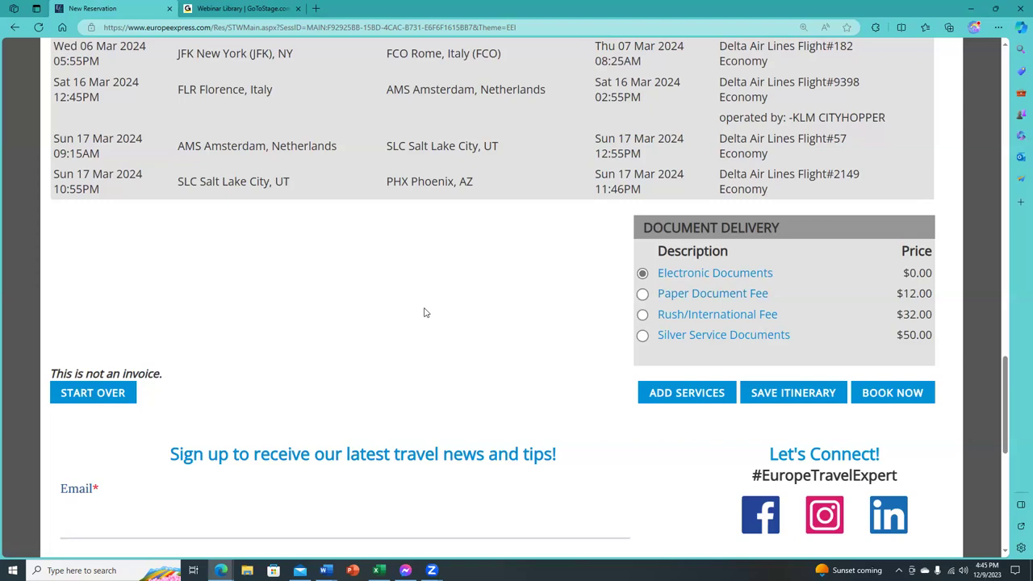
# Proceed to save the itinerary and review the passenger, passport, special request and terms fields required for both travelers.
pyautogui.click(783, 391)
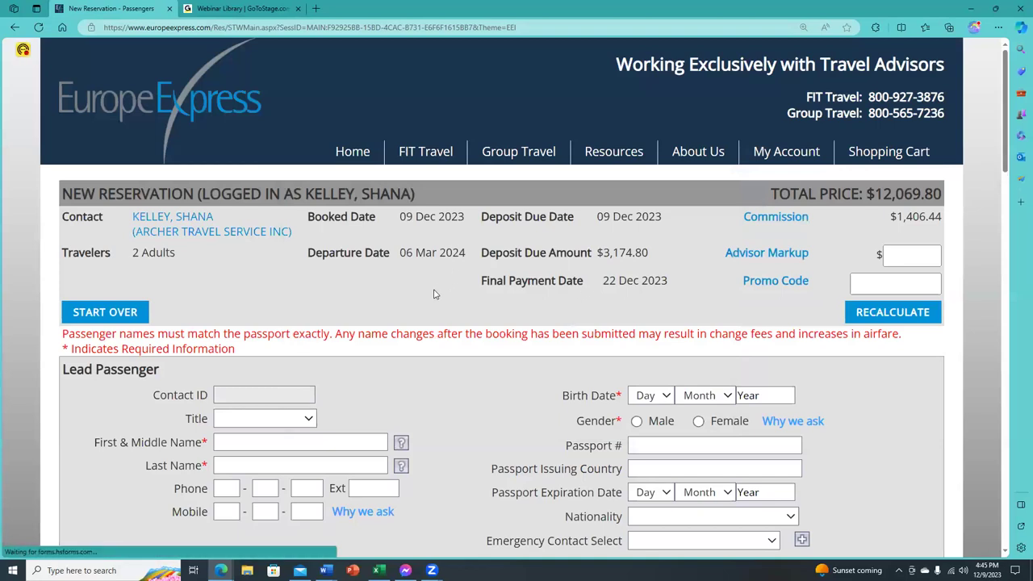
pyautogui.scroll(-2, 432, 295)
pyautogui.scroll(1, 436, 298)
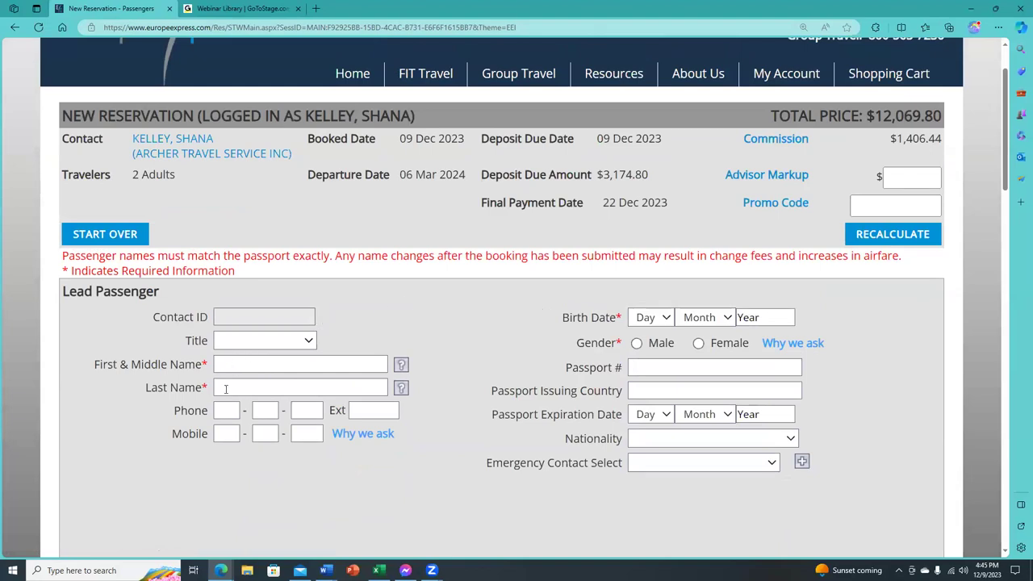
pyautogui.moveTo(395, 368)
pyautogui.scroll(-4, 839, 339)
pyautogui.scroll(-1, 834, 328)
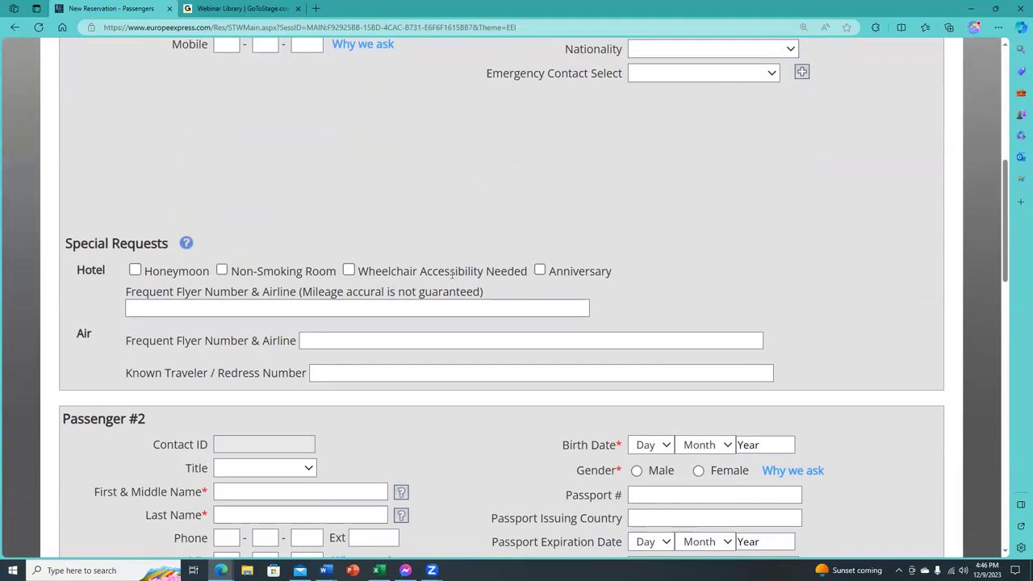
pyautogui.scroll(-7, 448, 275)
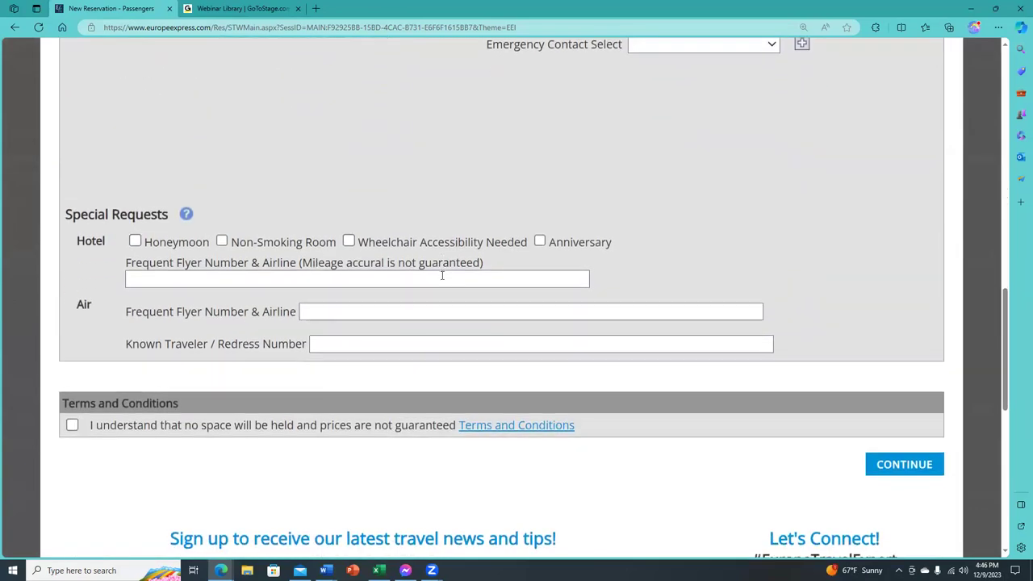
pyautogui.scroll(-2, 442, 275)
pyautogui.scroll(2, 436, 281)
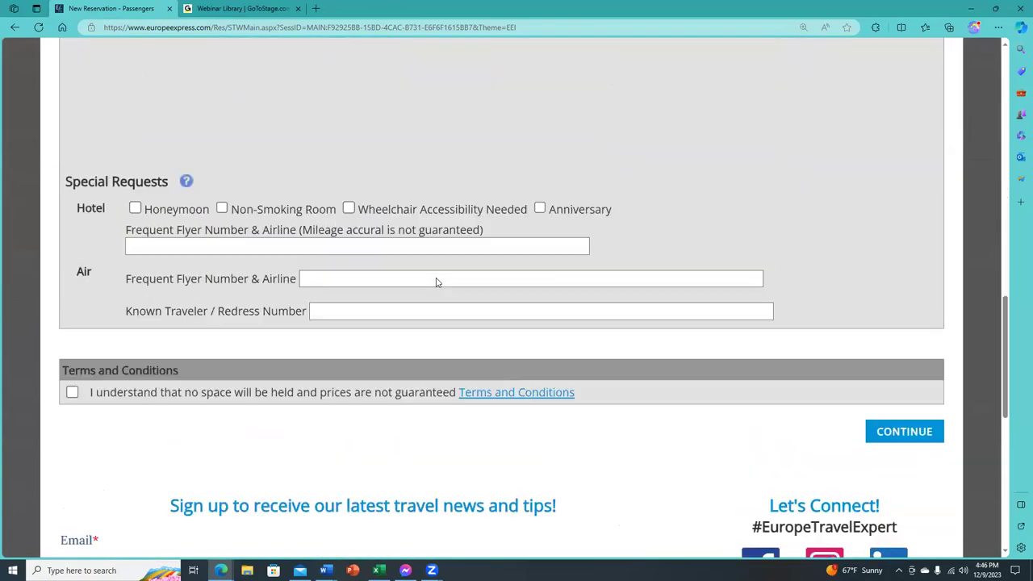
pyautogui.scroll(12, 436, 282)
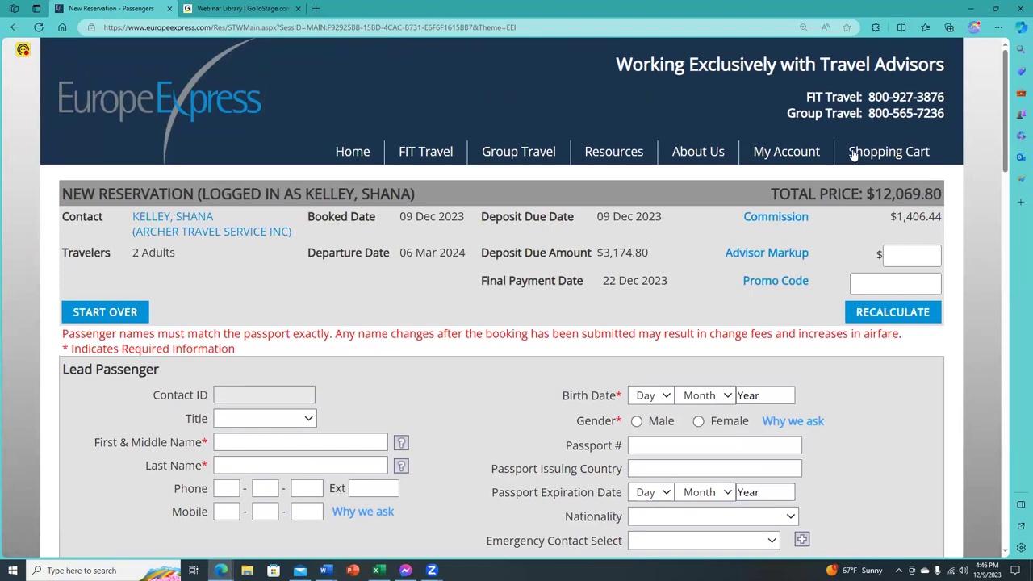
# Open the account's reservation list and bring up the Italy Vacation booking departing 09 Oct 23.
pyautogui.moveTo(589, 159)
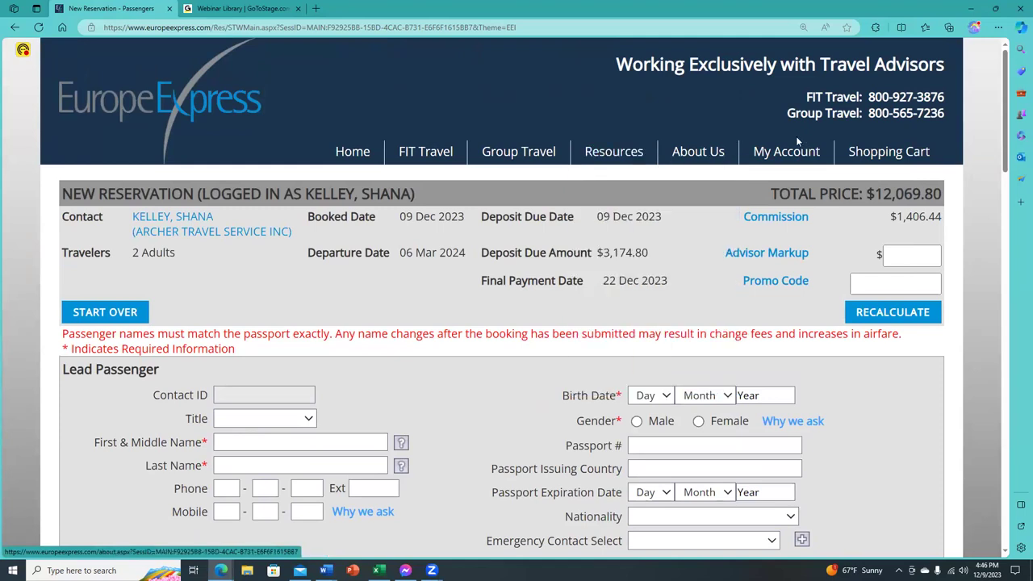
pyautogui.moveTo(776, 154)
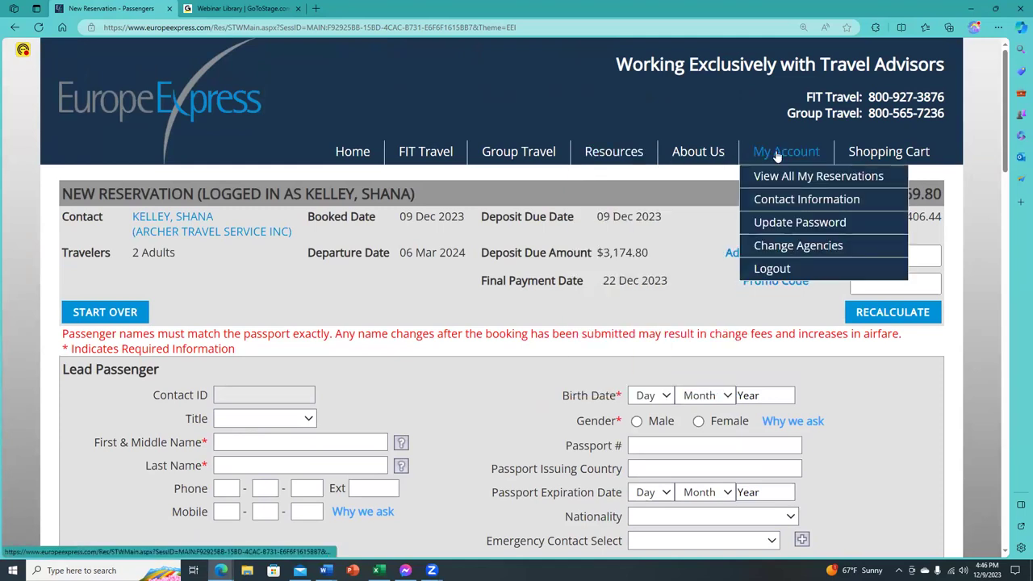
pyautogui.click(776, 155)
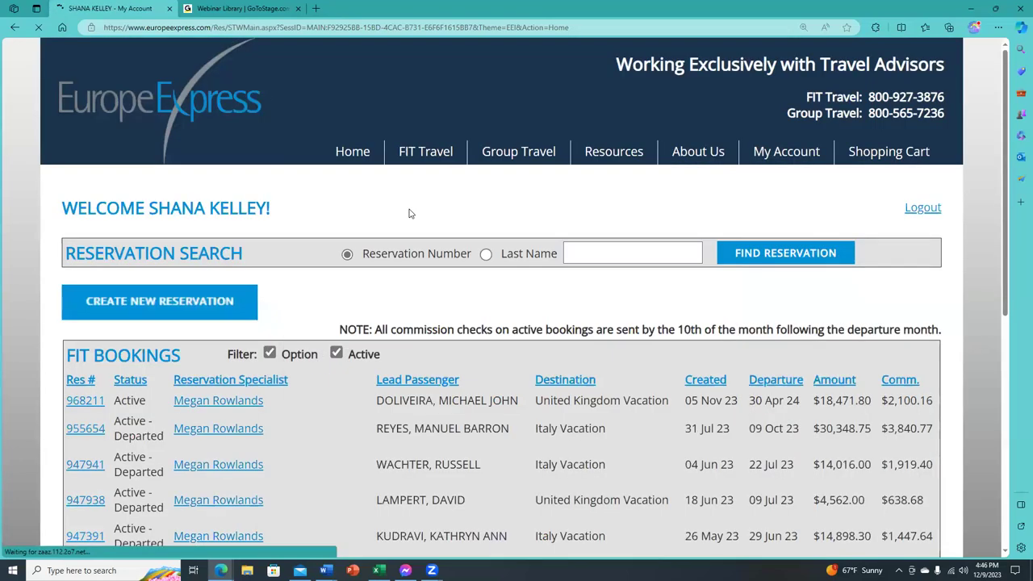
pyautogui.scroll(-2, 409, 213)
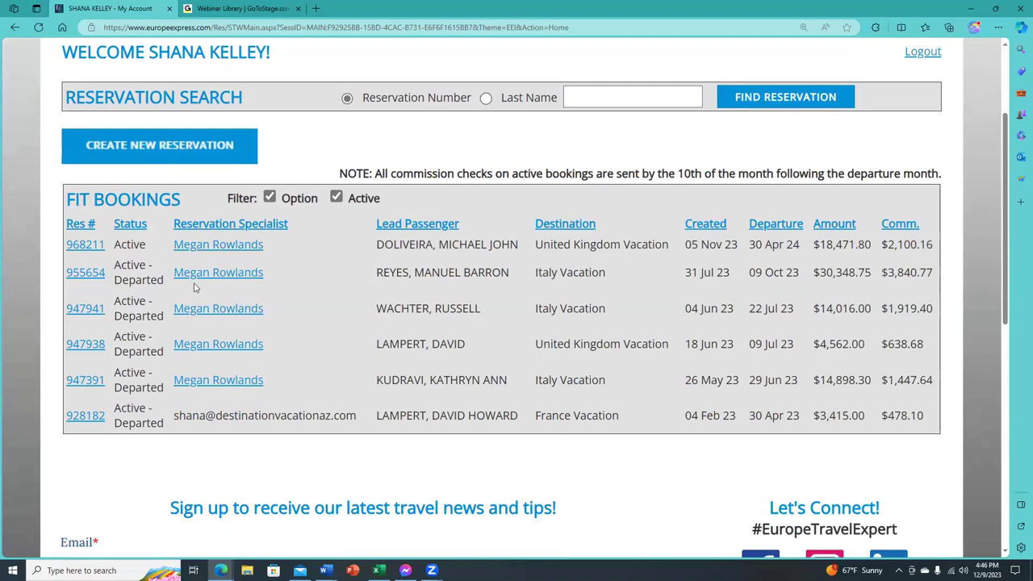
pyautogui.click(94, 276)
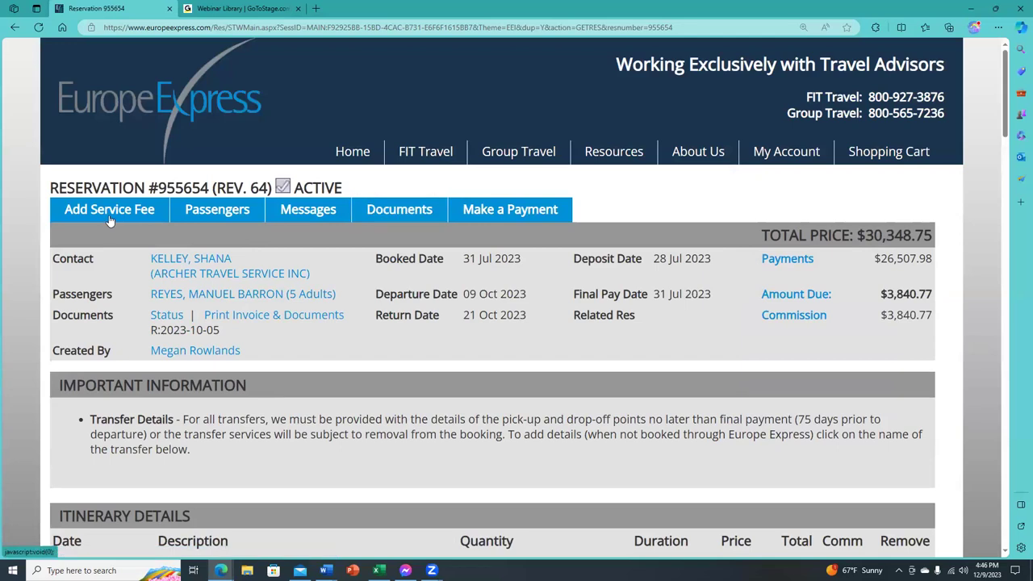
# Review the opening of the booked itinerary and read the description of The Republic hotel in Rome.
pyautogui.scroll(-3, 151, 232)
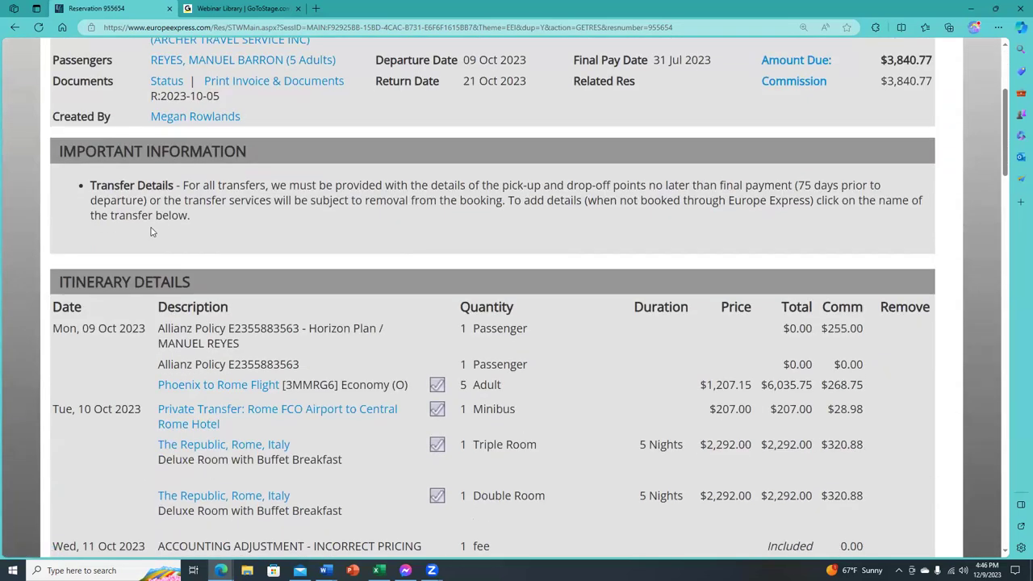
pyautogui.scroll(-2, 151, 231)
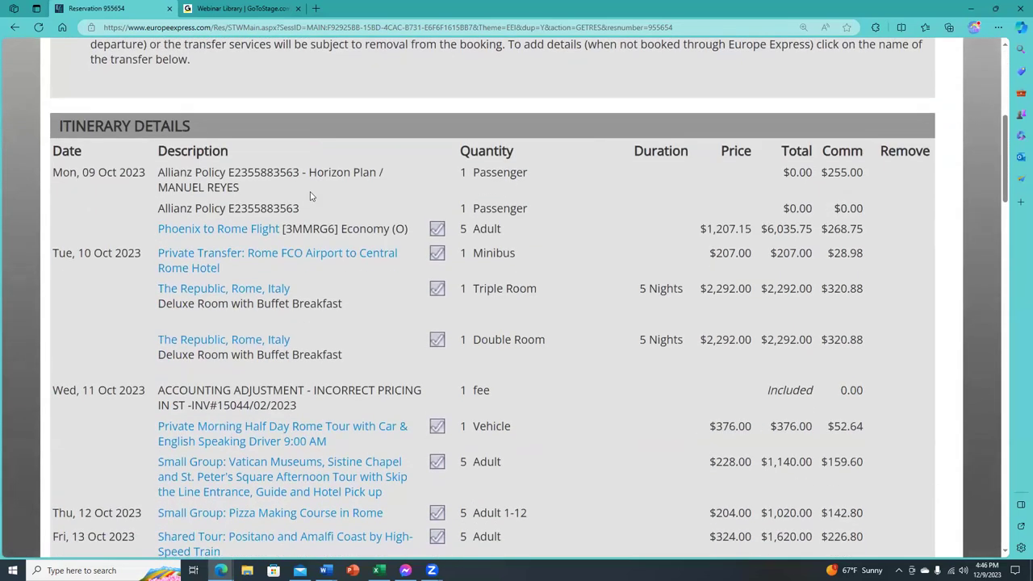
pyautogui.click(220, 230)
pyautogui.click(196, 293)
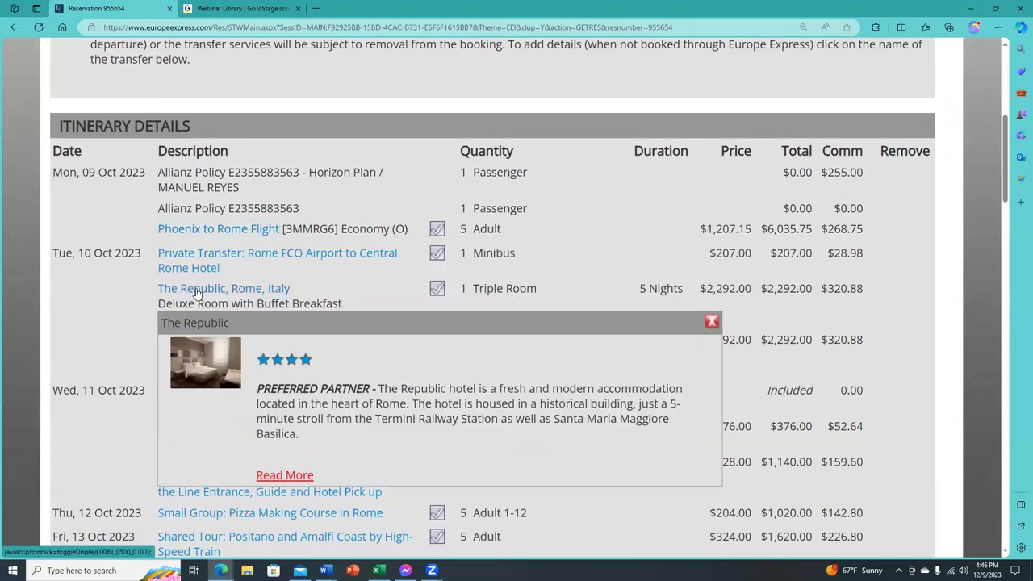
pyautogui.click(194, 293)
pyautogui.scroll(-1, 157, 308)
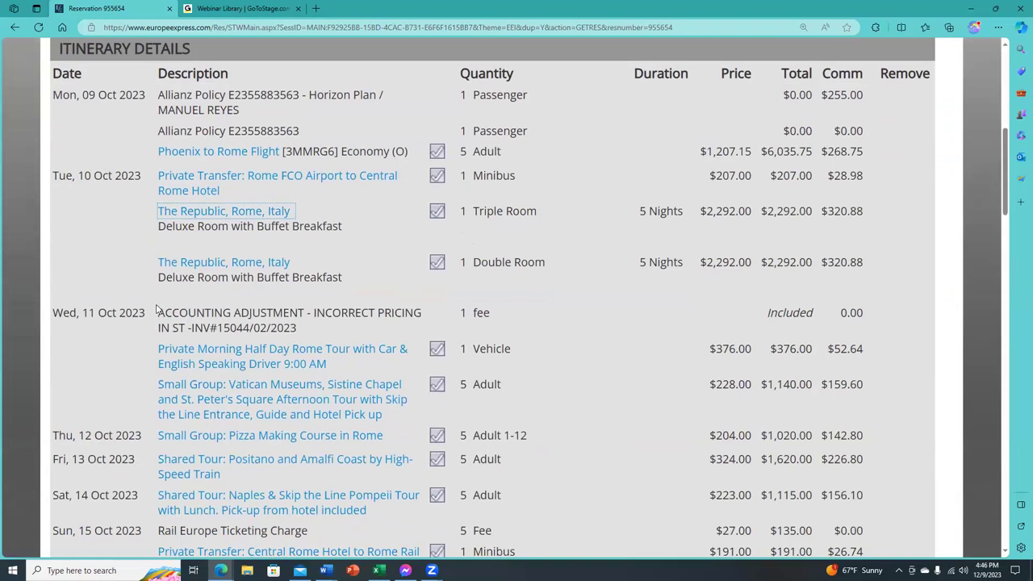
# Read the highlights, duration and departure of the small group Pizza Making Course in Rome on 12 Oct 2023.
pyautogui.scroll(-1, 166, 307)
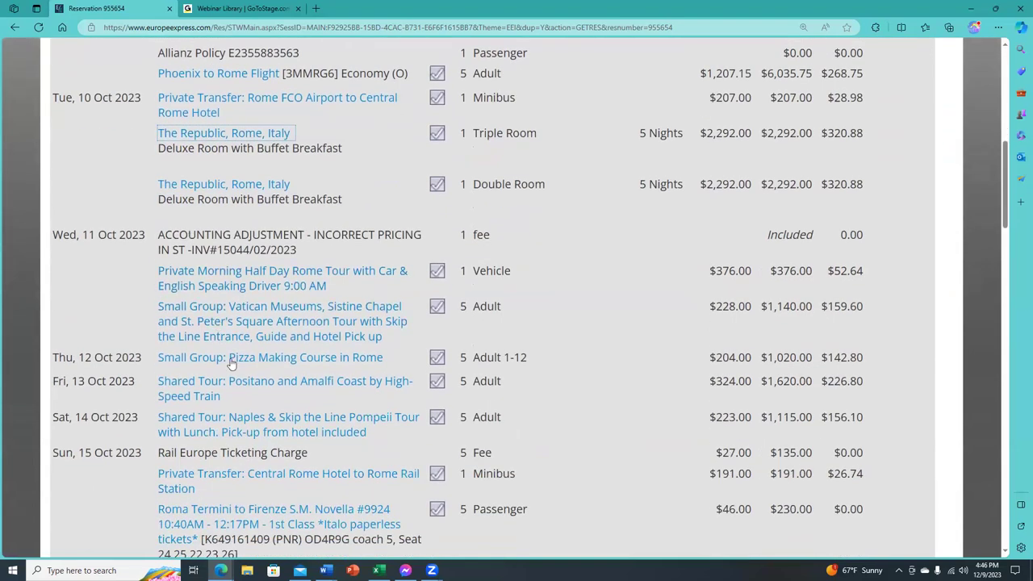
pyautogui.click(231, 361)
pyautogui.scroll(-1, 232, 363)
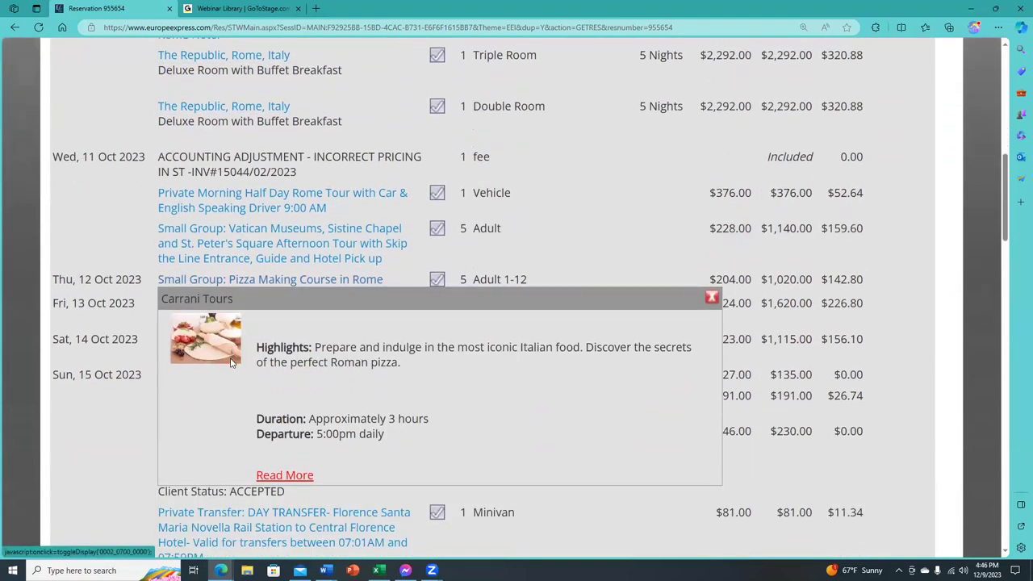
pyautogui.click(711, 297)
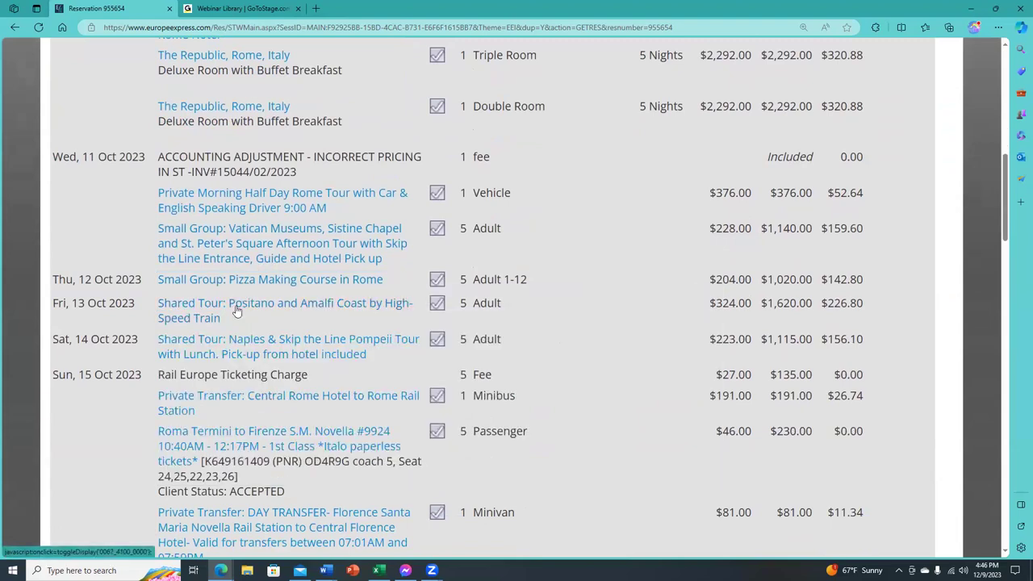
# Review the booked rail tickets, transfers, Ferrucci and Ai Mori d'Oriente hotel rooms, and the Florence and Venice tours from 15 to 21 Oct 2023.
pyautogui.scroll(-2, 237, 312)
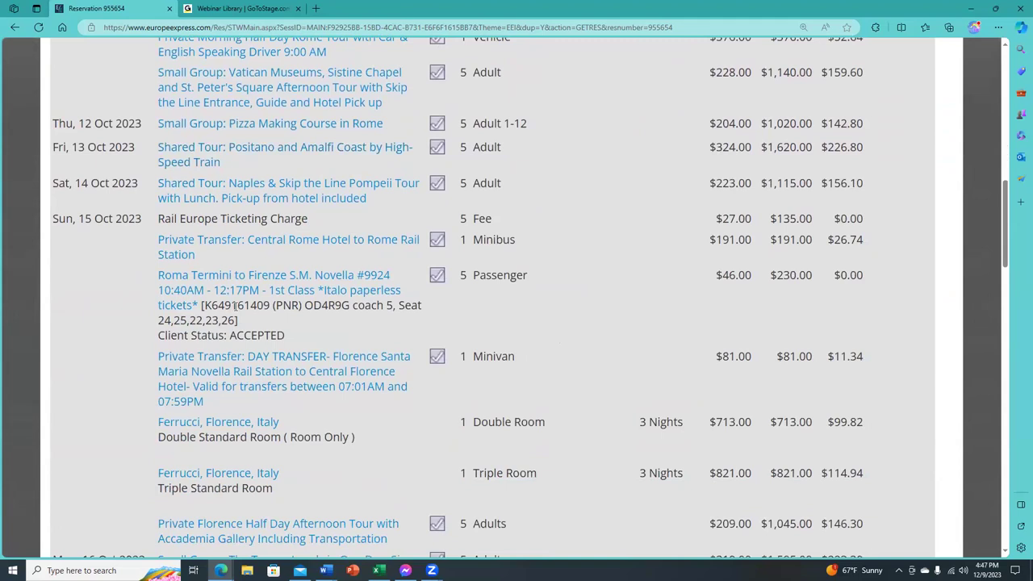
pyautogui.scroll(-3, 484, 225)
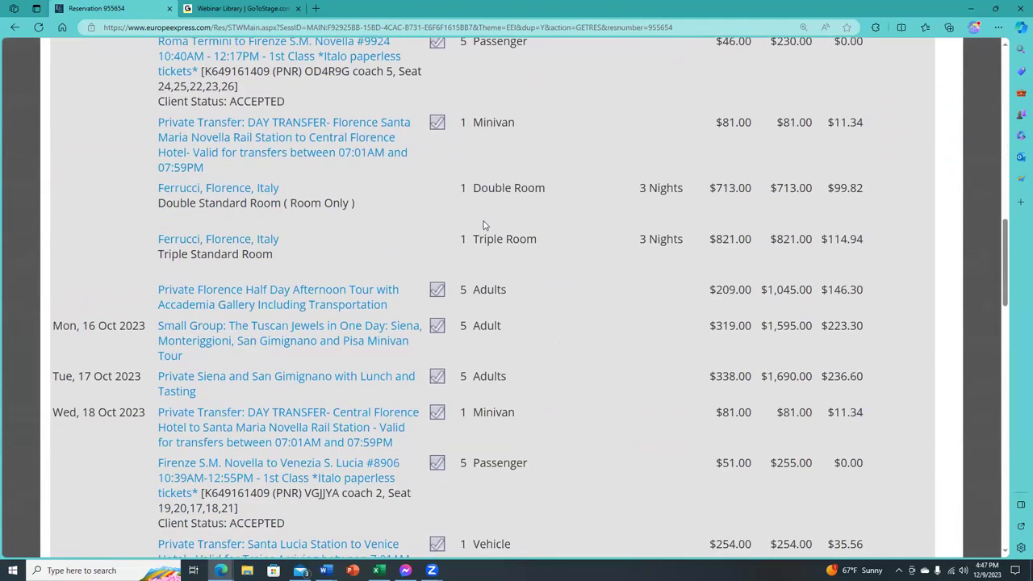
pyautogui.scroll(1, 484, 225)
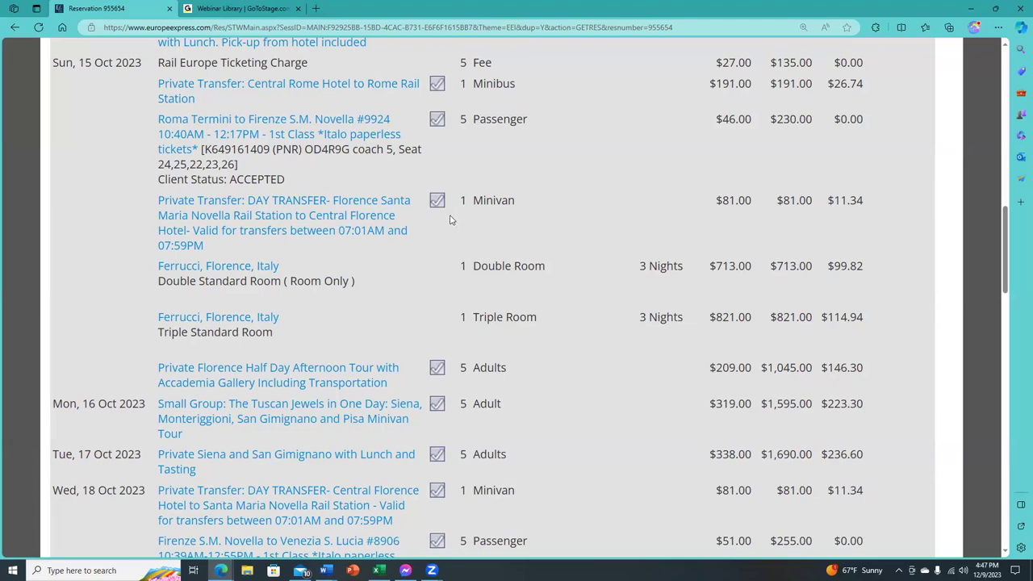
pyautogui.scroll(-2, 403, 189)
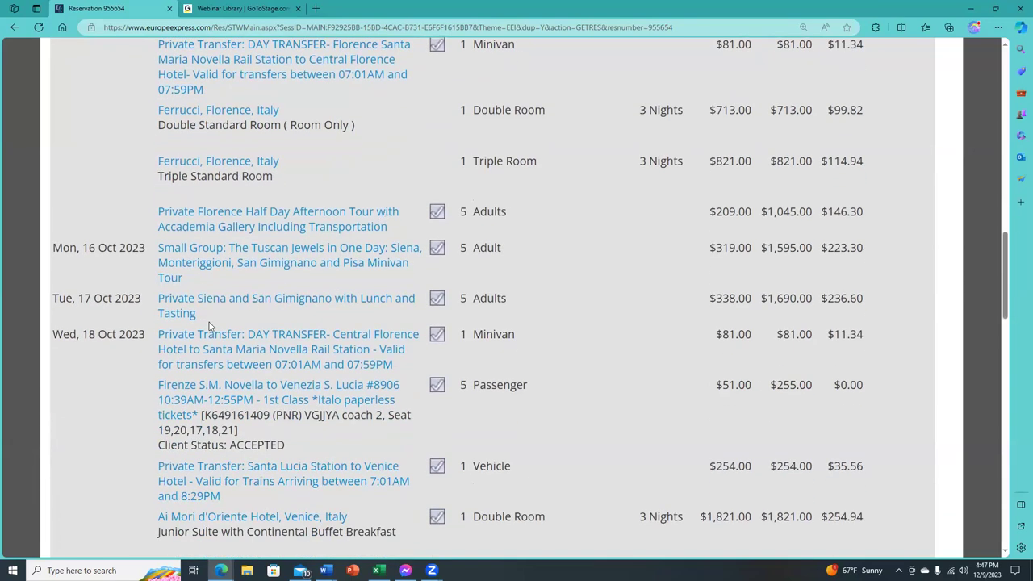
pyautogui.scroll(-3, 203, 328)
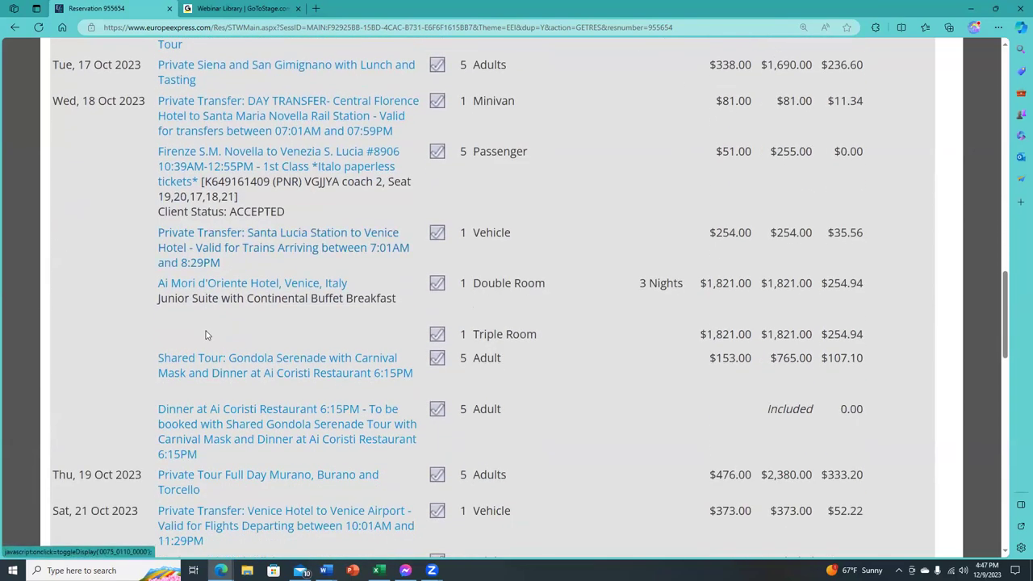
pyautogui.scroll(-1, 218, 311)
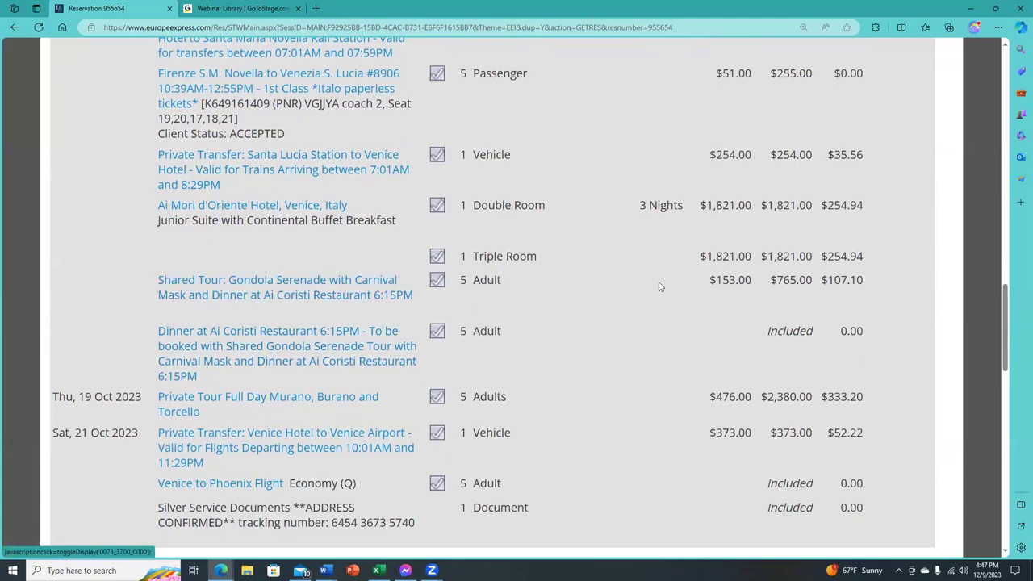
# Check the per-person price and details of the shared Gondola Serenade with Carnival Mask tour and its linked Ai Coristi Restaurant dinner.
pyautogui.moveTo(708, 280); pyautogui.dragTo(756, 283)
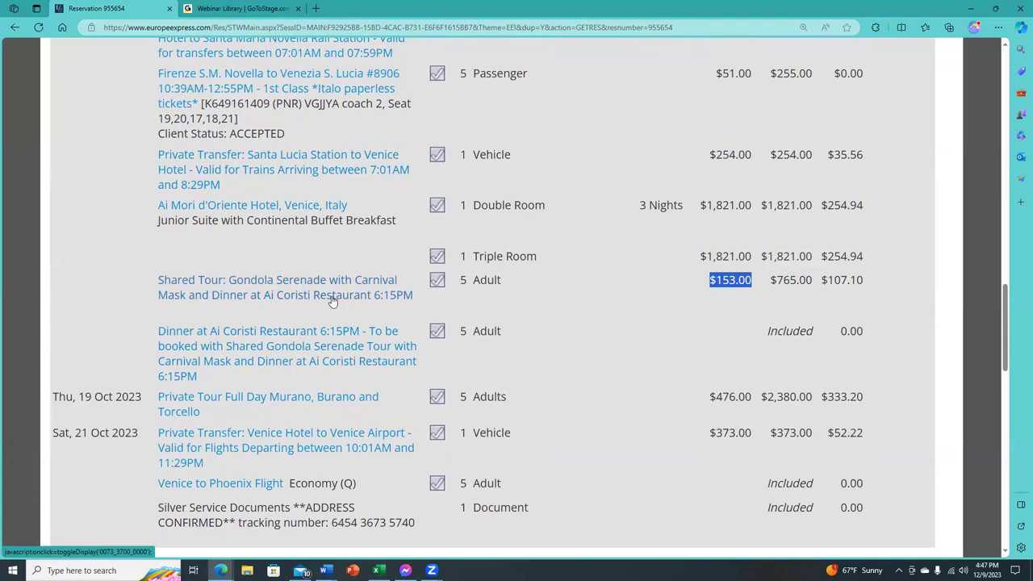
pyautogui.click(217, 295)
pyautogui.scroll(-2, 220, 217)
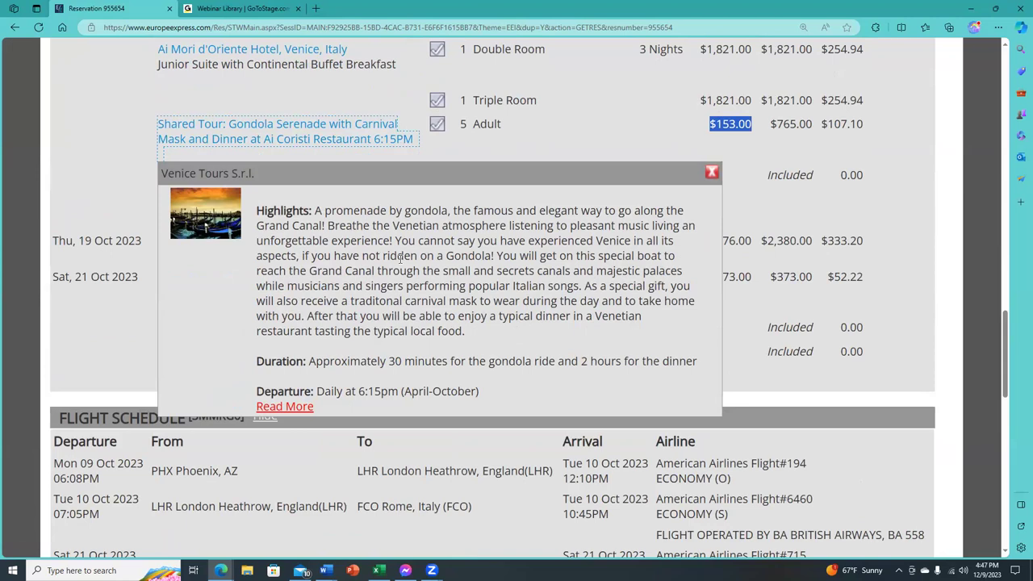
pyautogui.click(710, 174)
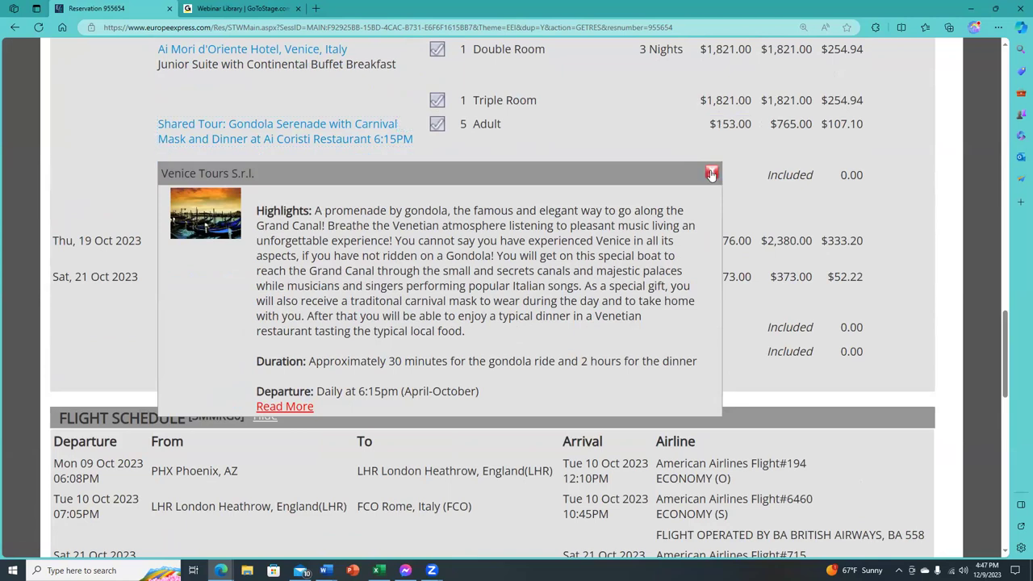
pyautogui.click(710, 174)
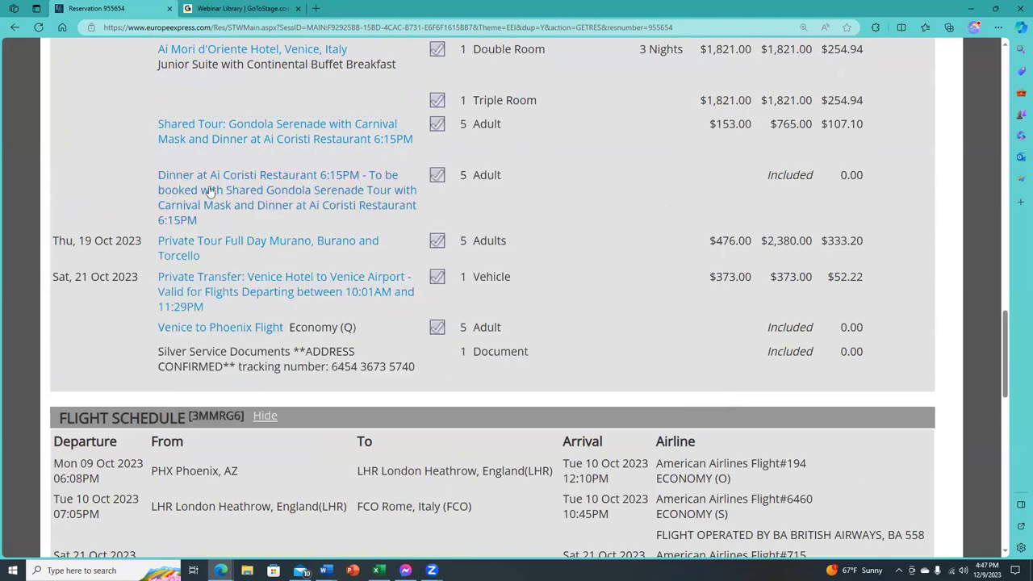
pyautogui.click(249, 207)
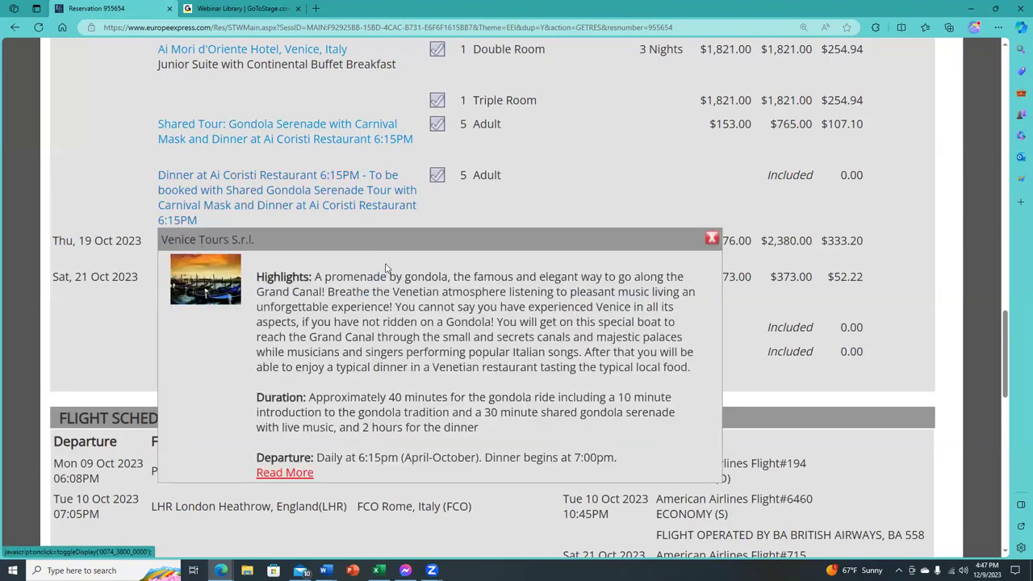
# Read the details of the Ai Coristi Restaurant dinner and the private full-day Murano, Burano and Torcello tour on 19 Oct 2023.
pyautogui.scroll(-1, 473, 295)
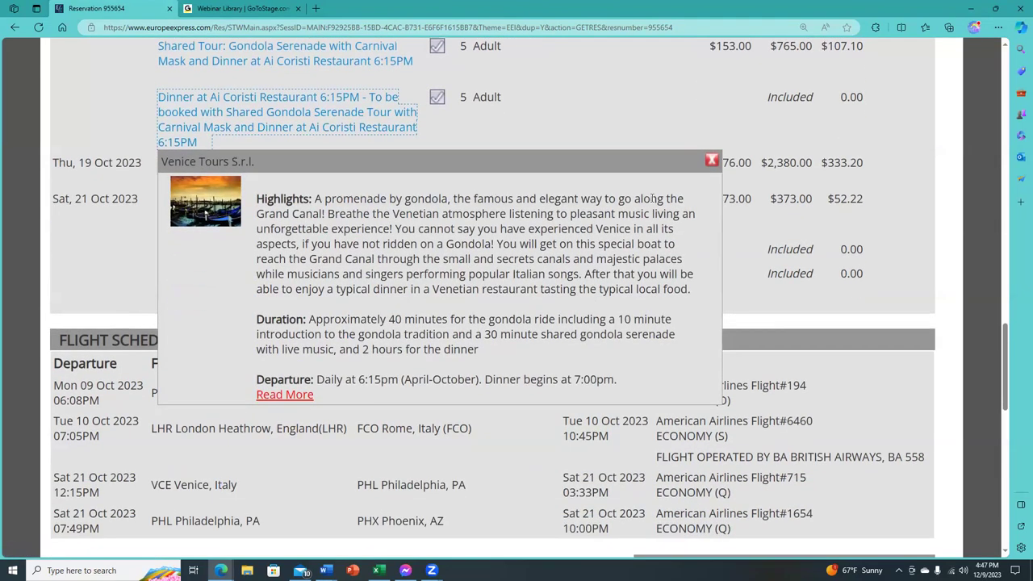
pyautogui.click(710, 159)
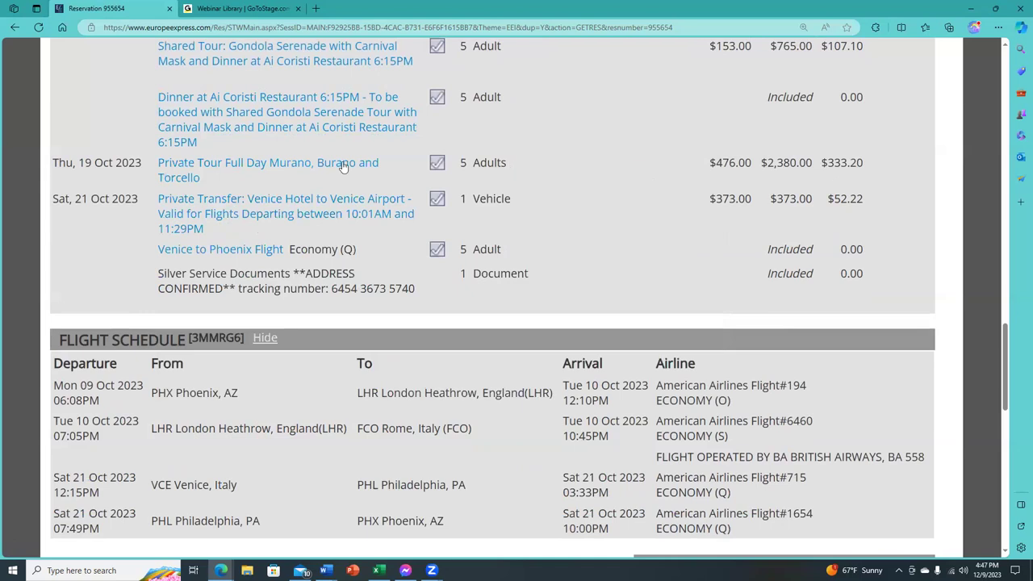
pyautogui.click(195, 172)
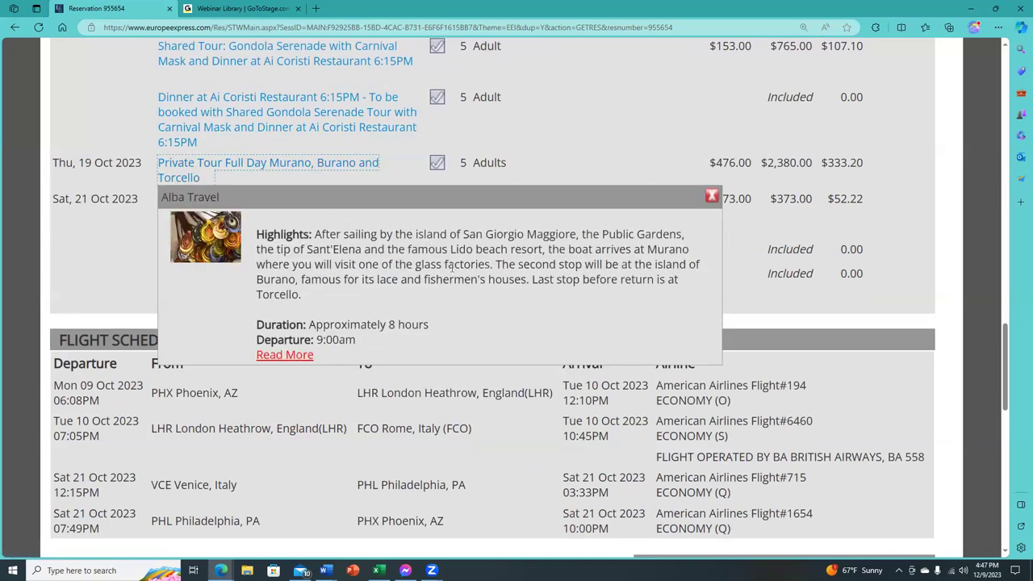
pyautogui.scroll(-1, 452, 266)
pyautogui.click(439, 137)
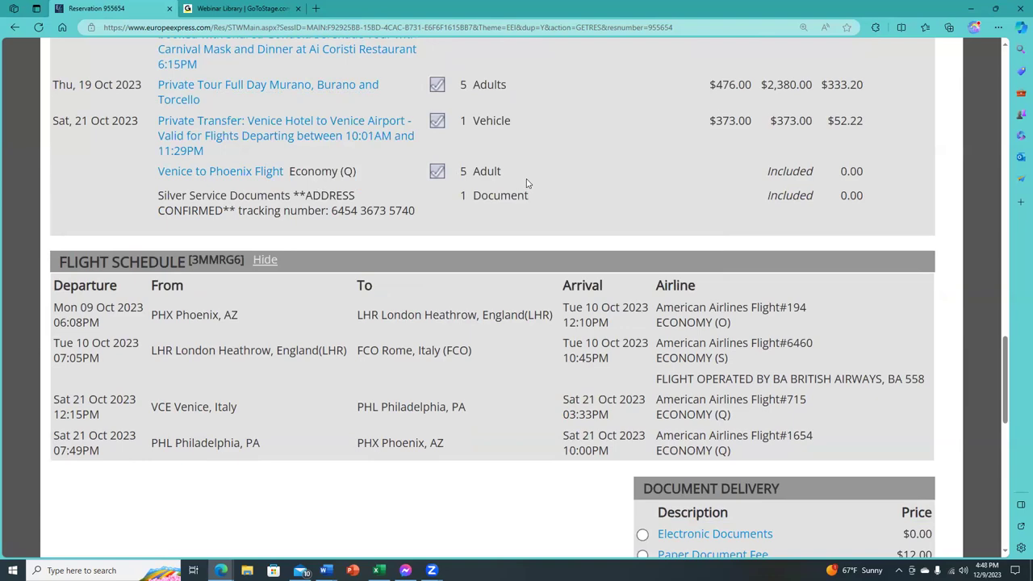
# Open the reservation's messages and look over its notes and memo section.
pyautogui.scroll(15, 532, 184)
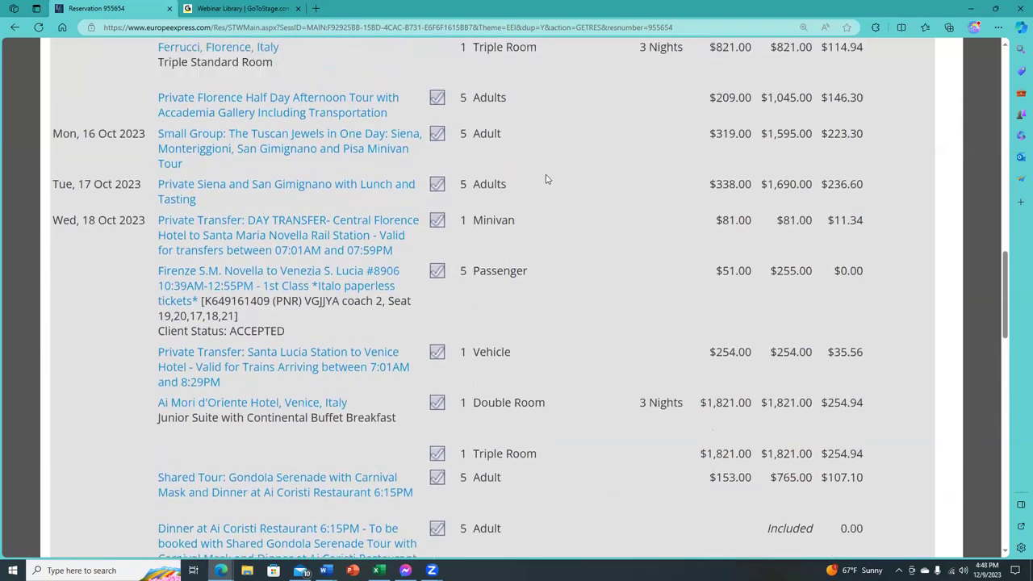
pyautogui.scroll(2, 552, 174)
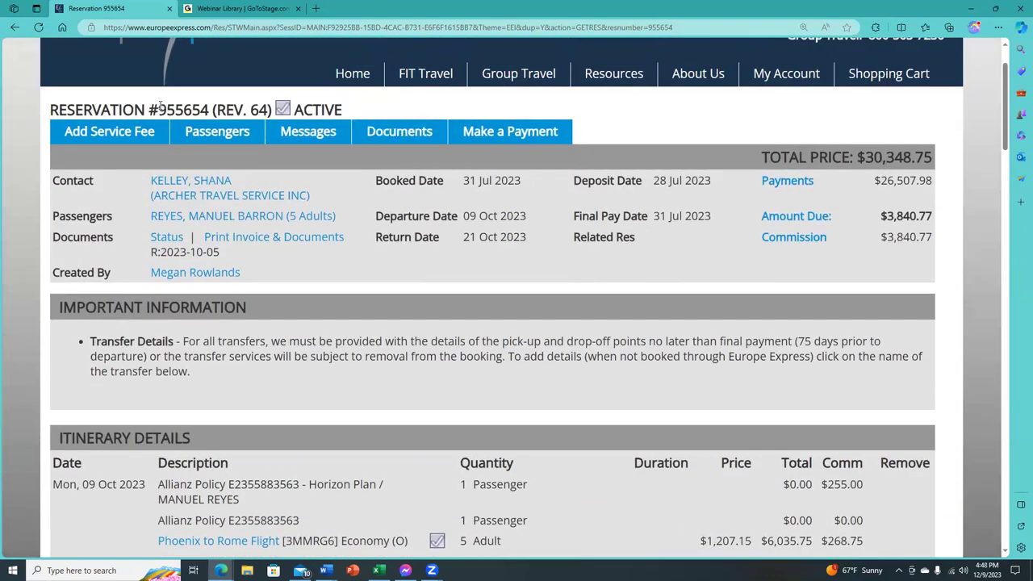
pyautogui.click(298, 135)
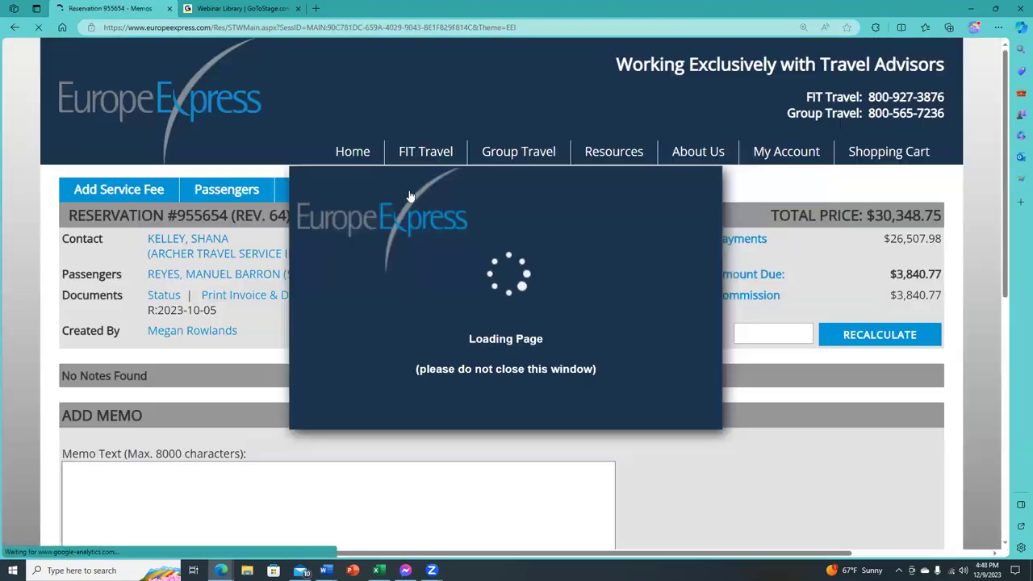
pyautogui.scroll(-3, 408, 194)
pyautogui.scroll(2, 411, 194)
# Go to the reservation's documents and open the Advisor Invoice as a PDF.
pyautogui.click(419, 118)
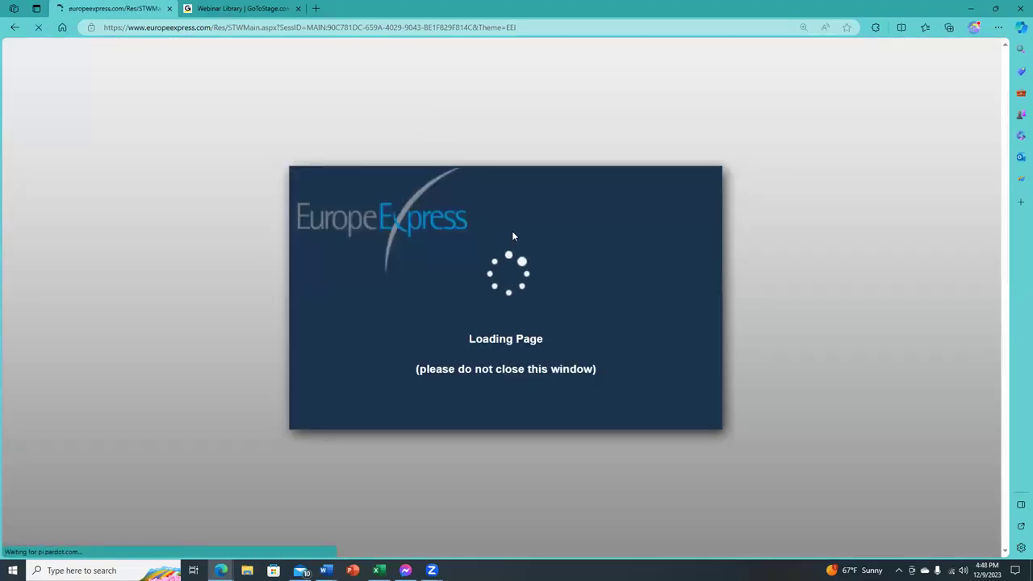
pyautogui.scroll(-3, 316, 293)
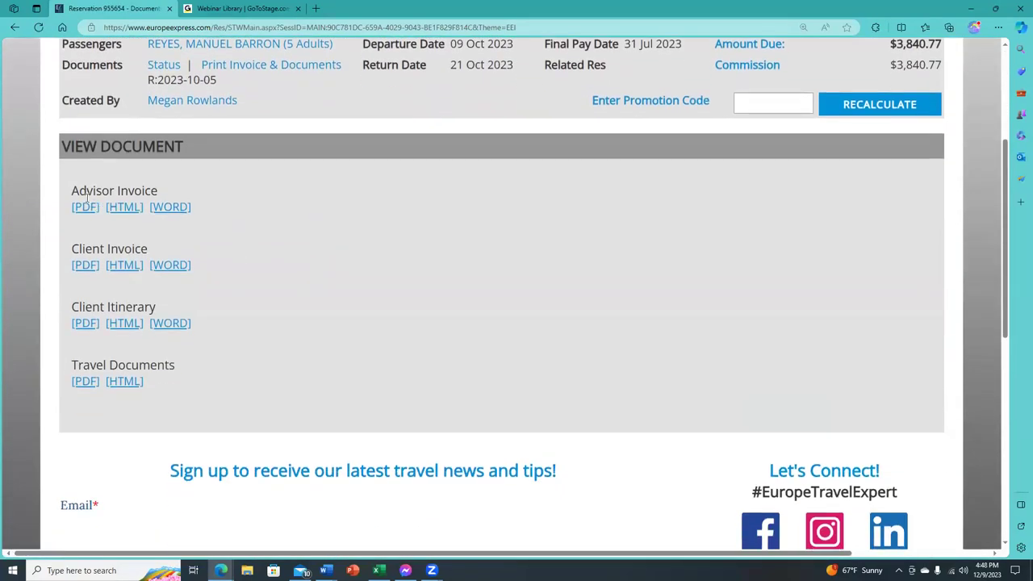
pyautogui.click(83, 208)
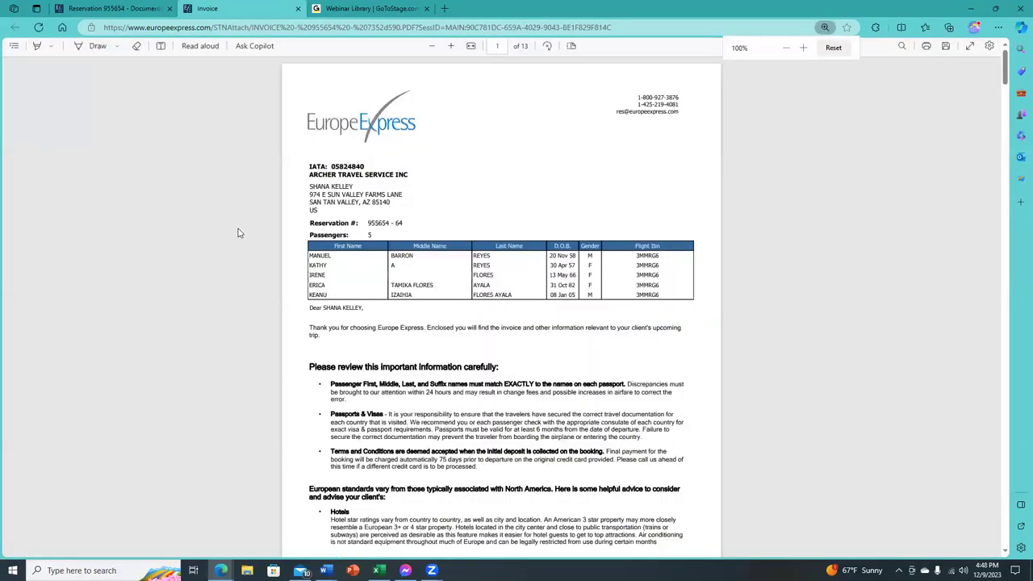
# Read the advisor invoice's cover letter, including the important passenger, passport, hotel and car rental information.
pyautogui.scroll(-3, 726, 115)
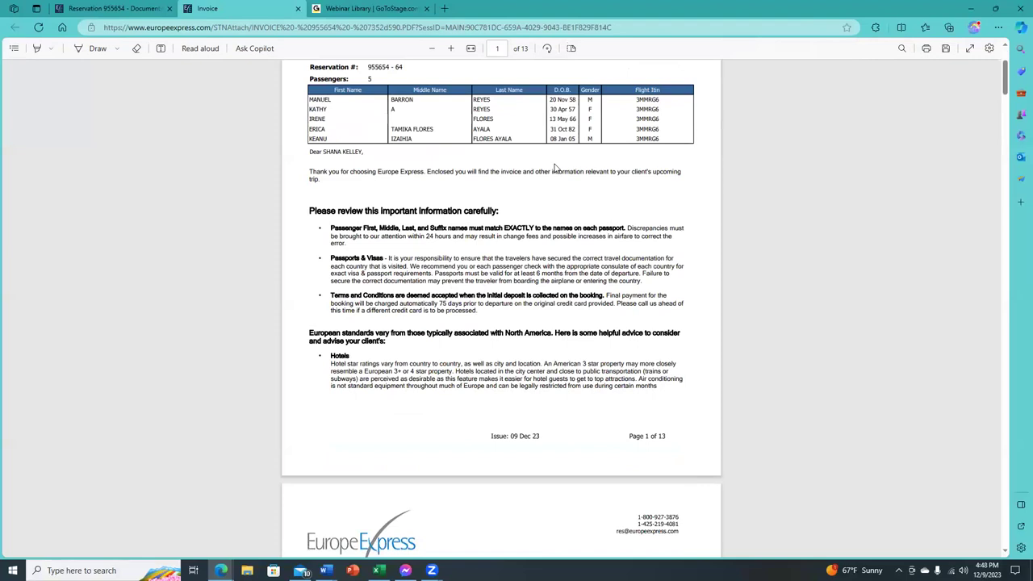
pyautogui.scroll(-3, 556, 167)
pyautogui.scroll(2, 372, 127)
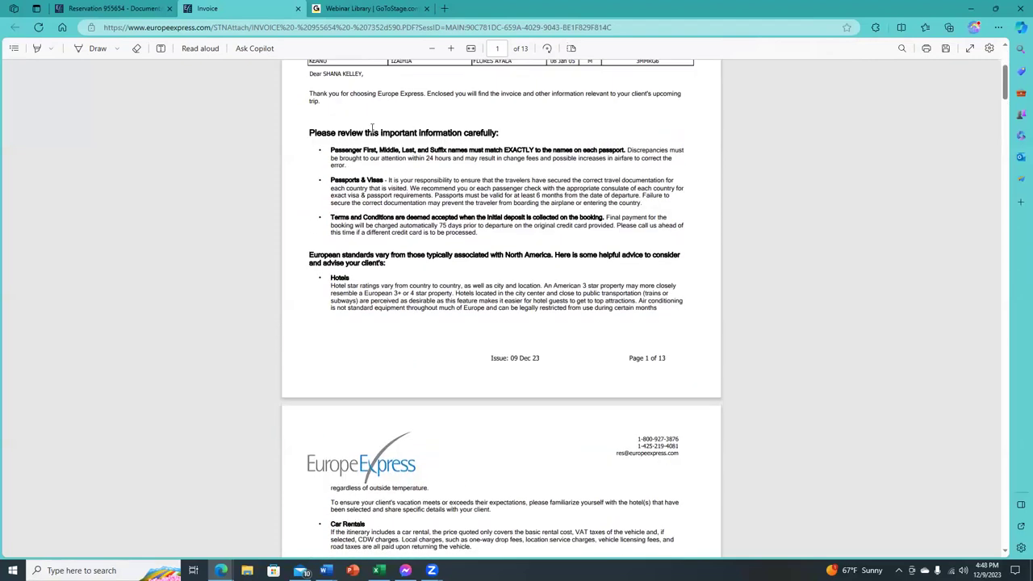
pyautogui.scroll(-15, 517, 193)
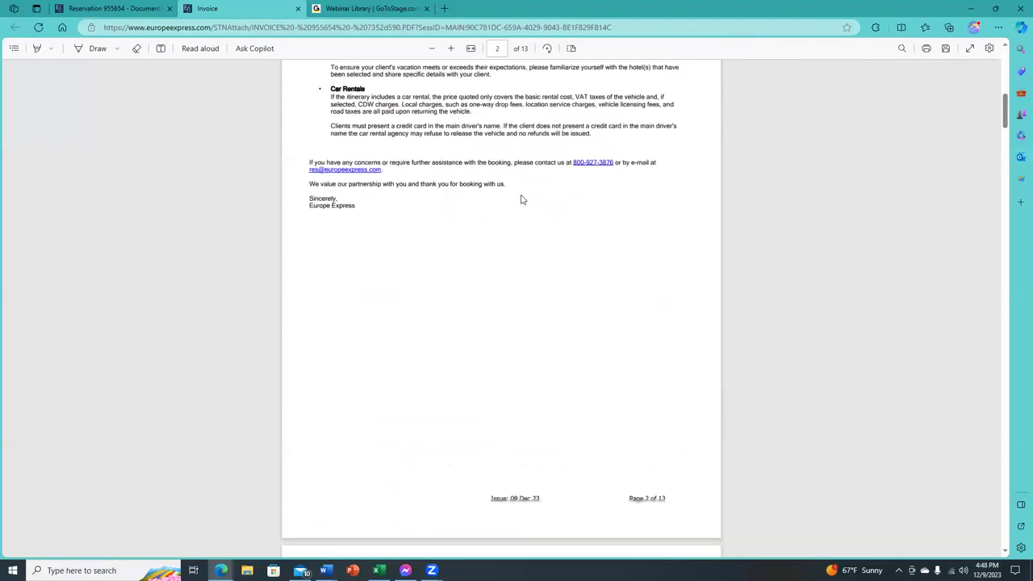
pyautogui.scroll(-6, 517, 195)
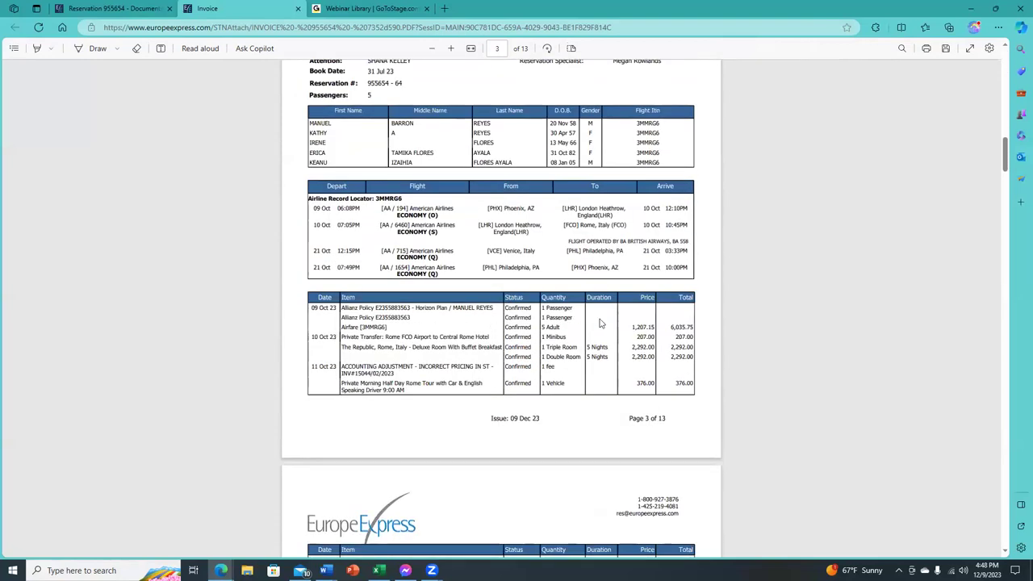
# Review the invoice's flights, itemised bookings from 9 to 21 Oct 2023, total price, deposit, commission and balance on pages 3 and 4.
pyautogui.moveTo(393, 321); pyautogui.dragTo(317, 309)
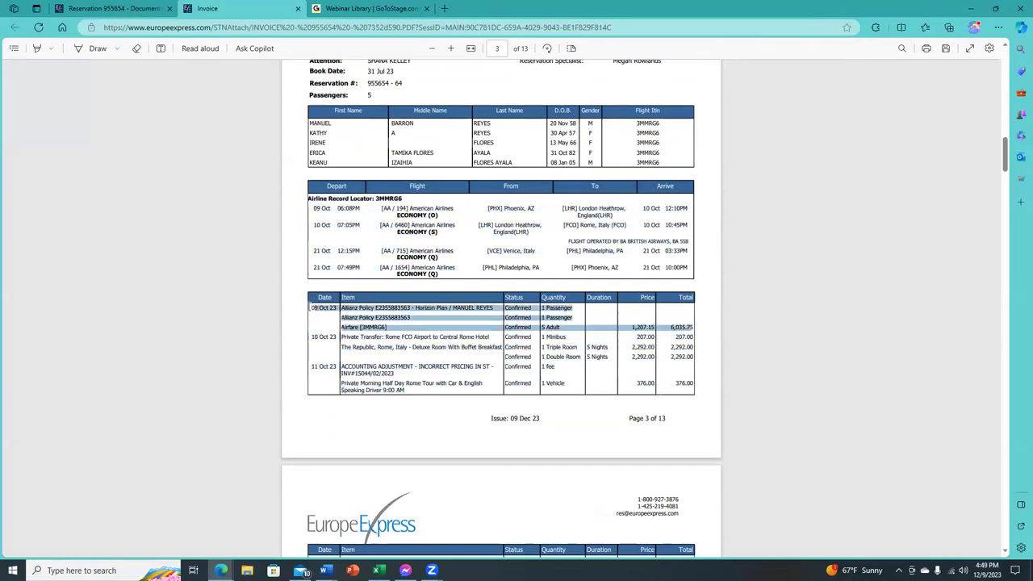
pyautogui.click(455, 295)
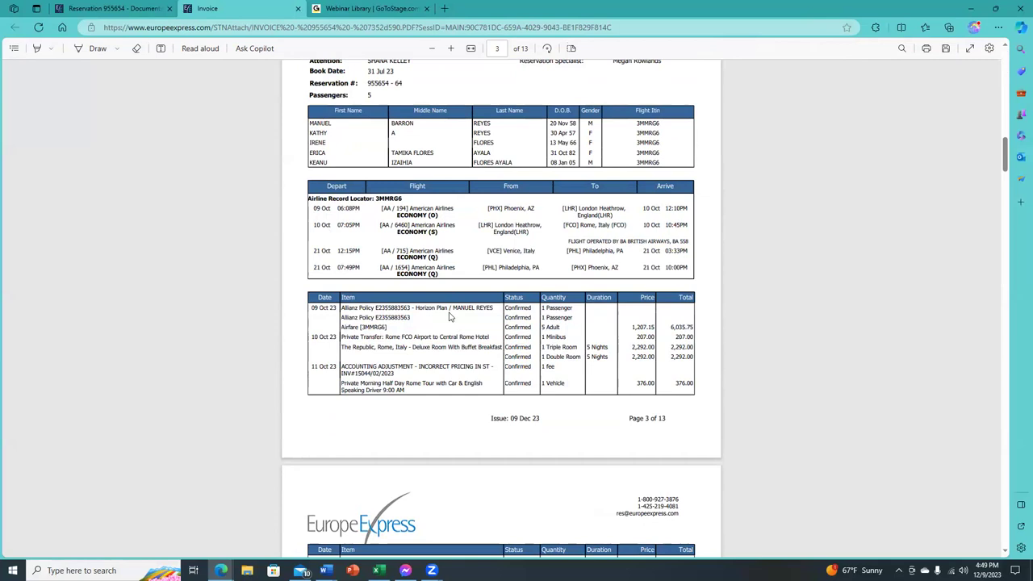
pyautogui.scroll(-2, 448, 313)
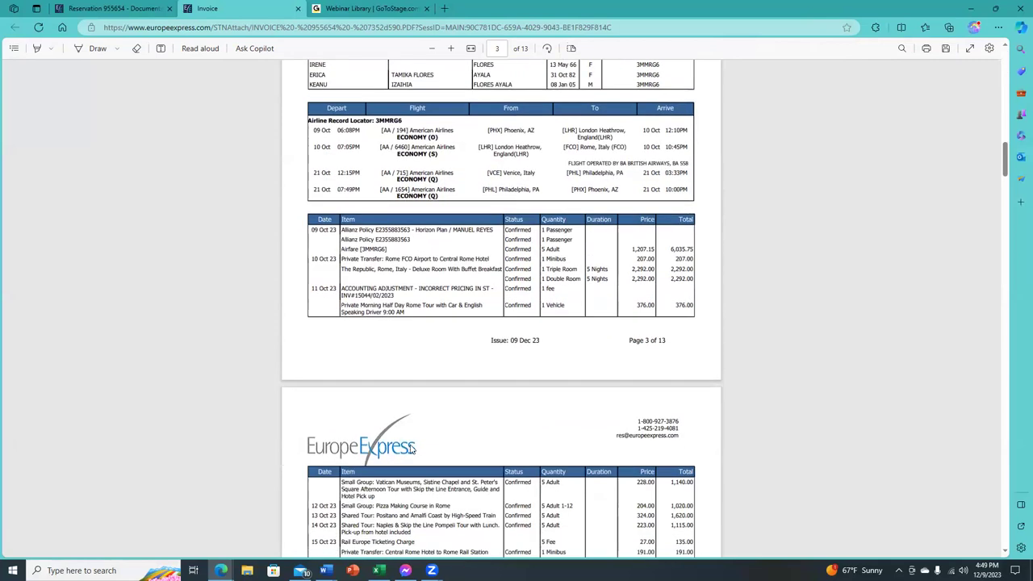
pyautogui.scroll(-8, 521, 295)
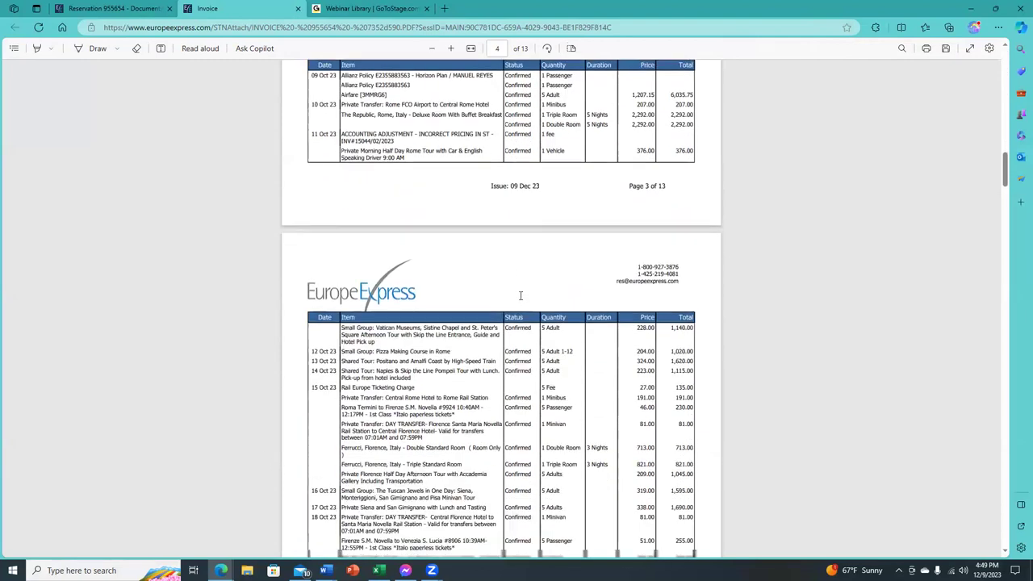
pyautogui.scroll(-2, 520, 296)
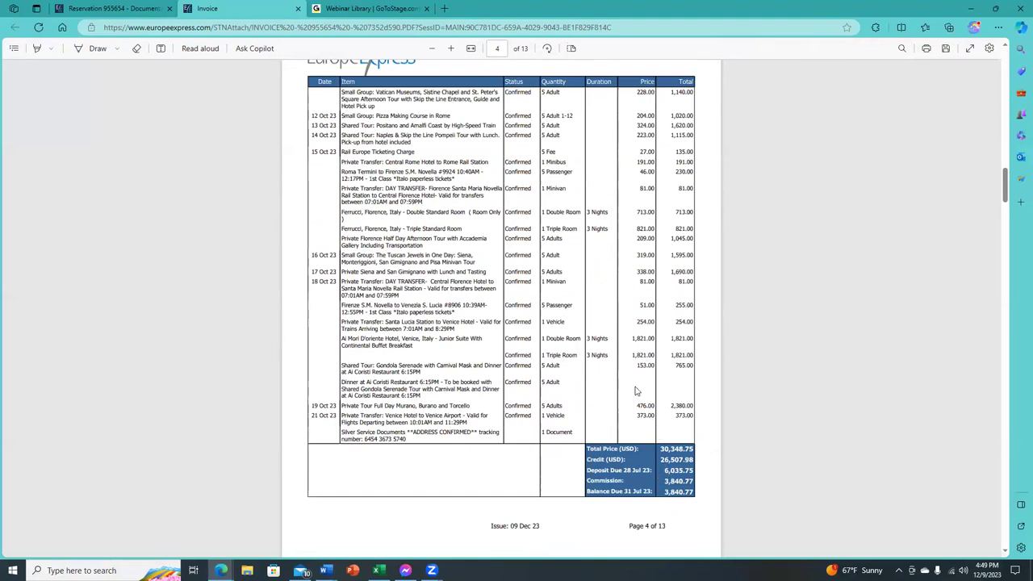
pyautogui.scroll(10, 634, 387)
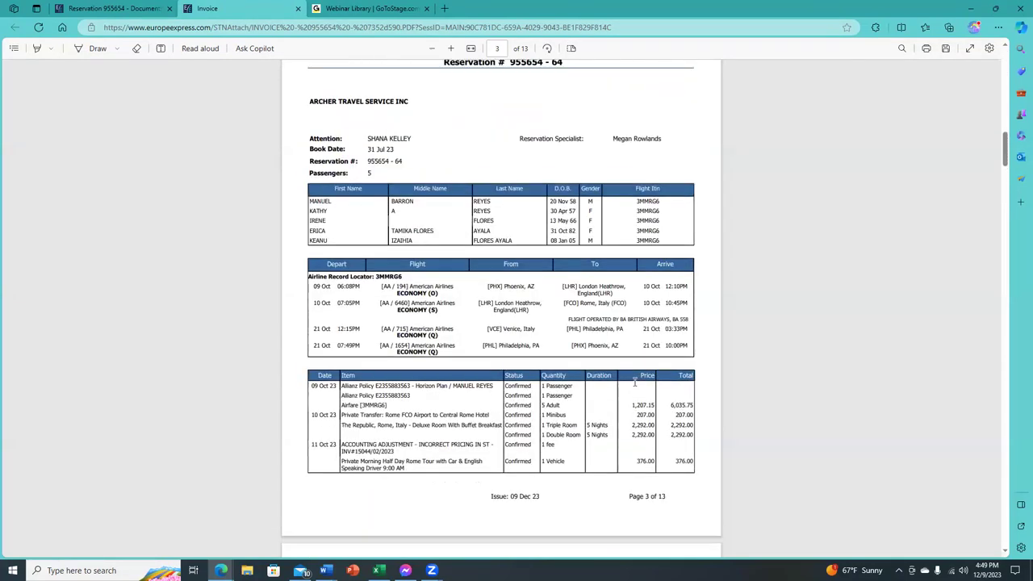
pyautogui.scroll(-10, 634, 382)
pyautogui.scroll(5, 630, 357)
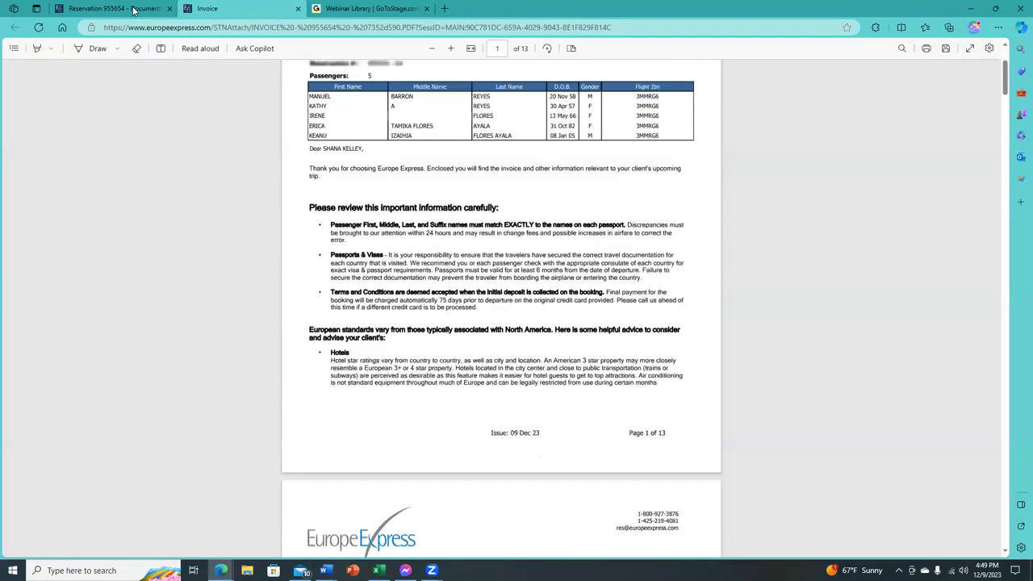
# Return to the reservation's document list and open the Client Itinerary as a PDF.
pyautogui.hotkey('ctrl', 'shift', 'Tab')
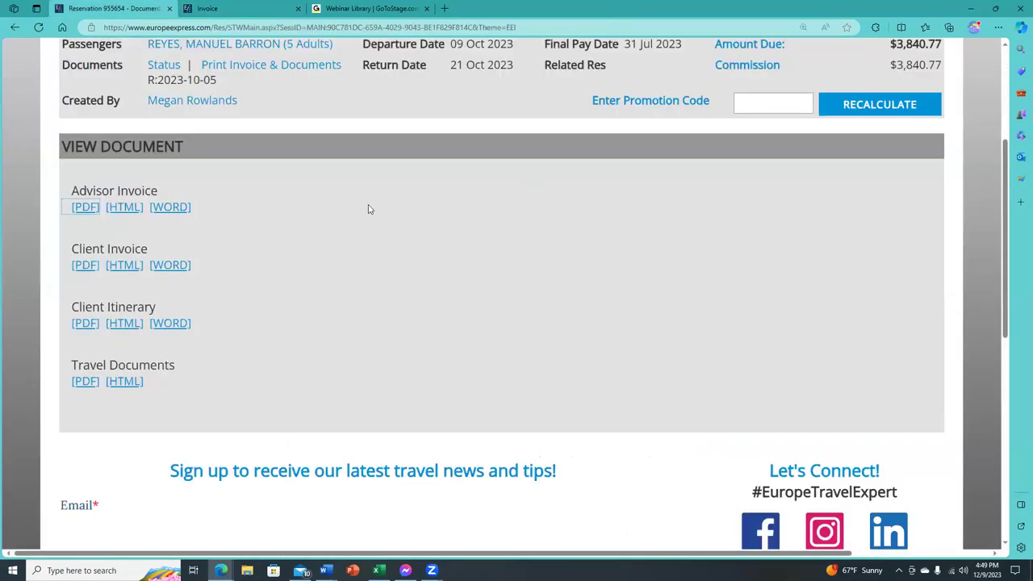
pyautogui.click(87, 324)
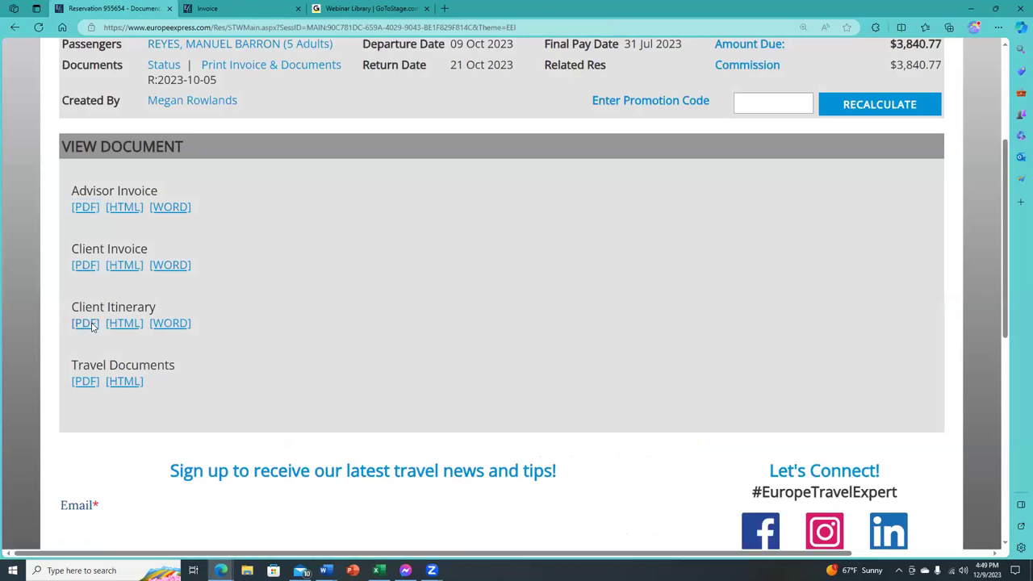